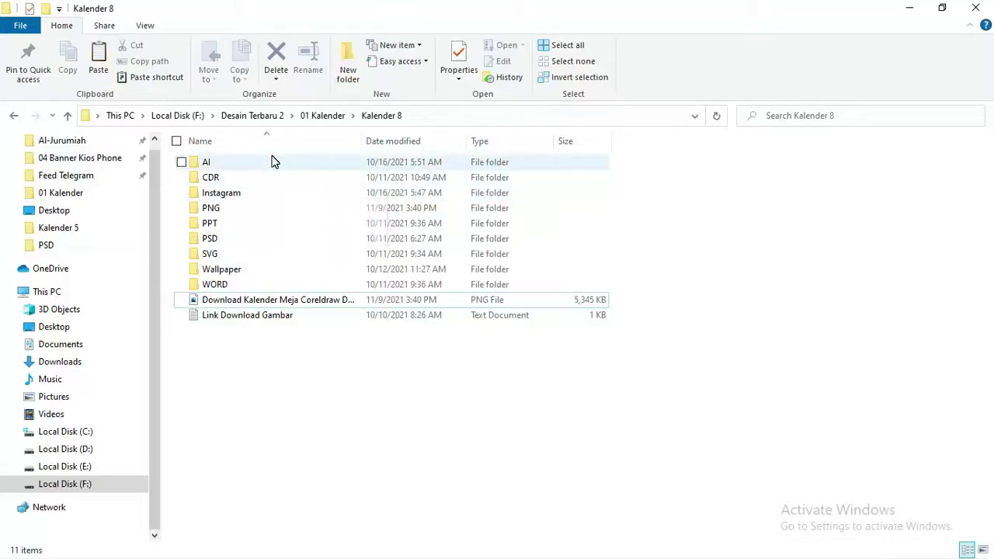
Step: Open Kalender 8 PSD-01 through PSD-04 from the PSD folder in Photoshop
click(246, 178)
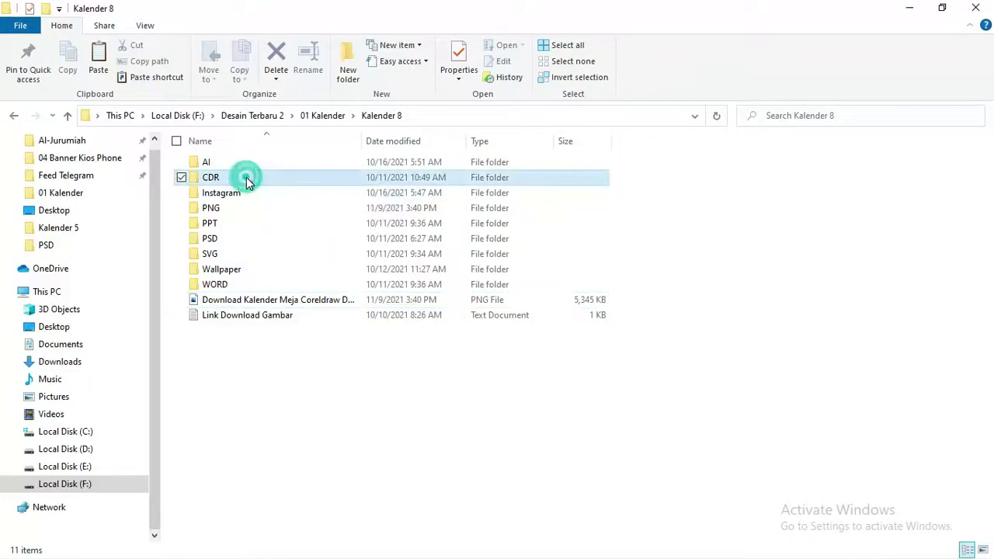
click(220, 241)
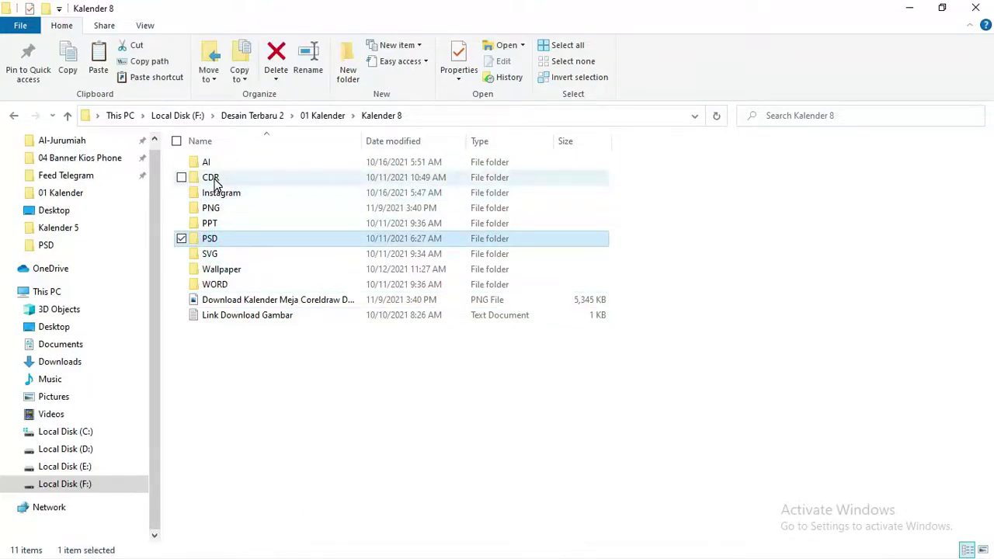
double_click(219, 240)
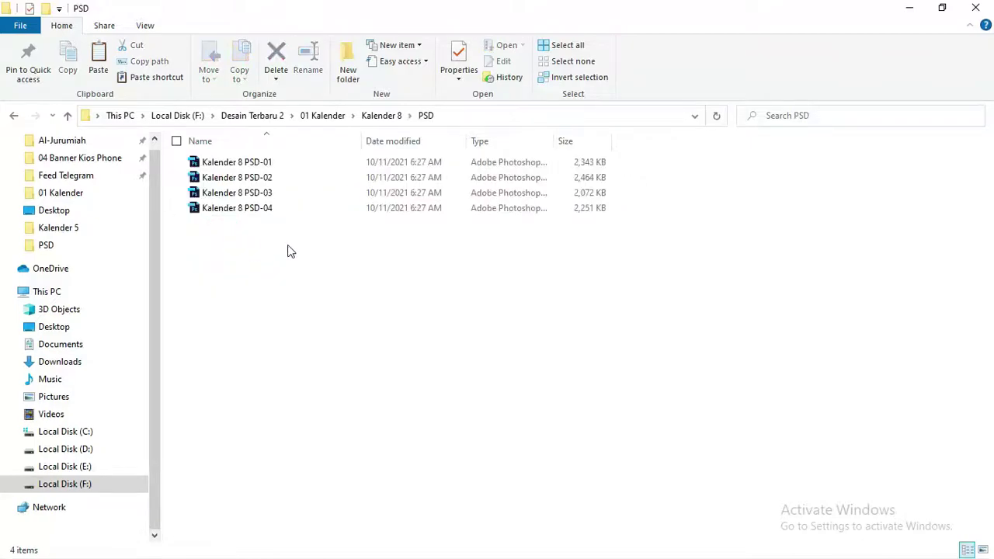
click(267, 163)
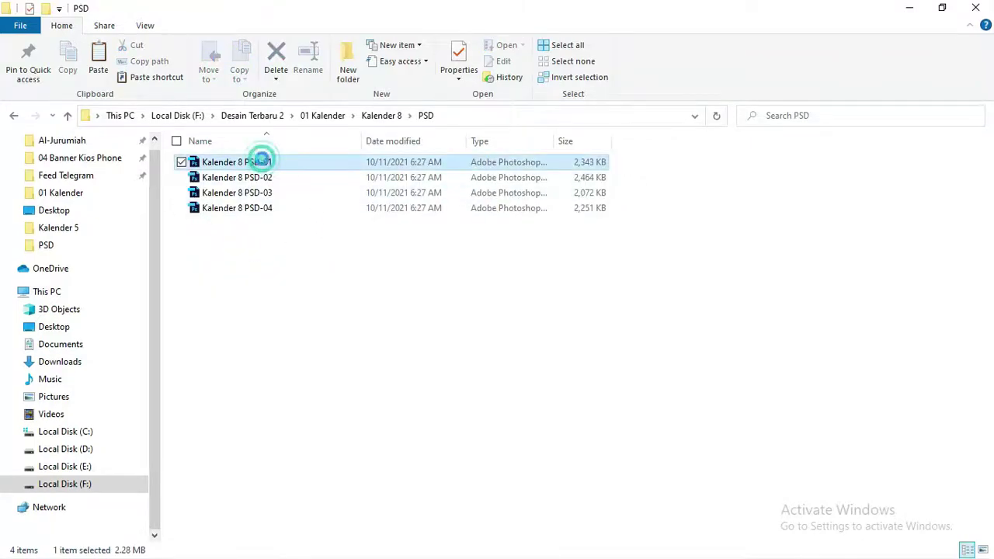
shift+click(262, 208)
right_click(262, 209)
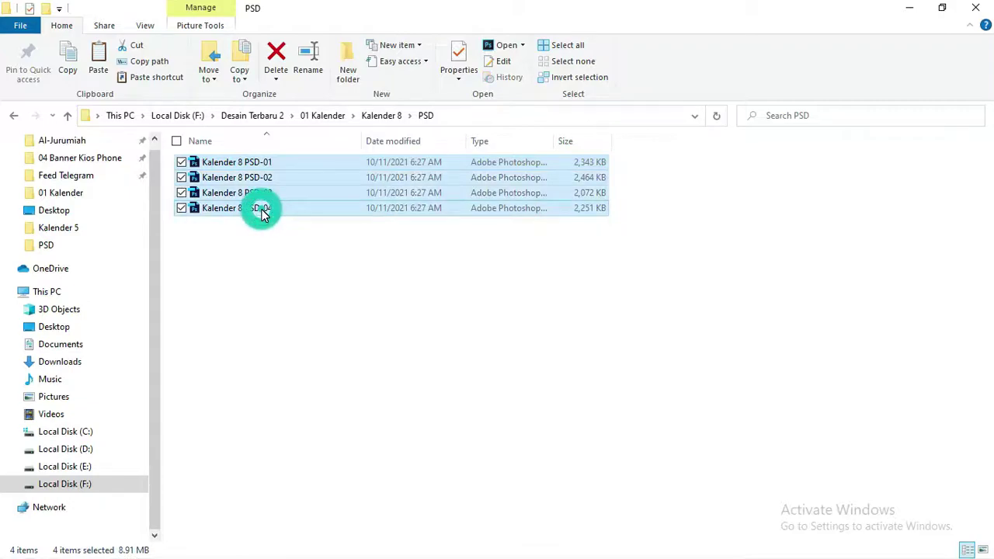
click(292, 221)
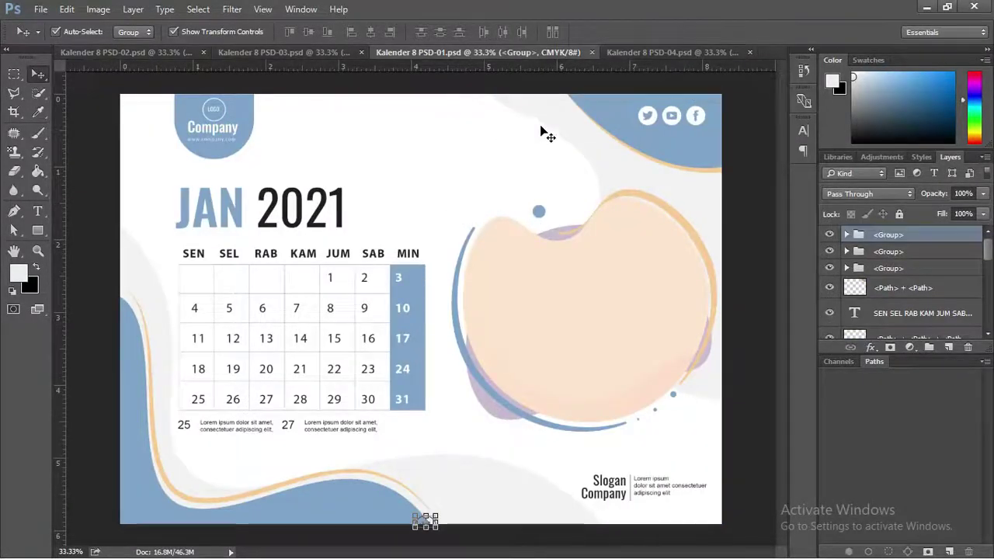
Step: Browse the Februari, third and JAN 2021 calendar documents, then return to File Explorer
click(154, 52)
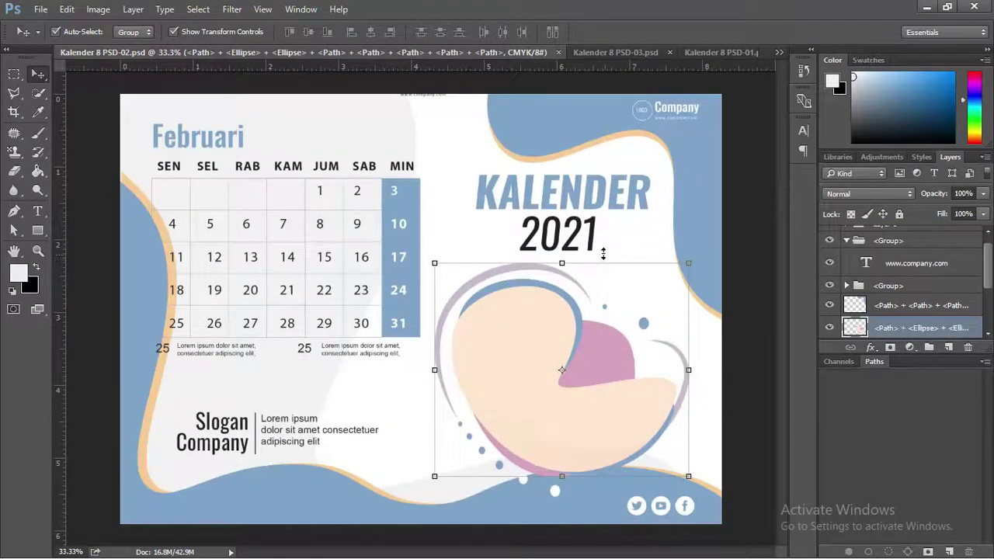
click(591, 240)
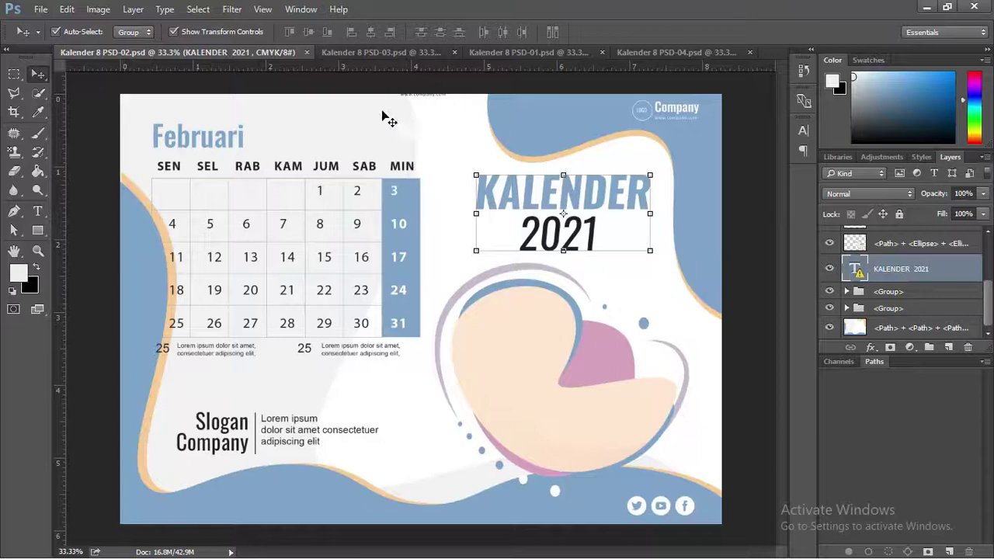
click(361, 55)
click(531, 53)
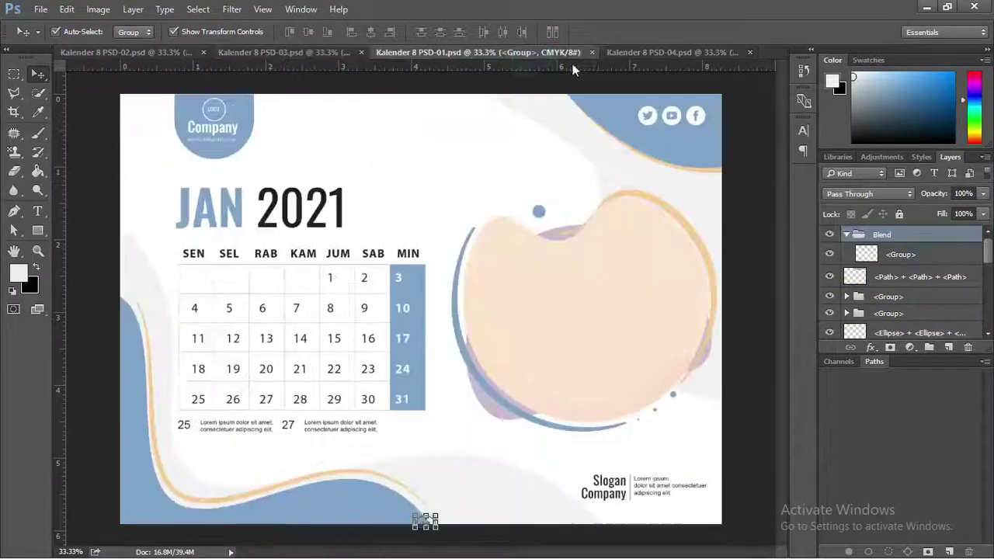
click(124, 53)
key(alt+Tab)
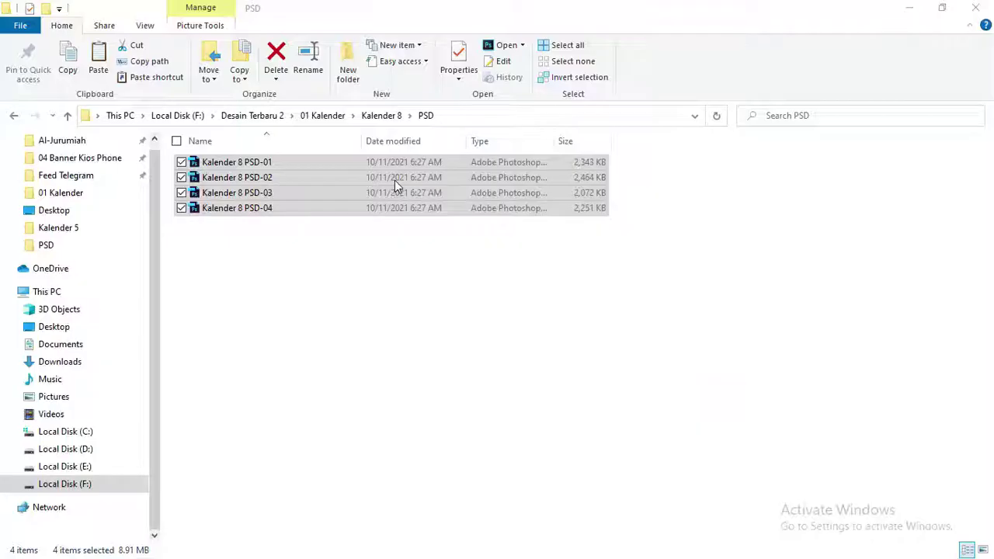
Step: Read the Lisensi File Baca Dulu note's timeanddate and Office template links, then close it
click(331, 121)
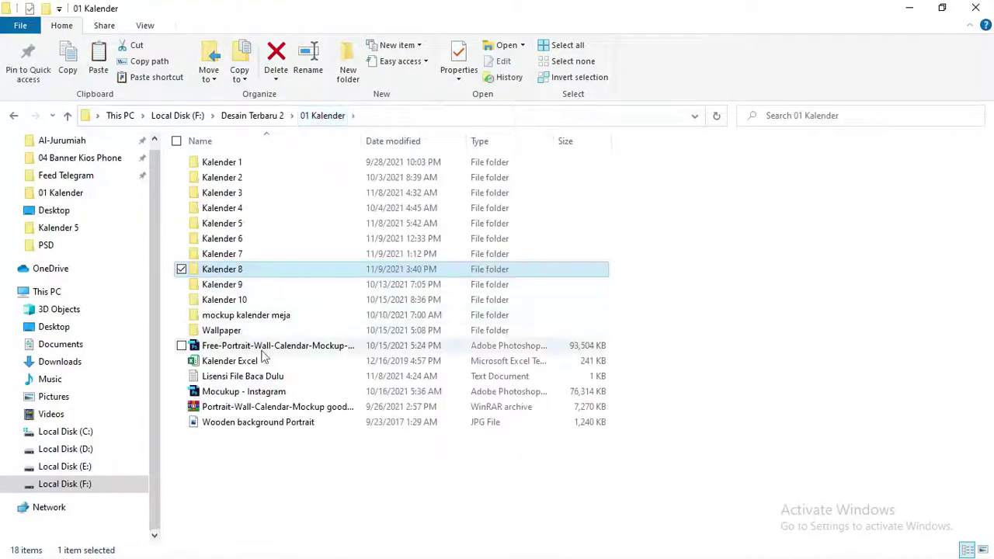
double_click(270, 379)
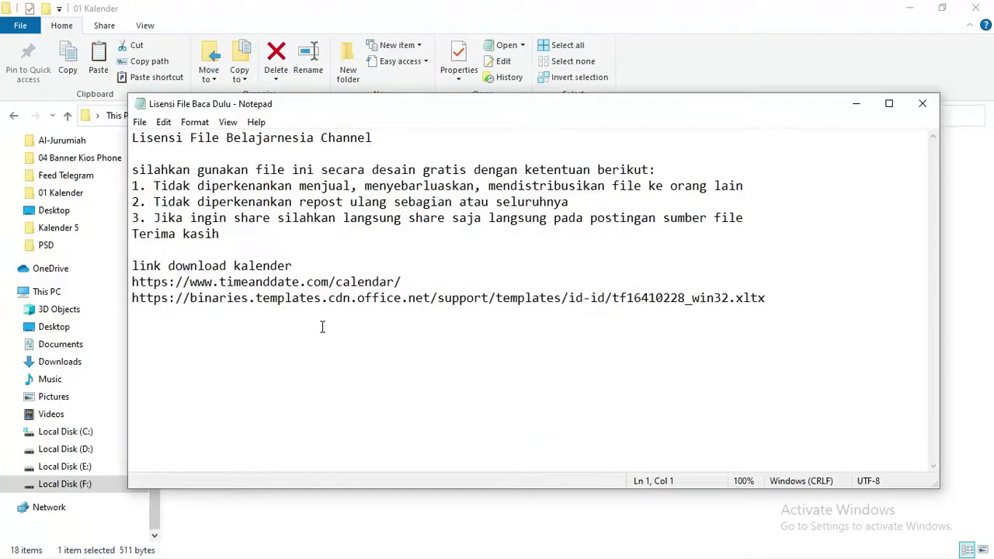
click(413, 281)
drag(405, 281, 66, 282)
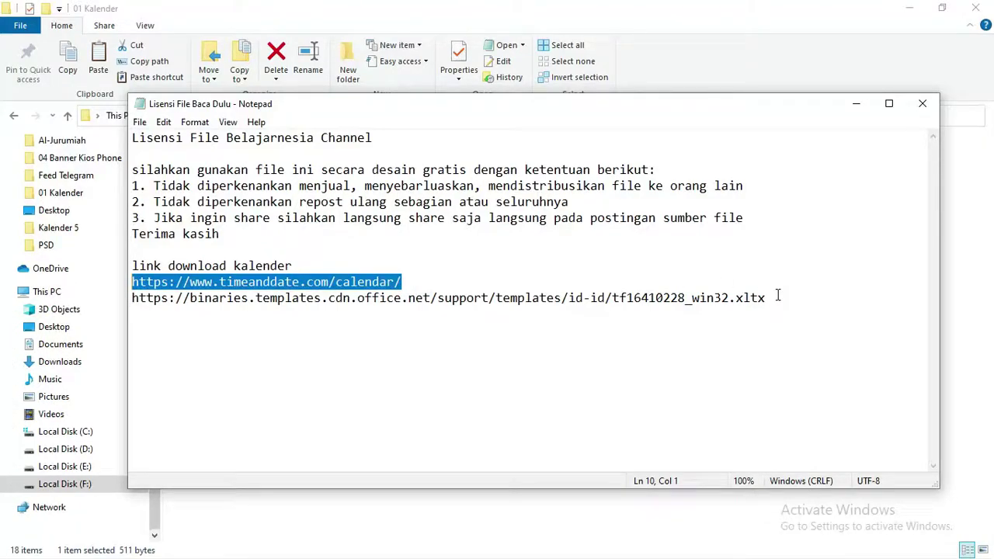
drag(412, 282, 132, 282)
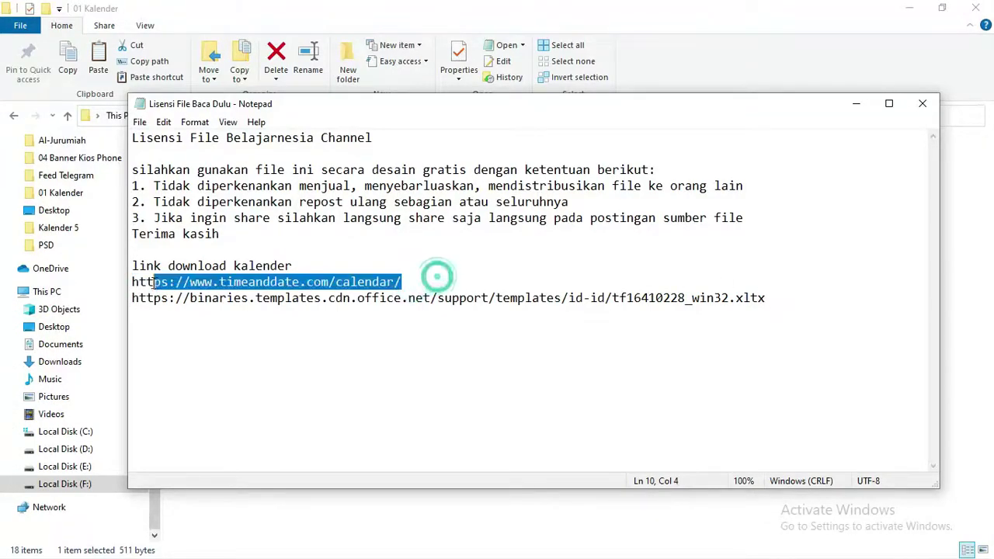
drag(775, 296, 119, 332)
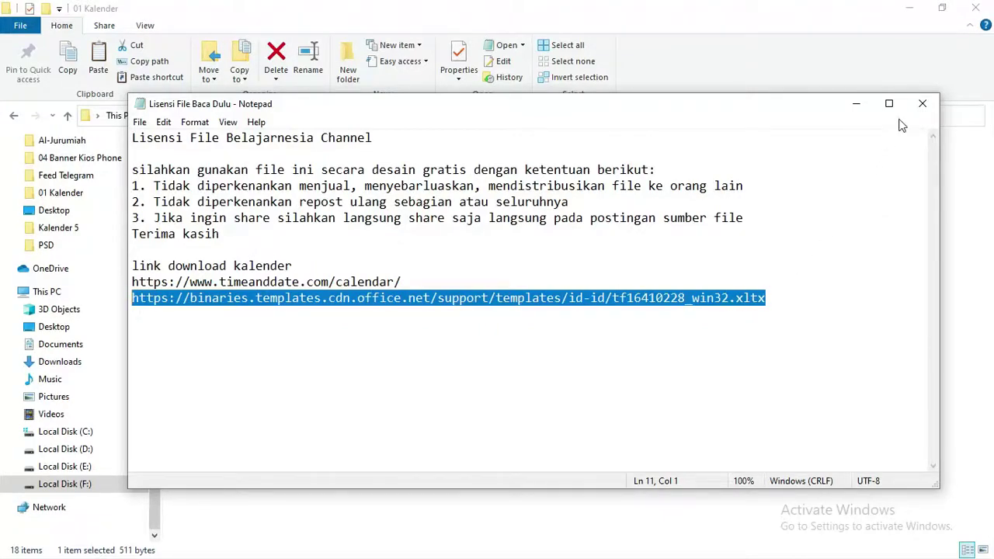
click(923, 103)
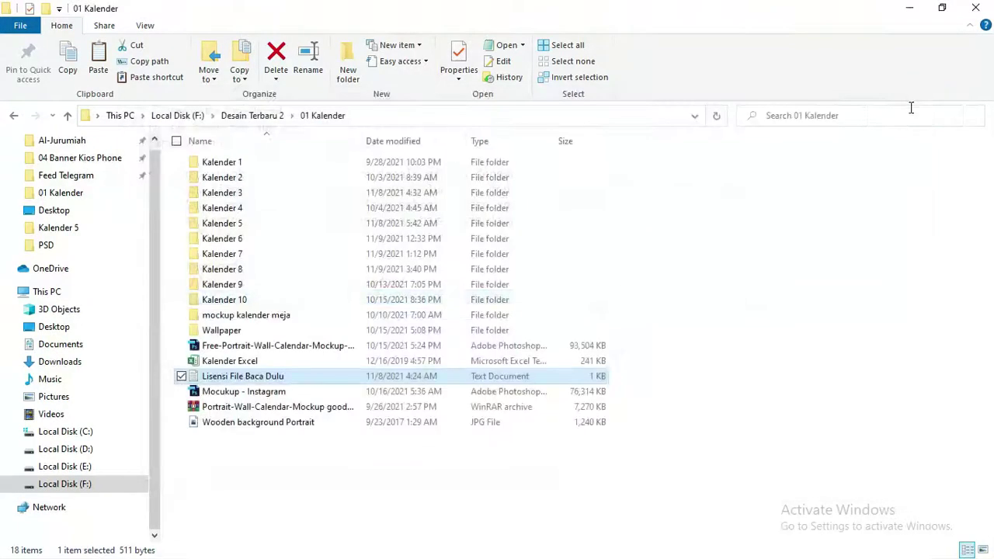
Step: Open the Kalender Excel template's Kalender Tahunan sheet and set the year to 2022
double_click(227, 362)
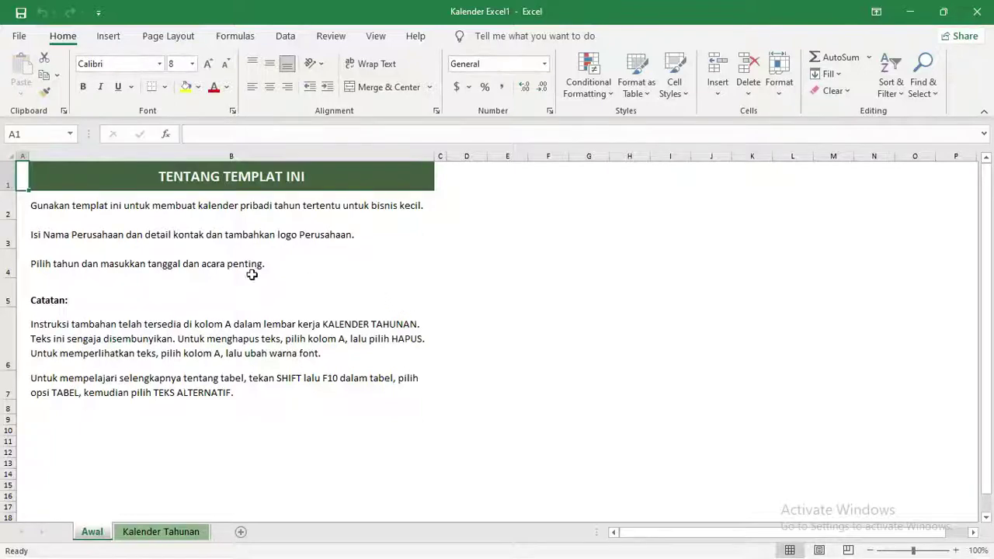
click(194, 533)
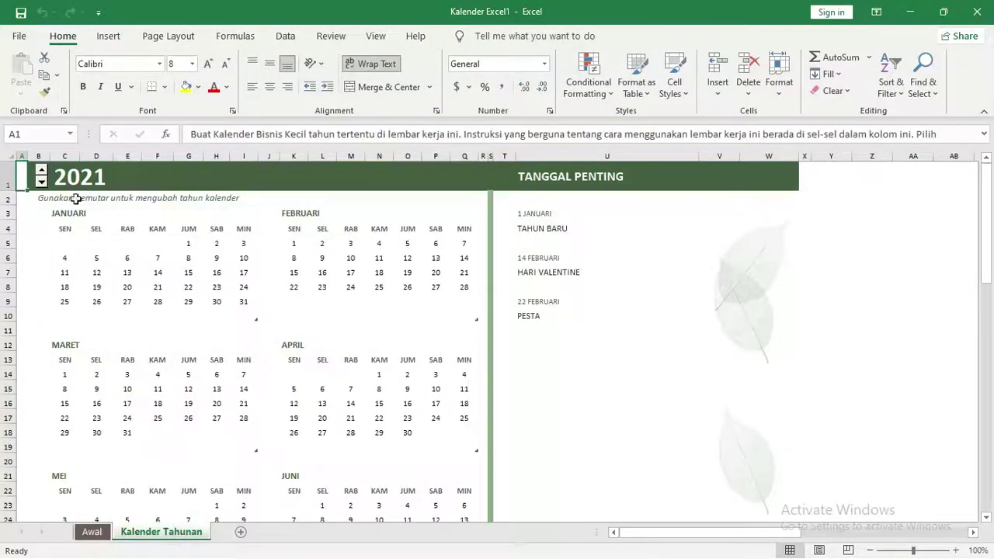
click(42, 171)
double_click(42, 171)
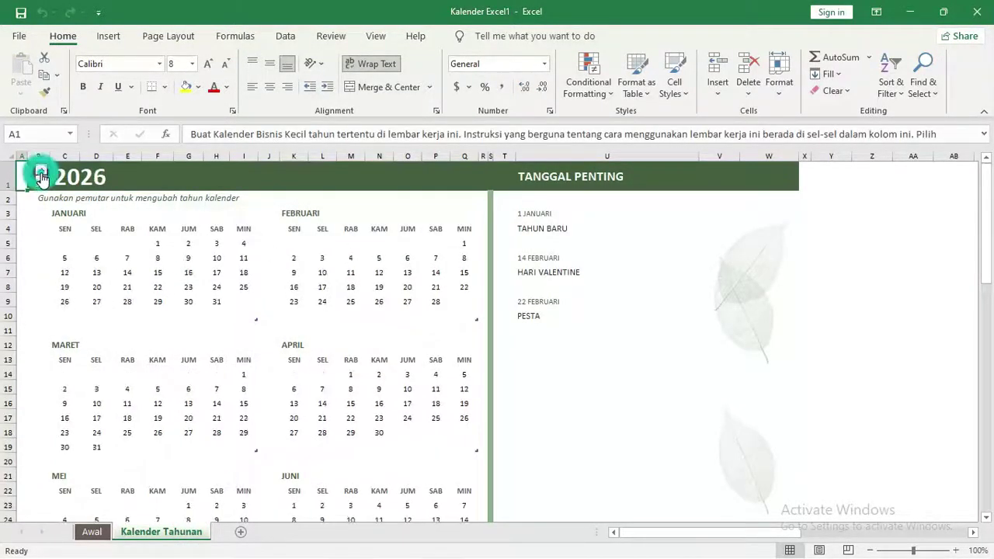
click(42, 171)
click(42, 171)
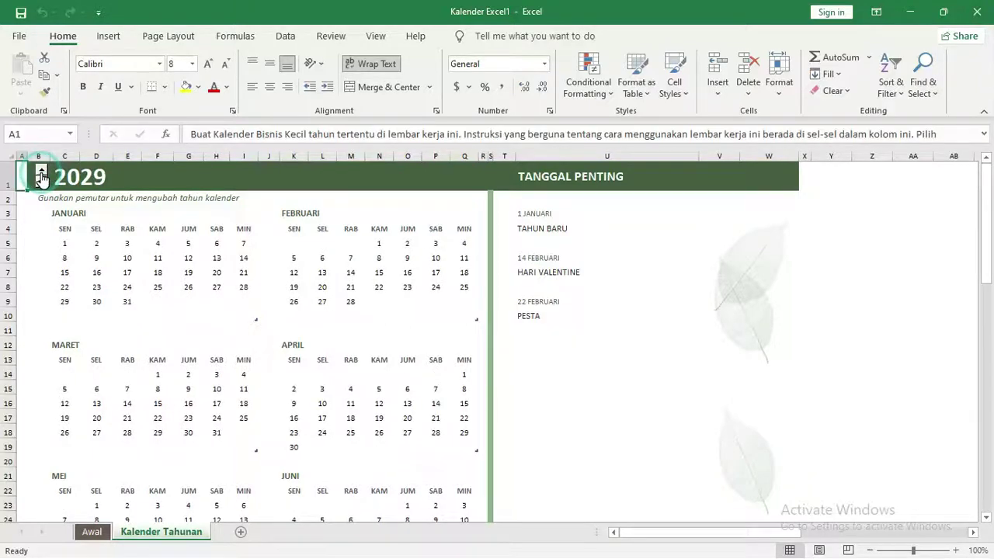
click(42, 184)
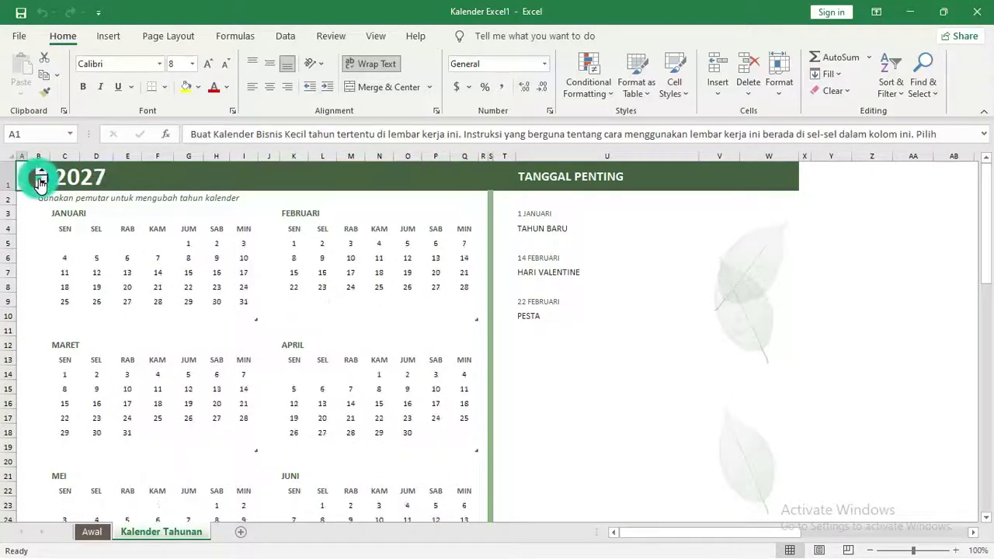
click(40, 183)
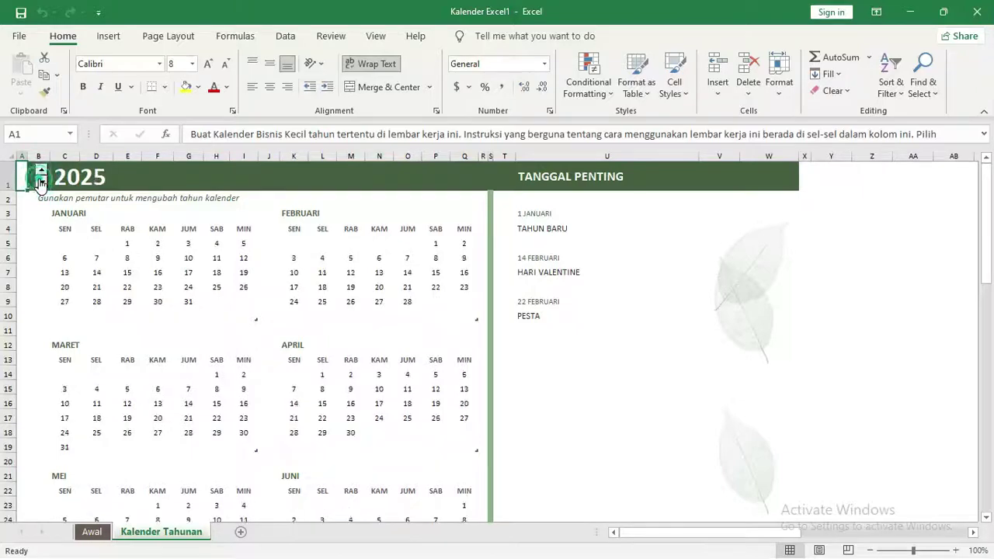
click(42, 183)
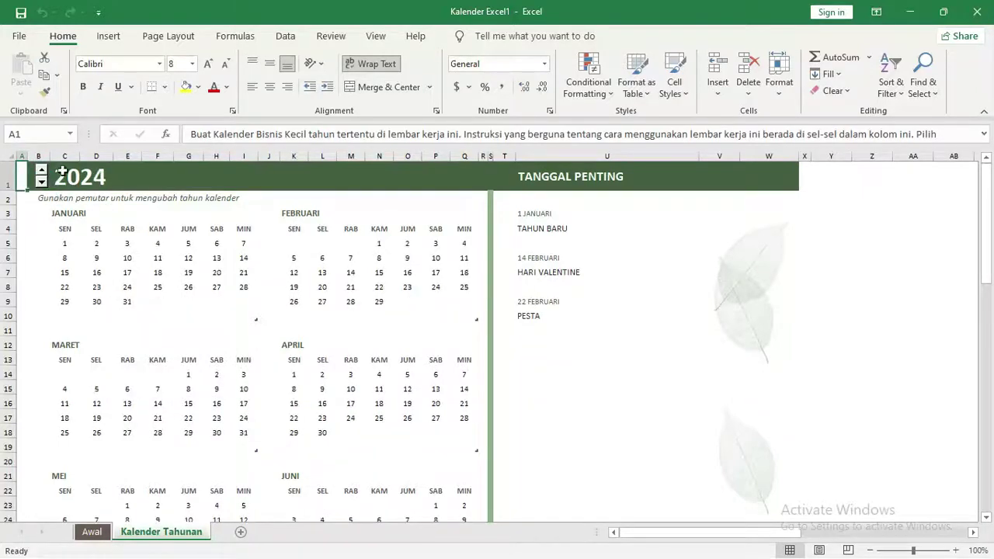
click(41, 185)
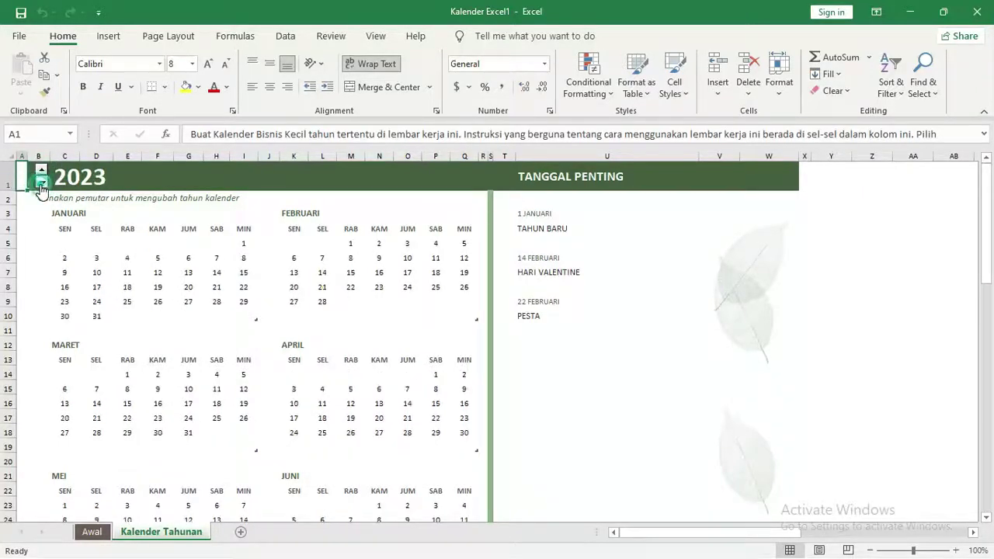
click(41, 184)
click(41, 171)
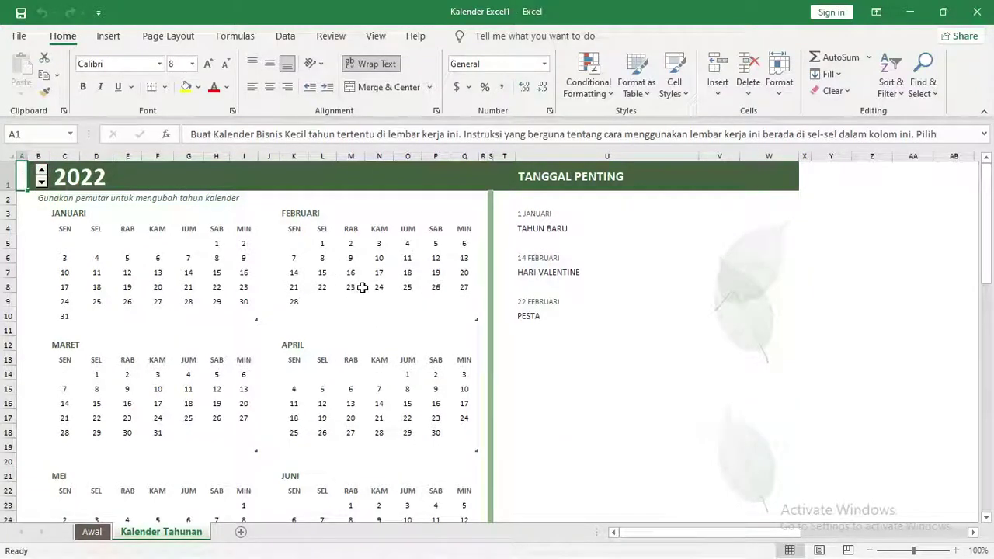
Step: Scroll through the 2022 month grids and switch back to the Photoshop design
scroll(362, 287, down, 6)
scroll(370, 303, down, 3)
scroll(378, 323, down, 3)
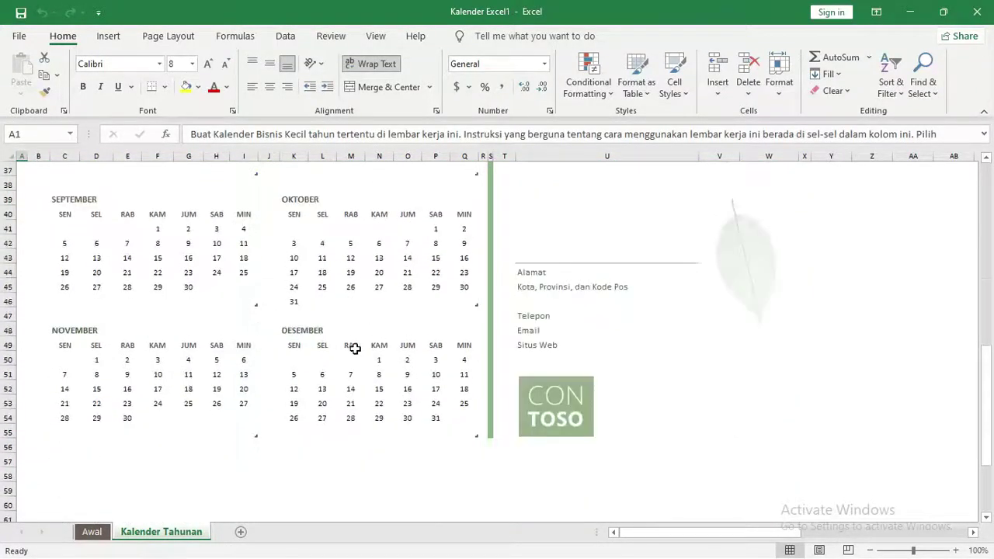
scroll(354, 330, up, 6)
scroll(363, 310, up, 6)
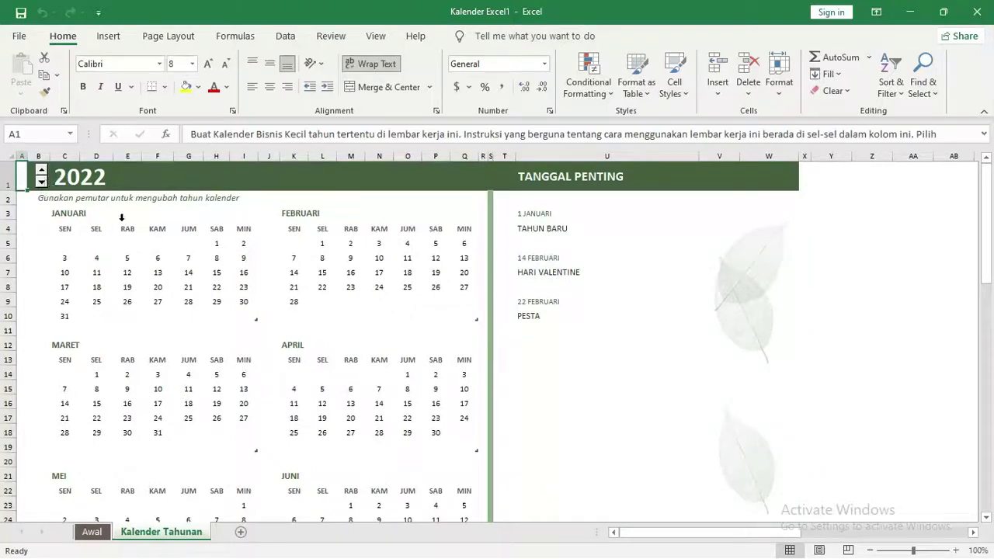
key(alt+Tab)
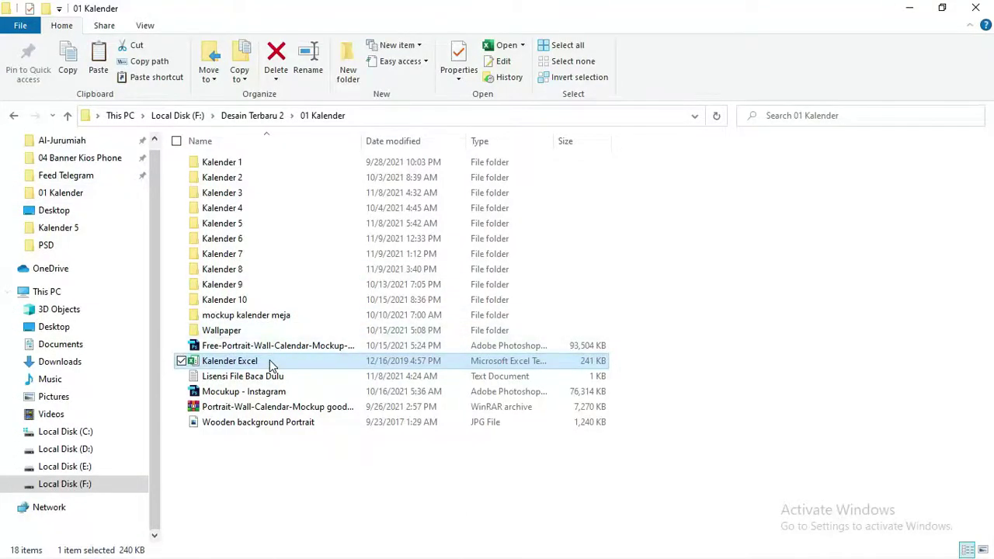
key(alt+Tab)
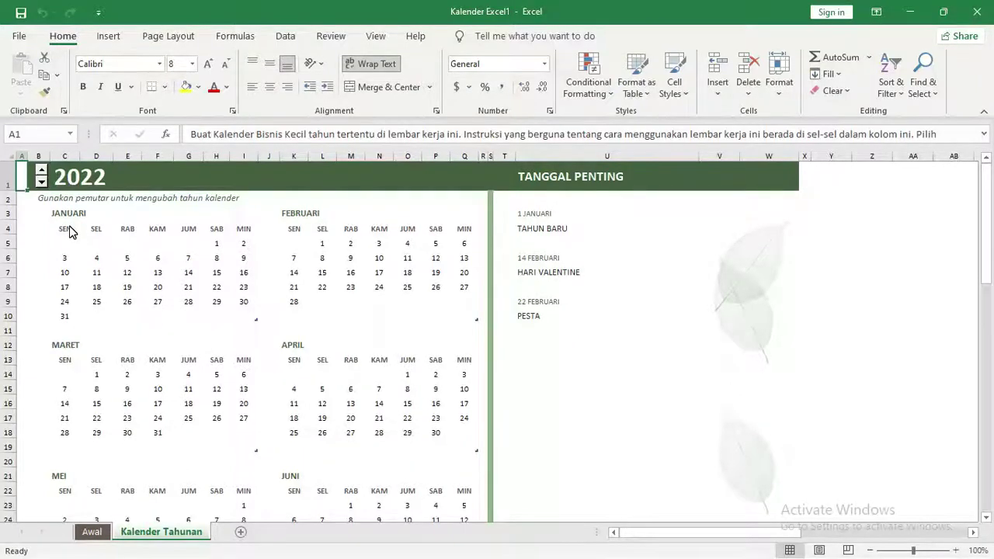
key(alt+Tab)
key(Tab)
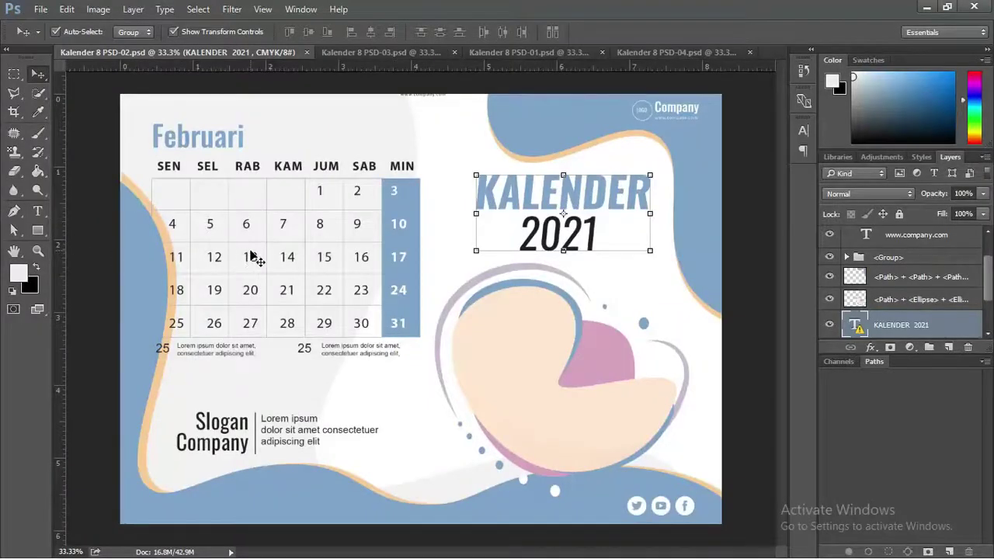
Step: Compare the July/August, JAN 2021, MARET 2021 and Februari calendar pages
click(749, 188)
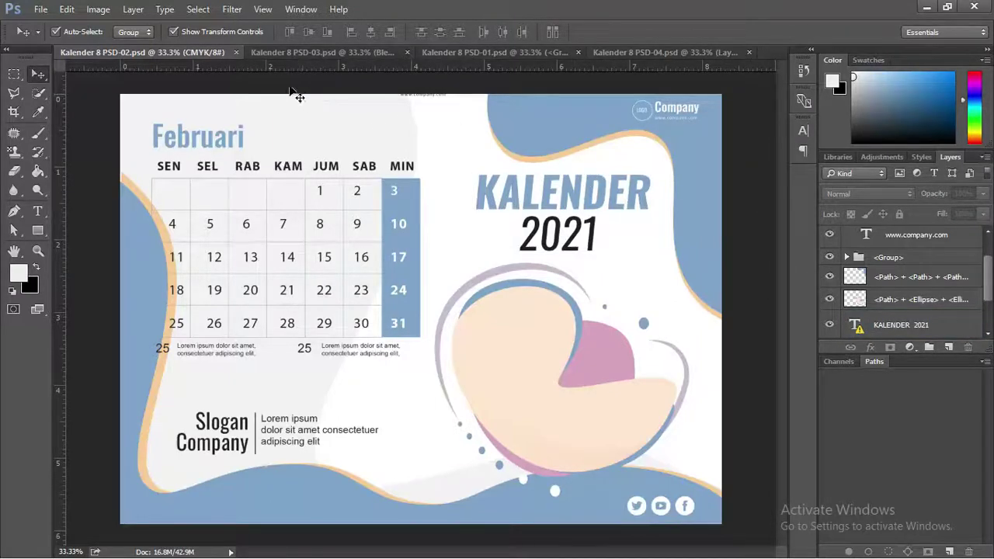
click(315, 52)
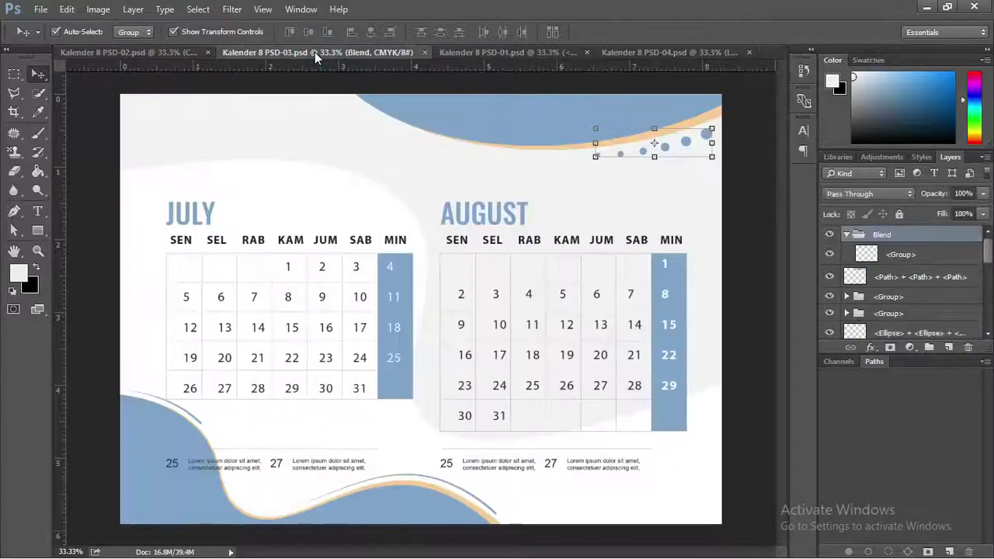
click(486, 52)
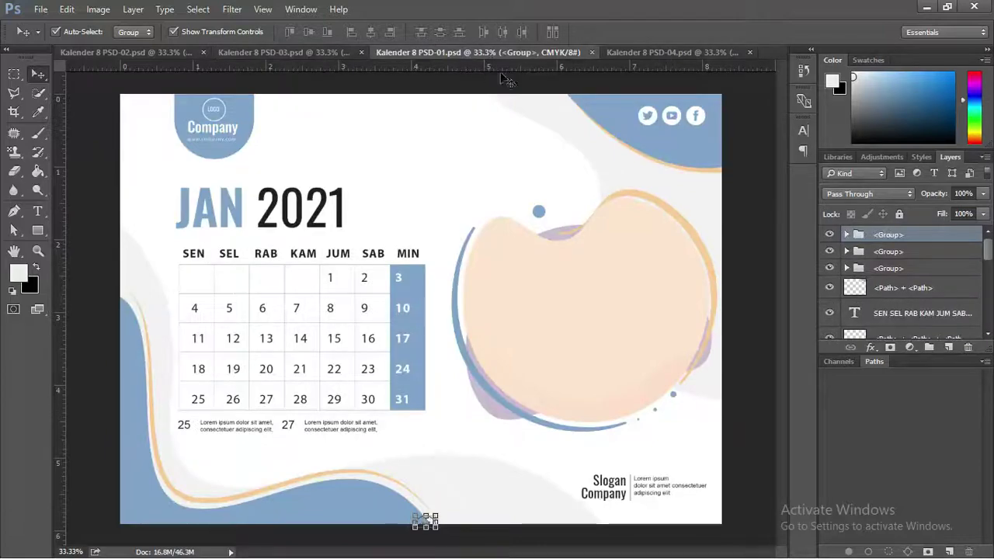
click(642, 53)
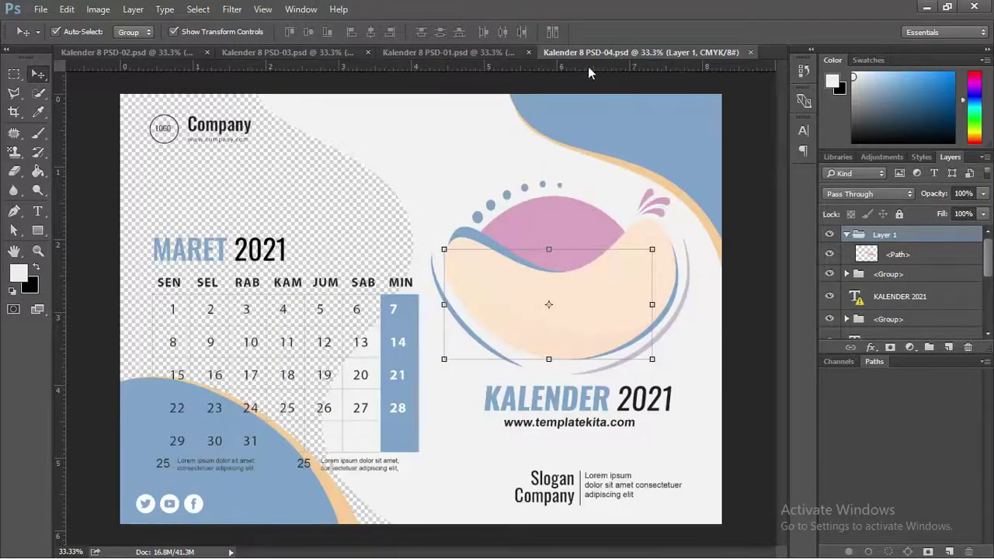
click(149, 52)
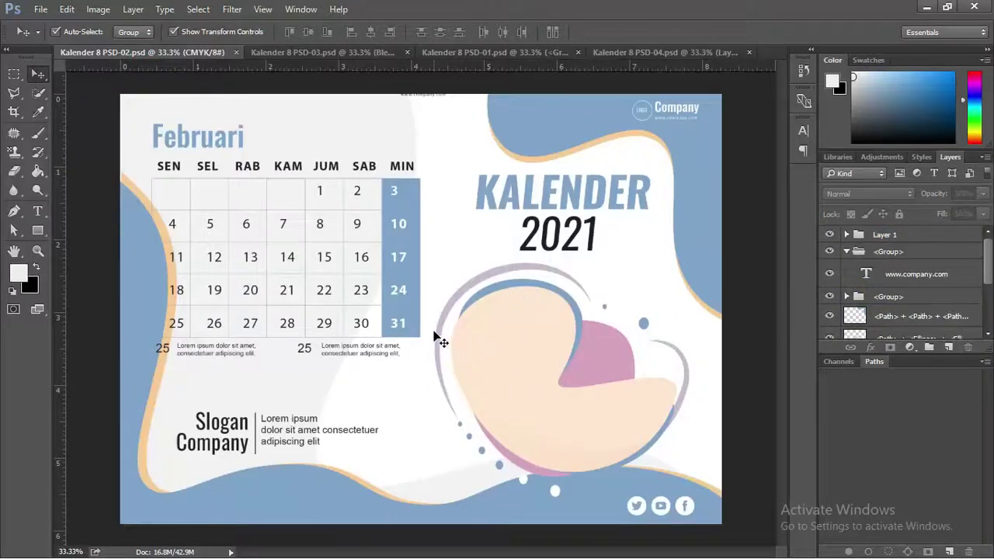
click(284, 55)
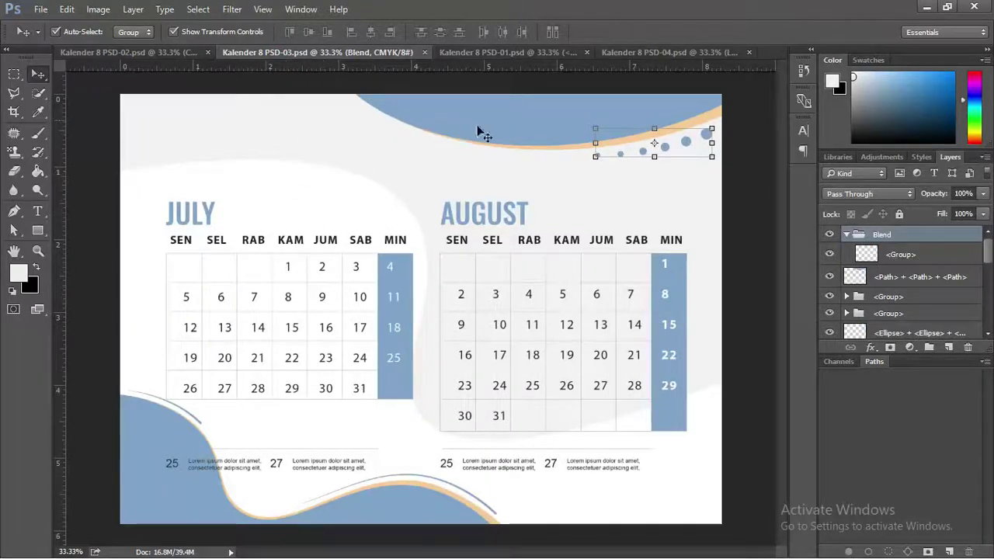
Step: Close the July/August and Februari documents, keeping JAN 2021 and MARET 2021 open
click(424, 52)
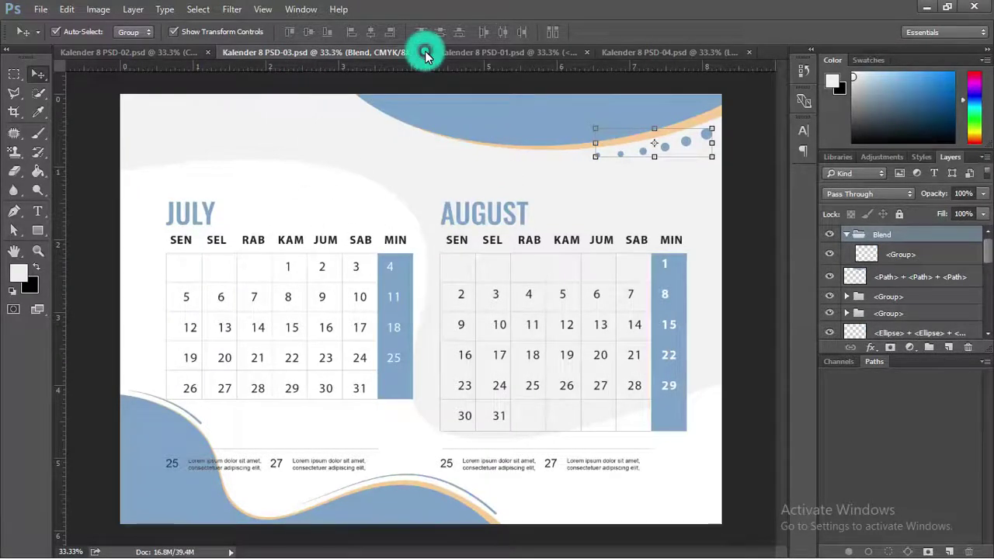
click(424, 52)
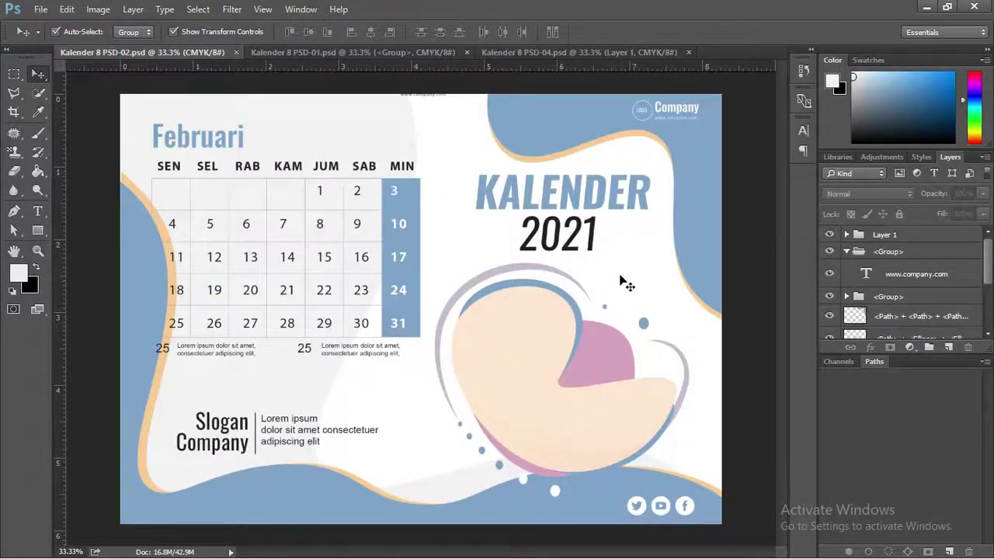
click(291, 52)
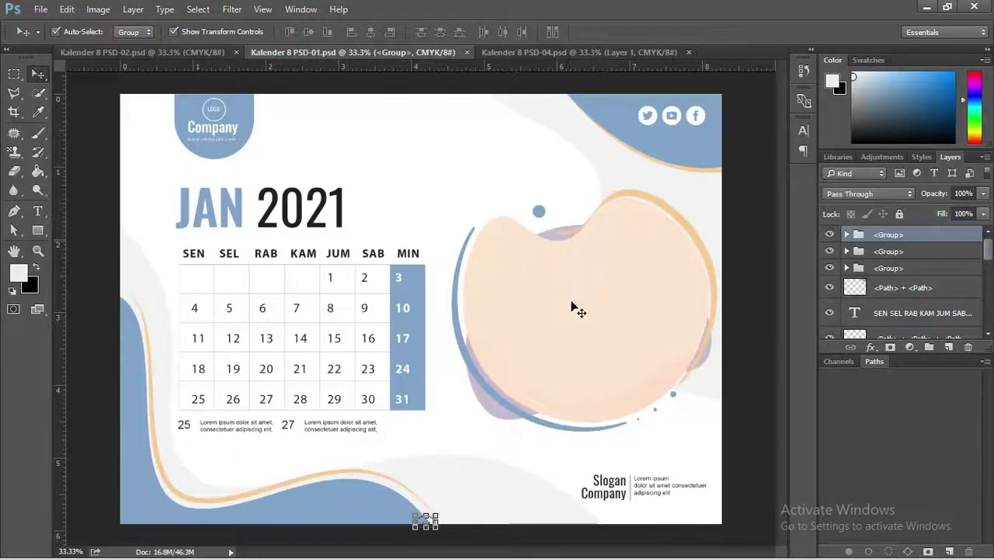
click(236, 52)
click(396, 52)
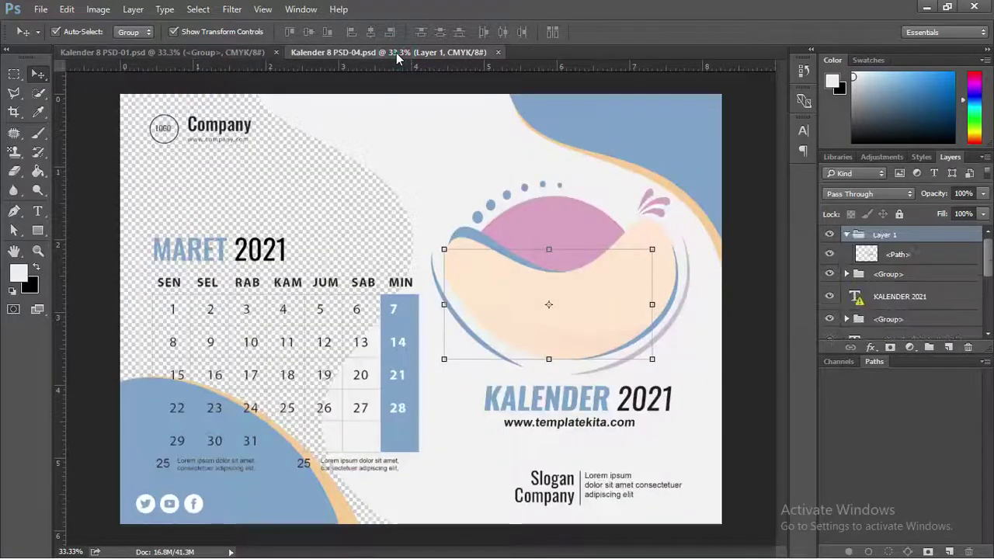
click(210, 52)
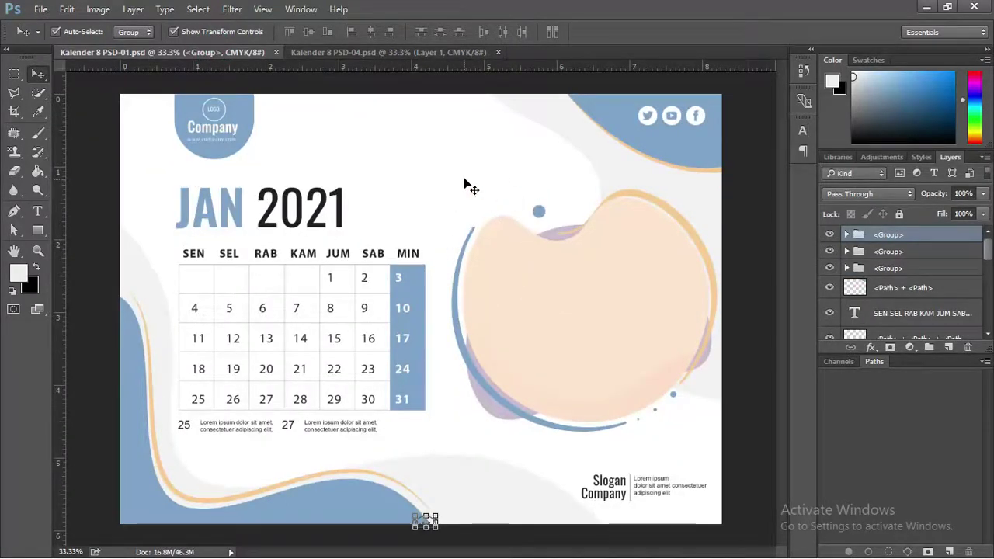
Step: Open the Kalender 8 folder in File Explorer
key(alt+Tab)
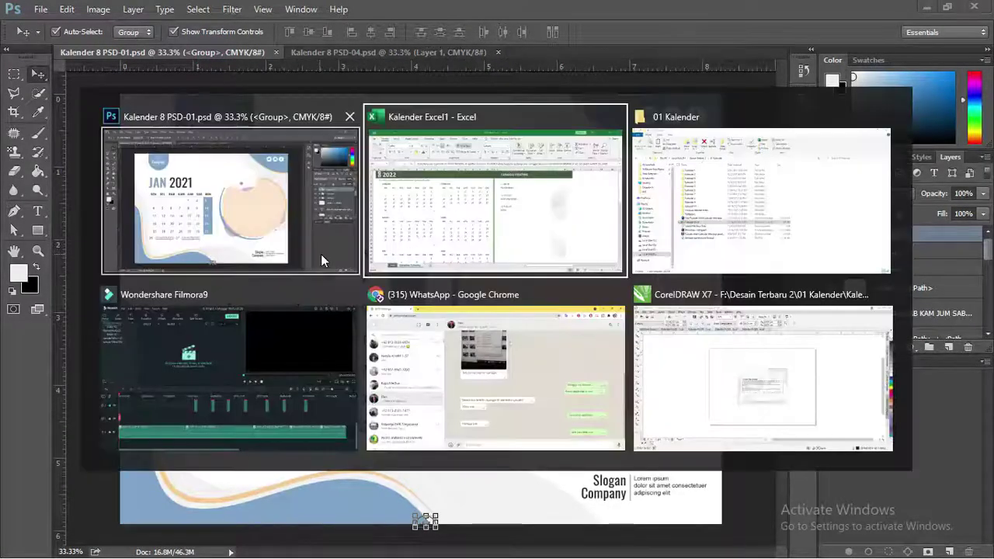
key(alt+Tab)
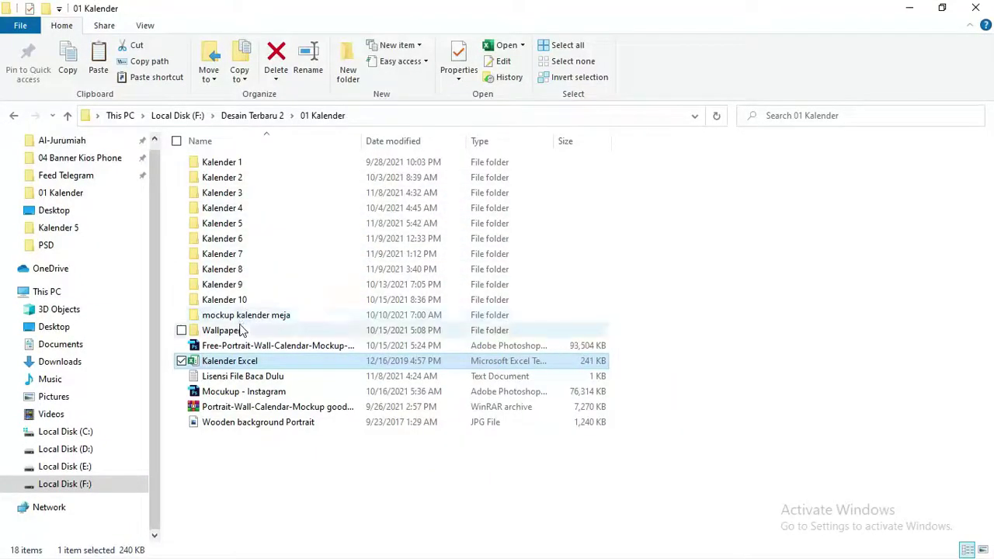
double_click(236, 269)
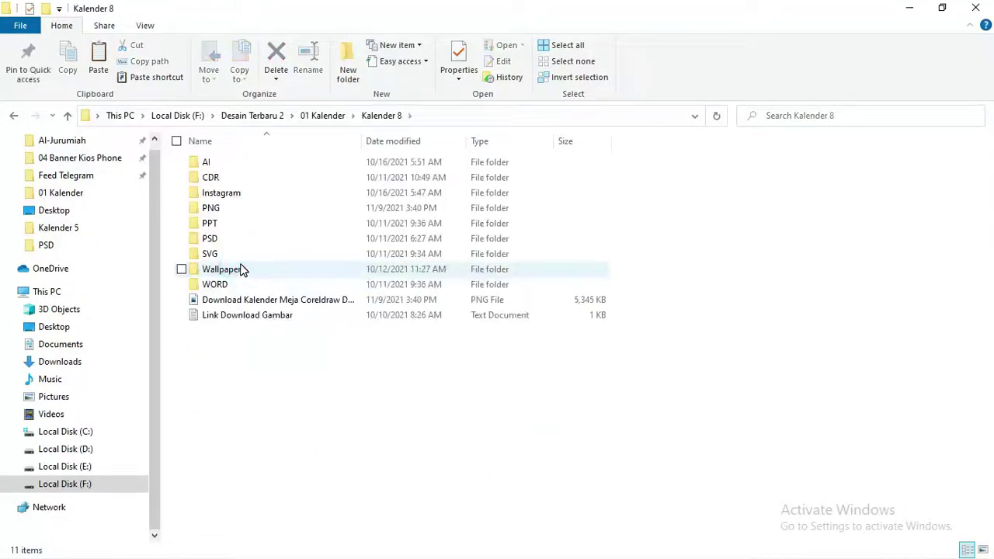
Step: Drag joshua-fuller-rLeb8DxMmik-unsplash.jpg from the Wallpaper folder into Photoshop
click(237, 269)
double_click(236, 270)
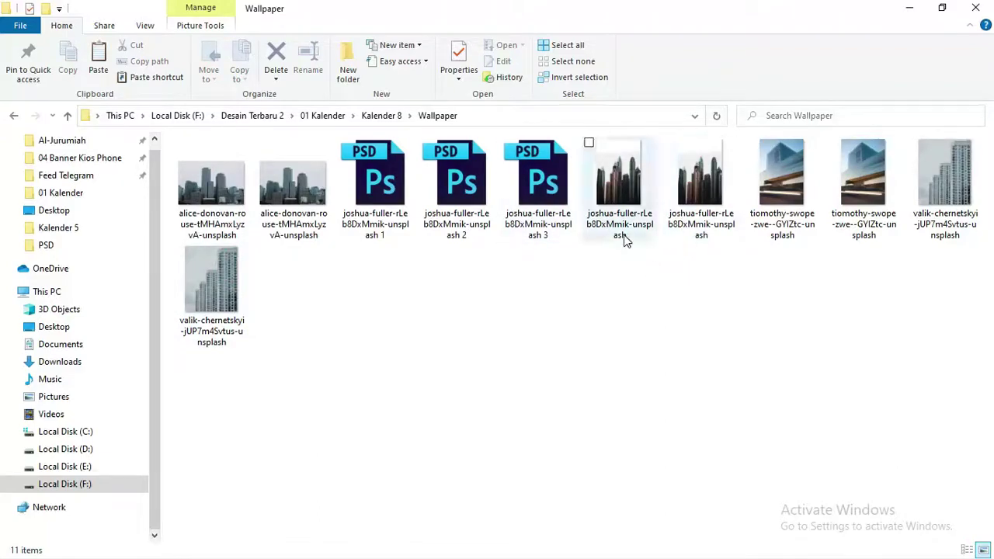
mouse_move(619, 191)
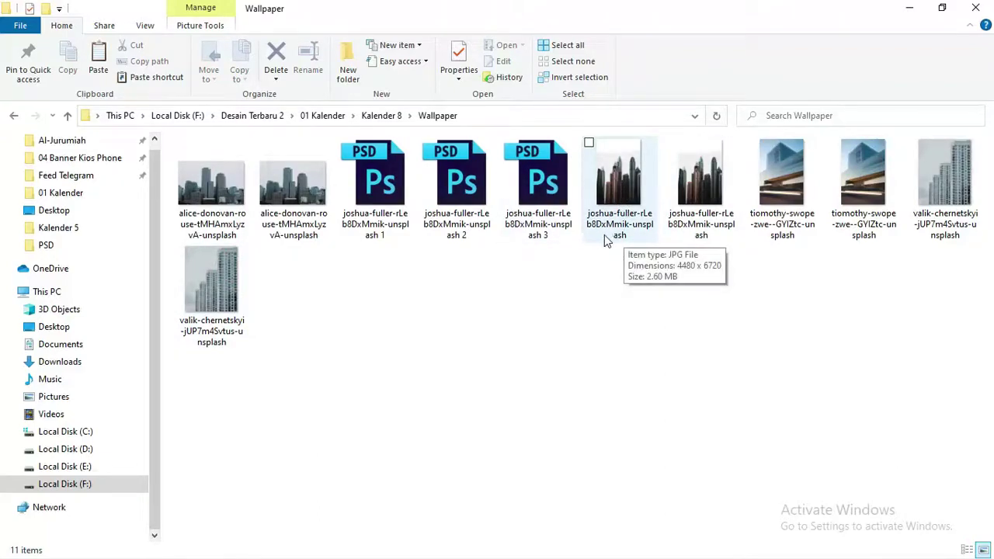
click(626, 240)
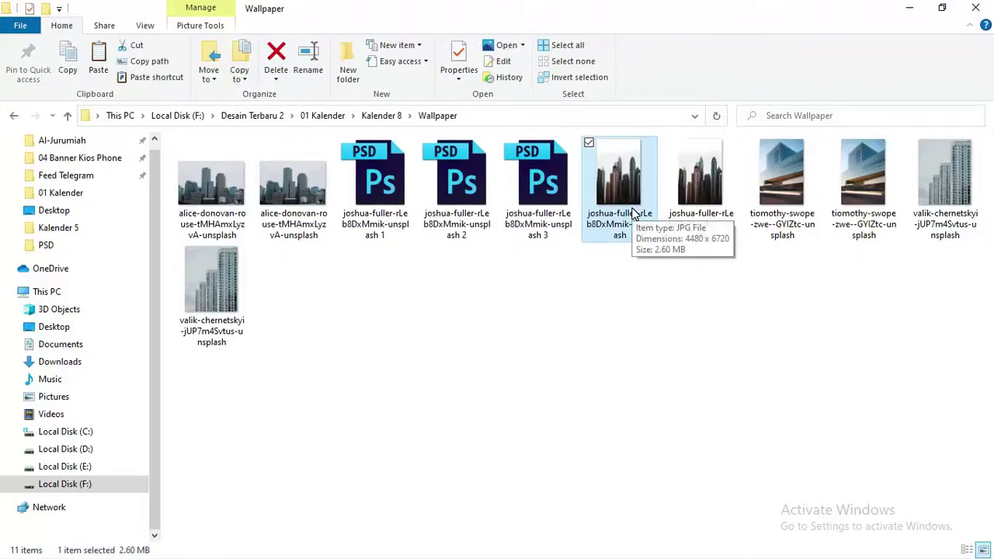
mouse_move(634, 214)
mouse_down()
mouse_move(624, 287)
mouse_move(544, 52)
mouse_up()
key(alt+Tab)
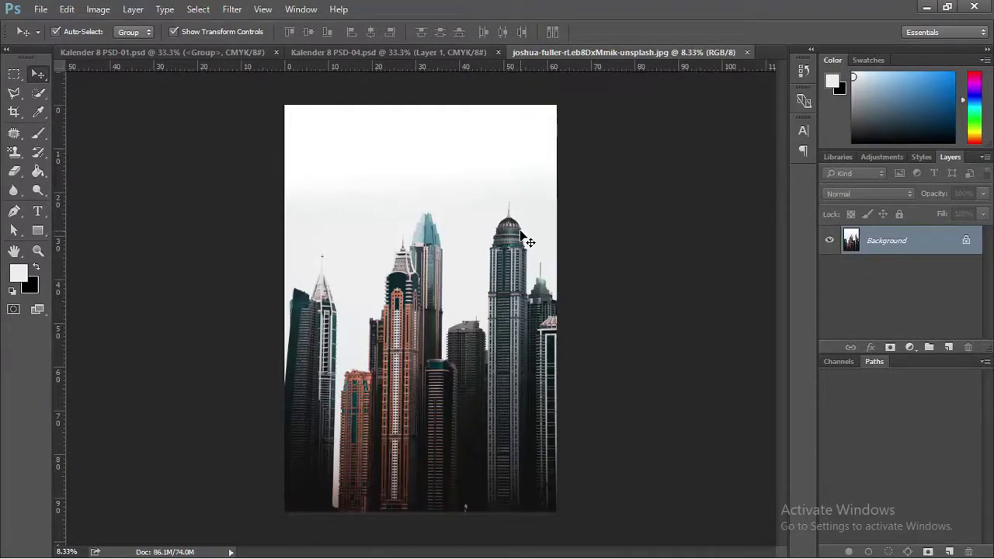
Step: Zoom around the joshua-fuller skyline photo, then fit it to the window with Ctrl+0
scroll(484, 221, up, 2)
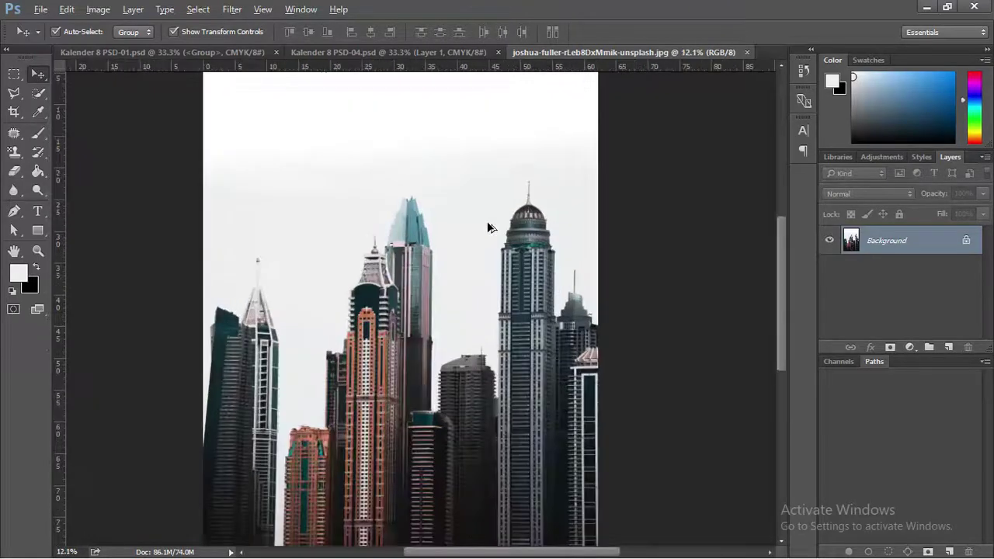
scroll(488, 227, down, 1)
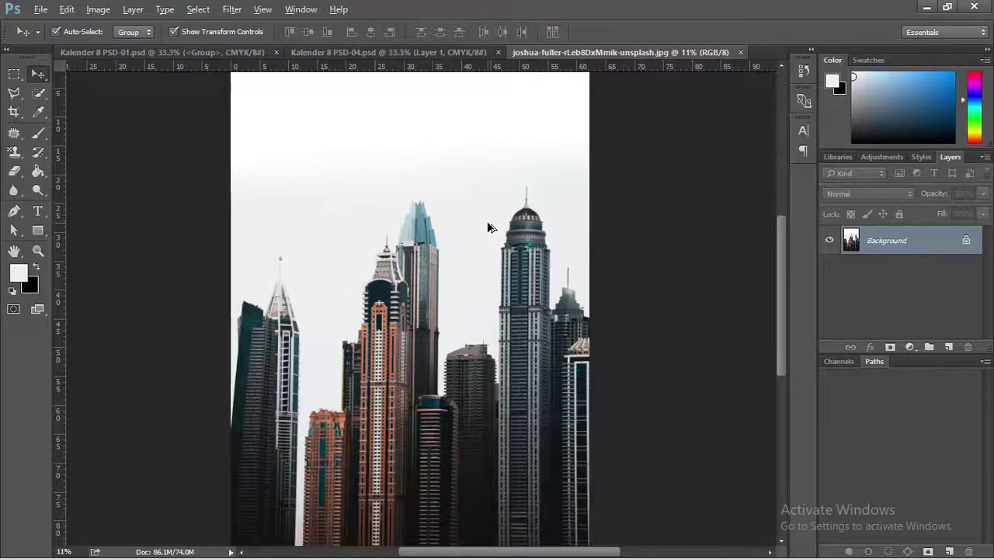
scroll(492, 222, down, 1)
scroll(482, 215, up, 1)
key(ctrl+0)
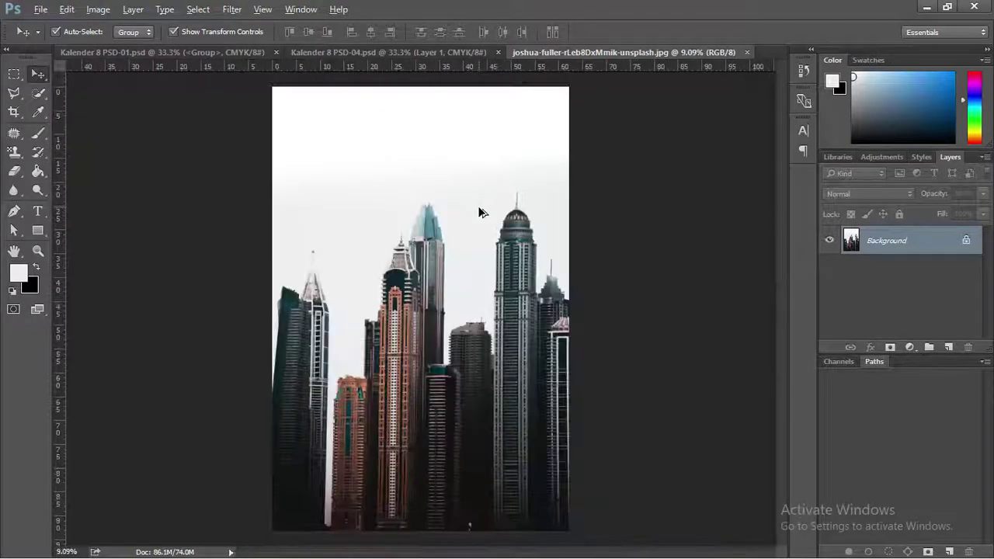
Step: Try selecting the orange-fronted tower, then clear that selection
click(41, 95)
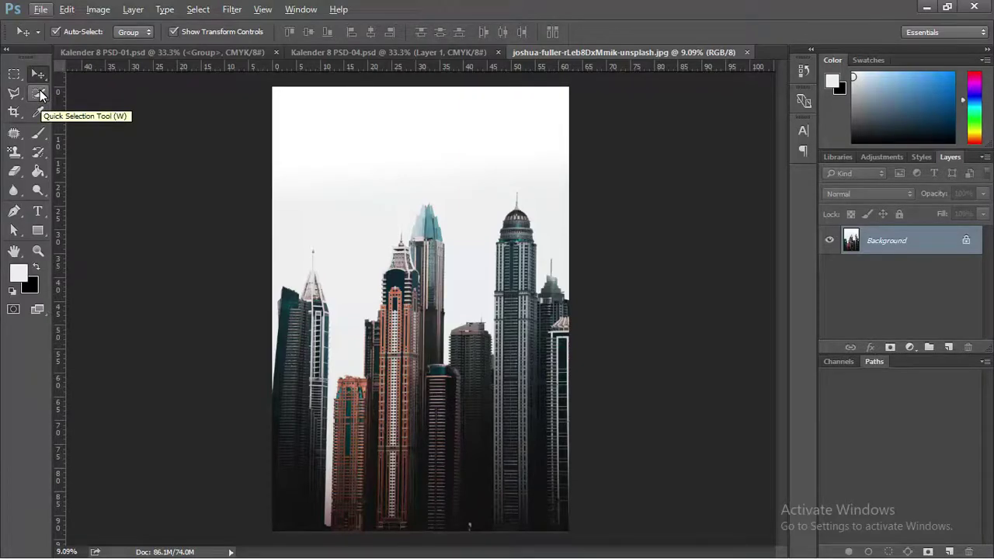
click(40, 95)
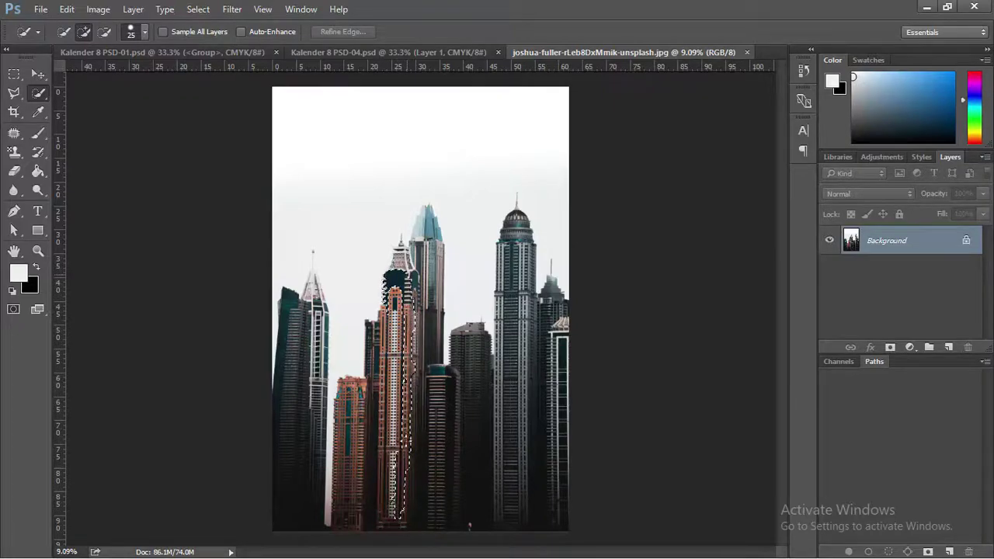
drag(411, 332, 413, 334)
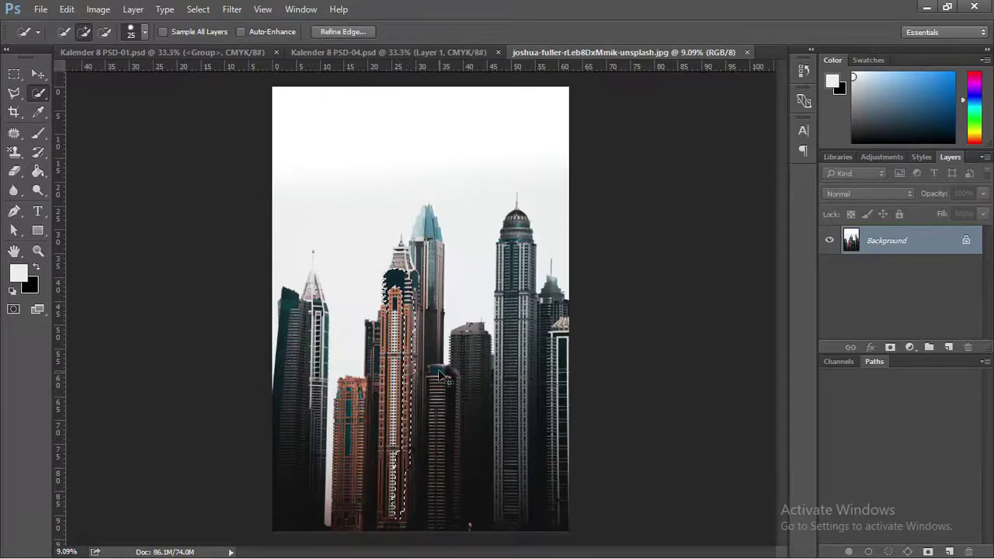
key(ctrl+d)
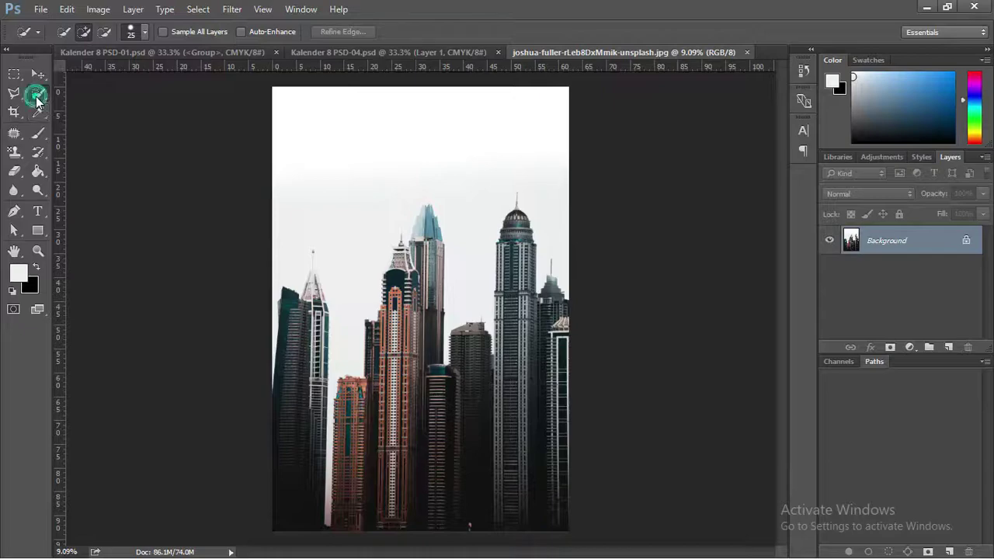
Step: Select the white sky around the buildings with the Magic Wand, zooming to check edges
click(36, 95)
click(101, 105)
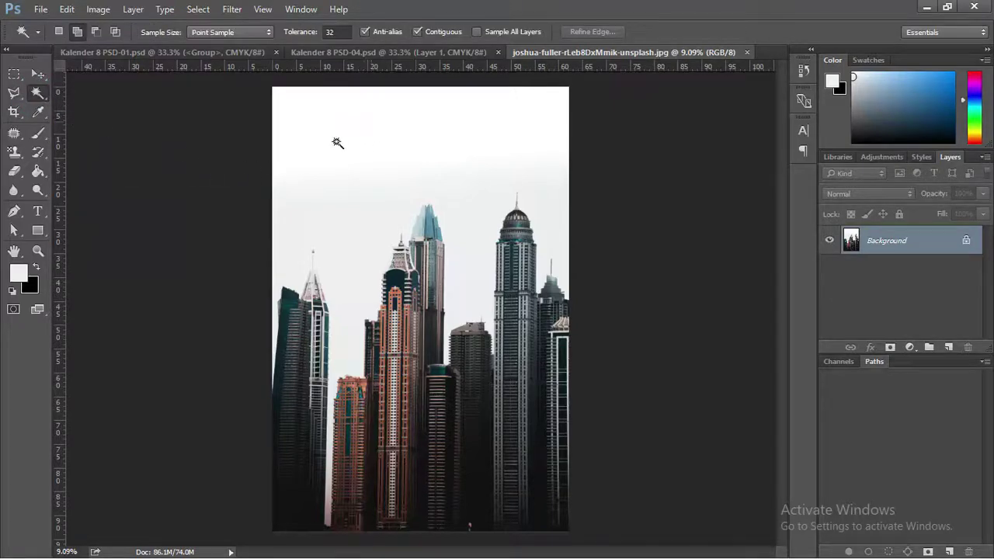
click(352, 113)
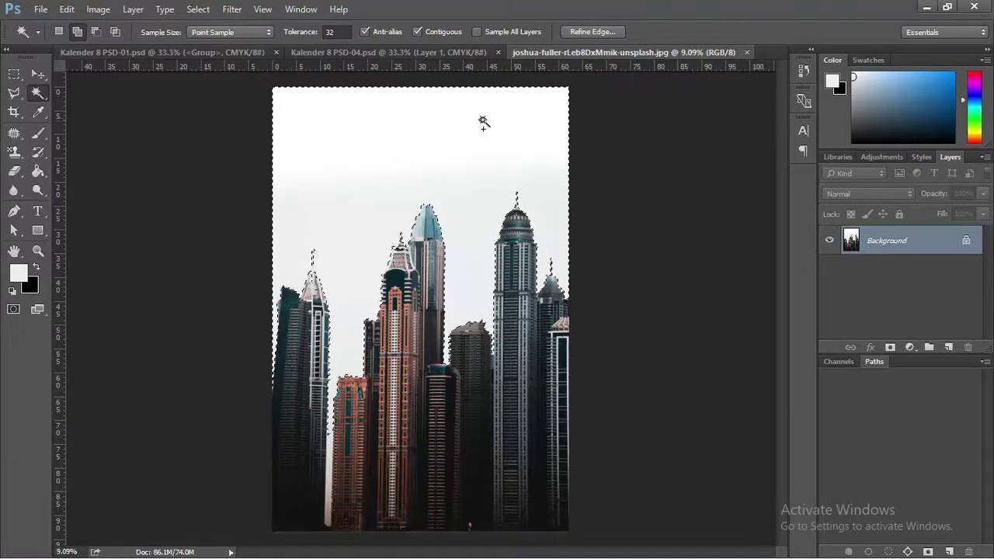
scroll(334, 423, up, 1)
scroll(339, 385, up, 1)
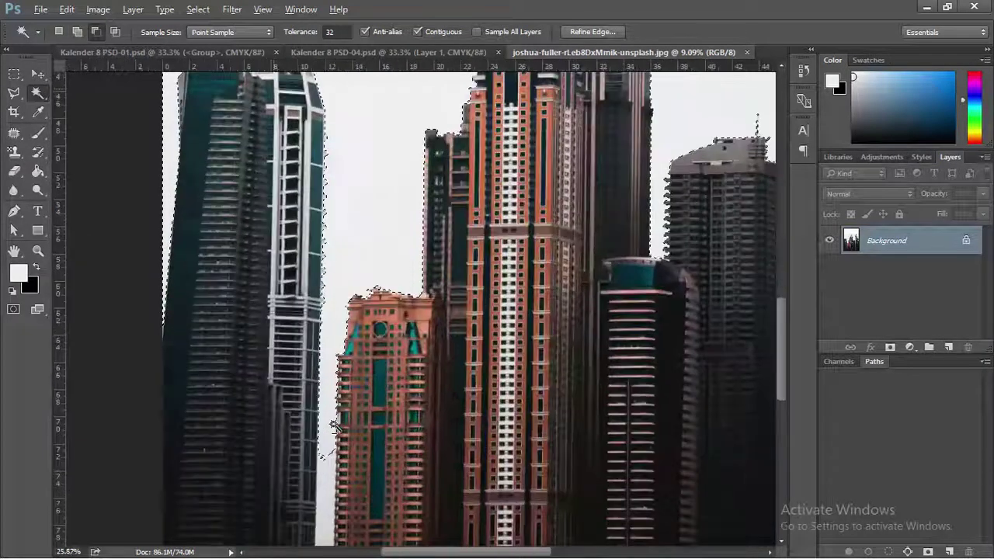
scroll(344, 326, up, 1)
scroll(353, 265, up, 1)
scroll(346, 279, down, 2)
scroll(330, 276, down, 1)
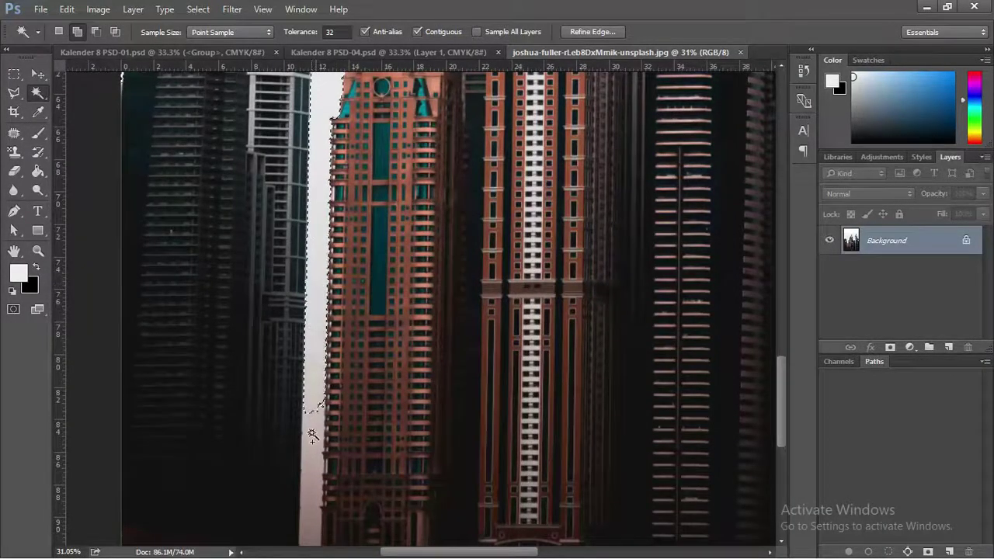
scroll(312, 433, down, 2)
scroll(313, 441, down, 1)
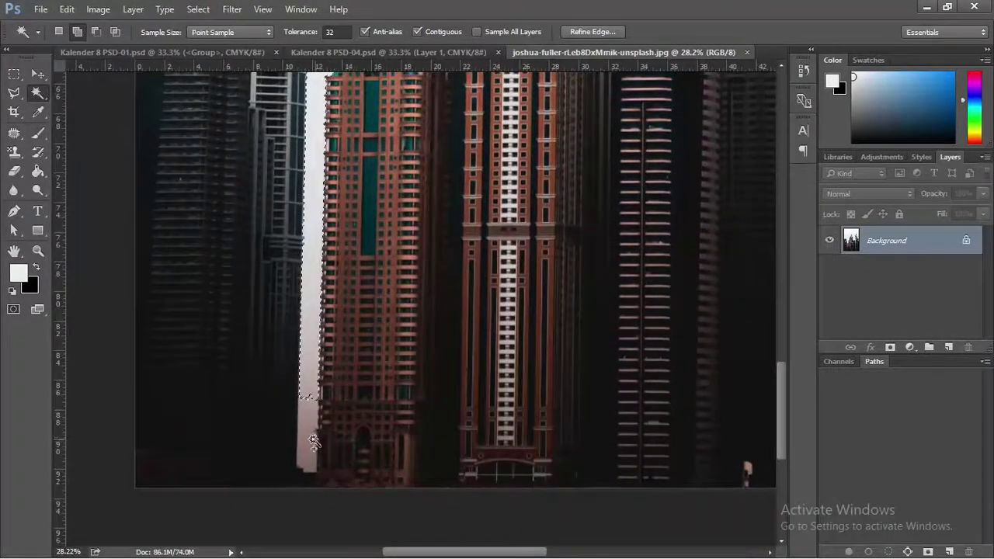
scroll(313, 431, down, 2)
scroll(306, 365, down, 2)
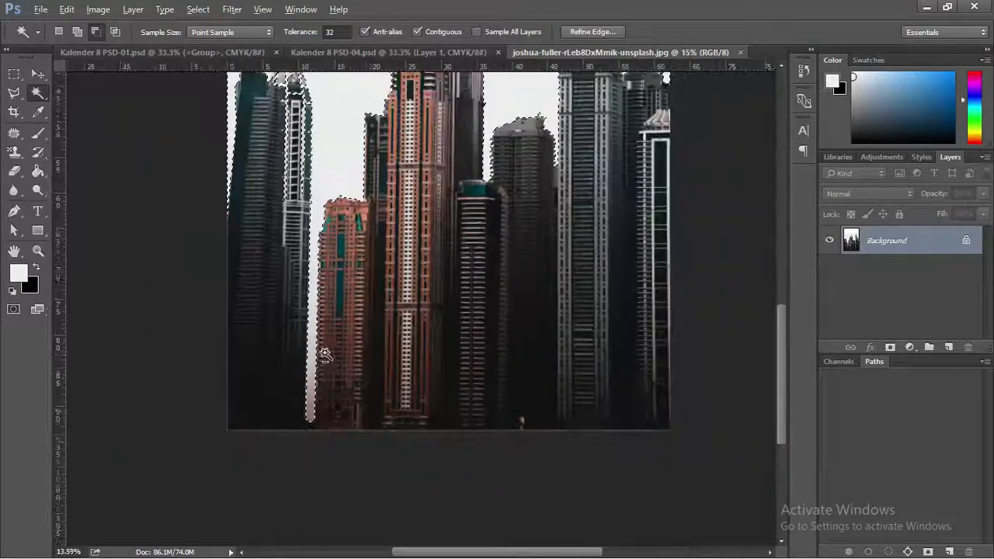
scroll(324, 350, down, 1)
scroll(420, 271, up, 1)
scroll(412, 268, up, 1)
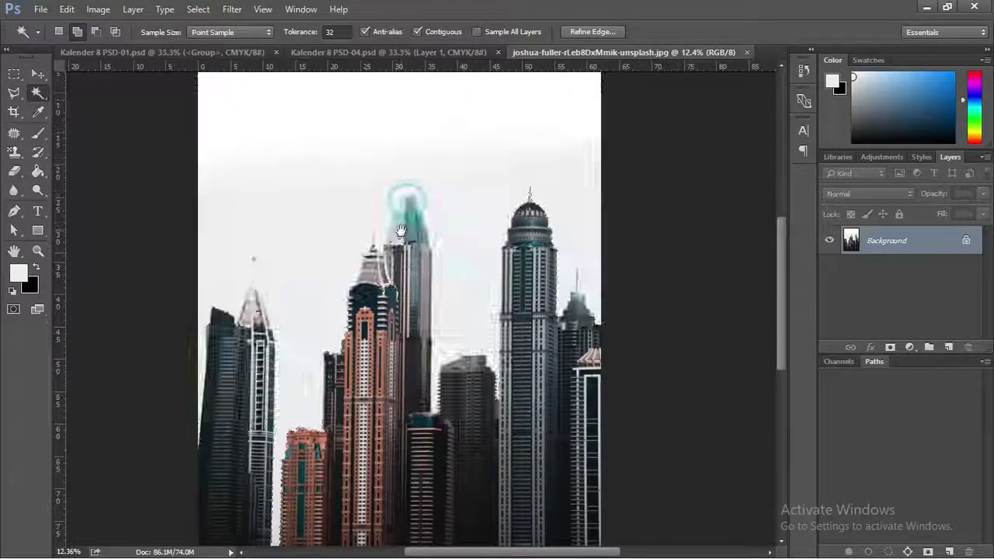
scroll(397, 264, up, 1)
scroll(400, 234, up, 1)
scroll(412, 171, up, 1)
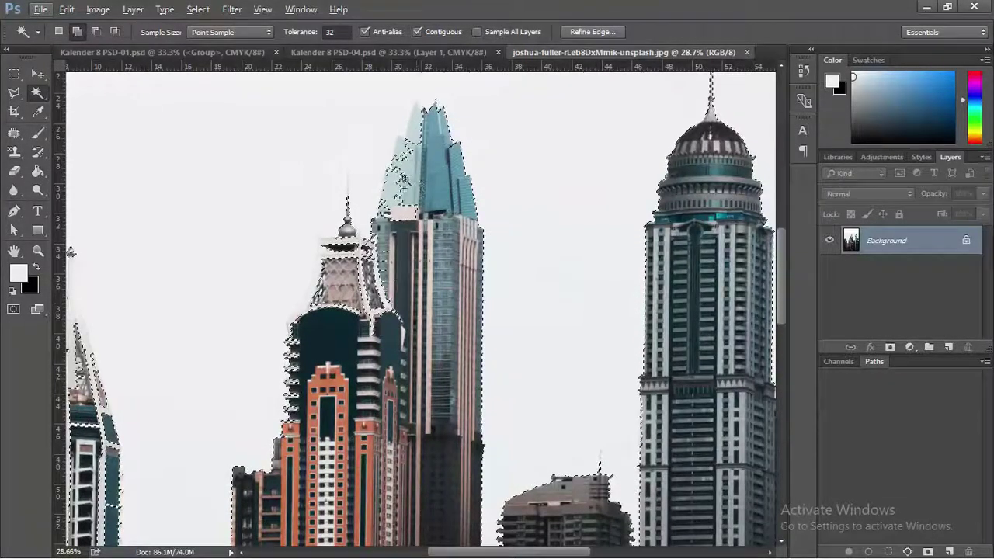
click(39, 96)
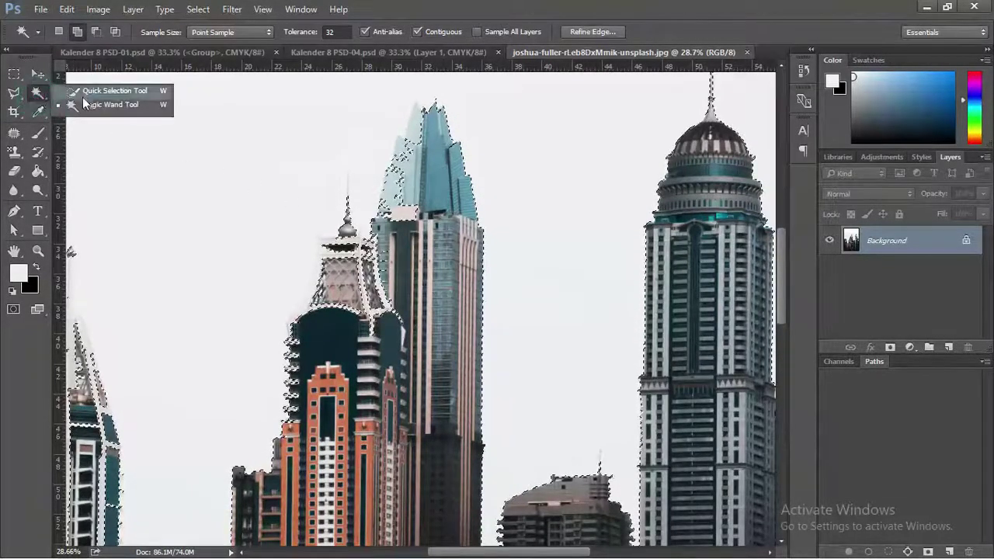
Step: Choose the Quick Selection tool and apply Select > Inverse so the skyscrapers are selected
click(109, 91)
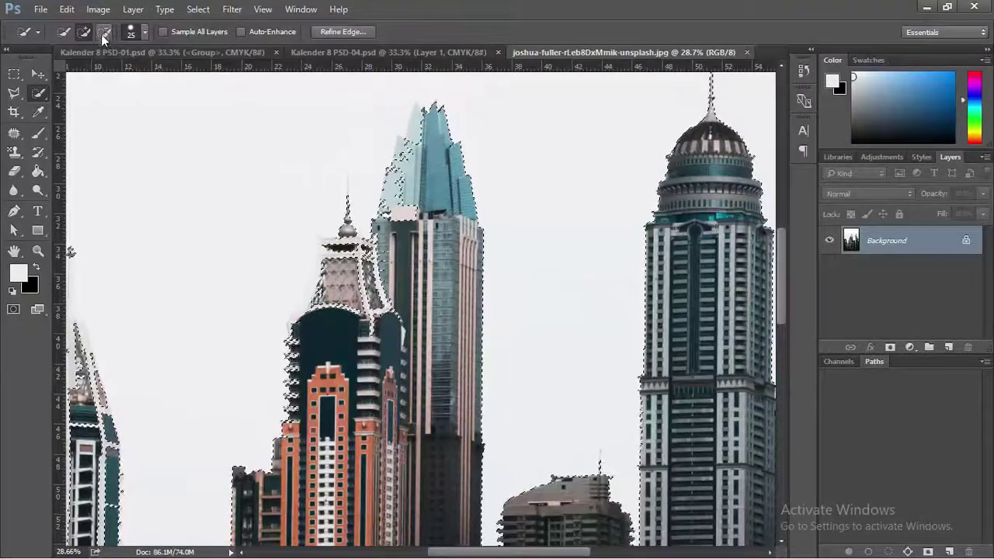
scroll(309, 180, down, 5)
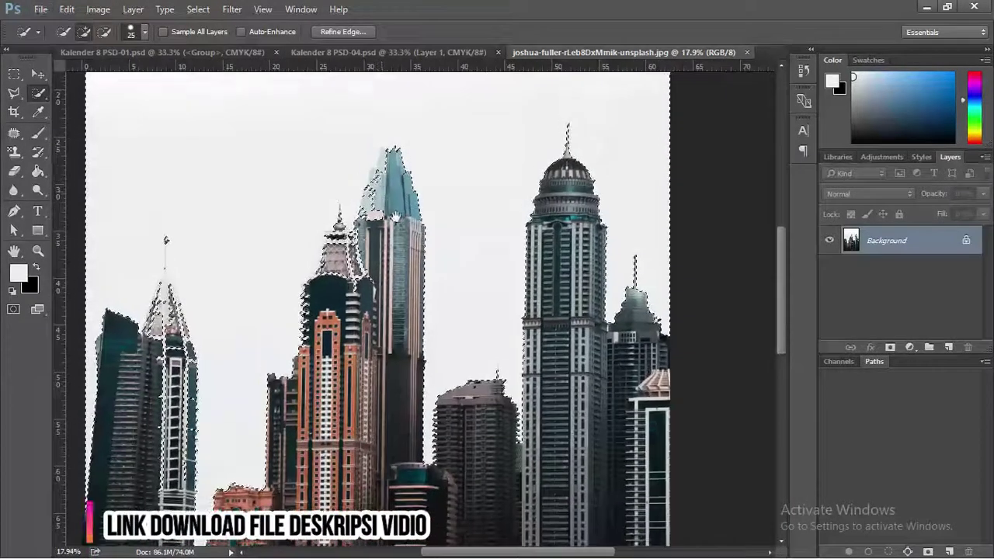
scroll(376, 222, down, 2)
scroll(339, 215, down, 1)
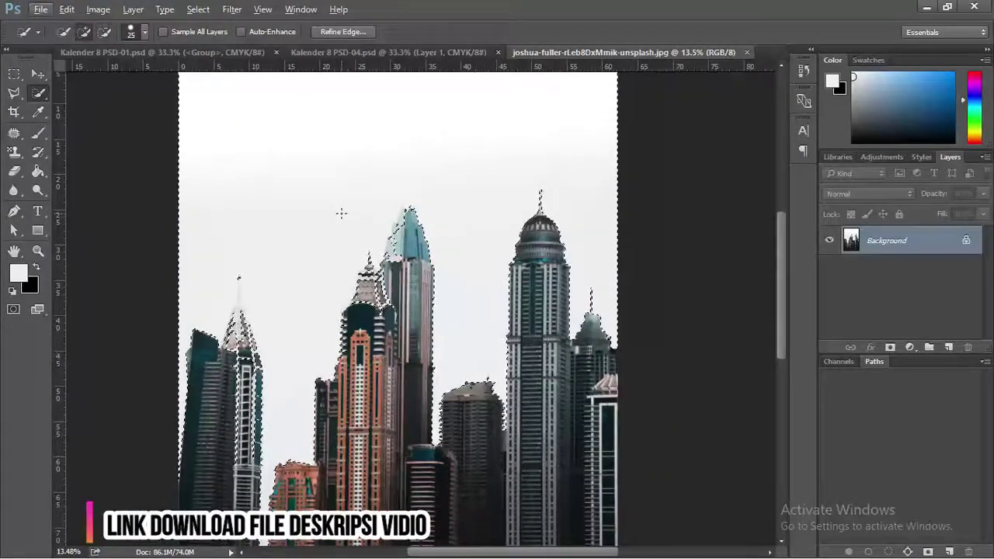
scroll(273, 176, down, 1)
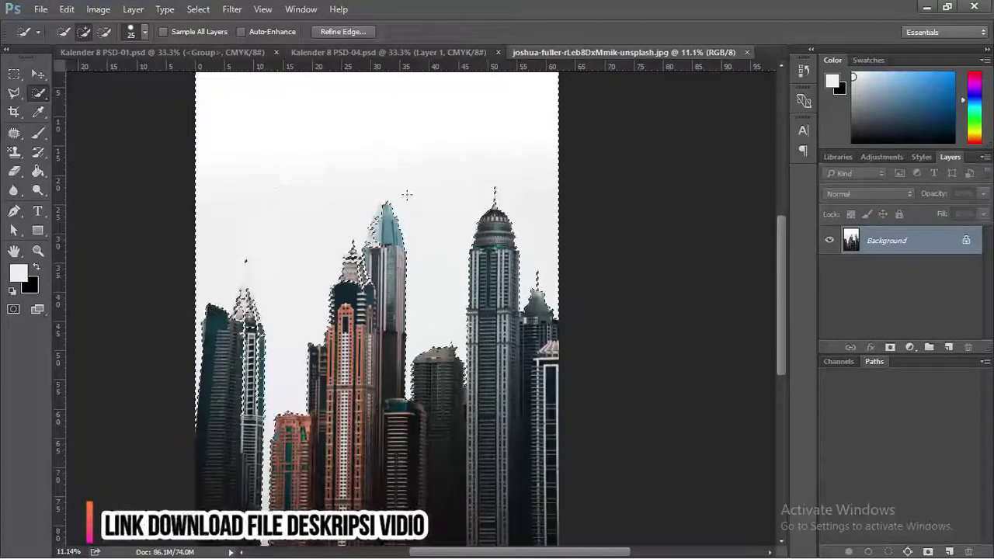
drag(393, 159, 383, 202)
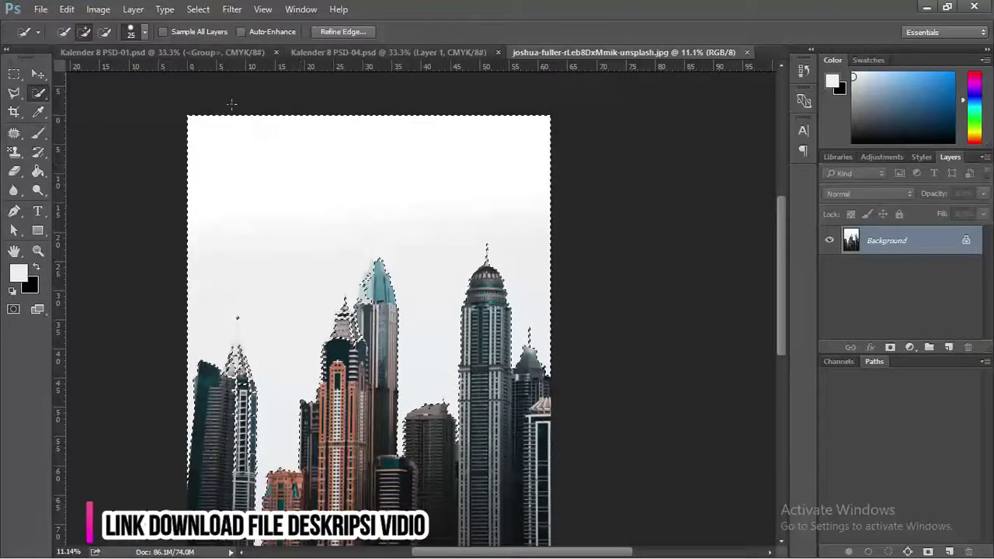
click(198, 9)
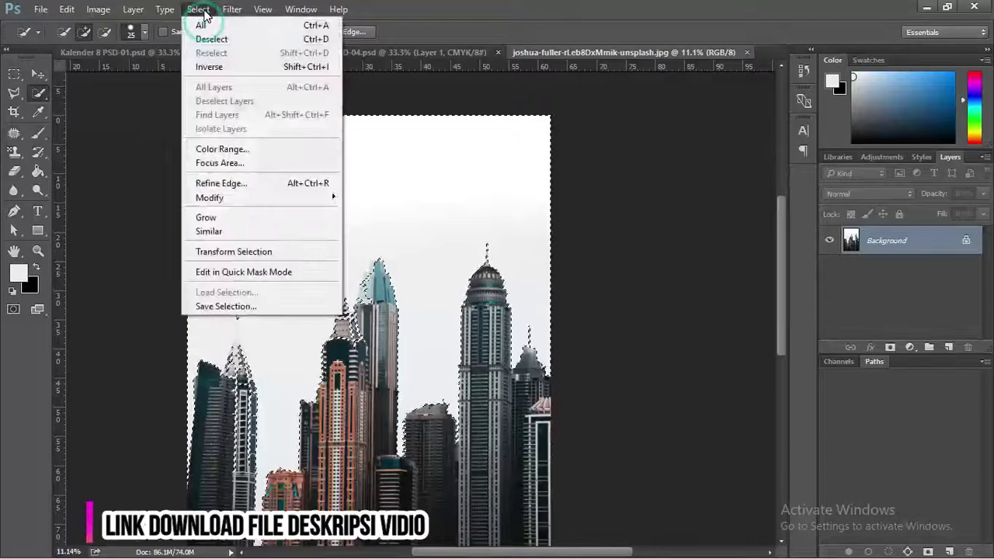
click(221, 67)
drag(392, 365, 360, 201)
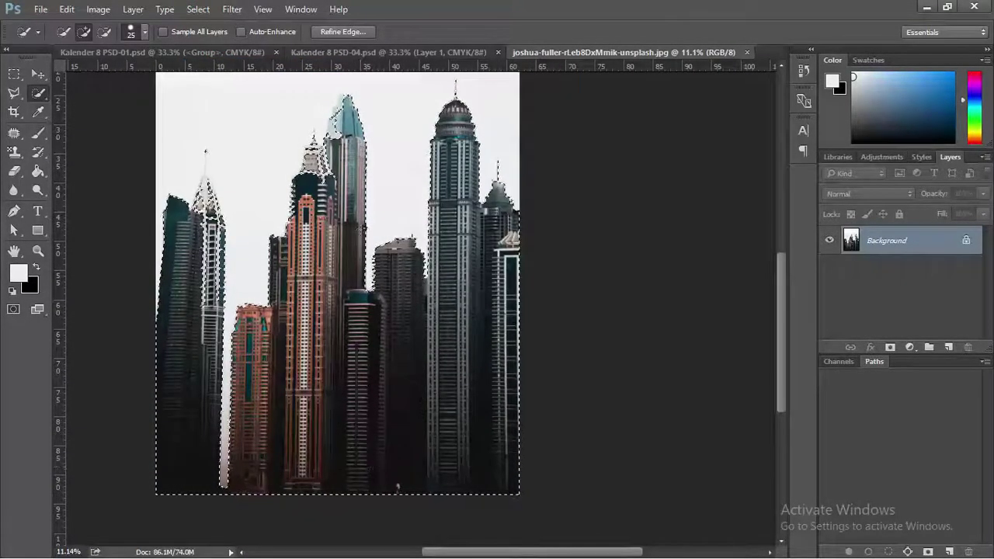
Step: Add the central tower spire and ornate tower section to the skyscraper selection
scroll(310, 97, up, 5)
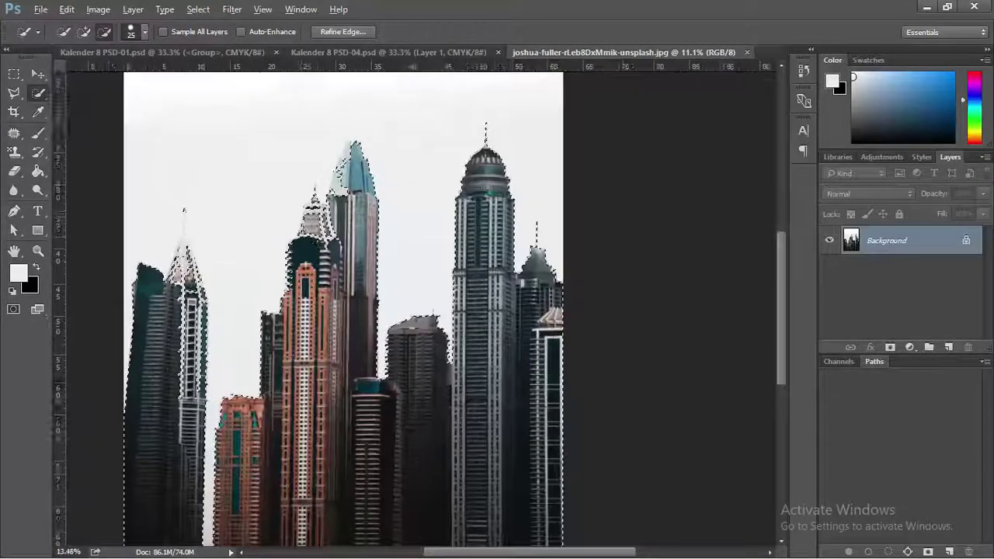
scroll(332, 217, up, 1)
scroll(332, 218, up, 1)
scroll(332, 218, up, 1)
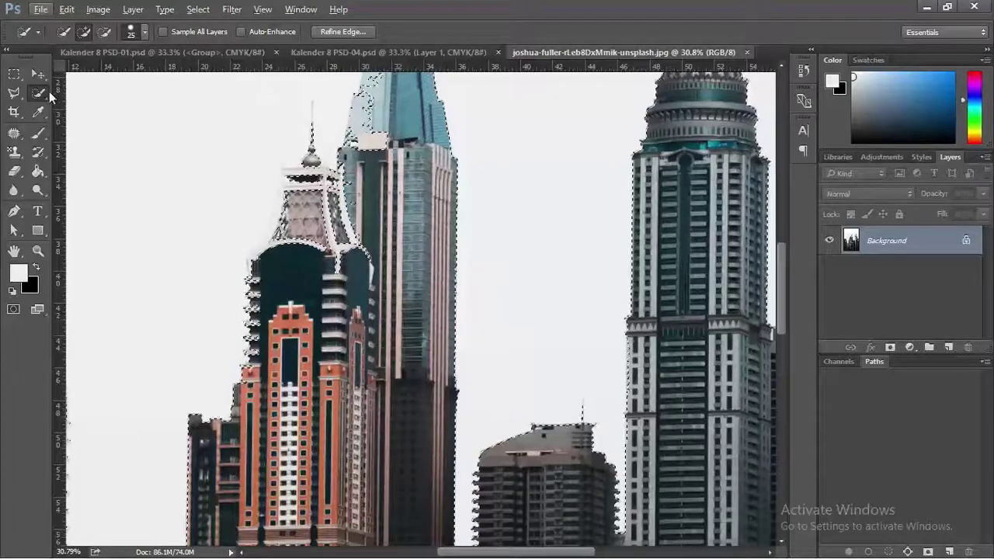
click(104, 32)
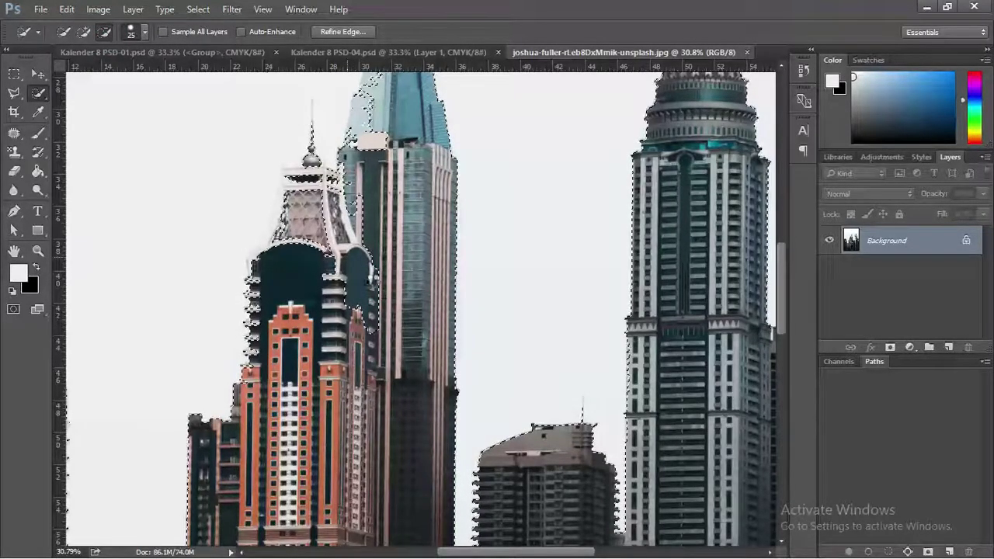
click(83, 32)
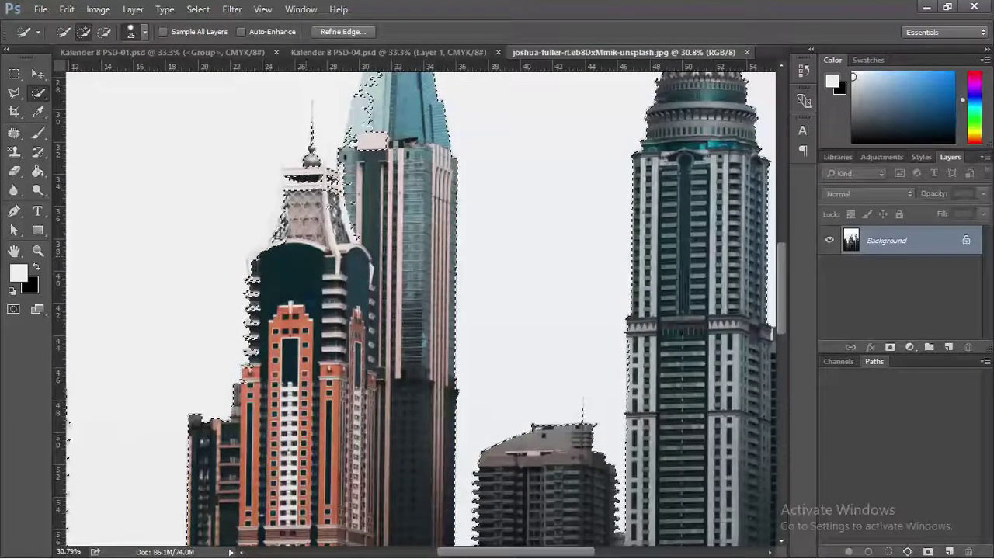
drag(358, 171, 352, 241)
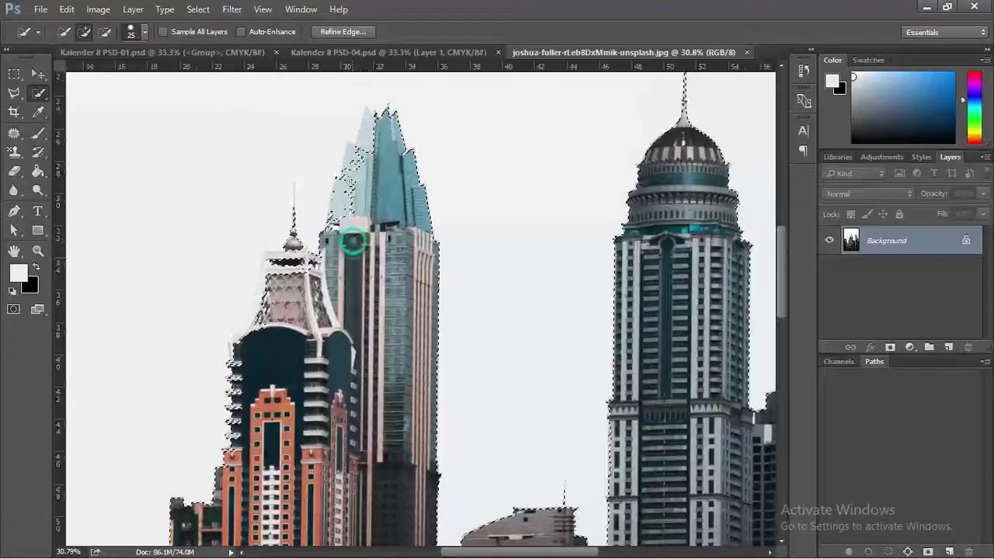
click(325, 286)
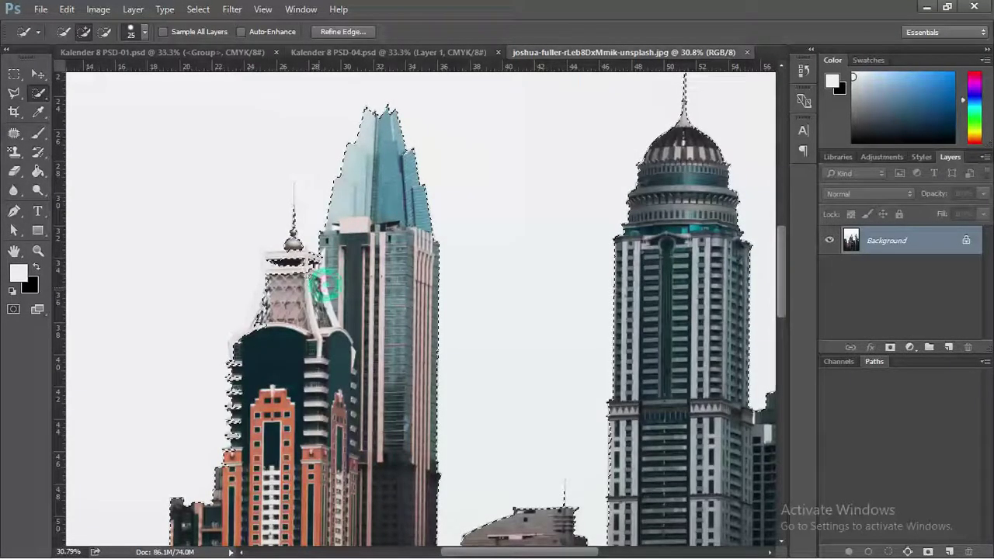
click(287, 288)
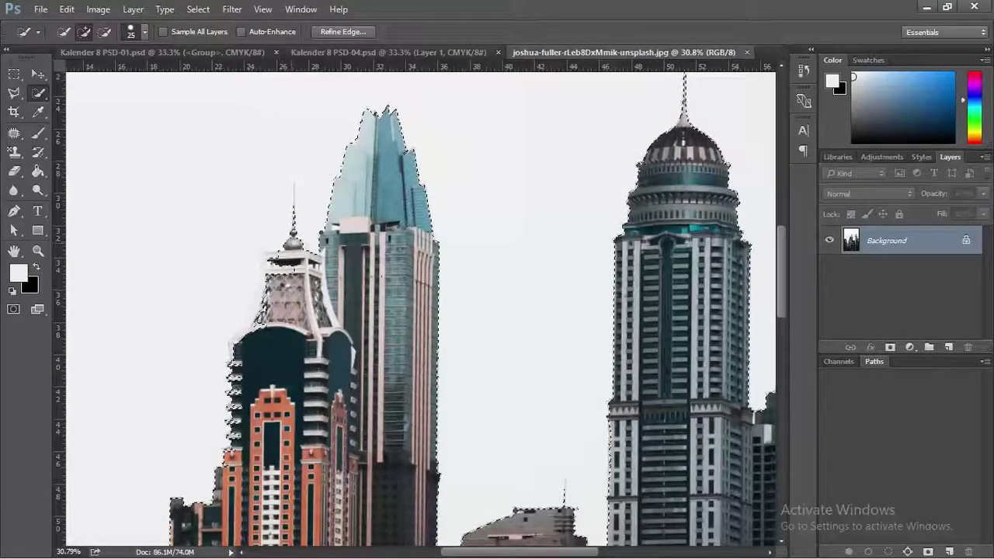
click(254, 326)
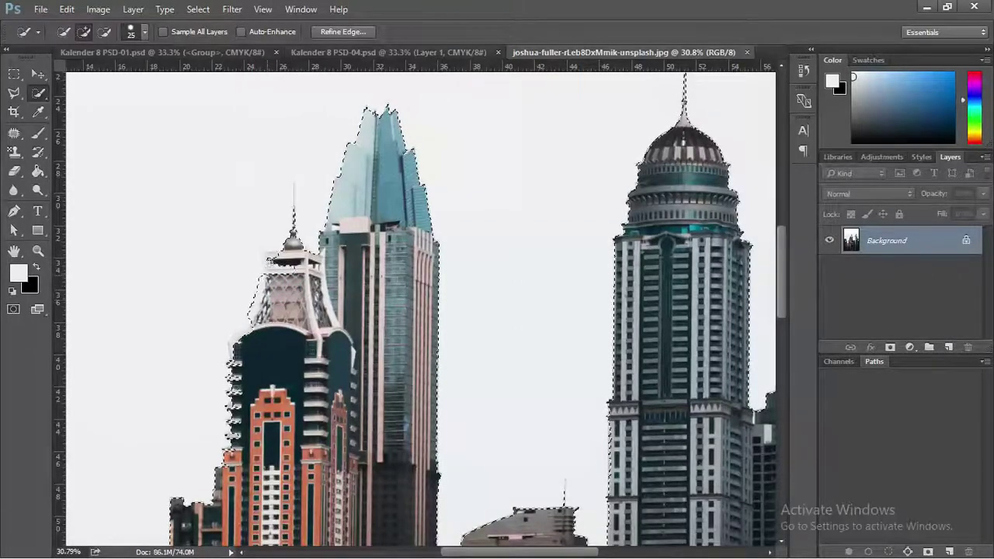
click(250, 319)
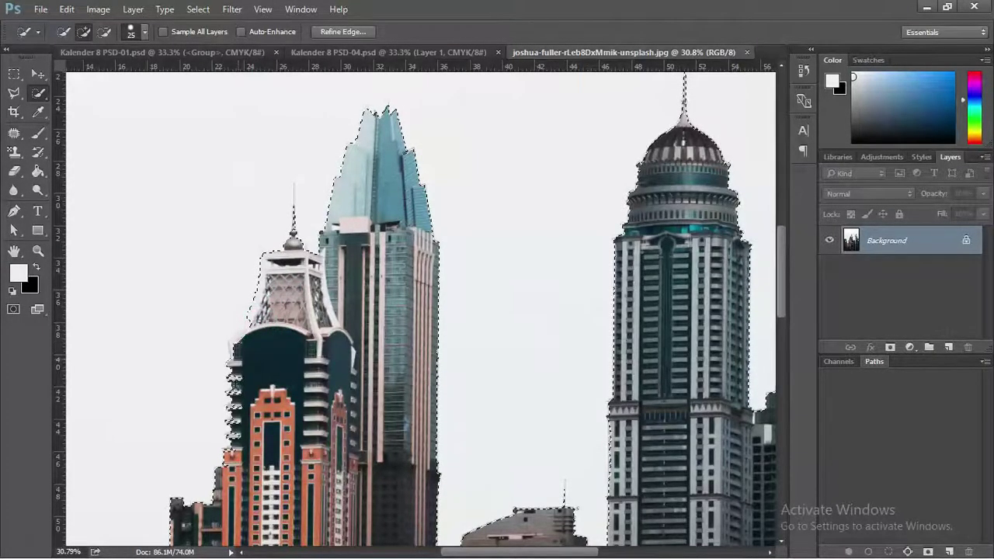
Step: Refine the selection around the white tower on the left
scroll(528, 423, down, 3)
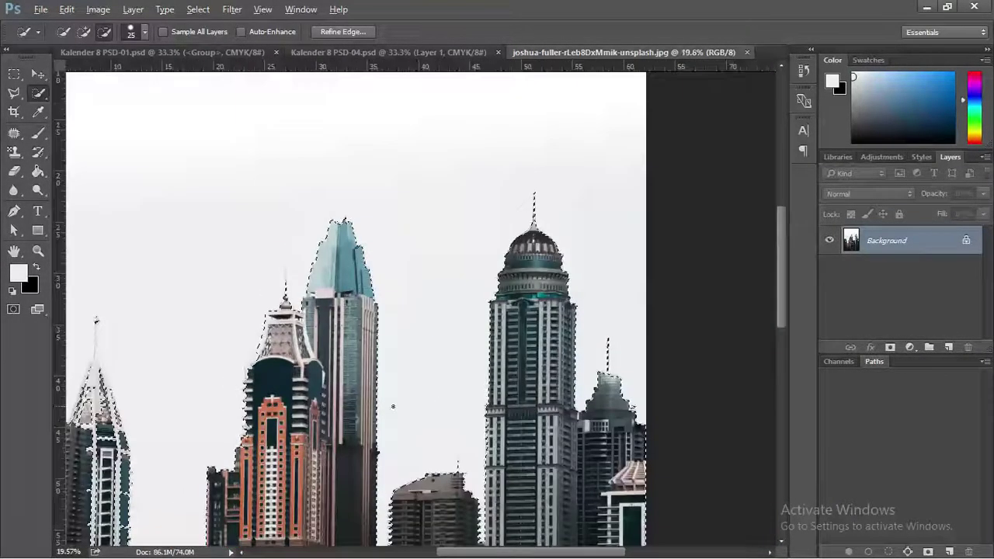
drag(529, 424, 677, 330)
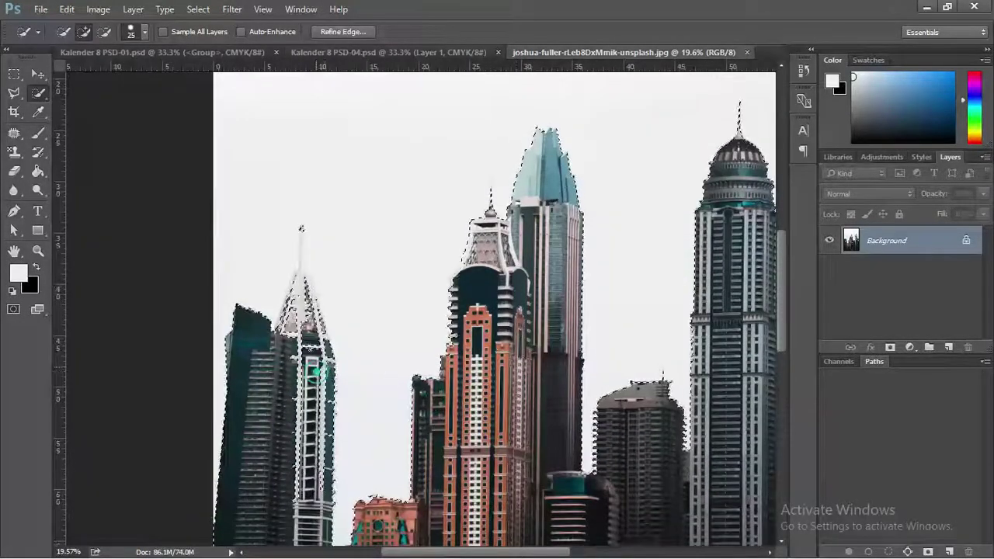
click(317, 371)
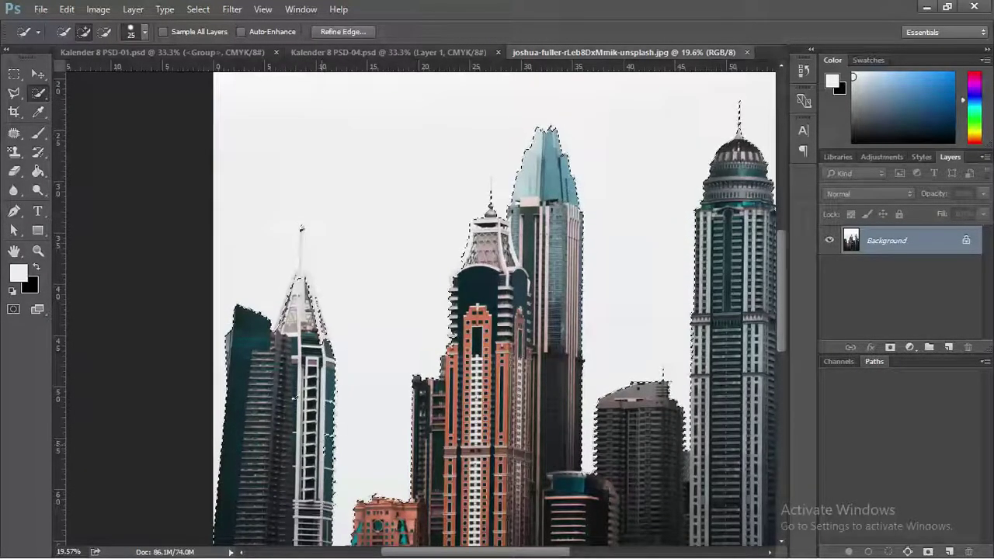
scroll(295, 398, down, 5)
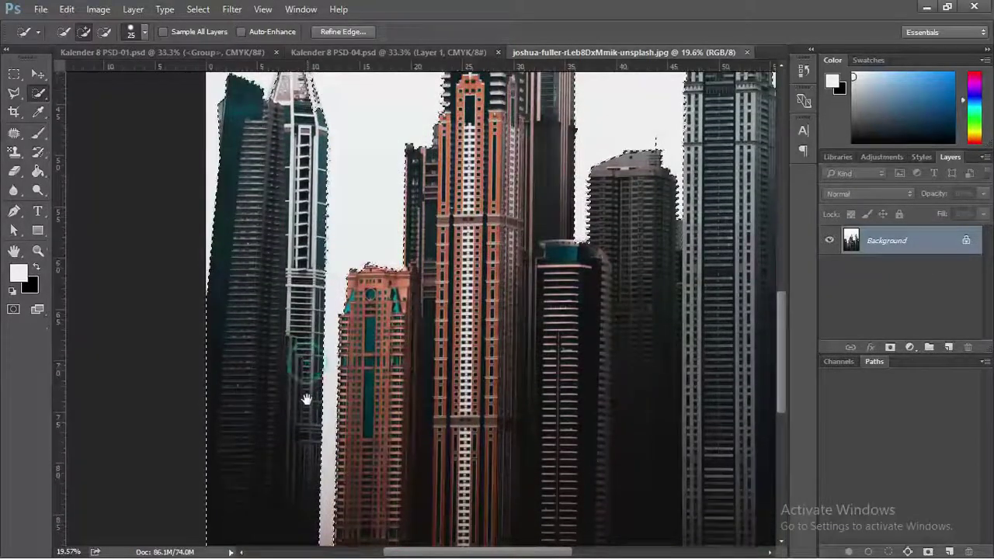
scroll(282, 262, up, 2)
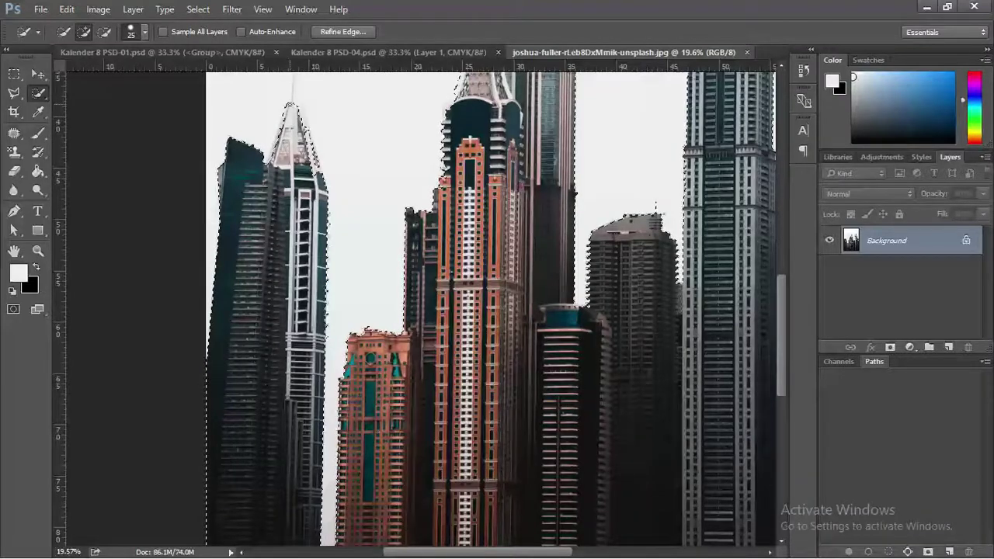
scroll(299, 109, up, 1)
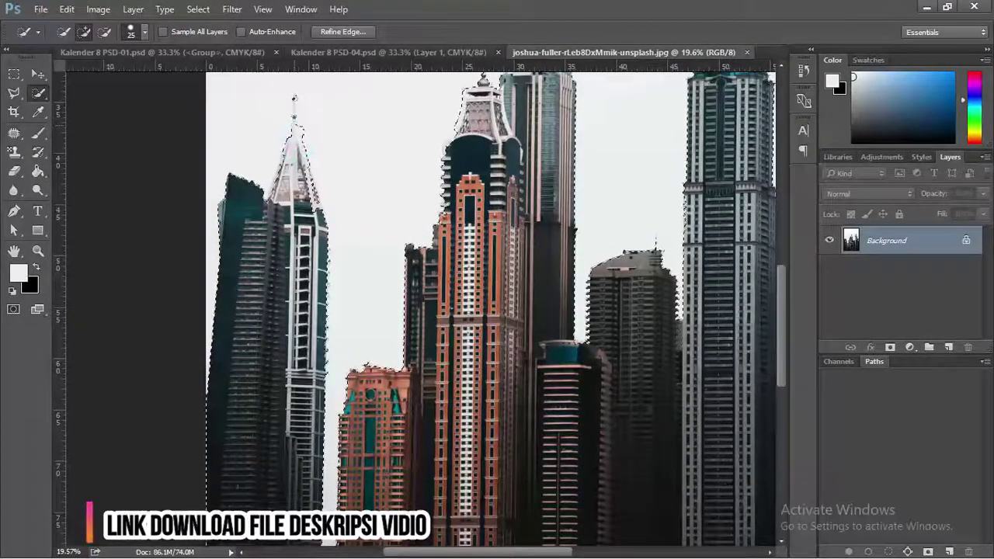
Step: Add the left tower's thin spire, trim sky off its right edge, and zoom out
drag(296, 136, 296, 105)
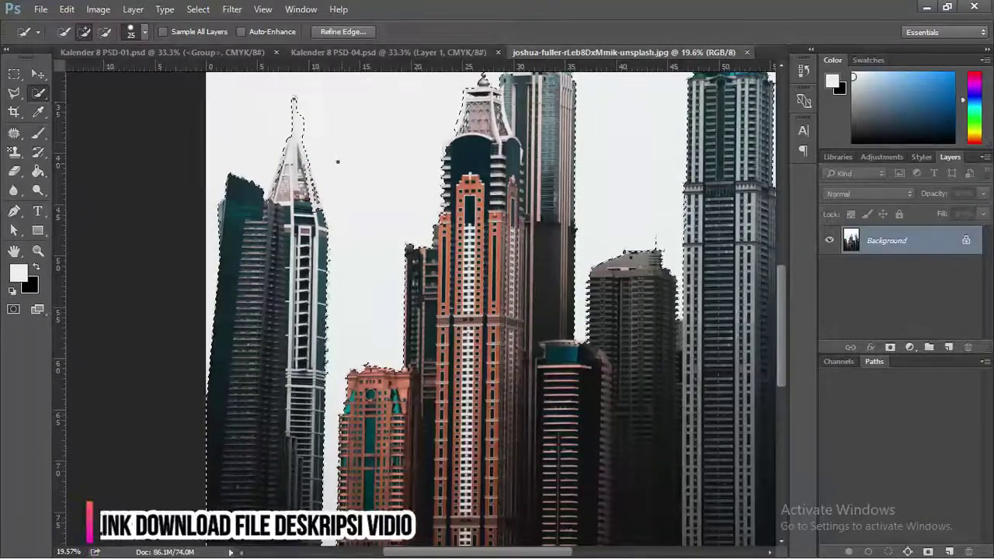
scroll(314, 137, up, 1)
scroll(315, 137, up, 2)
scroll(309, 135, up, 2)
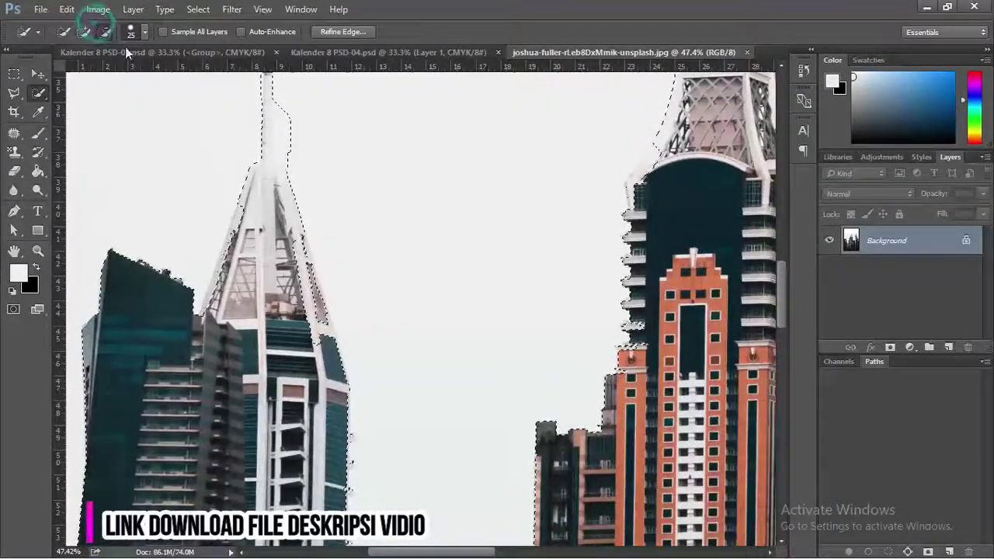
drag(284, 102, 284, 153)
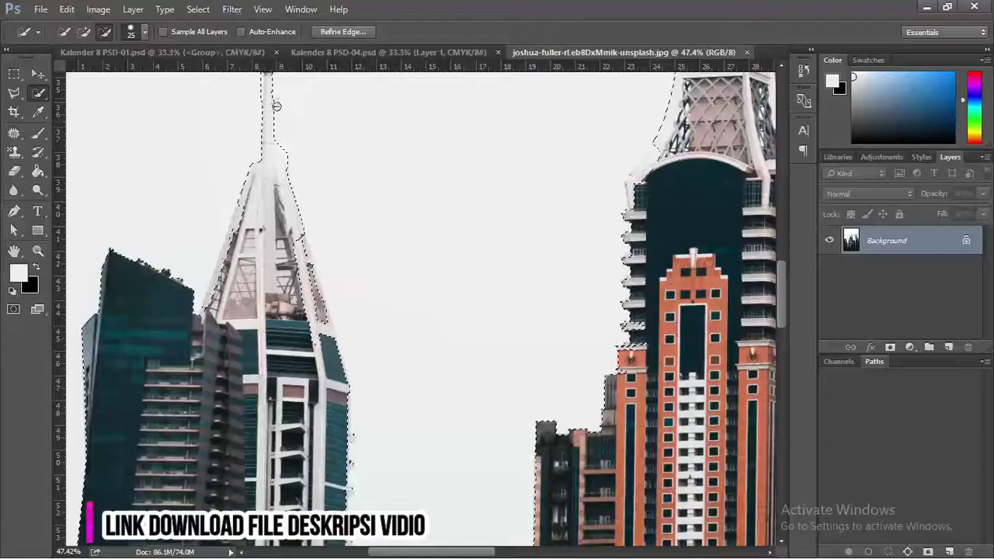
click(284, 153)
scroll(332, 190, down, 1)
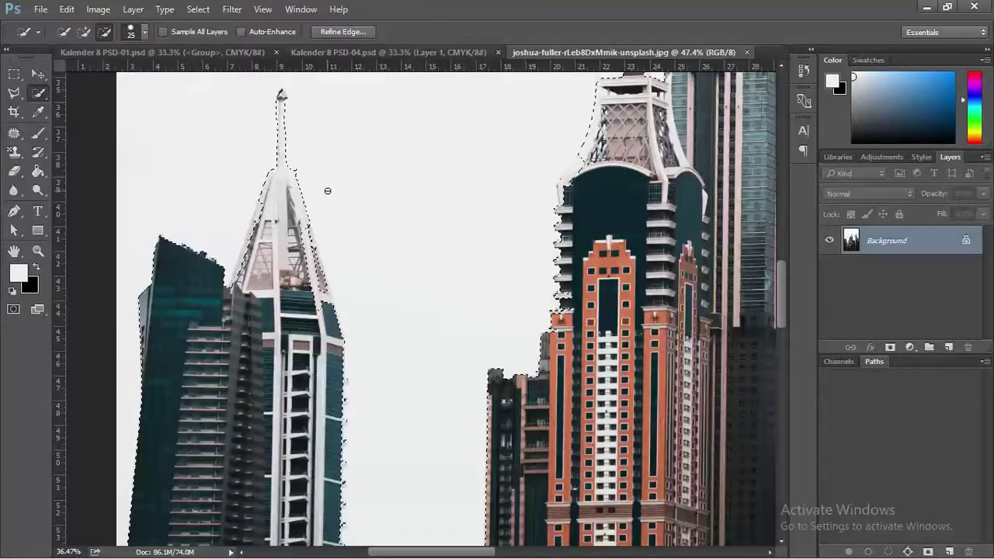
scroll(329, 190, down, 1)
scroll(328, 190, down, 1)
scroll(327, 189, down, 1)
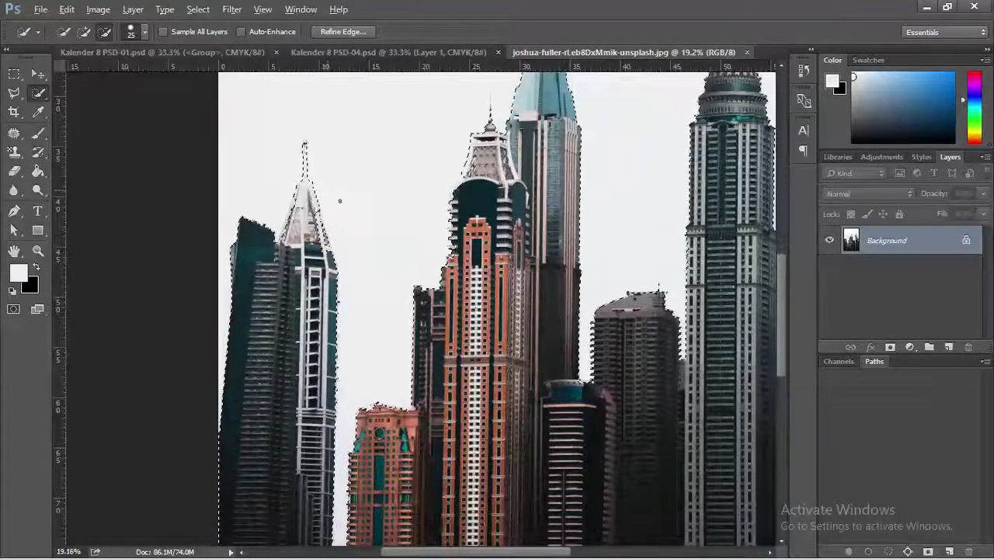
scroll(666, 321, down, 1)
scroll(666, 320, down, 1)
scroll(666, 320, down, 1)
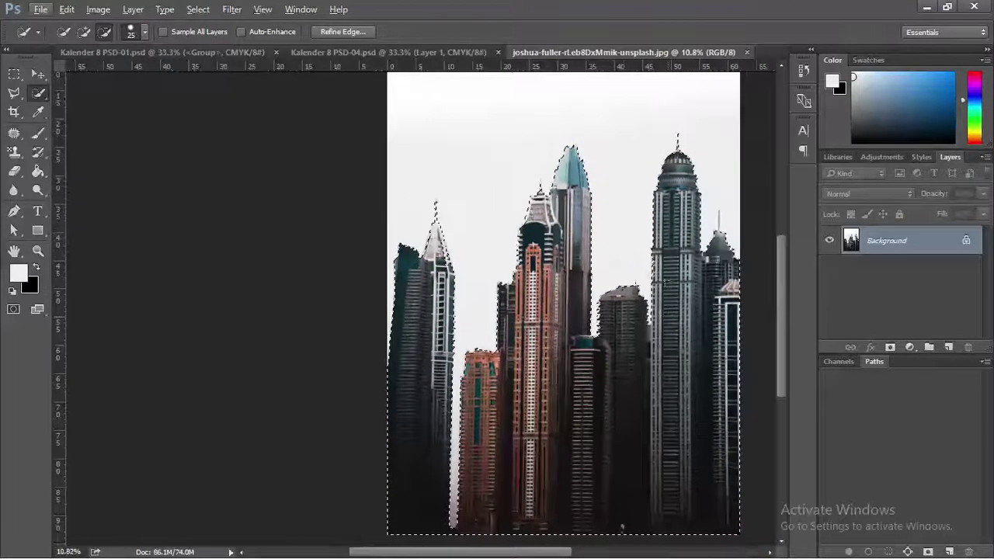
scroll(617, 266, down, 1)
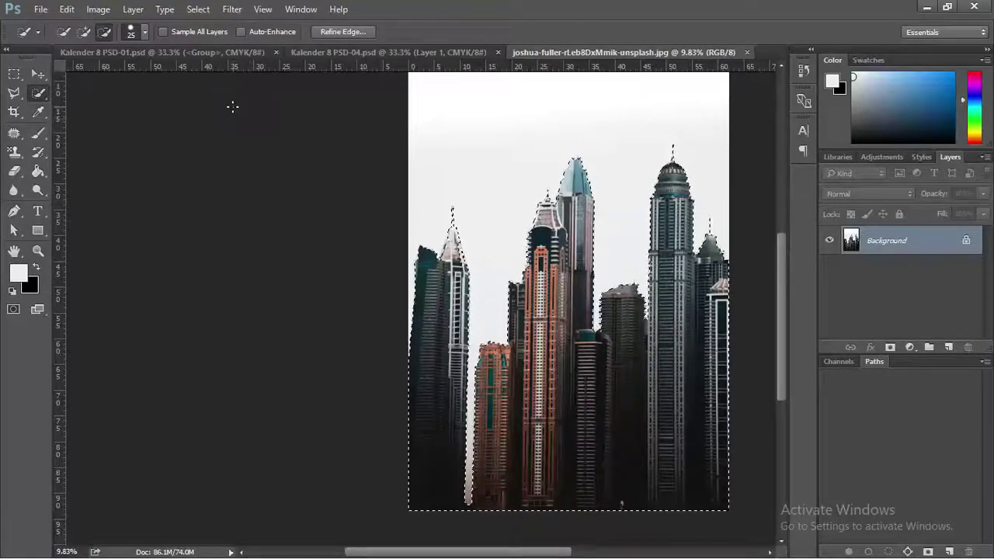
Step: Feather the skyscraper selection with a 2-pixel radius via Select > Modify > Feather
click(204, 13)
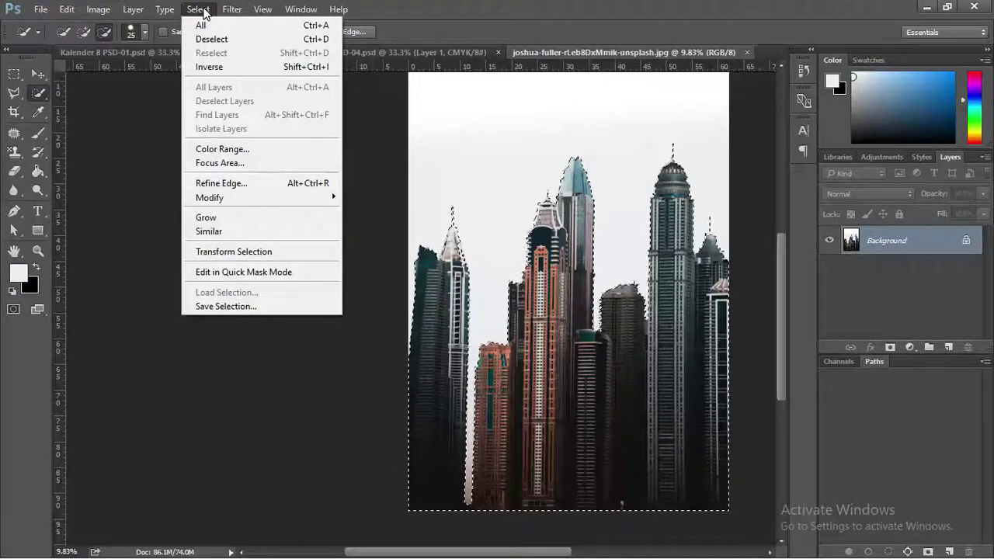
click(201, 9)
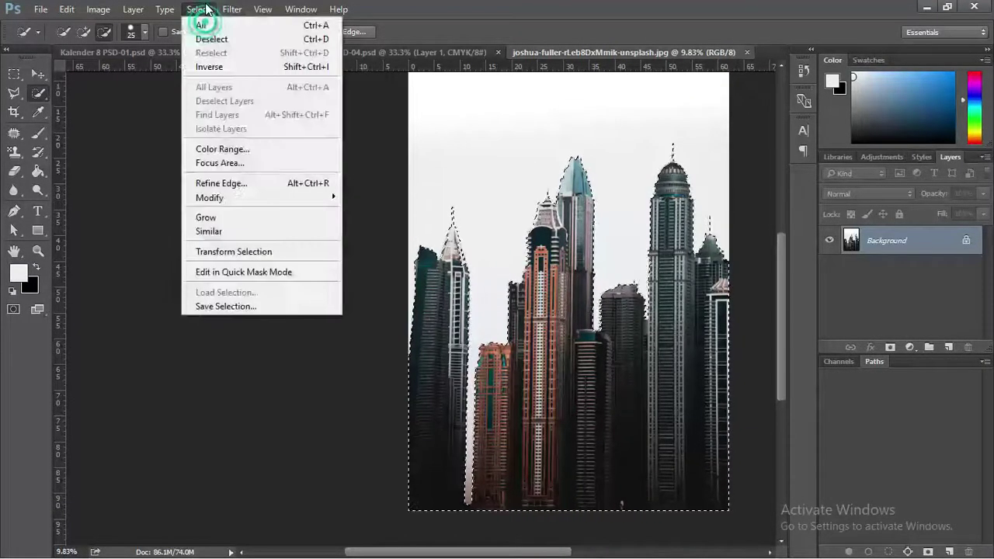
mouse_move(210, 197)
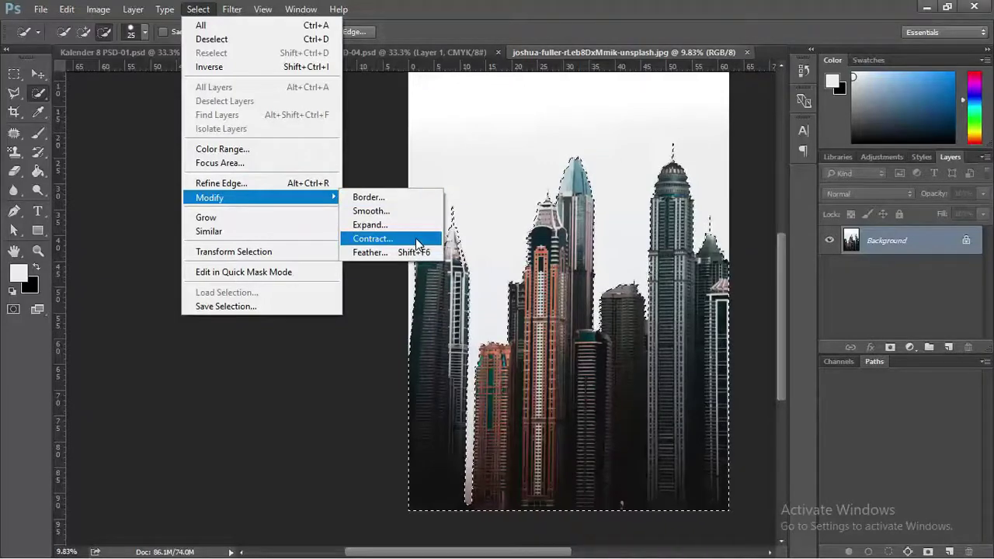
click(416, 253)
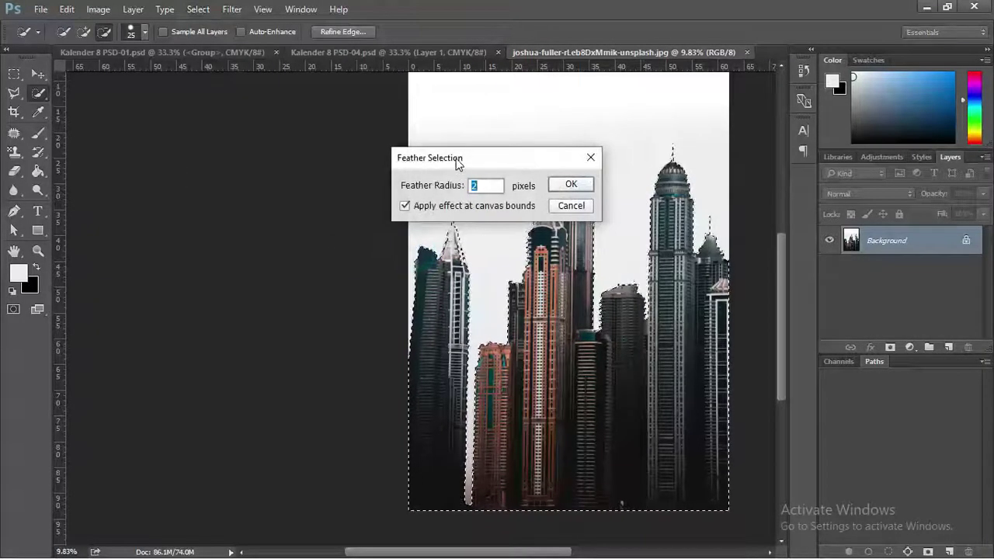
drag(458, 163, 291, 188)
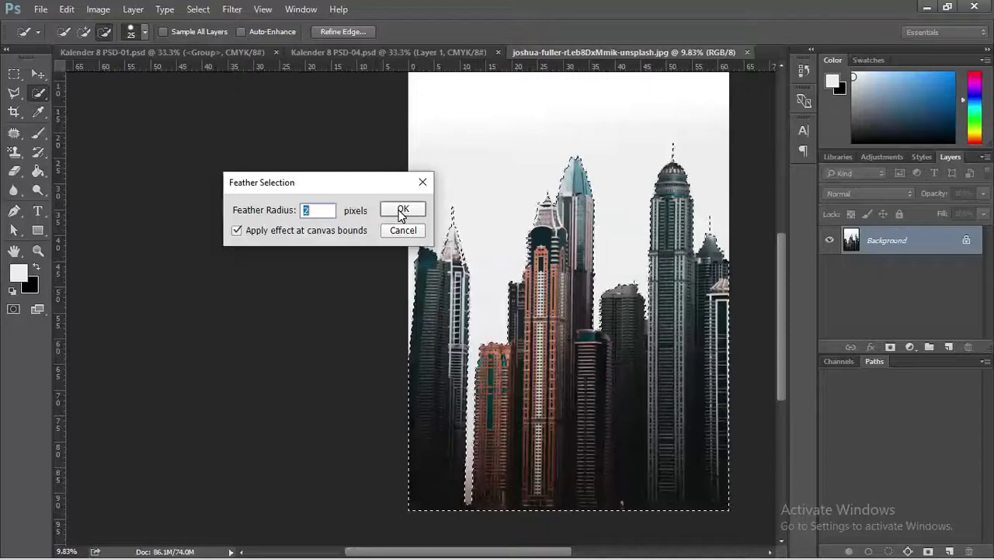
click(402, 210)
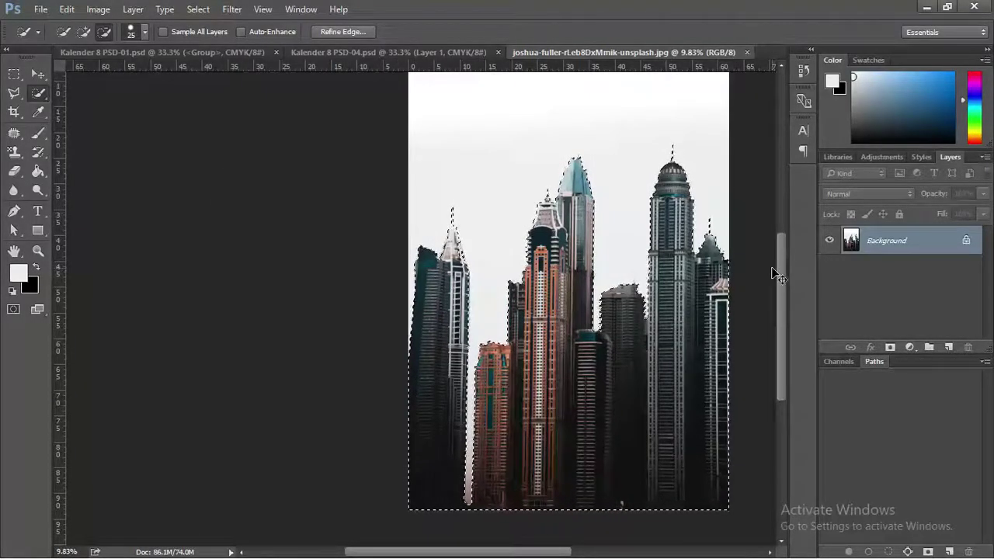
Step: Copy the selected skyline onto Layer 1 and hide the Background layer
key(ctrl+j)
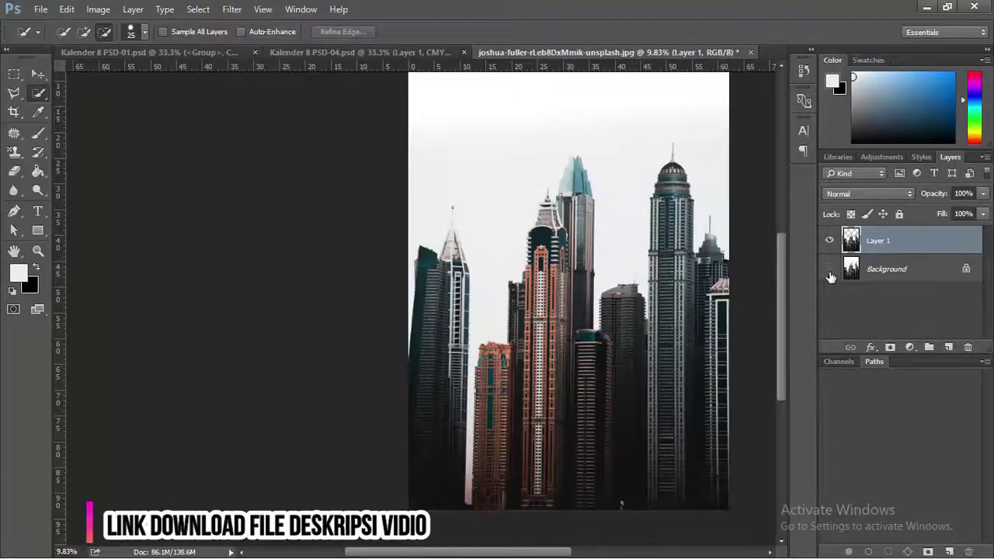
click(830, 271)
scroll(557, 221, up, 3)
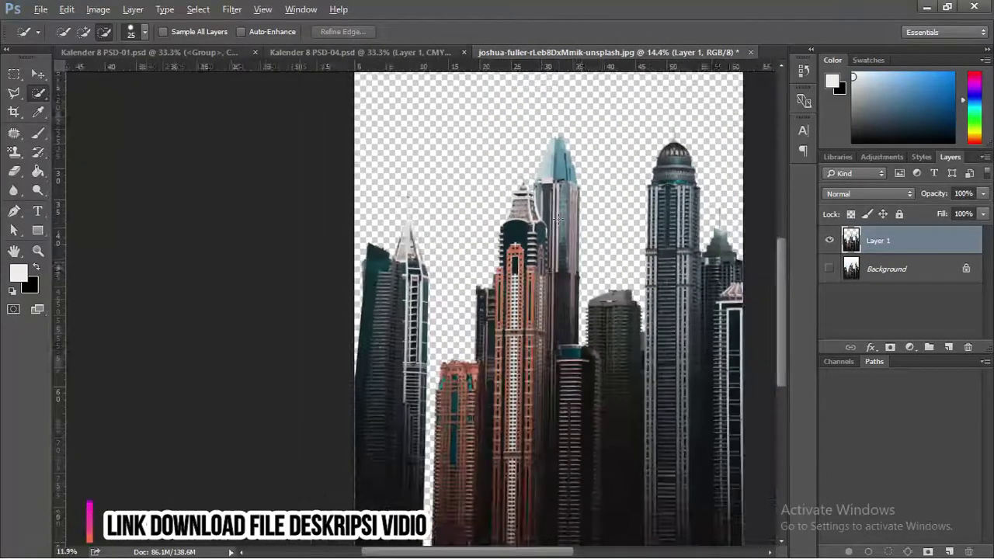
scroll(557, 221, down, 3)
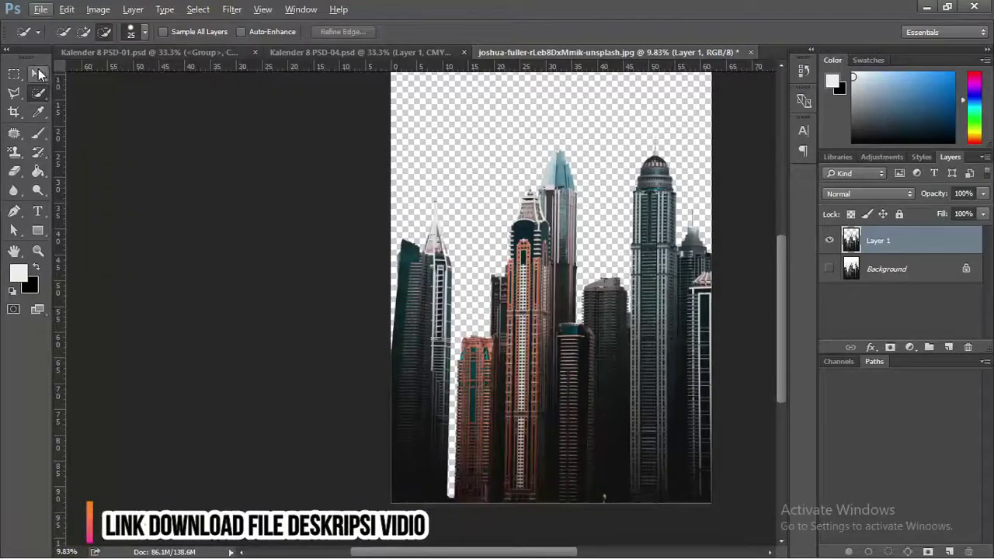
Step: Drag Layer 1 with the Move tool into the Kalender 8 PSD-01.psd calendar
click(39, 73)
drag(517, 56, 656, 74)
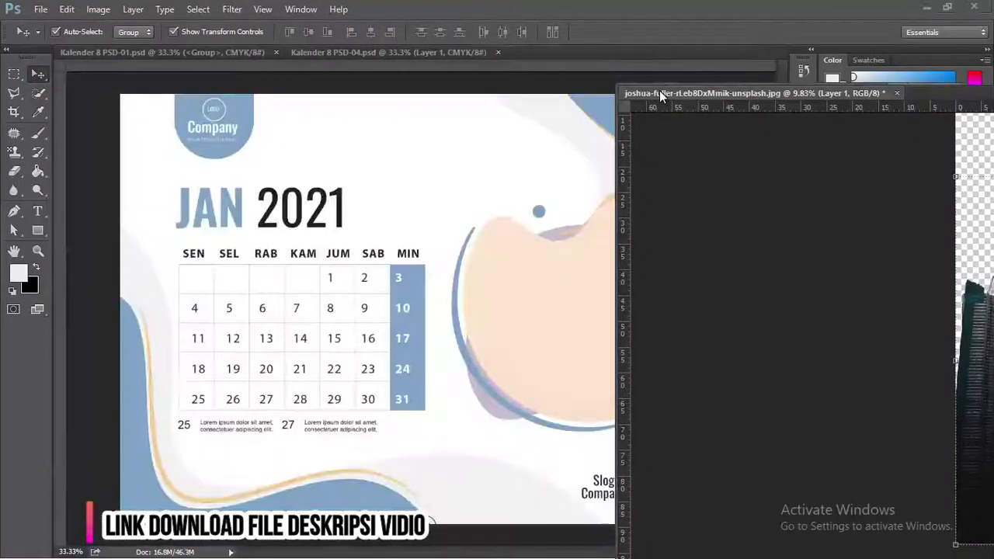
drag(777, 256, 508, 299)
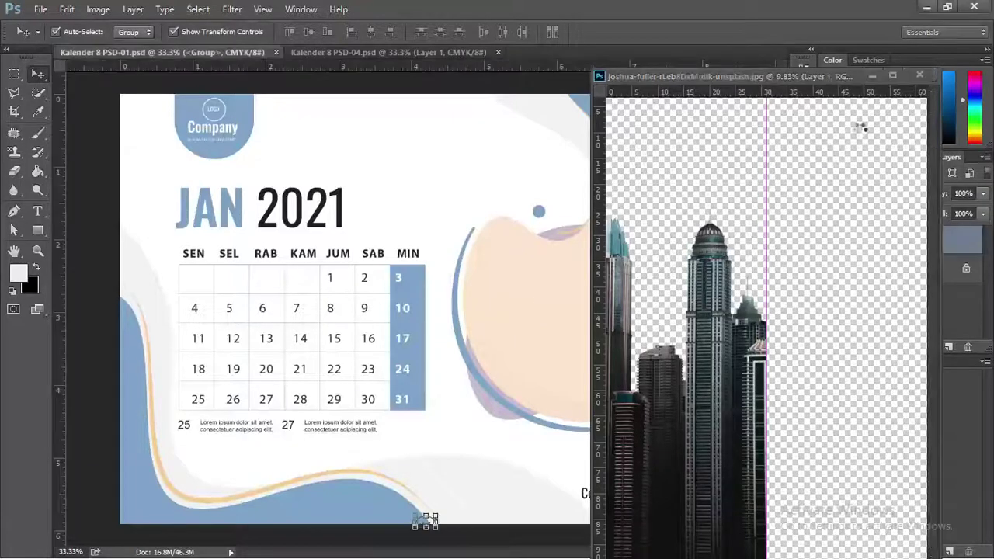
drag(425, 521, 423, 516)
click(871, 76)
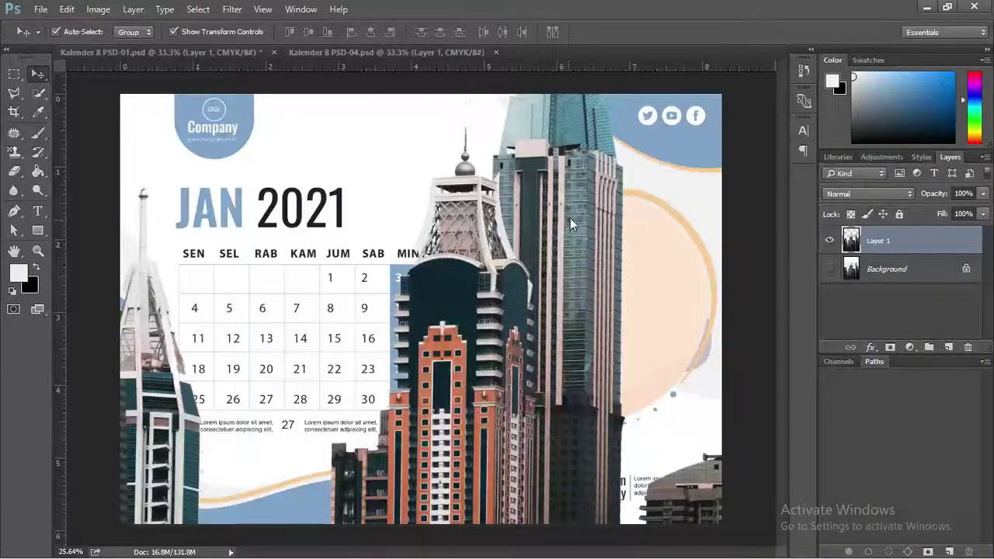
Step: Scale the skyline to about 19%, move it over the peach circle, then enlarge to 116%
key(ctrl+r)
key(ctrl+minus)
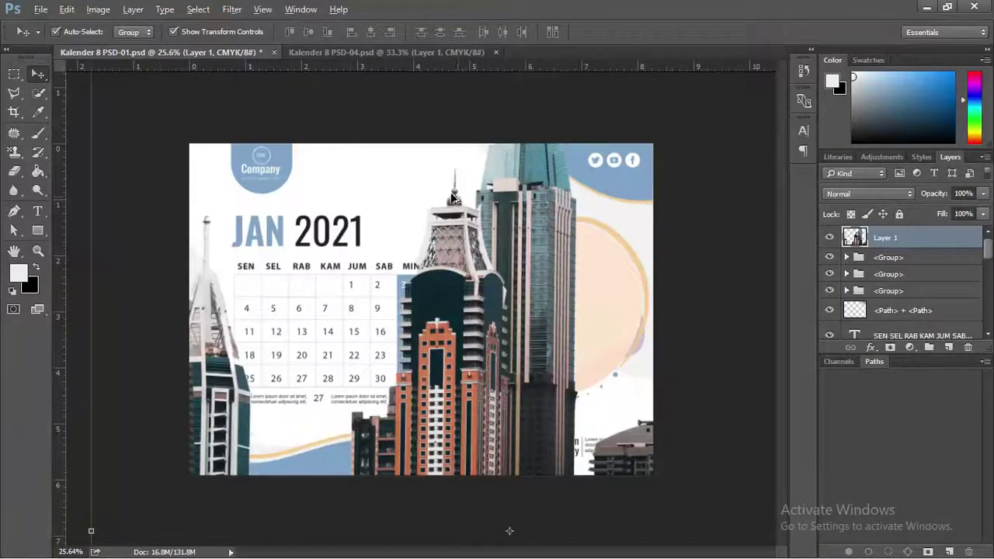
key(ctrl+minus)
key(ctrl+minus)
alt+scroll(622, 466, down, 2)
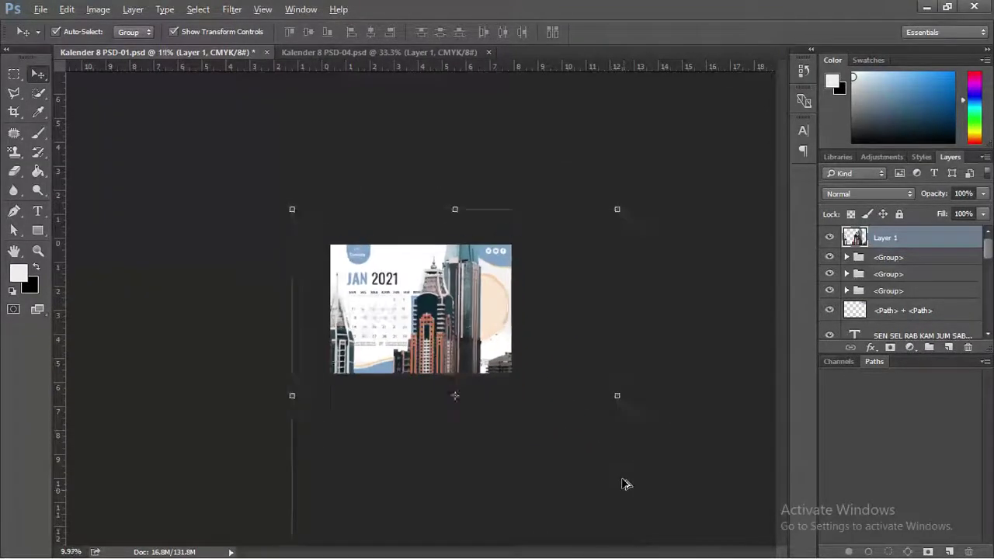
drag(583, 539, 502, 399)
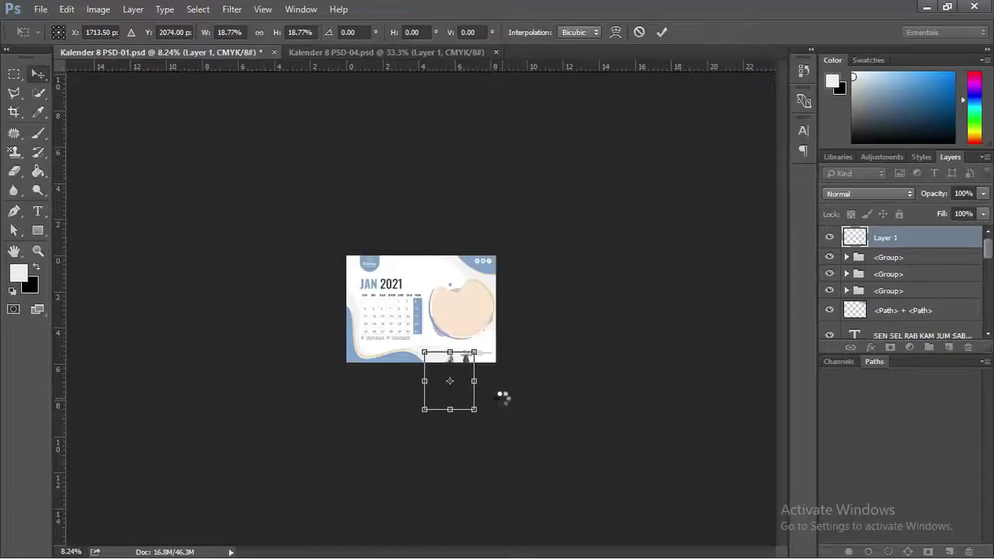
alt+scroll(451, 375, up, 1)
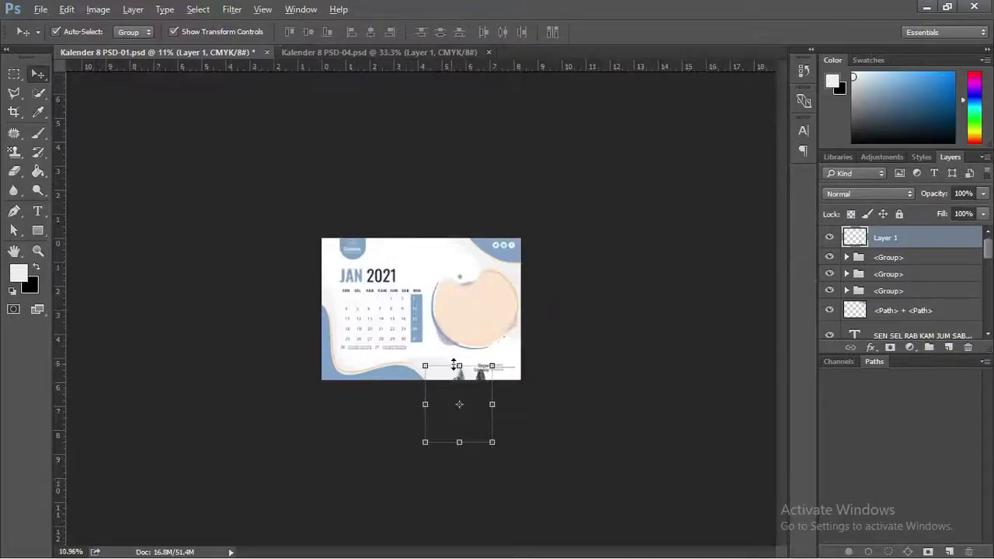
drag(464, 381, 482, 285)
scroll(429, 314, up, 4)
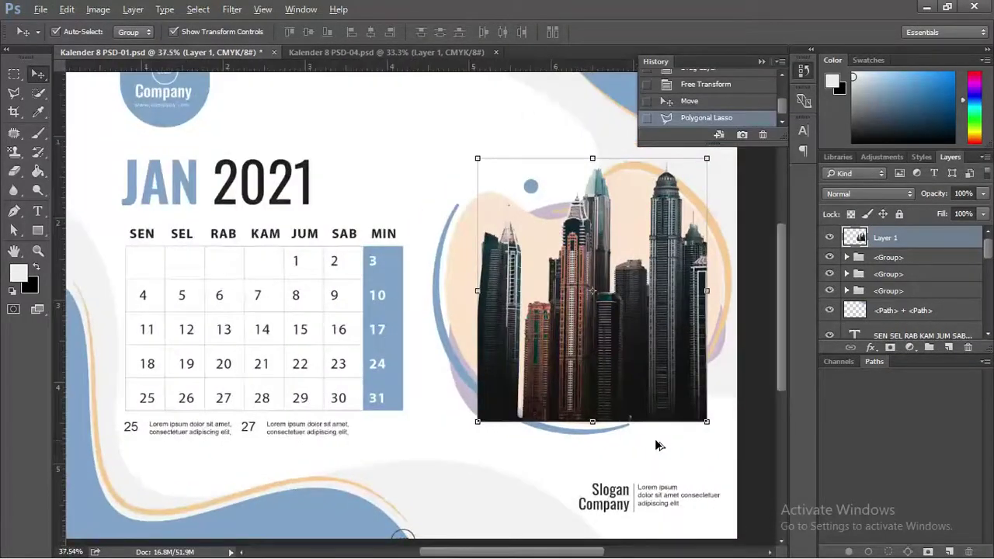
drag(618, 340, 600, 373)
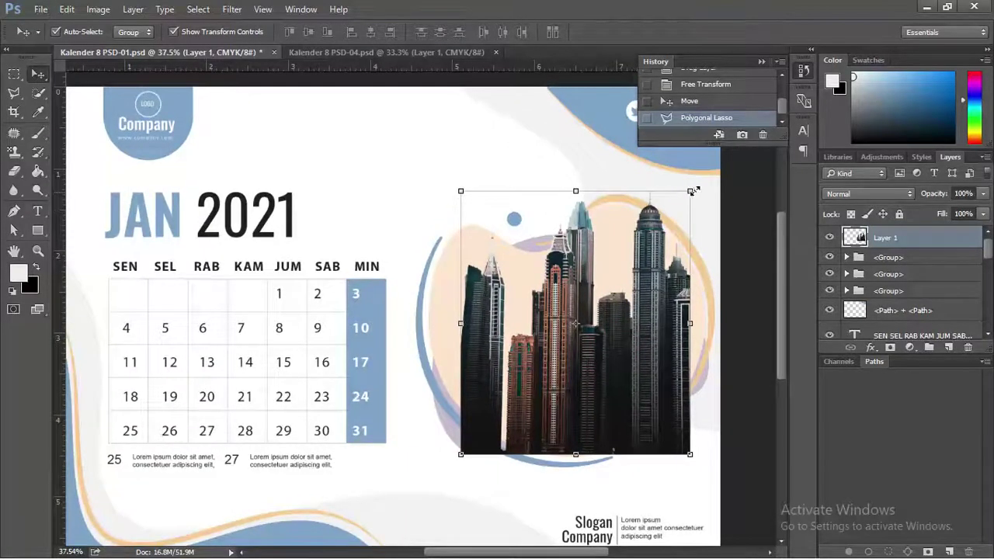
drag(693, 190, 727, 148)
drag(654, 268, 631, 272)
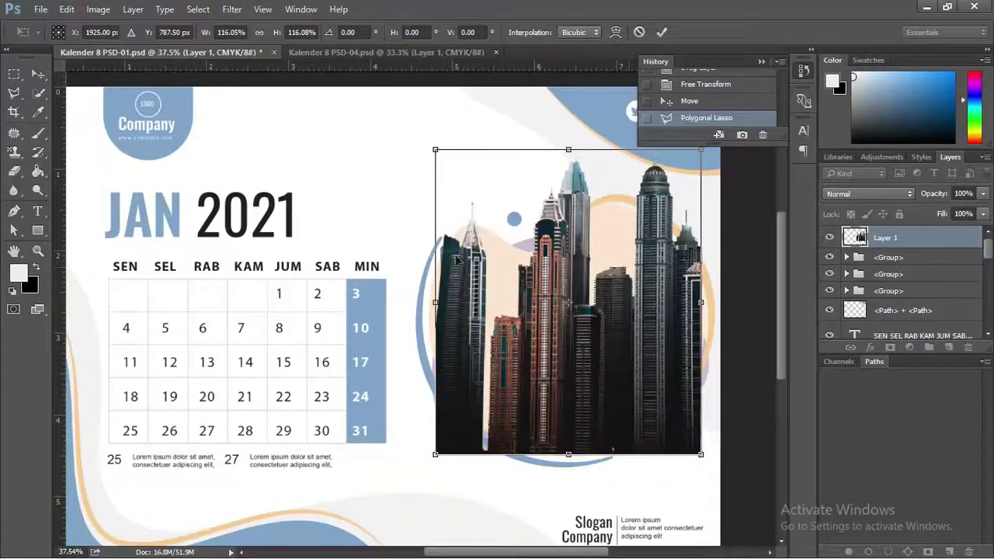
key(Return)
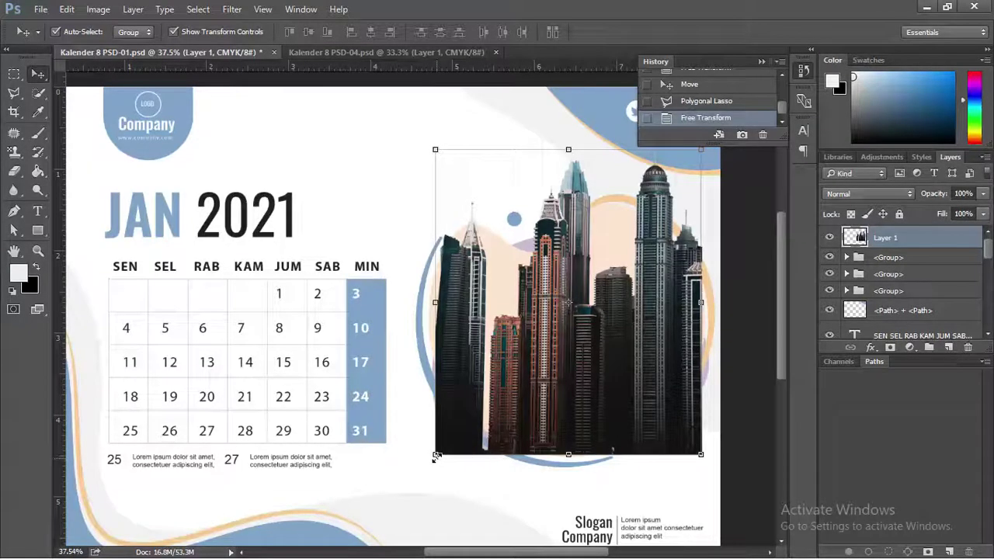
Step: Fine-tune the skyline's size and position over the circle and commit
drag(437, 457, 434, 460)
drag(508, 393, 513, 393)
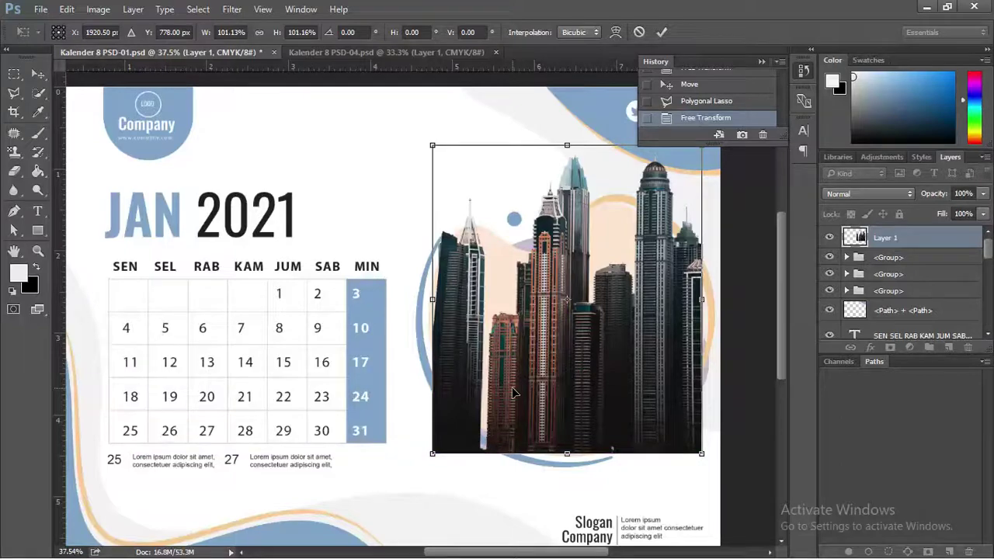
key(Return)
scroll(568, 290, down, 1)
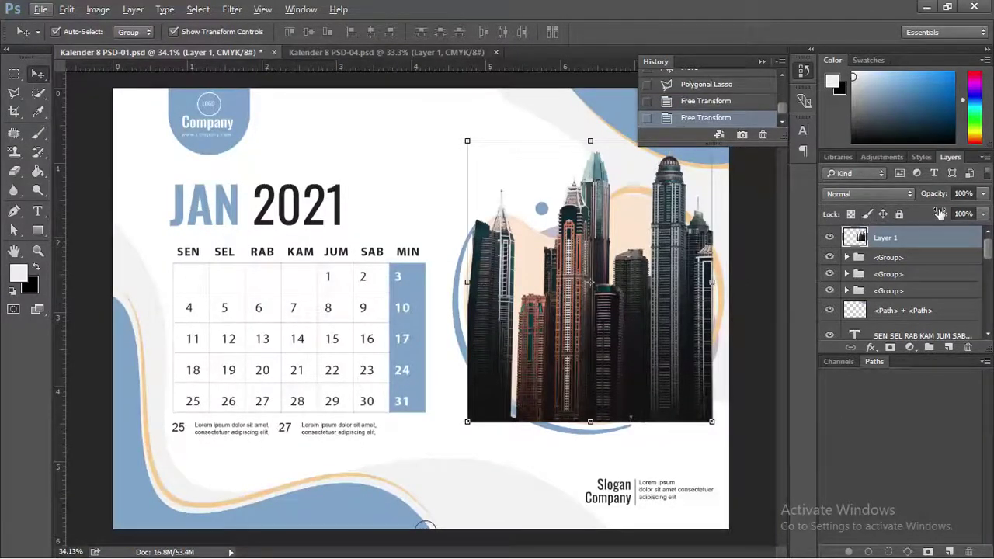
Step: Lower Layer 1's fill to 37%, nudge it down slightly, and lock the layer
drag(981, 230, 941, 235)
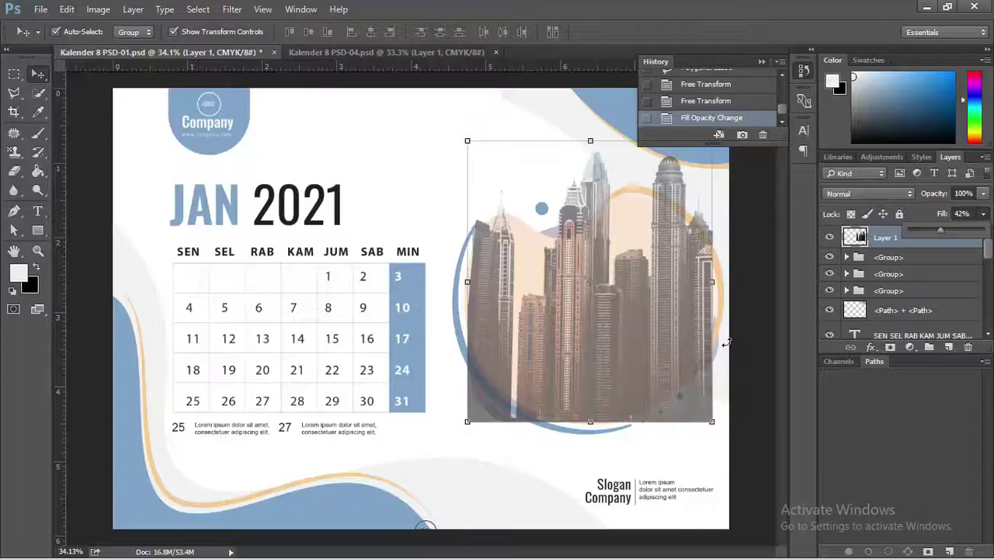
key(Down)
key(Down)
key(Down)
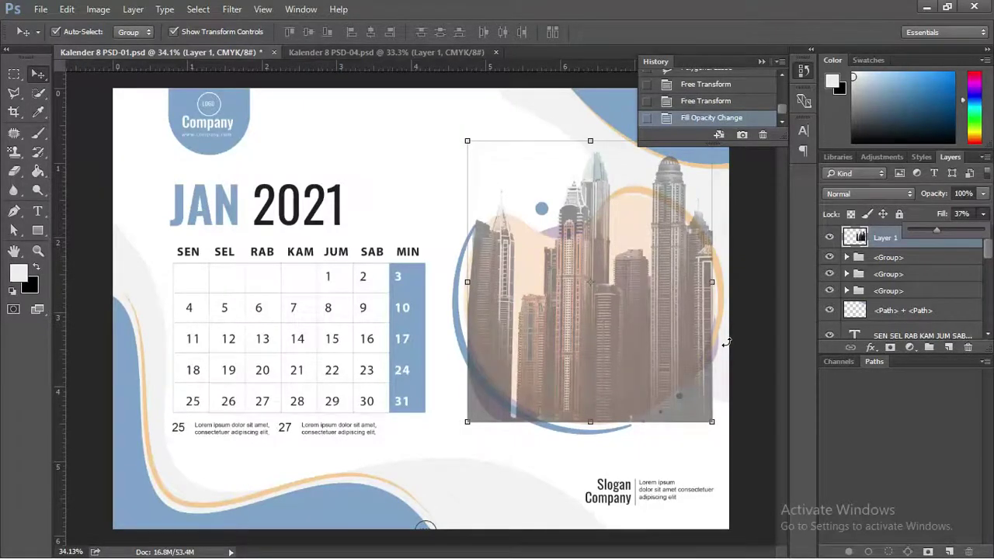
drag(611, 344, 612, 347)
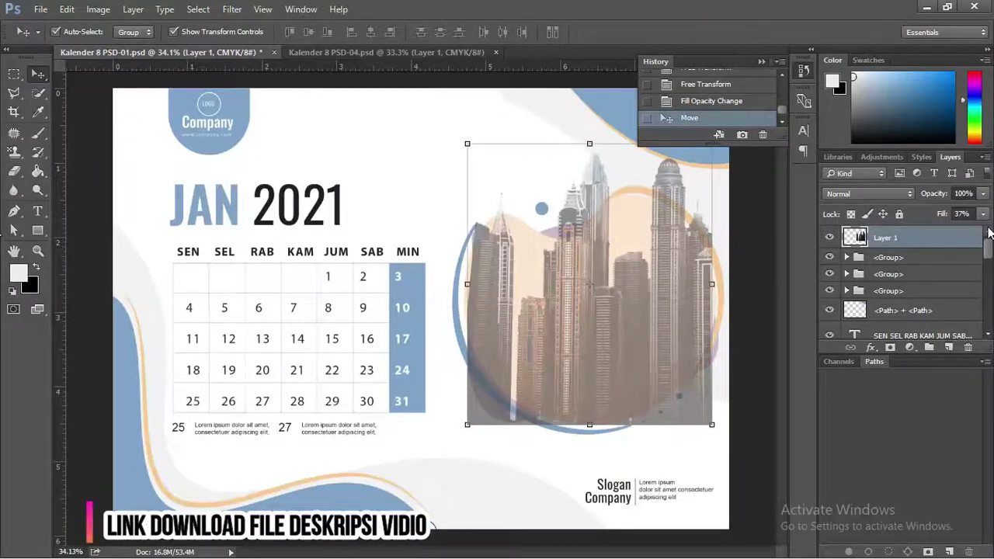
click(899, 214)
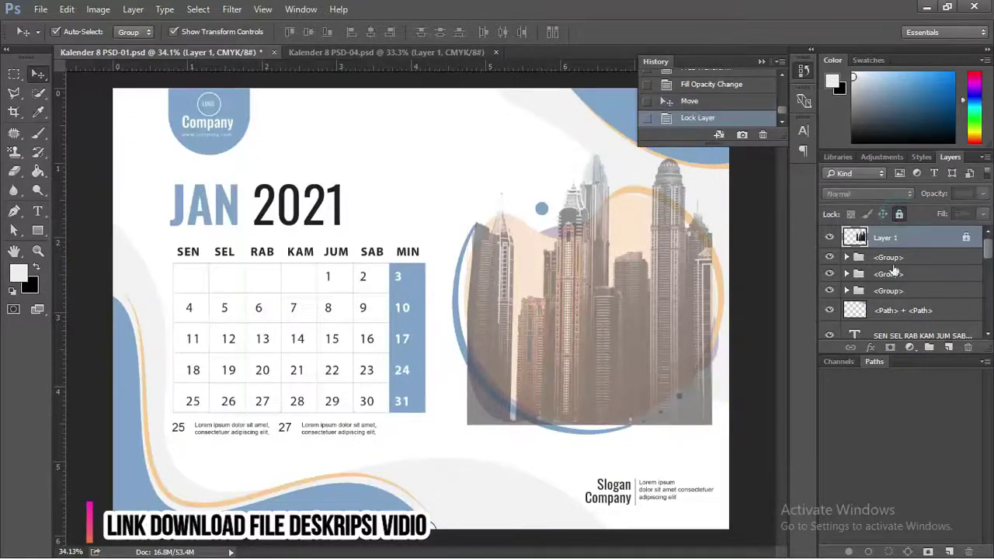
scroll(901, 280, down, 1)
scroll(901, 280, down, 1)
Step: Load the <Path> blob shape's outline as a selection
click(628, 285)
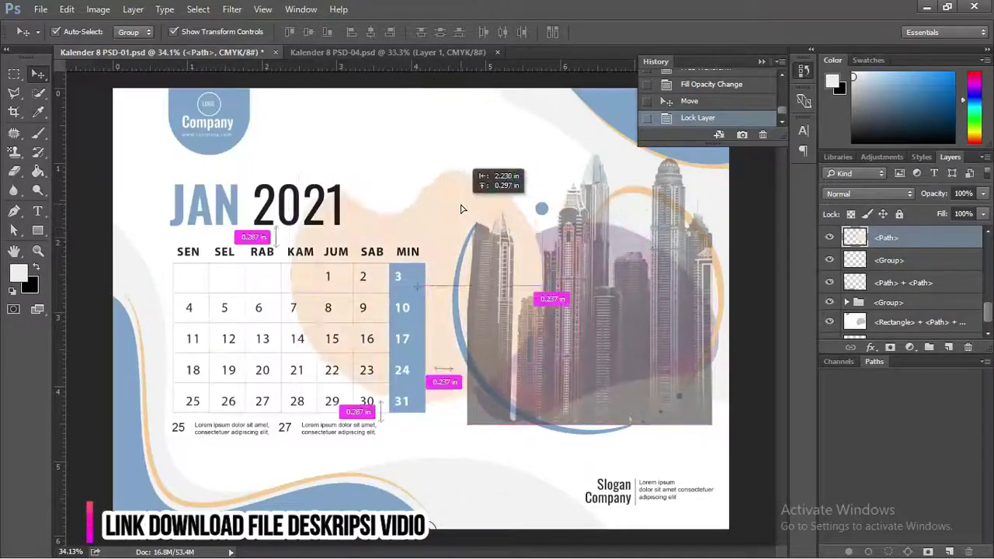
drag(633, 226, 632, 227)
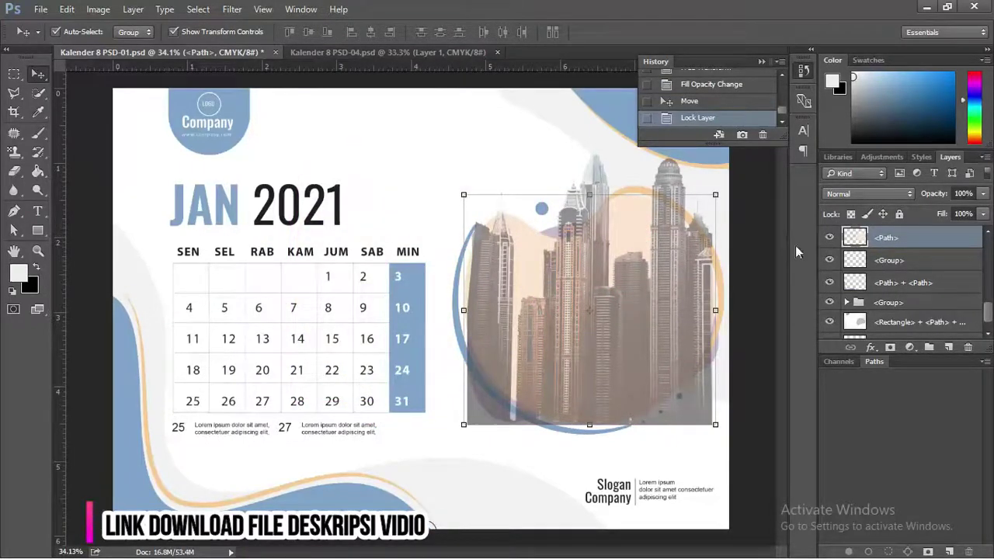
ctrl+click(854, 238)
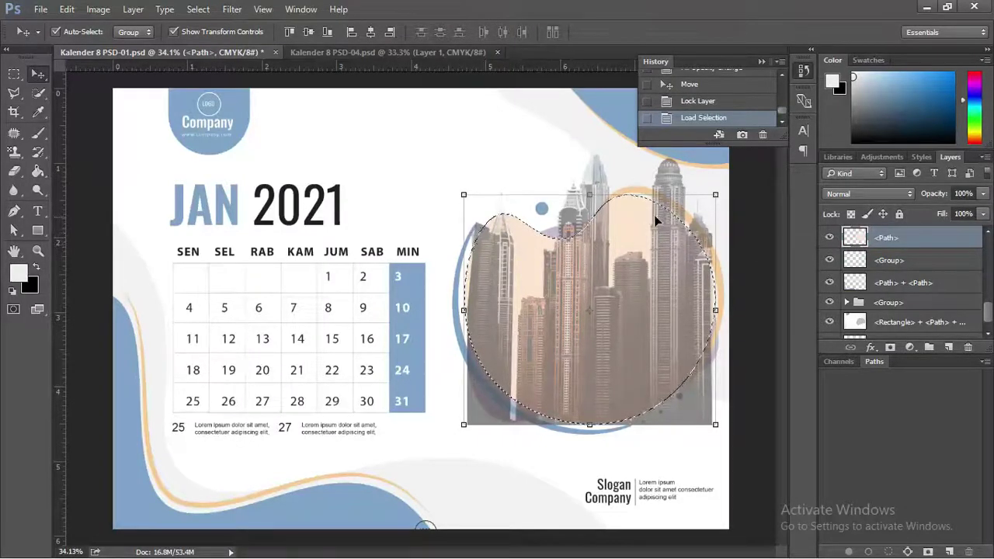
scroll(548, 250, up, 1)
scroll(548, 250, up, 1)
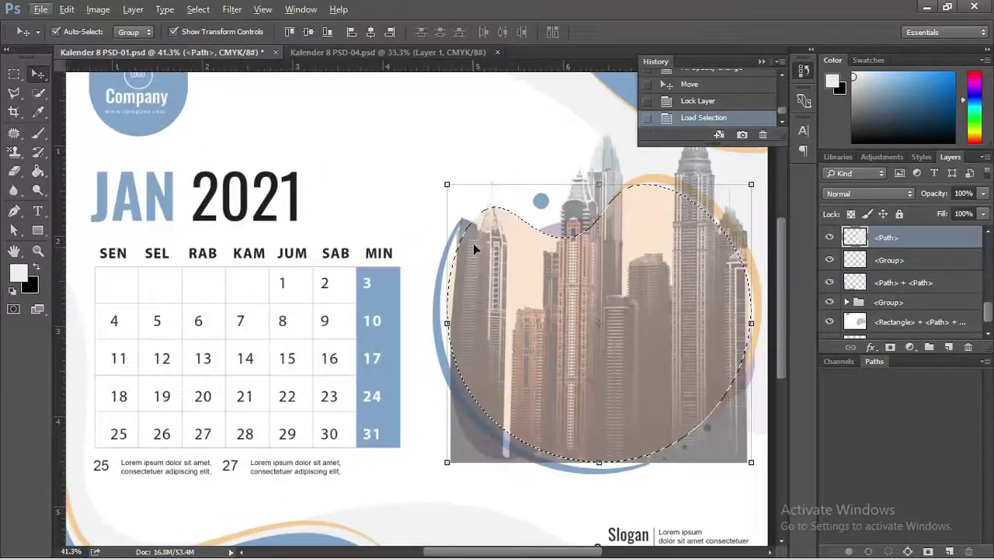
scroll(419, 226, right, 3)
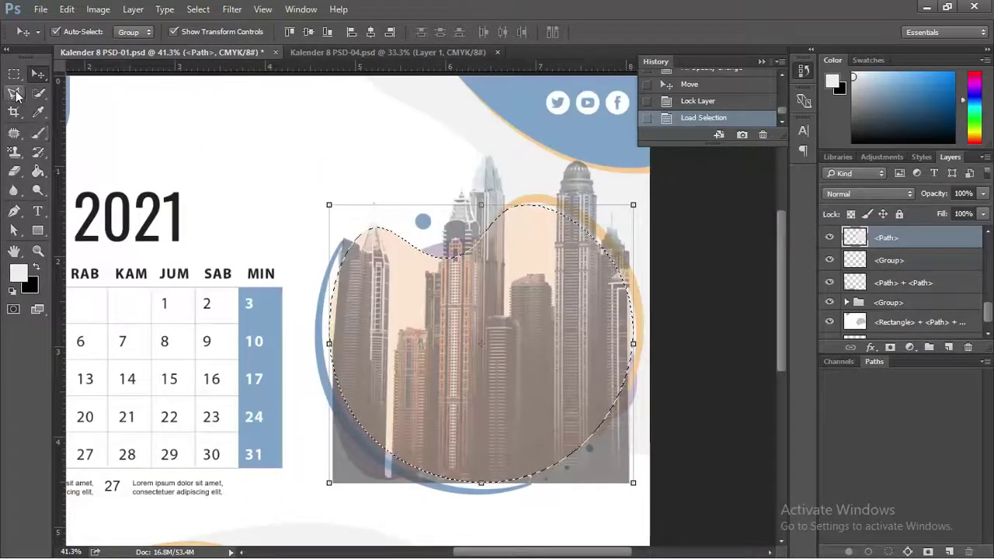
Step: Add a Polygonal Lasso area around the skyscraper tops to the selection
click(15, 94)
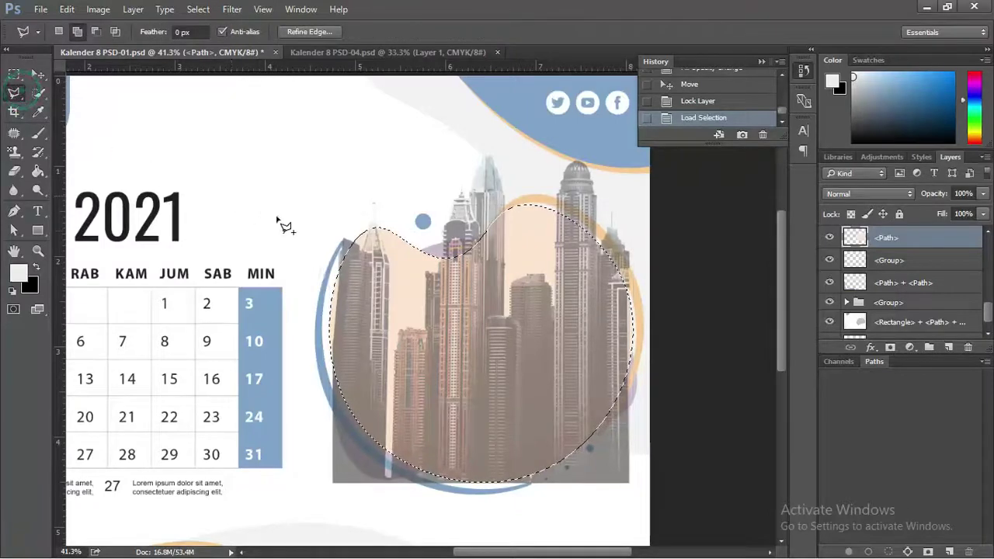
click(78, 32)
click(332, 348)
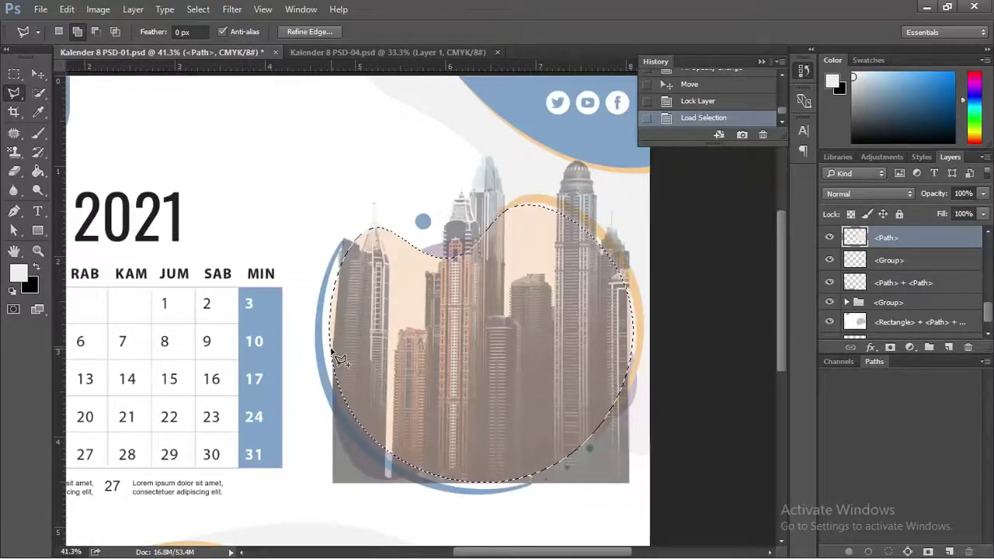
click(290, 233)
click(335, 138)
click(524, 134)
click(626, 143)
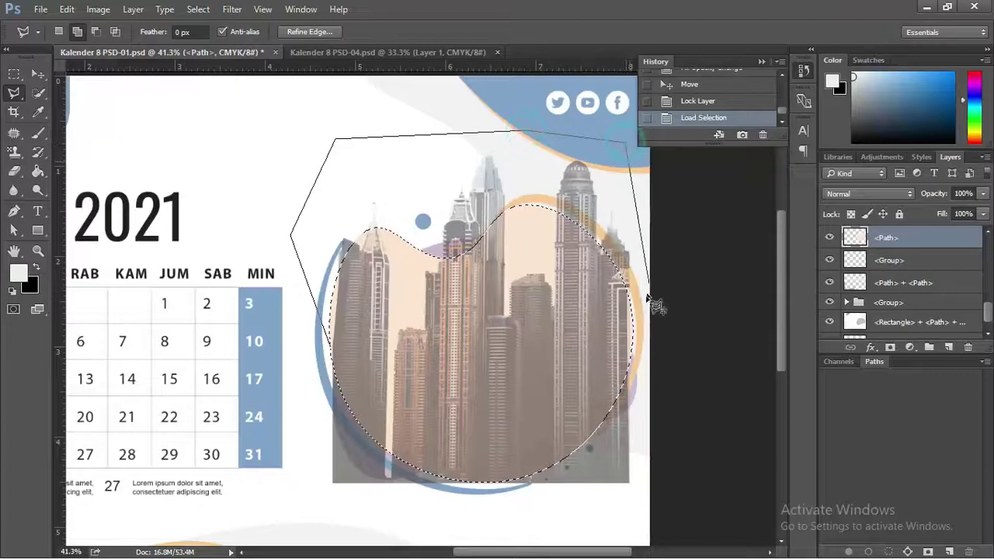
double_click(641, 359)
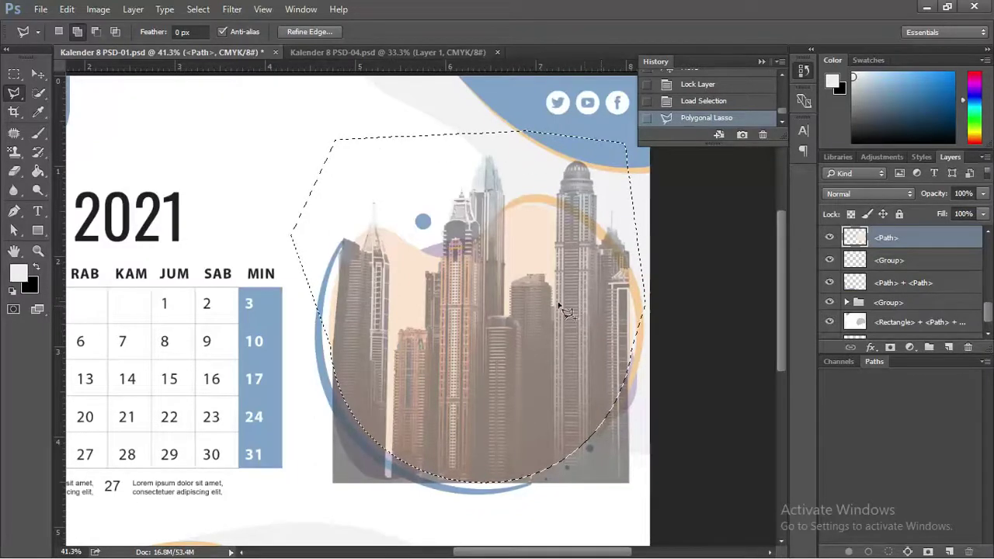
Step: Unlock Layer 1 and raise its fill to 100%
scroll(925, 264, up, 3)
scroll(929, 263, up, 3)
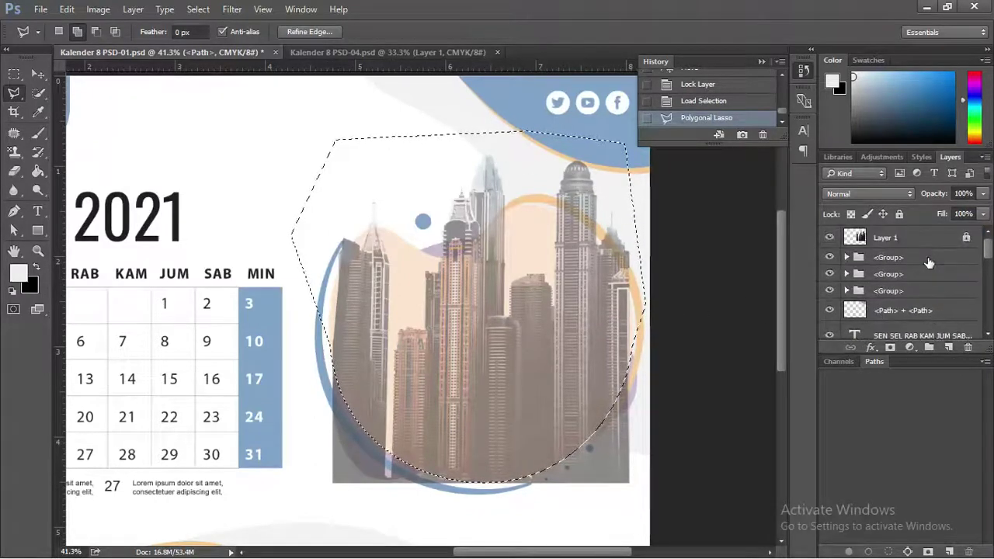
click(936, 238)
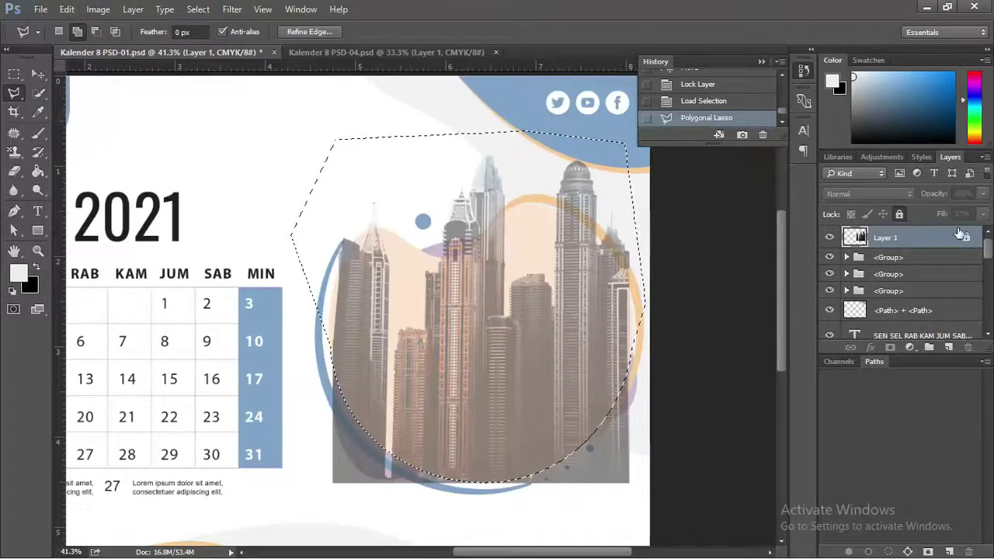
click(966, 239)
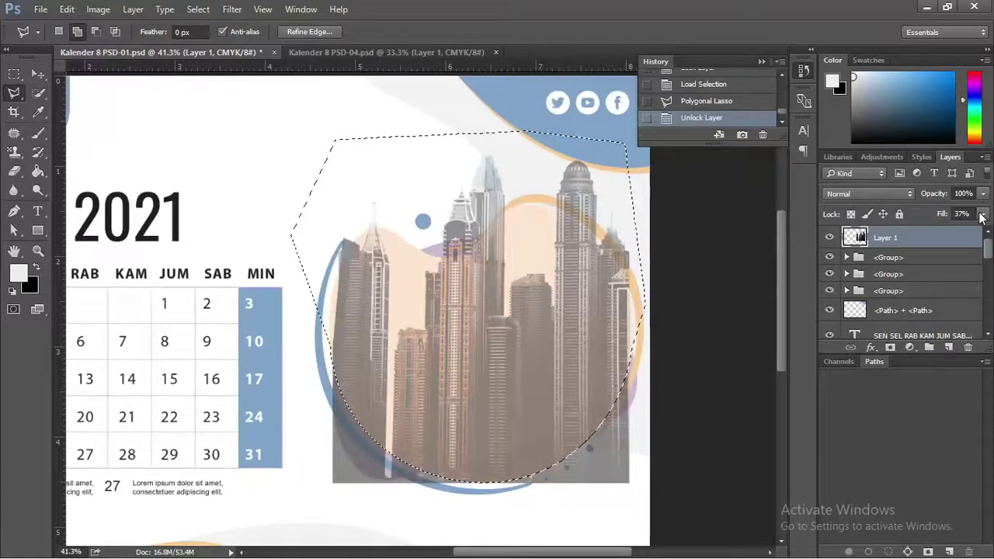
click(981, 217)
drag(941, 230, 988, 230)
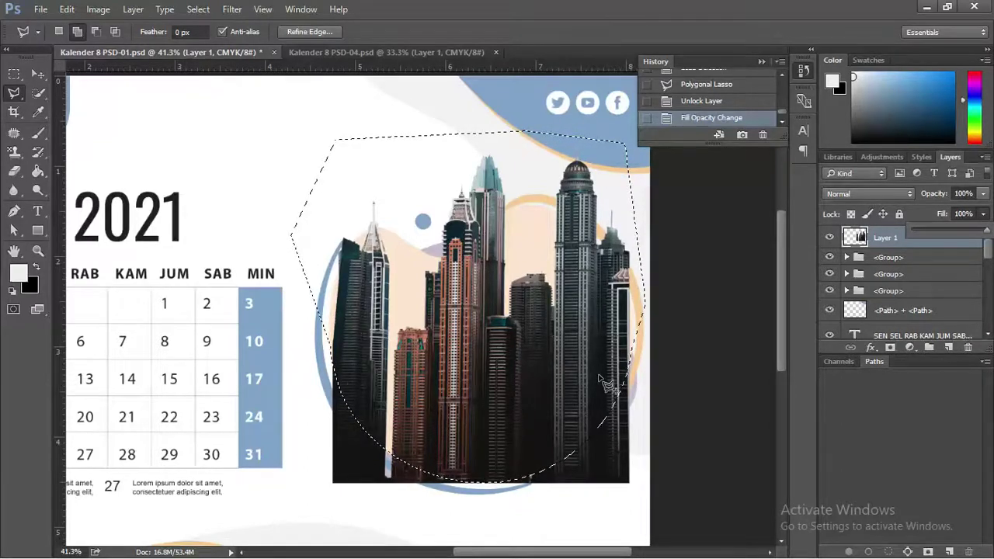
Step: Cut the selected skyline onto Layer 2 and hide Layer 1
key(ctrl+shift+j)
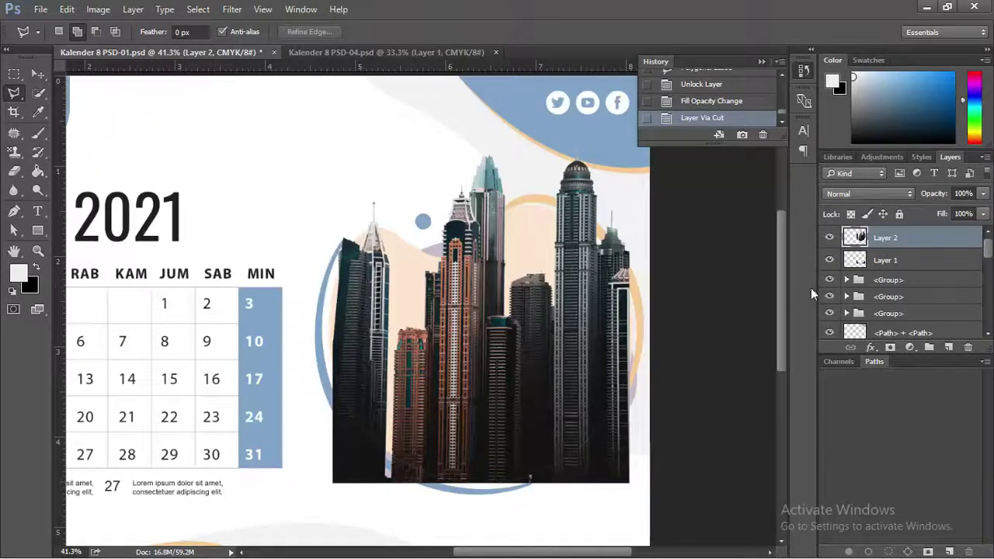
click(831, 260)
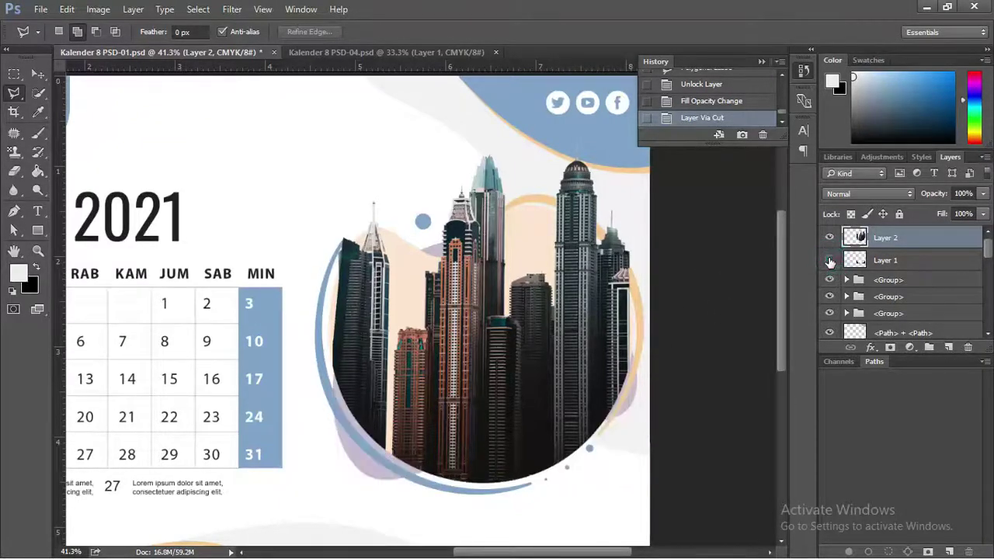
scroll(553, 301, down, 1)
scroll(553, 301, down, 1)
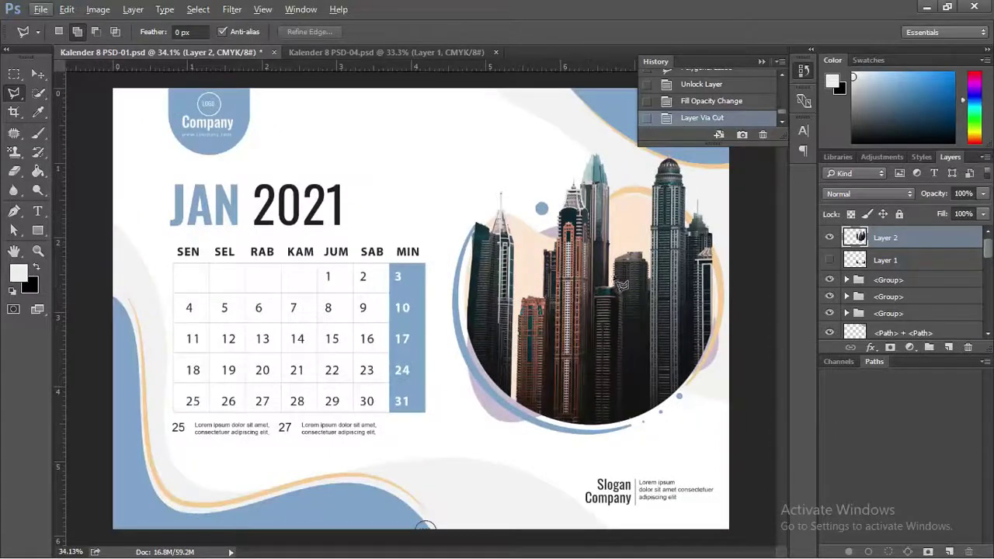
scroll(619, 277, down, 1)
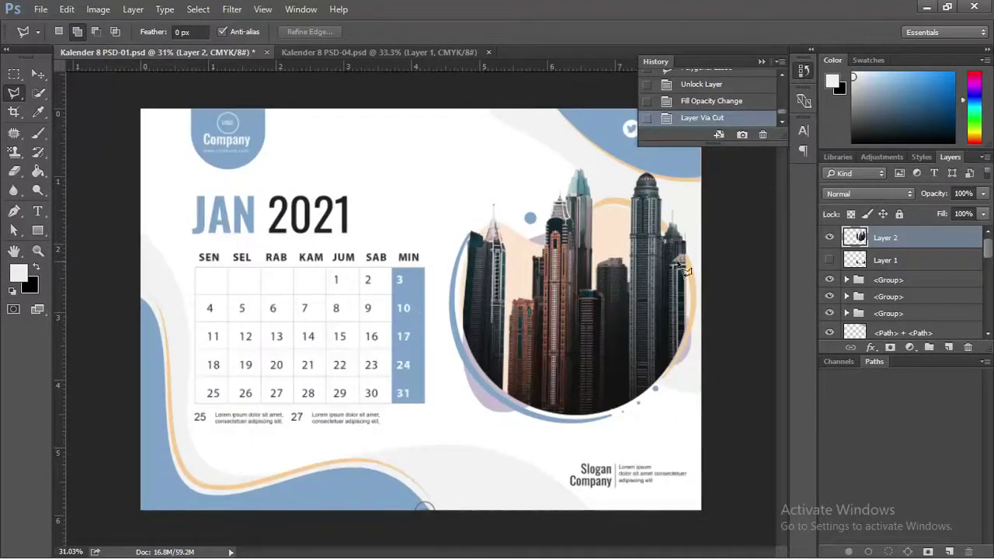
key(v)
click(746, 239)
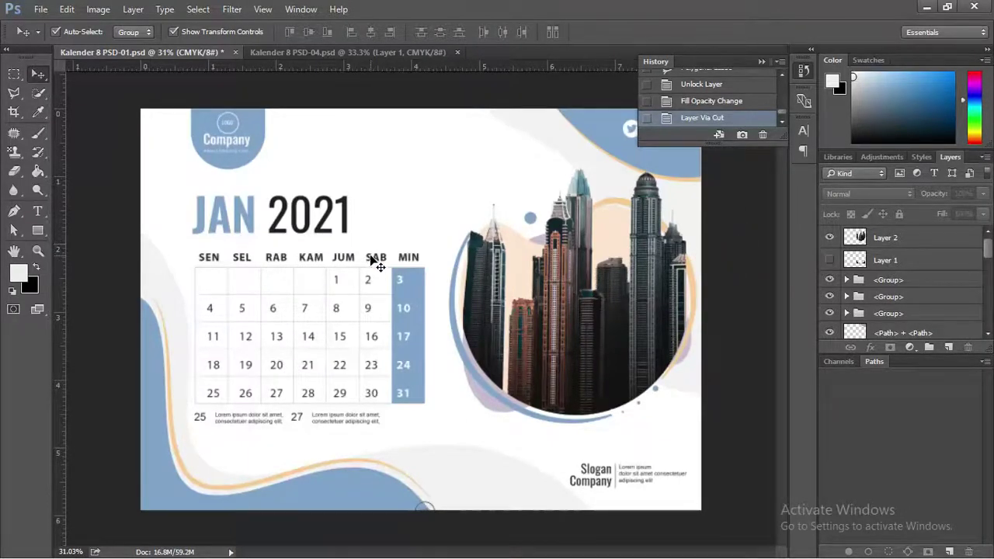
Step: Start editing the JAN 2021 heading with the Type tool, accepting the font substitution
click(334, 214)
scroll(315, 222, up, 2)
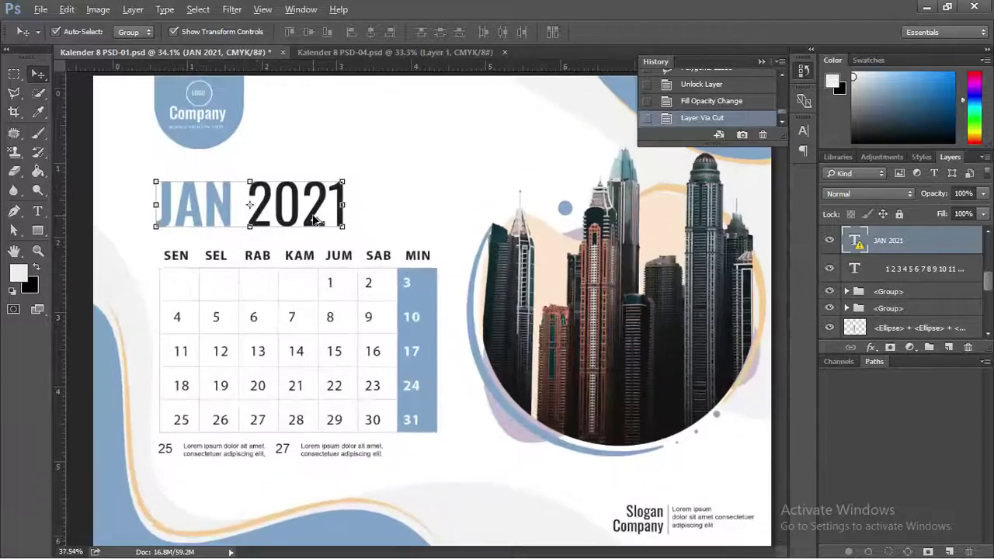
scroll(315, 221, up, 1)
key(t)
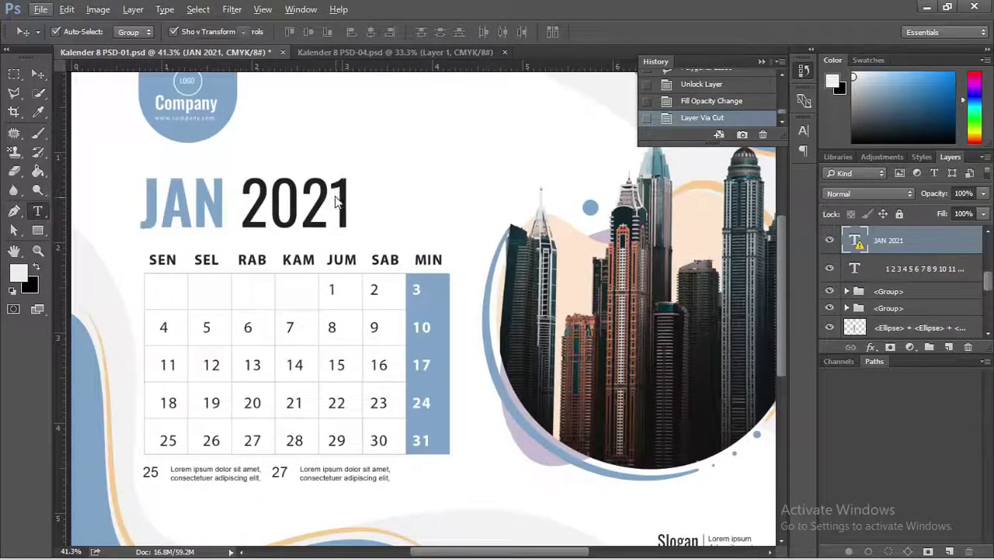
key(alt+t)
click(448, 22)
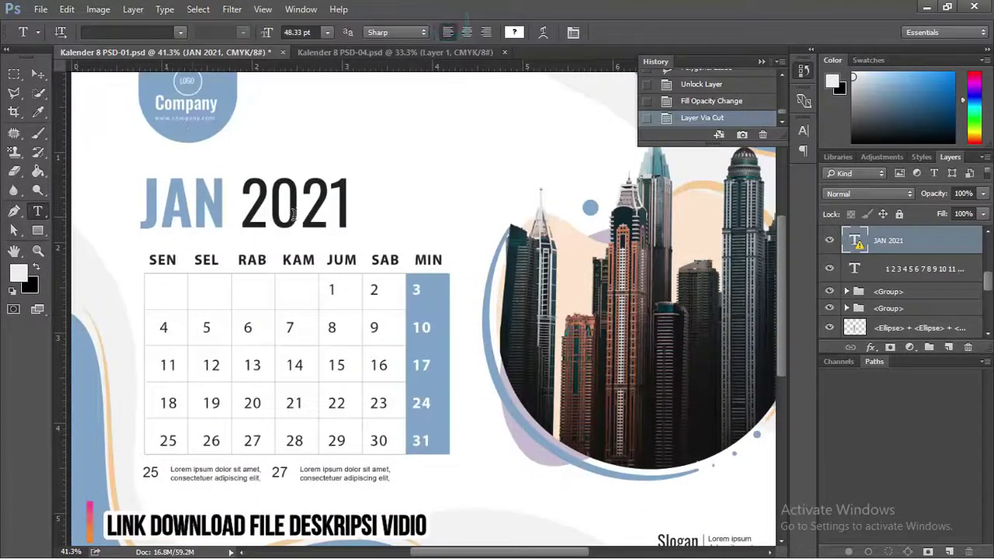
click(340, 198)
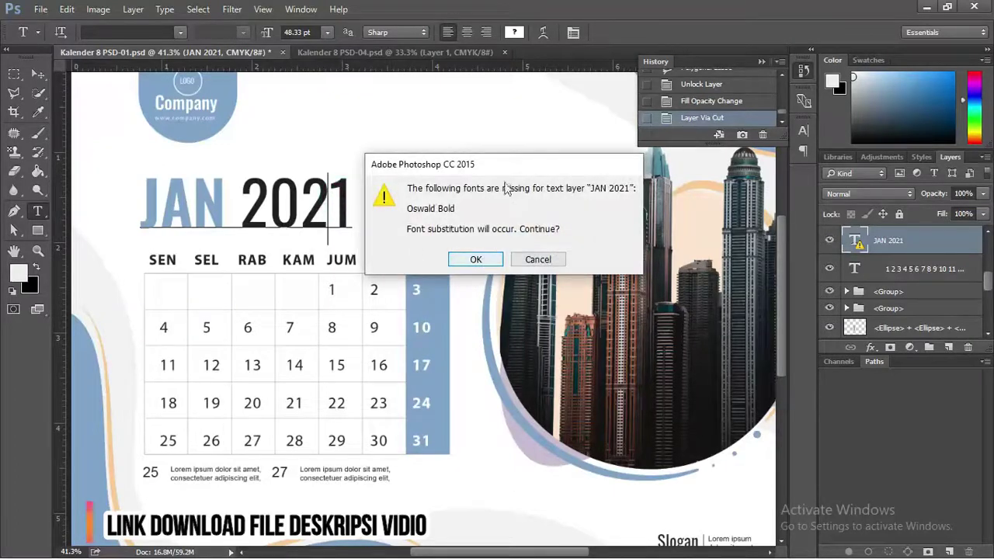
drag(478, 165, 452, 147)
click(450, 240)
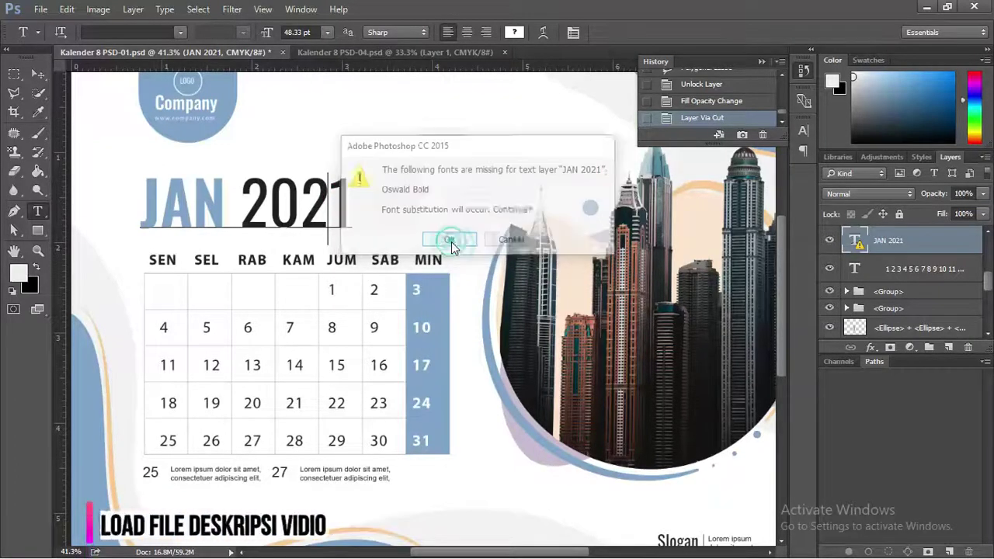
Step: Replace the final 1 with 2 so the heading reads JAN 2022
drag(328, 200, 354, 192)
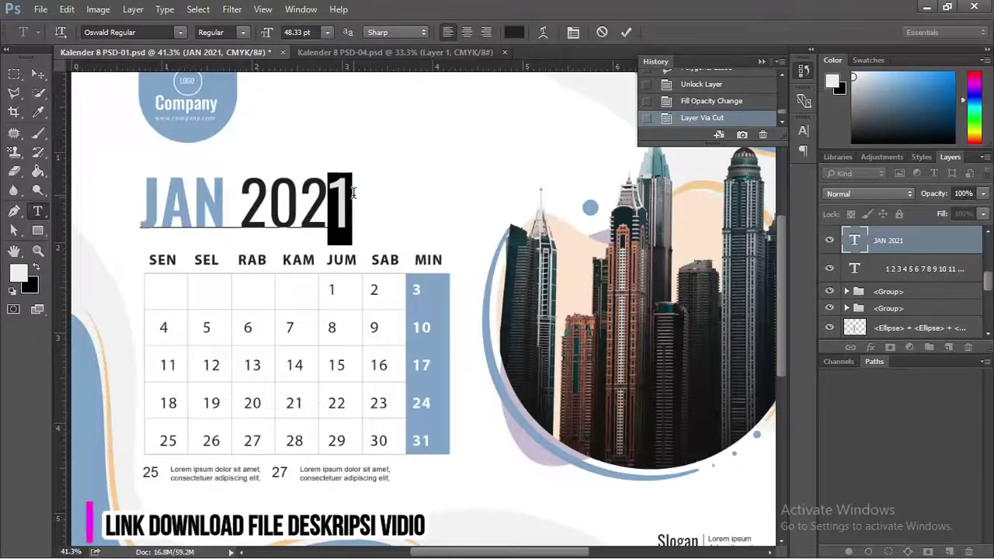
text(2)
click(37, 73)
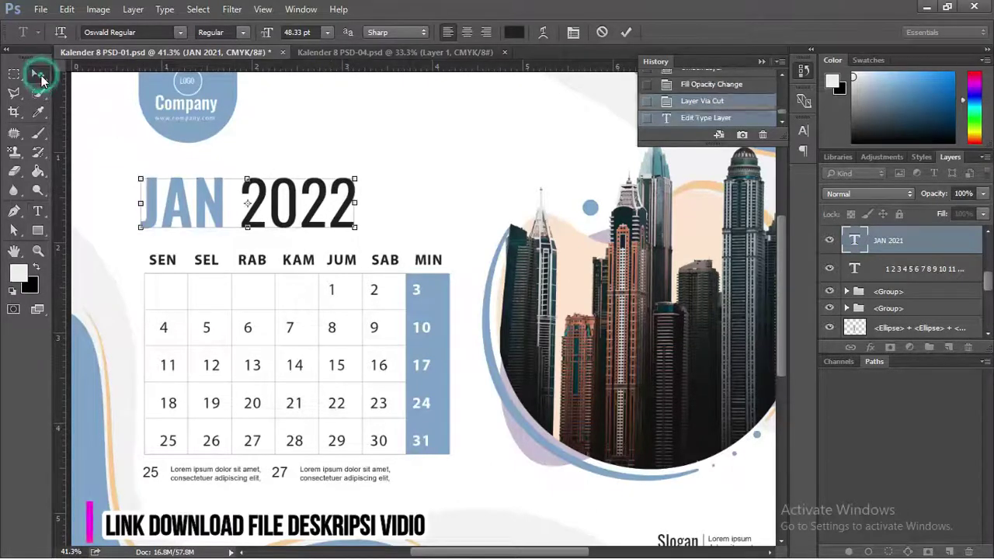
scroll(403, 198, down, 1)
scroll(409, 200, down, 1)
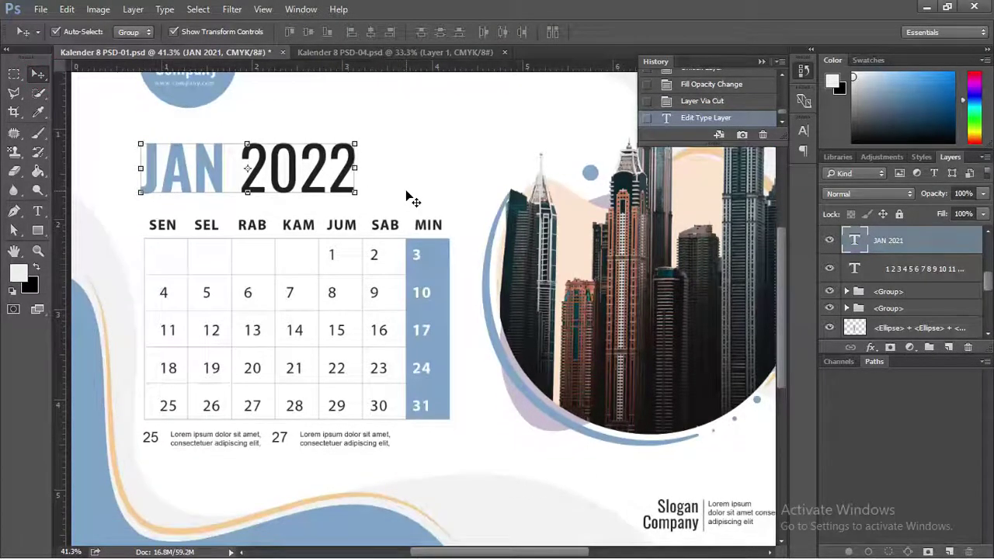
click(332, 284)
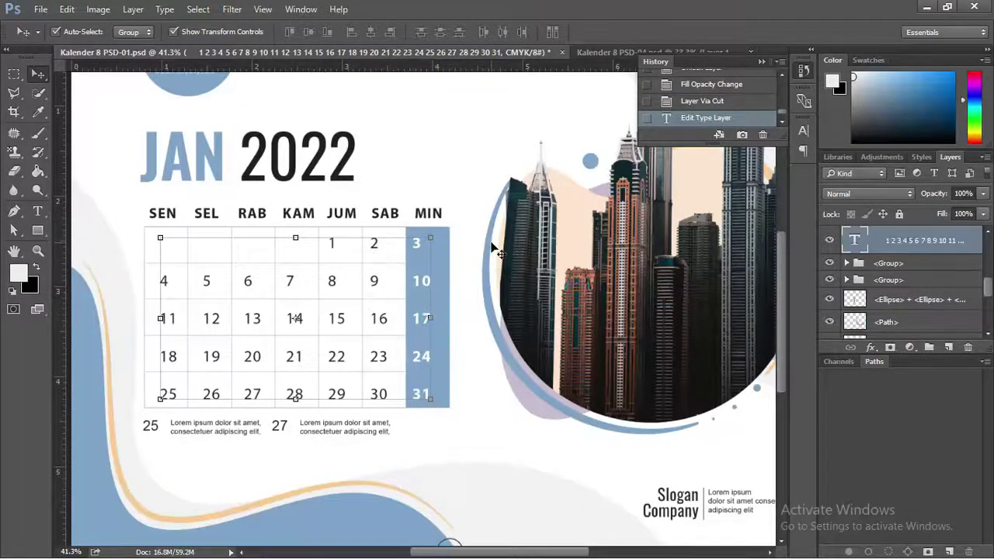
Step: Copy the January 2022 dates in Excel cells C5:I10 and return to Photoshop
key(alt+Tab)
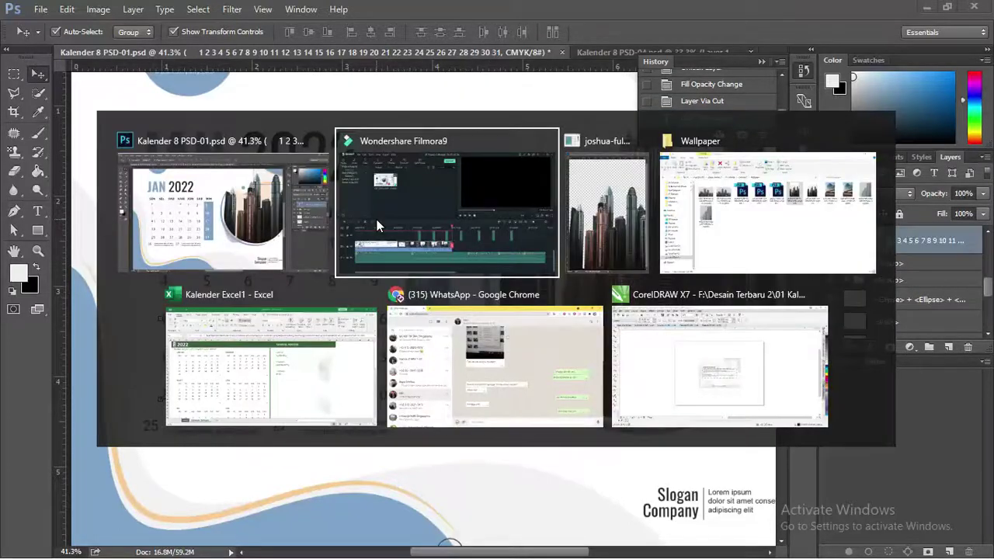
key(alt+Tab)
key(alt+Tab)
key(alt+Tab)
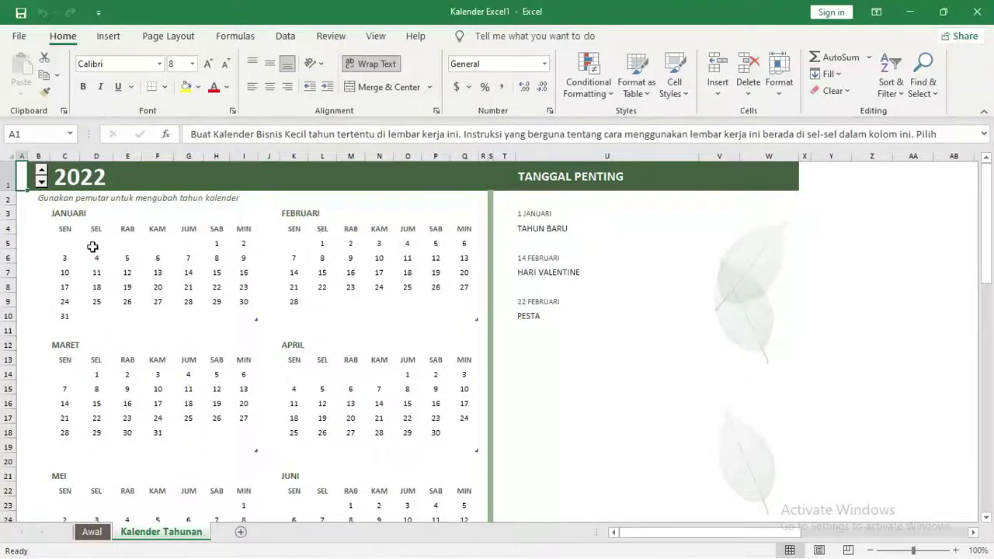
mouse_move(66, 243)
mouse_down()
mouse_move(97, 272)
mouse_move(240, 321)
mouse_up()
click(126, 286)
click(127, 314)
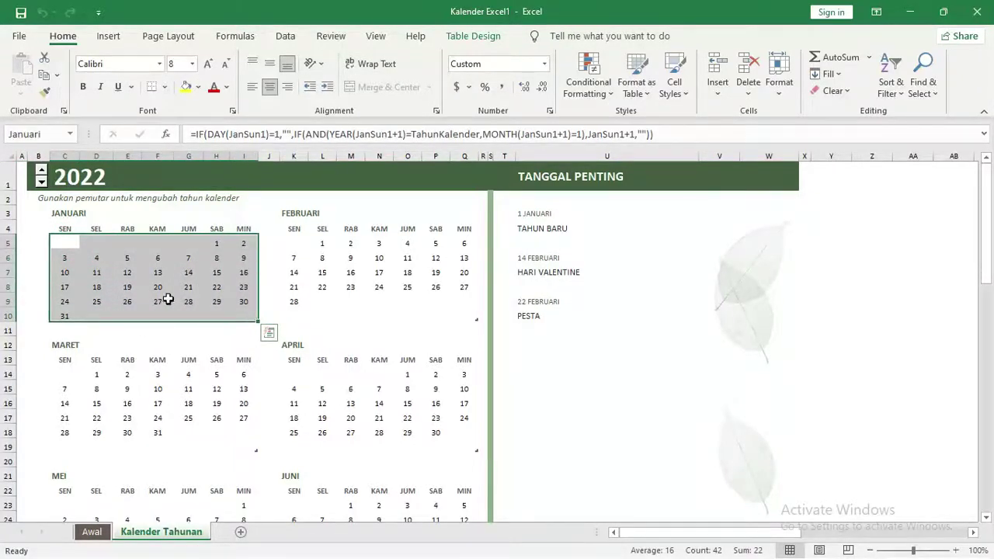
right_click(167, 285)
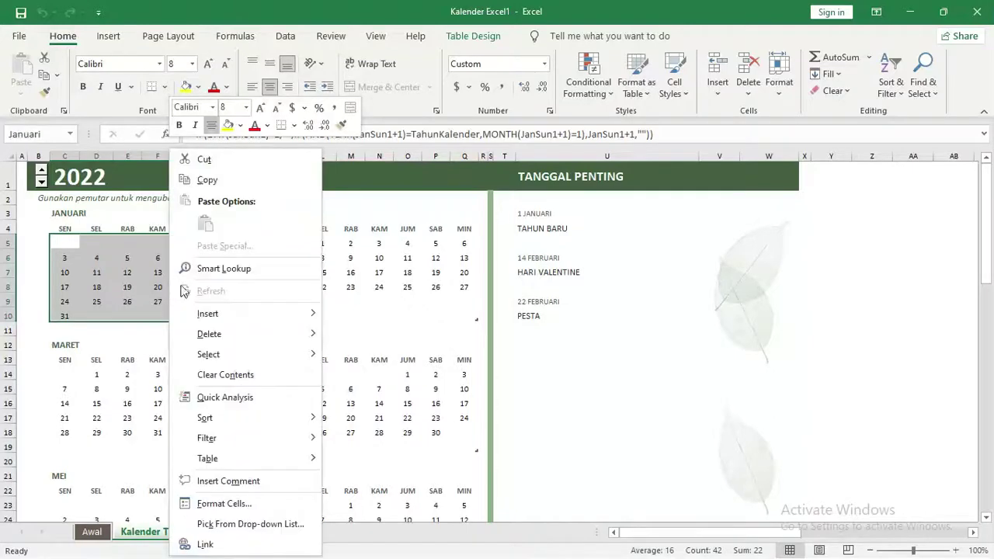
click(204, 183)
key(alt+Tab)
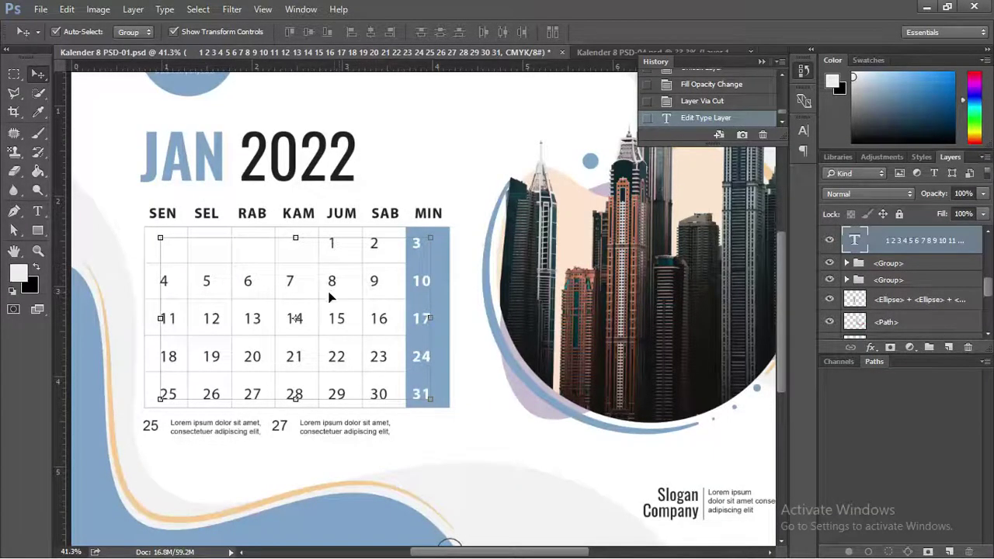
Step: Create a new 3×2 inch document from the Photo preset at 72 ppi
click(40, 9)
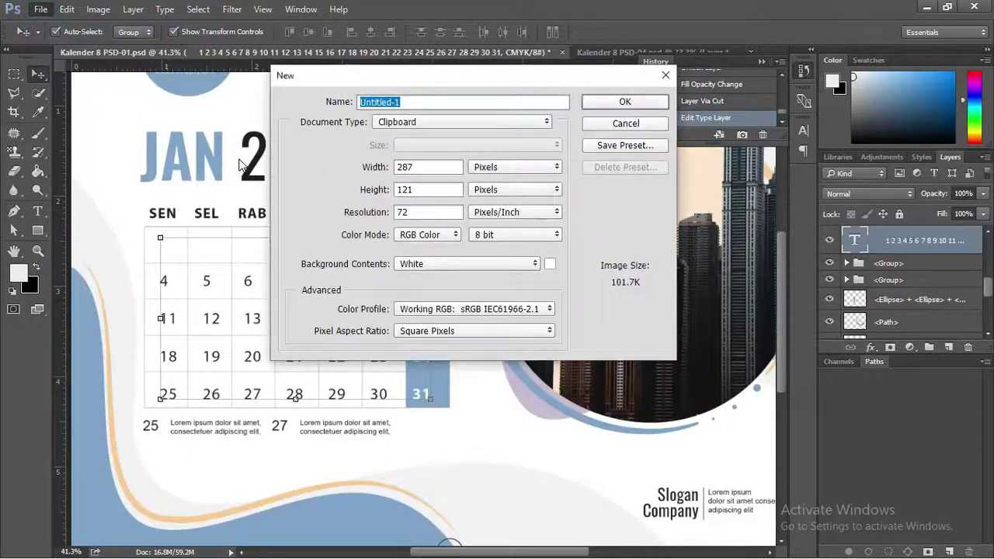
click(432, 122)
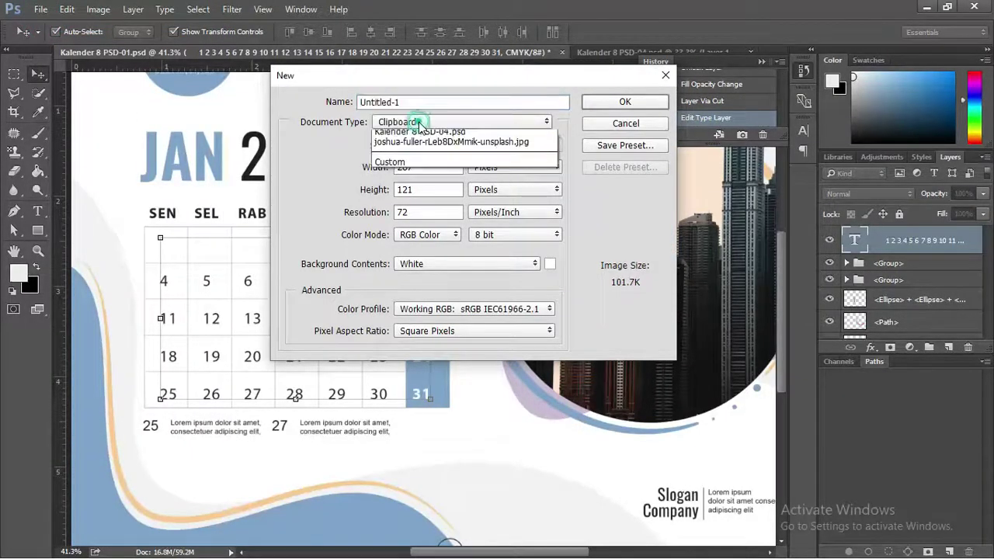
click(412, 174)
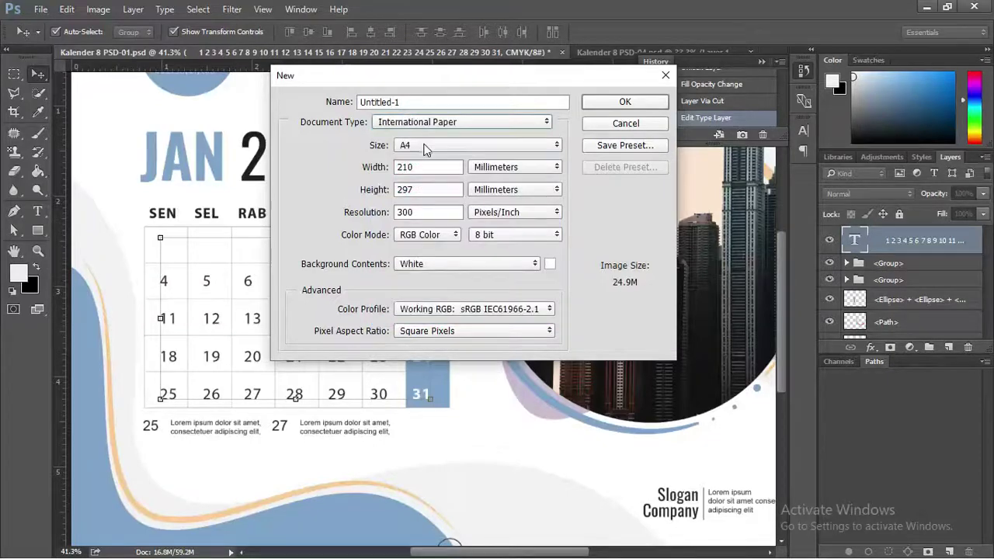
click(425, 146)
click(423, 121)
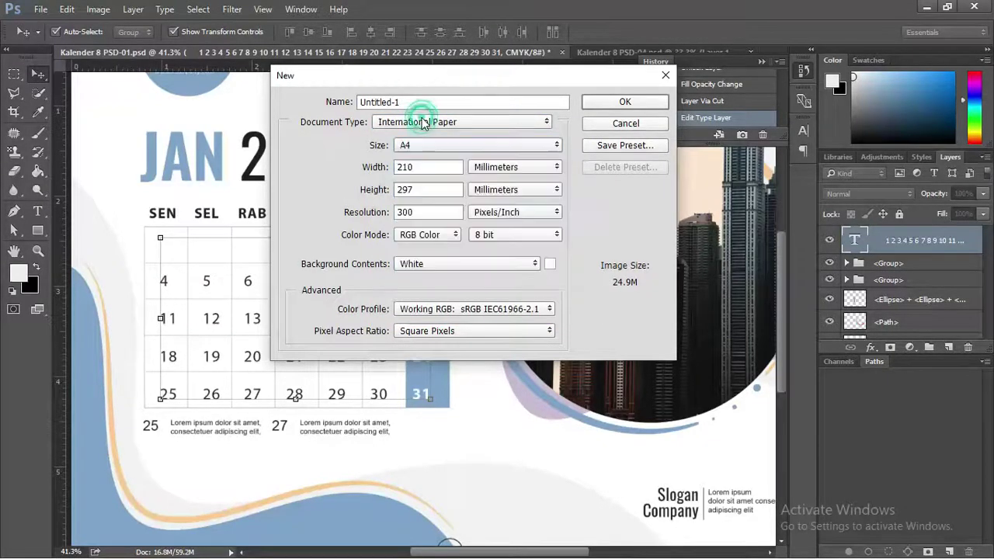
click(422, 188)
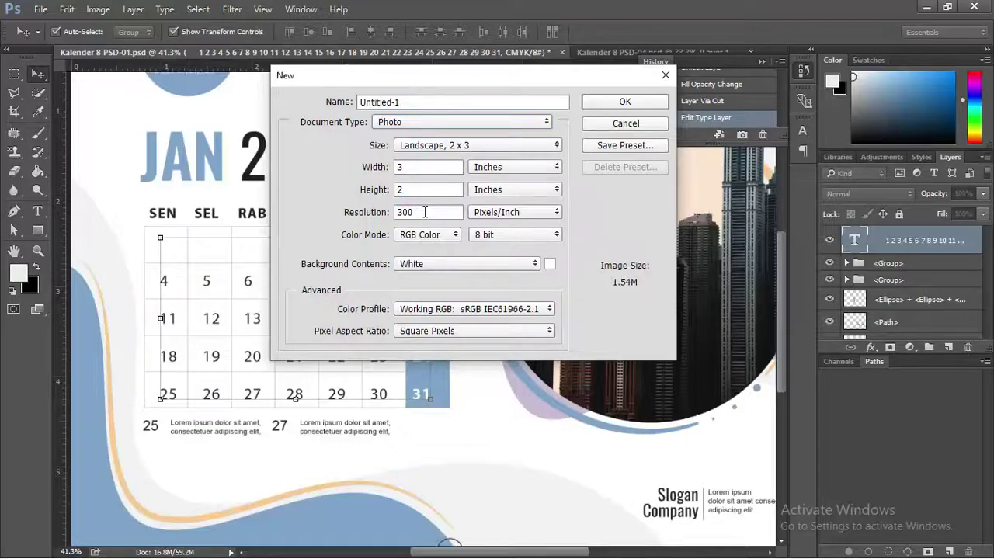
double_click(421, 212)
text(7)
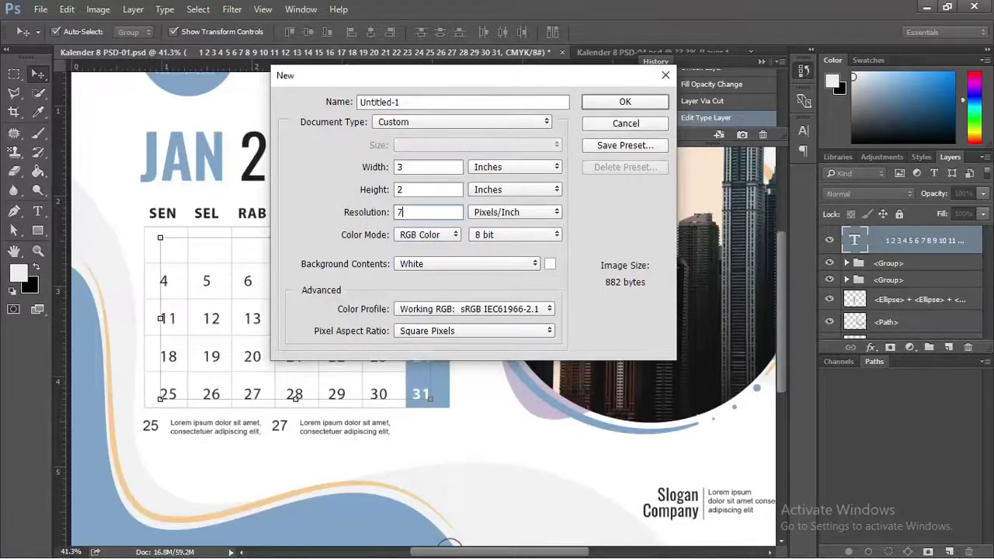
text(2)
click(625, 105)
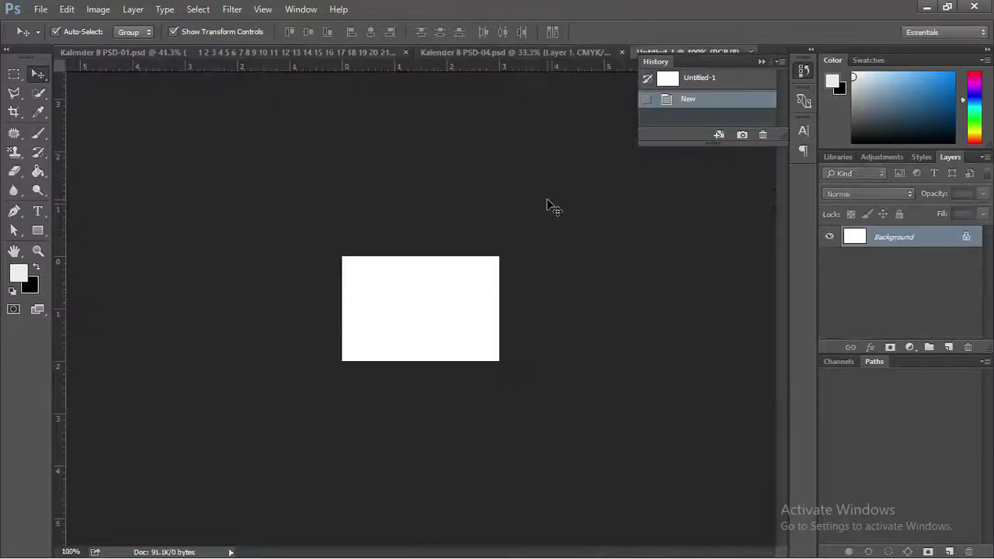
scroll(431, 274, up, 2)
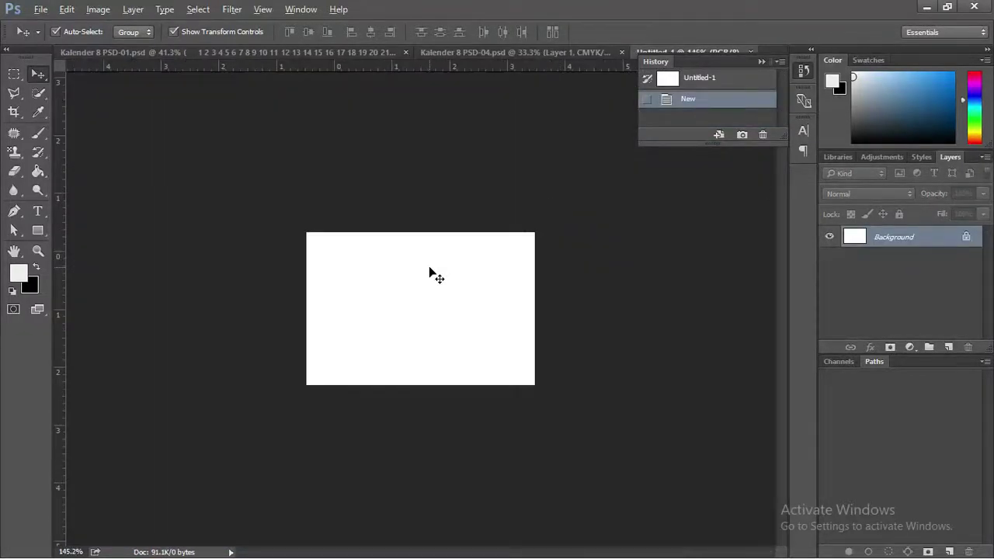
scroll(428, 273, up, 1)
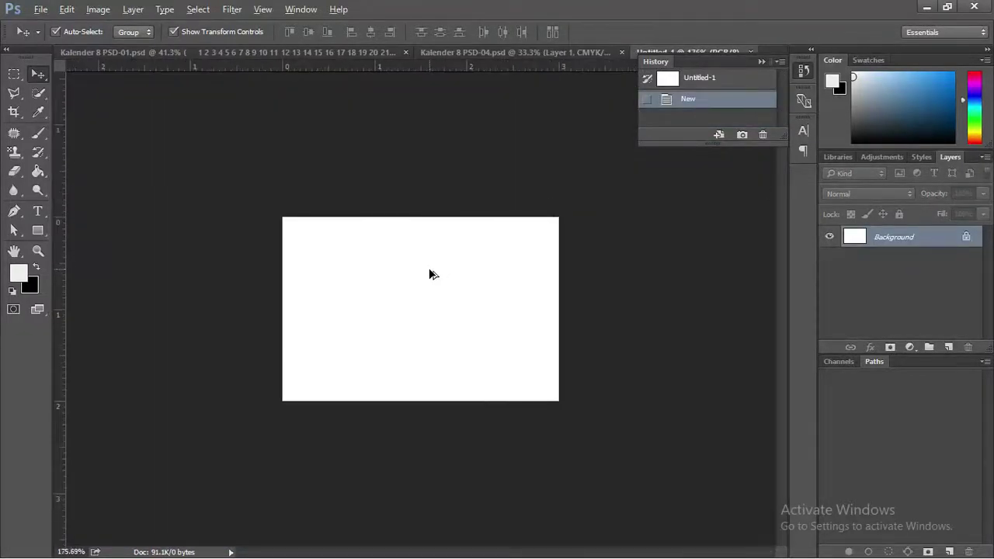
Step: Paste the copied January dates as black type and move the text up-left
click(37, 210)
click(318, 274)
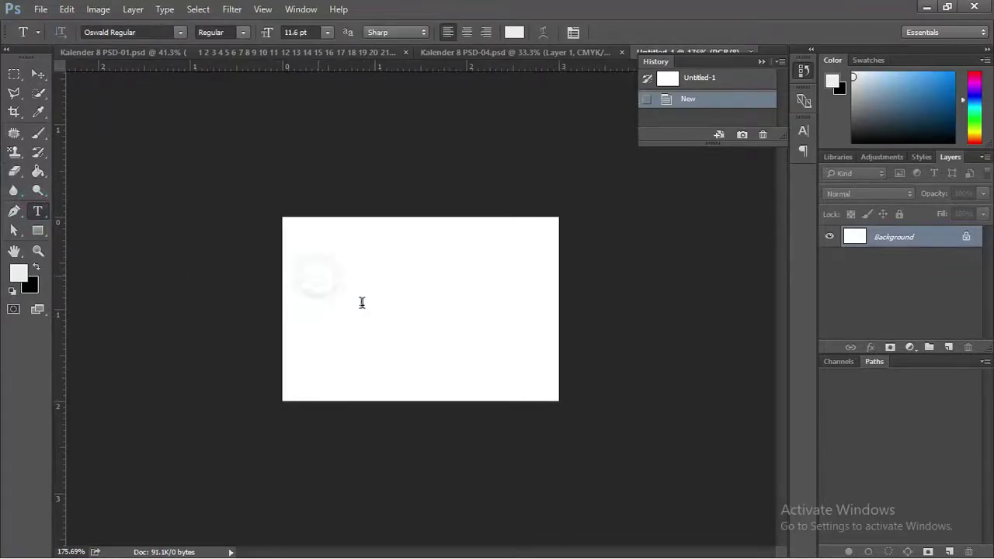
click(66, 10)
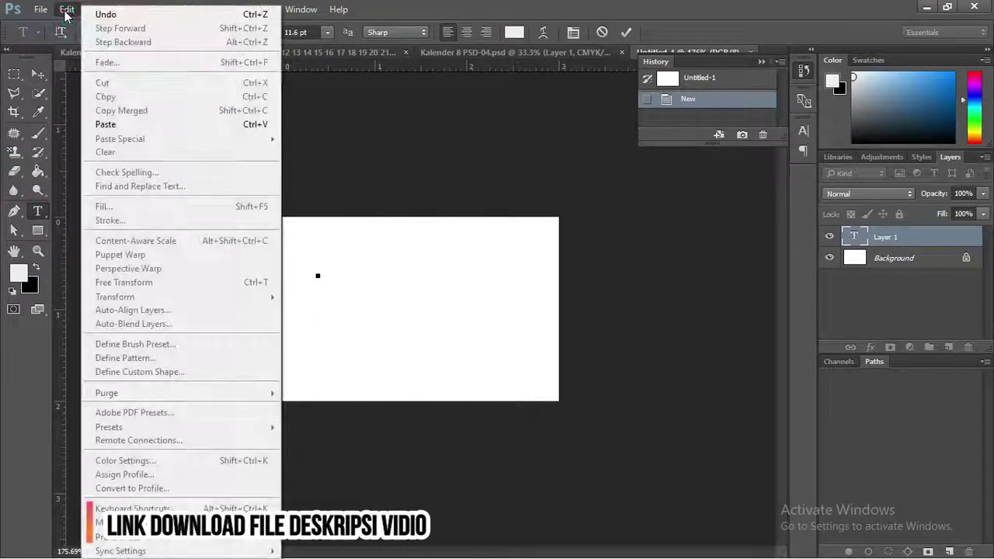
click(106, 124)
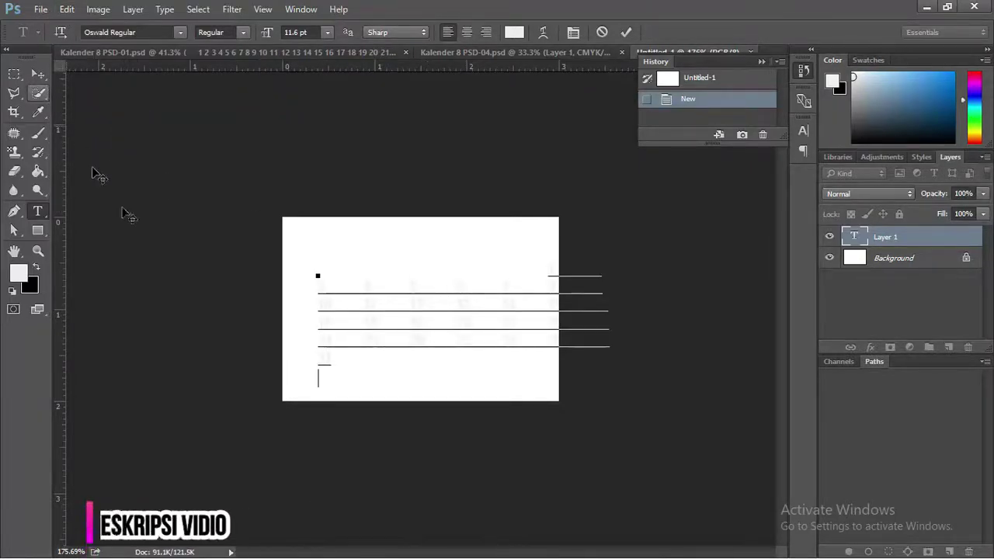
key(ctrl+a)
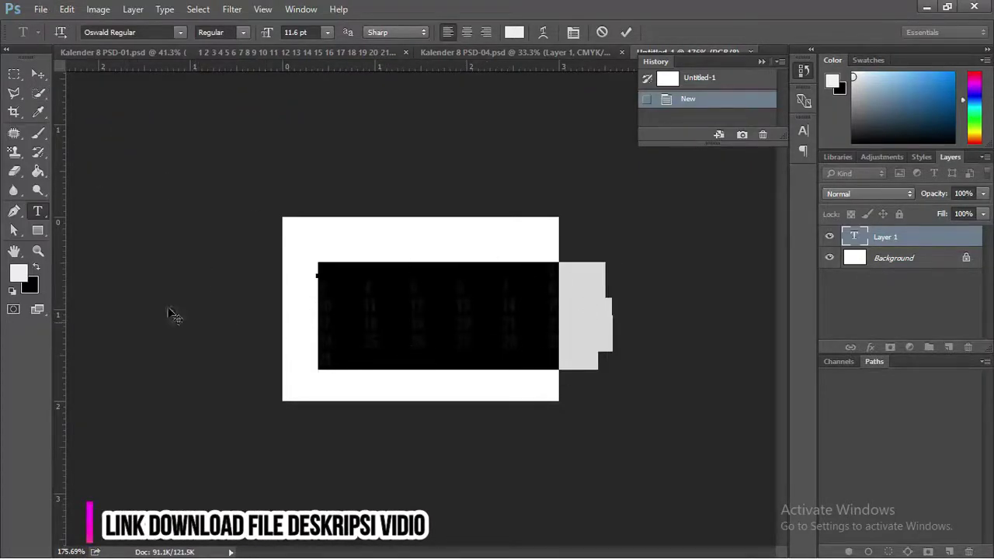
click(39, 268)
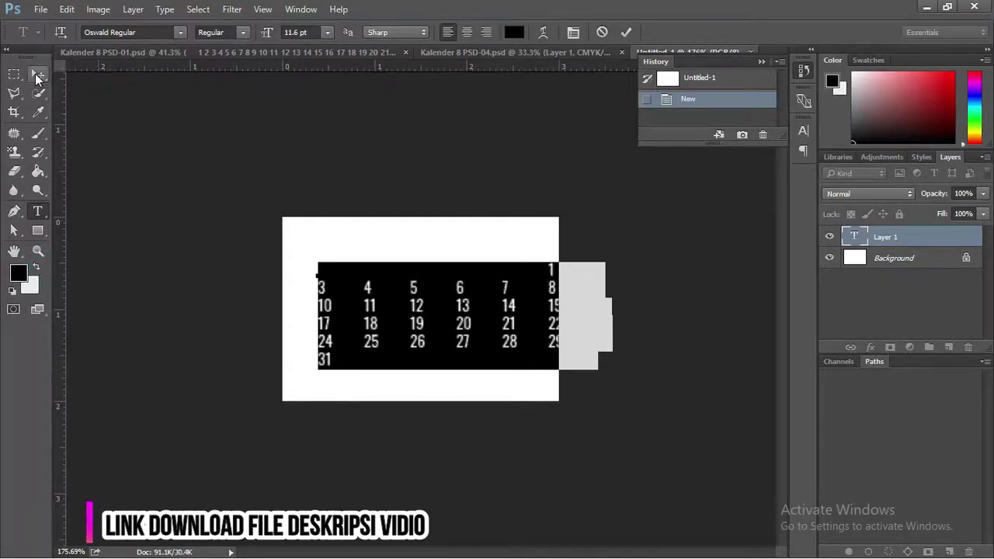
click(35, 74)
drag(466, 317, 445, 304)
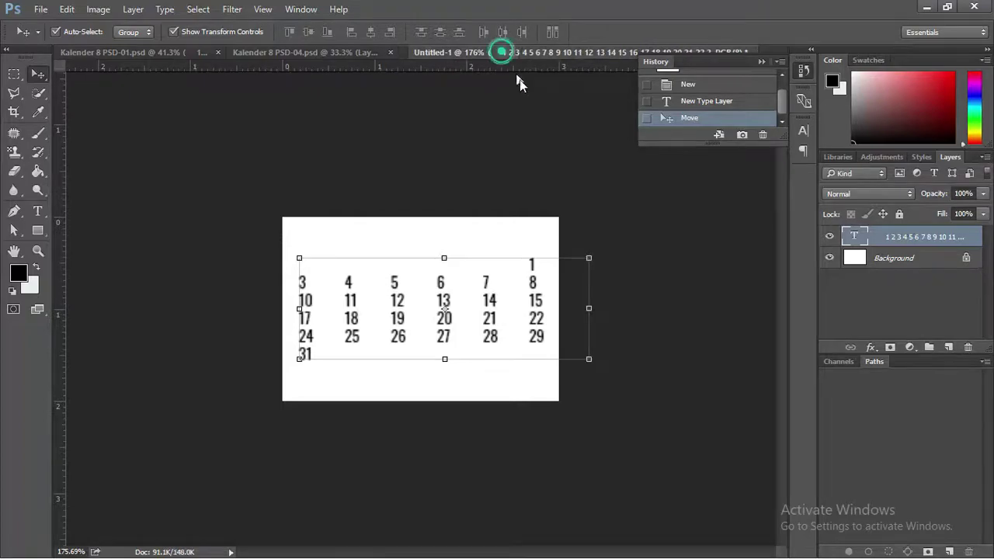
Step: Bring the date text layer into the calendar and hide the template's original dates
drag(498, 52, 543, 114)
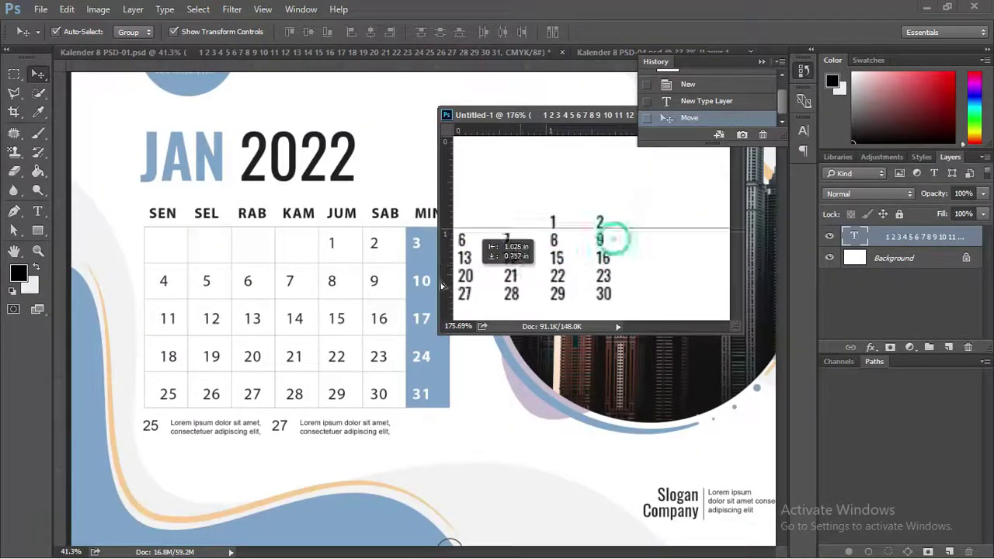
drag(615, 245, 355, 306)
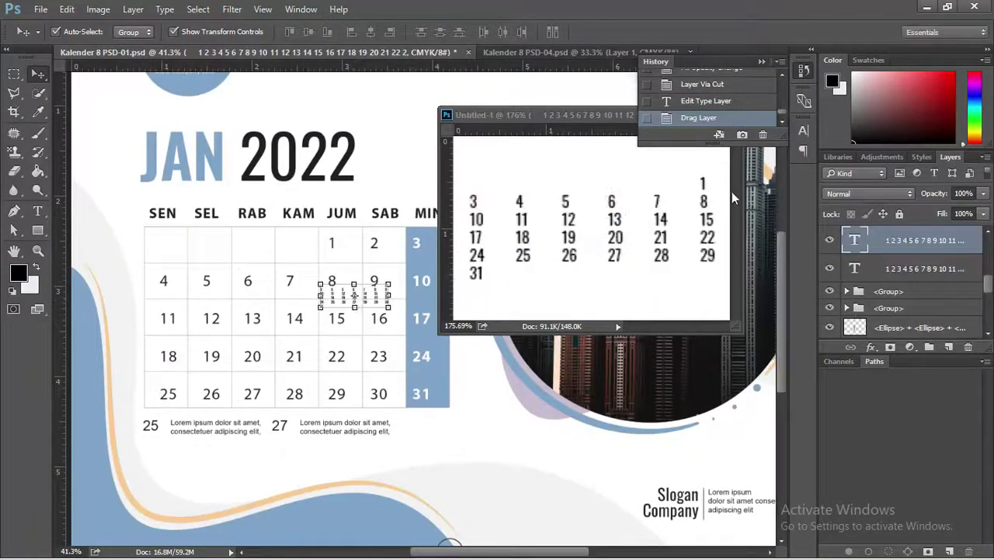
drag(577, 126, 419, 147)
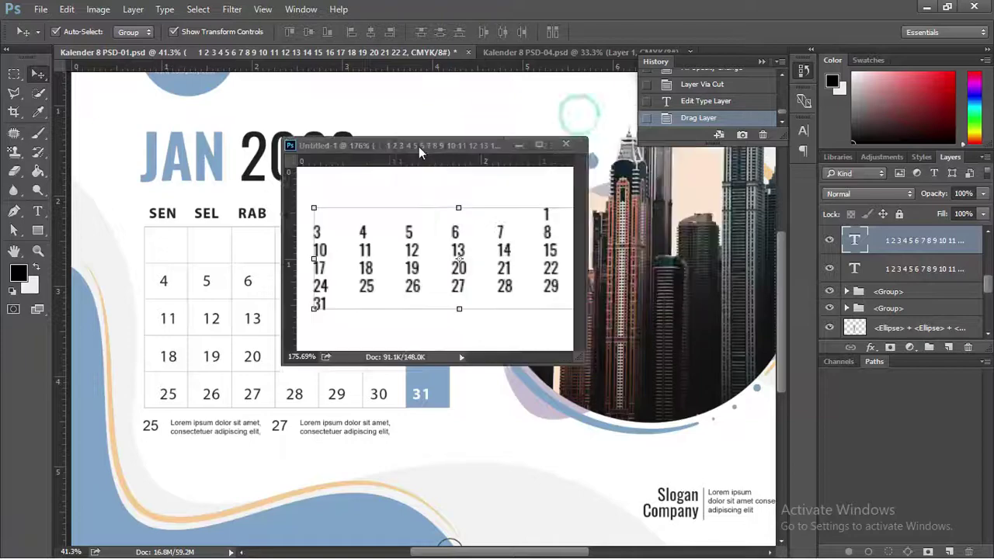
click(515, 140)
drag(332, 237, 160, 237)
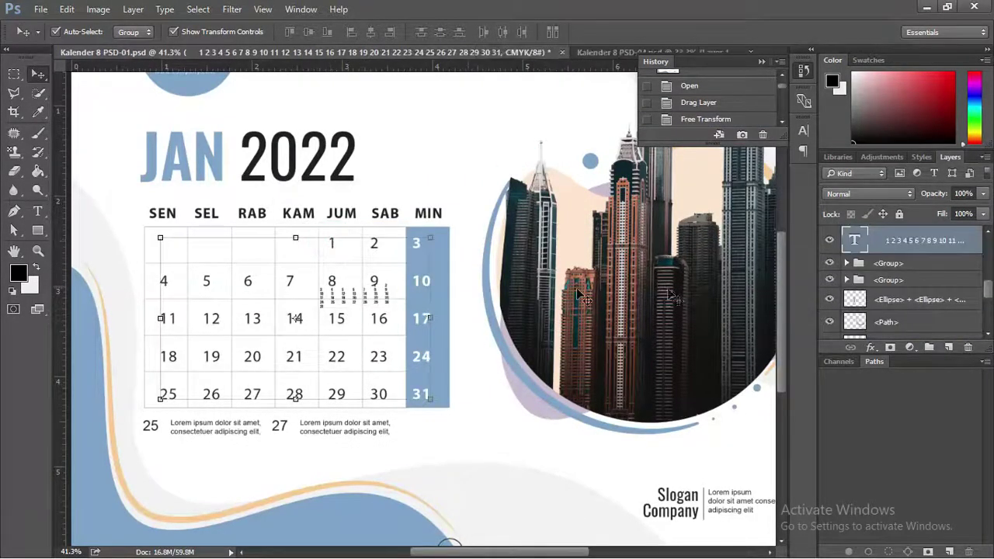
click(832, 241)
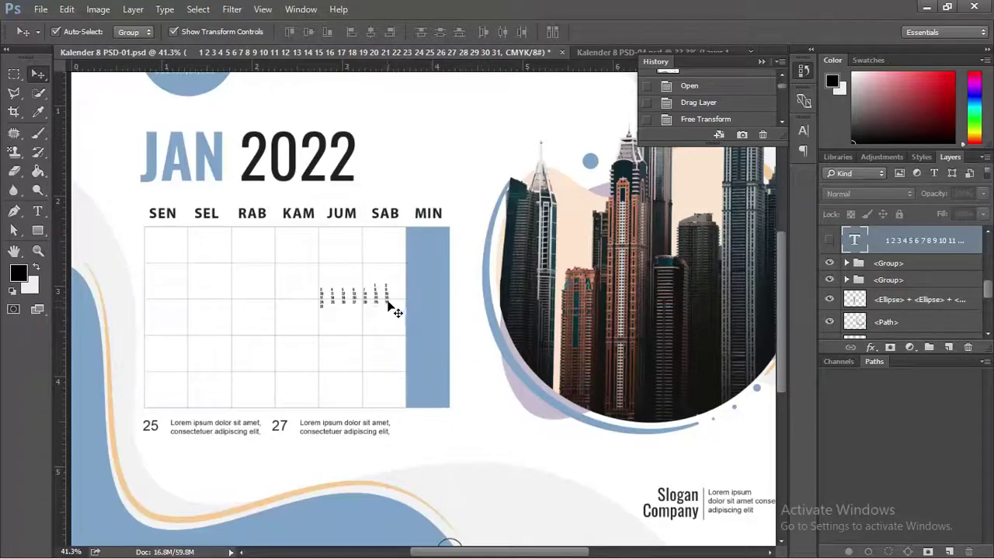
Step: Move and enlarge the pasted dates to span the grid, nudging them into place
drag(392, 309, 227, 261)
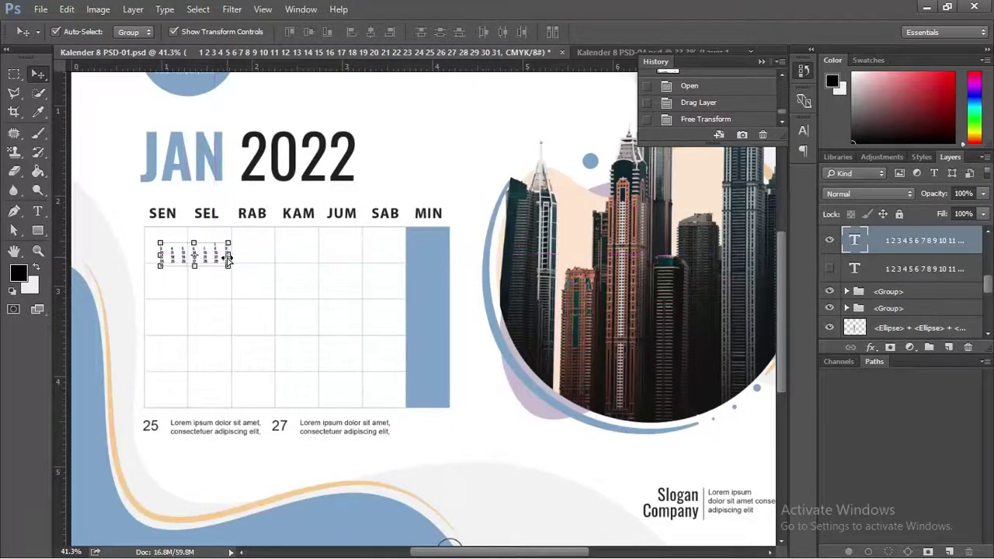
drag(228, 266, 420, 416)
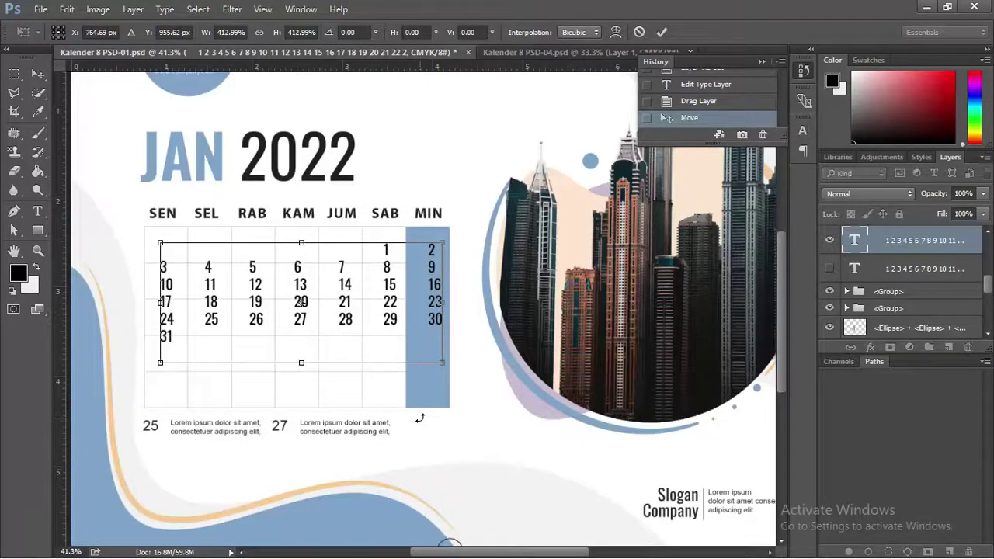
key(Return)
key(Up)
key(Up)
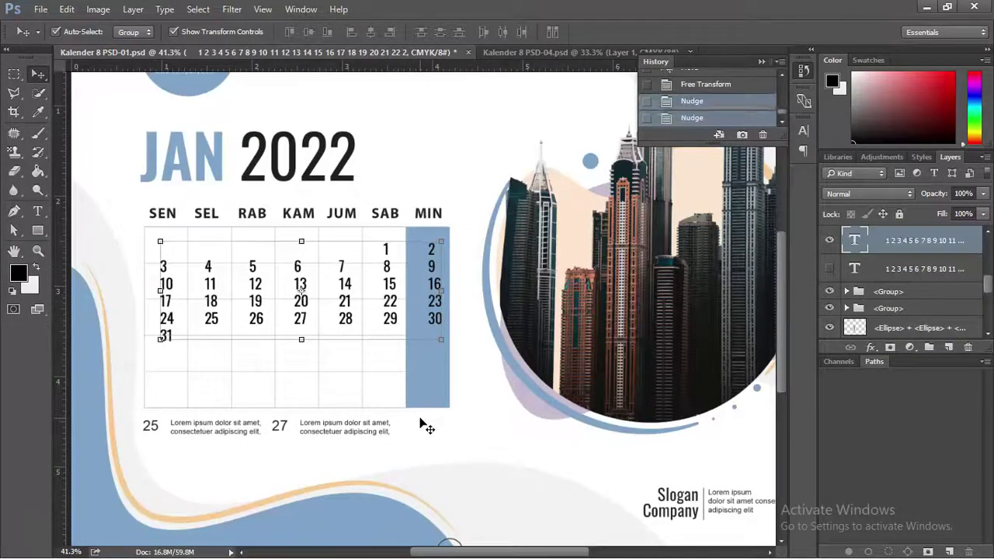
key(Up)
key(Left)
key(Left)
key(Up)
key(Up)
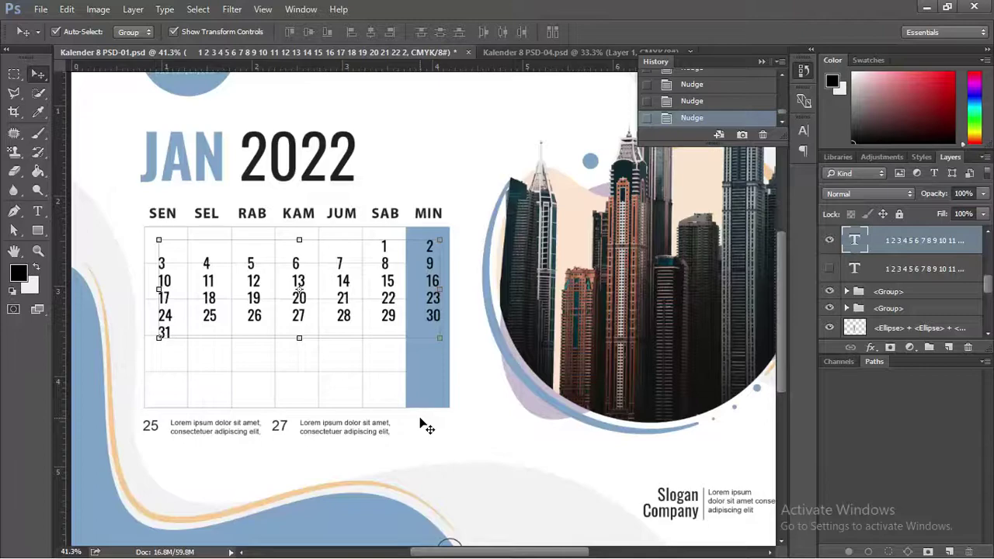
key(Down)
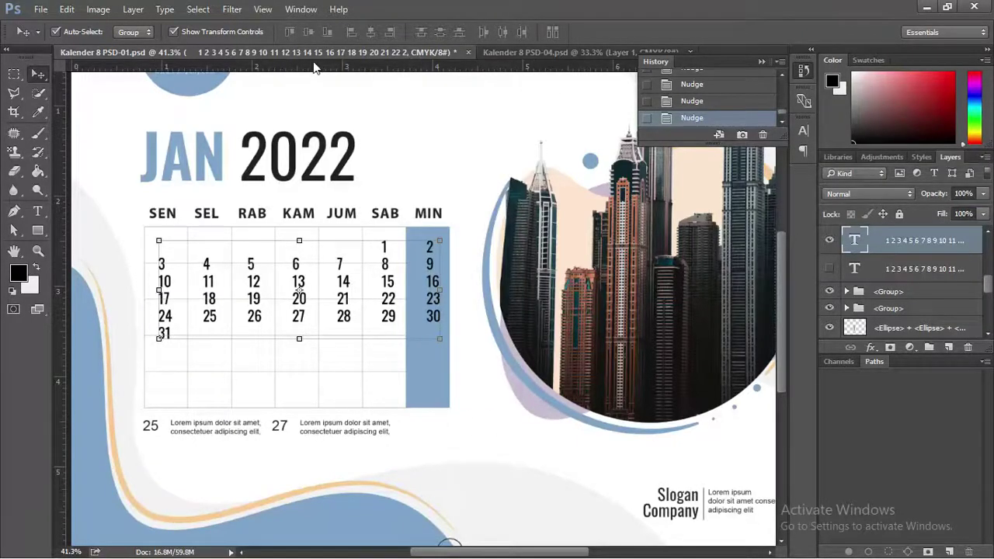
Step: Adjust the dates' leading in the Character panel so each week fills one row
click(301, 9)
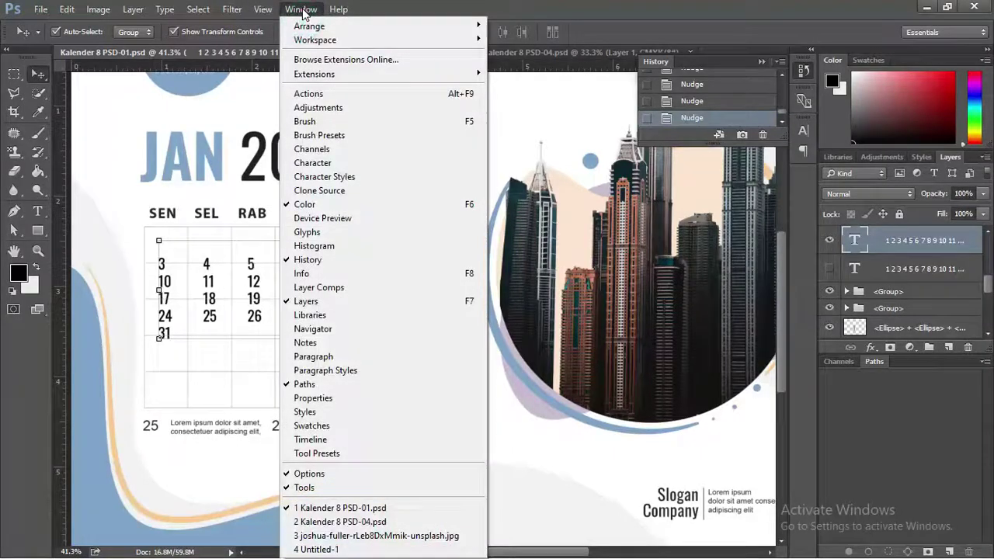
click(313, 163)
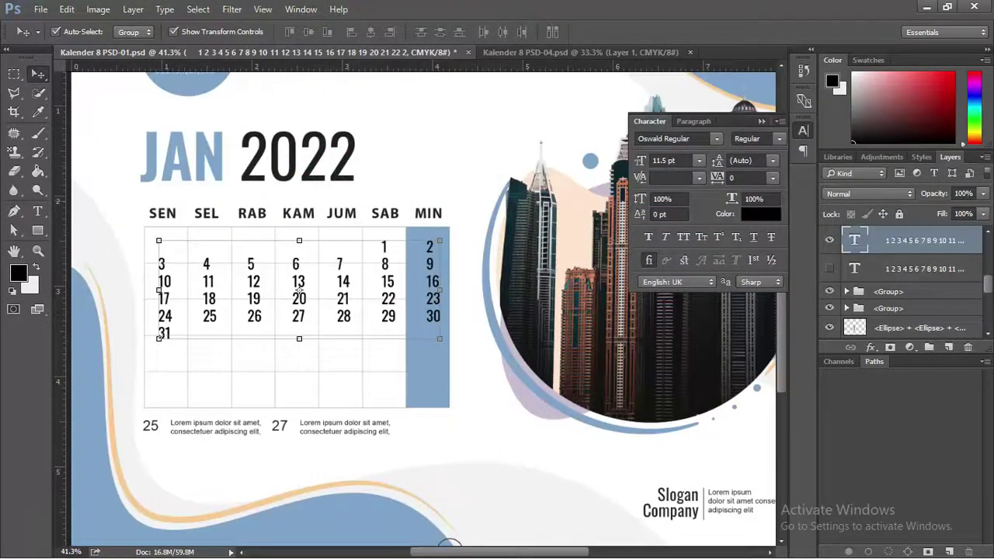
click(731, 161)
text(11)
key(Return)
mouse_move(719, 163)
mouse_down()
mouse_move(750, 165)
mouse_move(716, 163)
mouse_up()
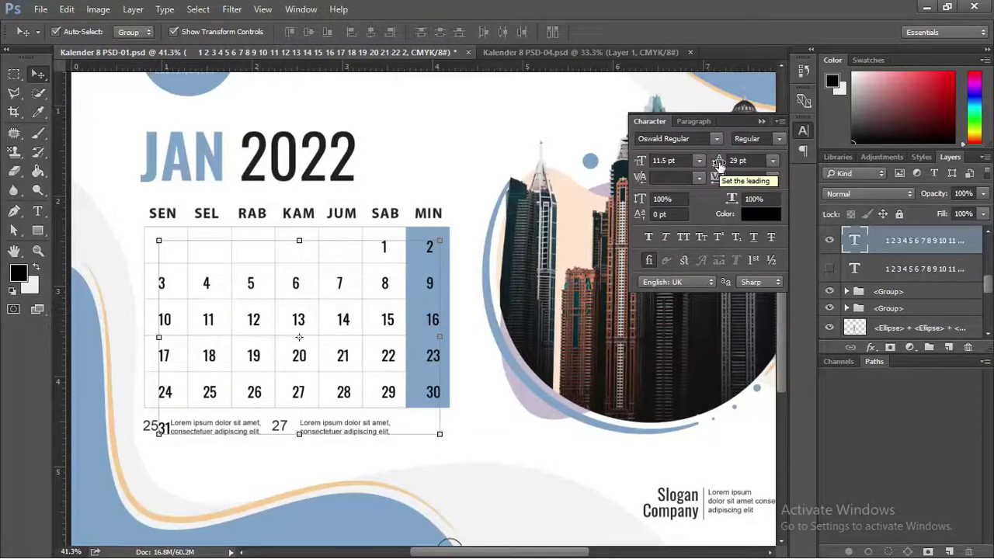
click(719, 165)
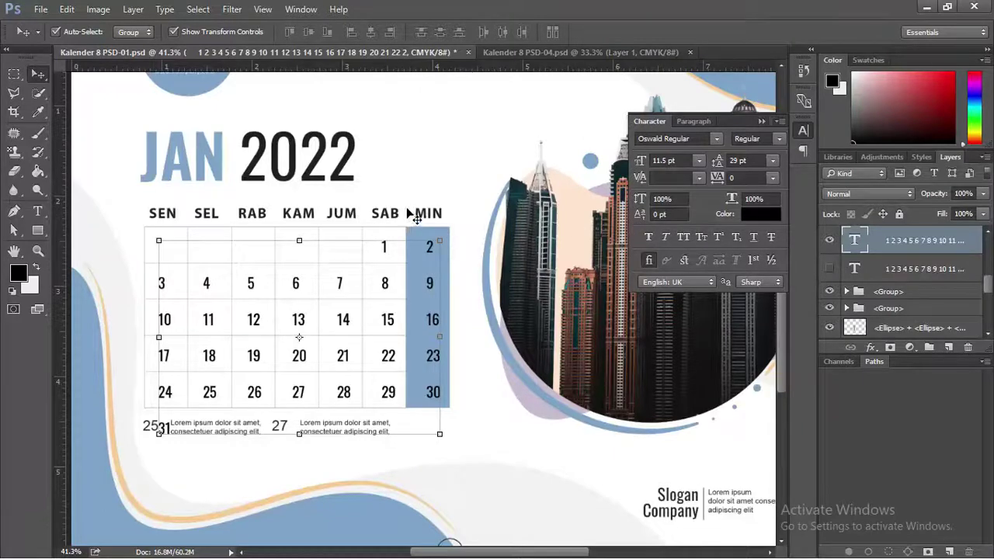
Step: Check which layers the blue Sunday column and the 25/27 notes belong to
click(433, 173)
scroll(178, 449, up, 1)
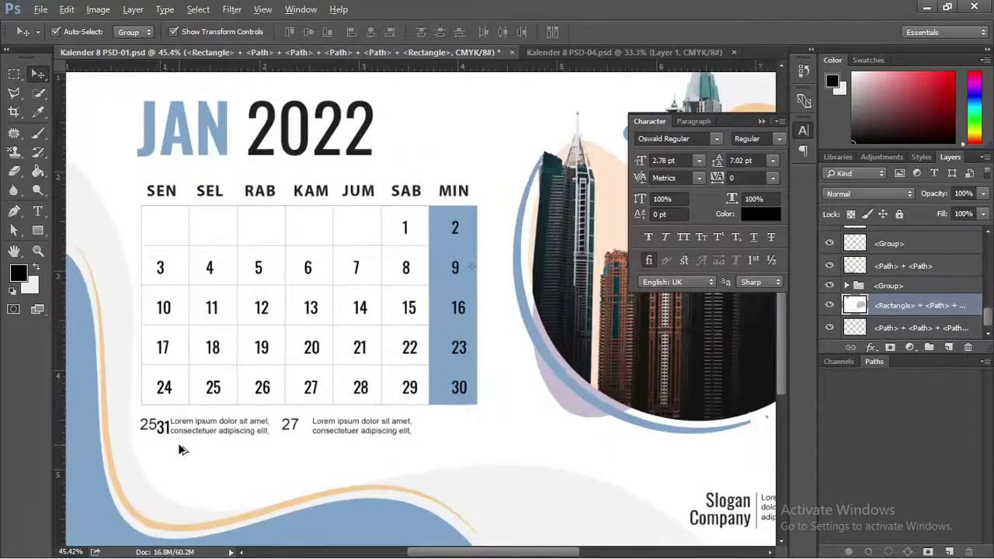
click(161, 431)
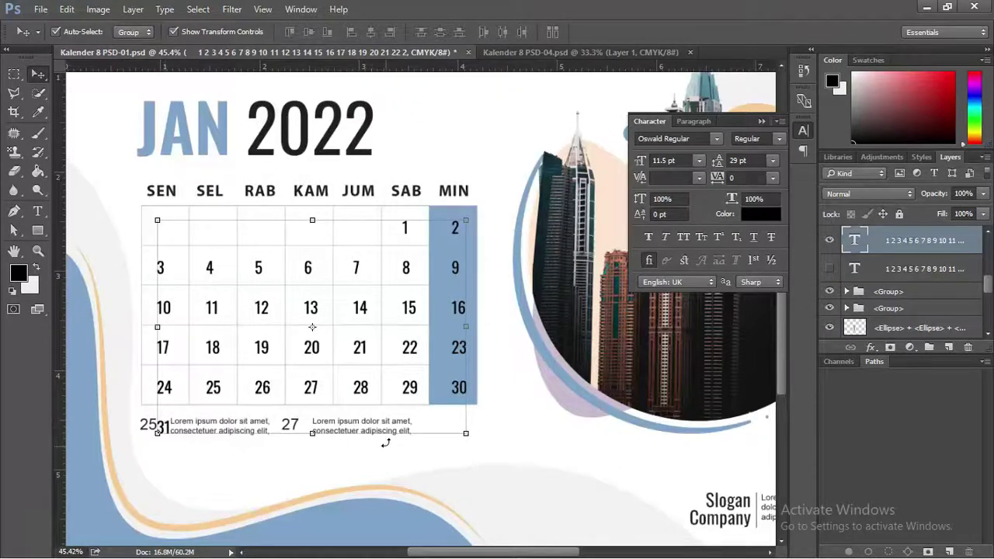
click(522, 463)
click(138, 429)
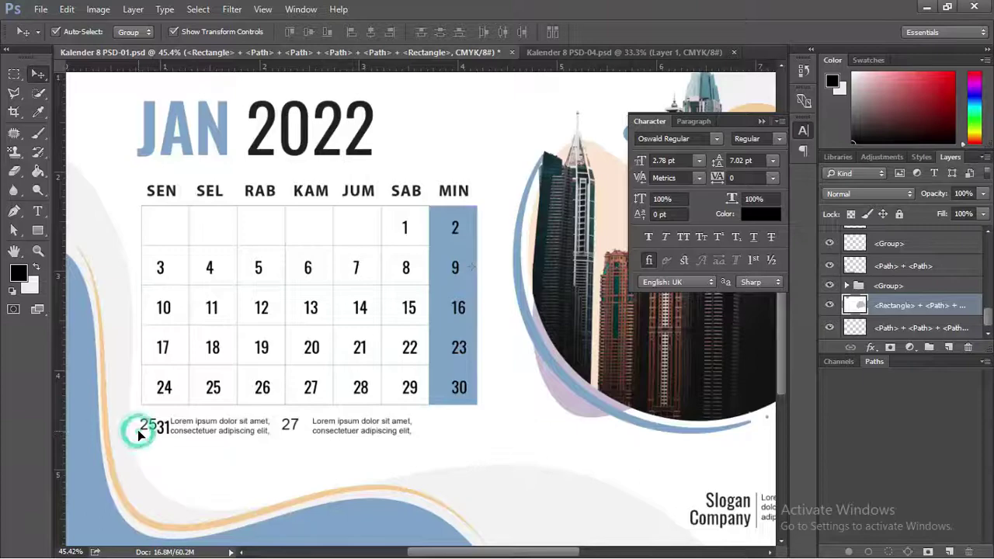
click(377, 433)
click(502, 443)
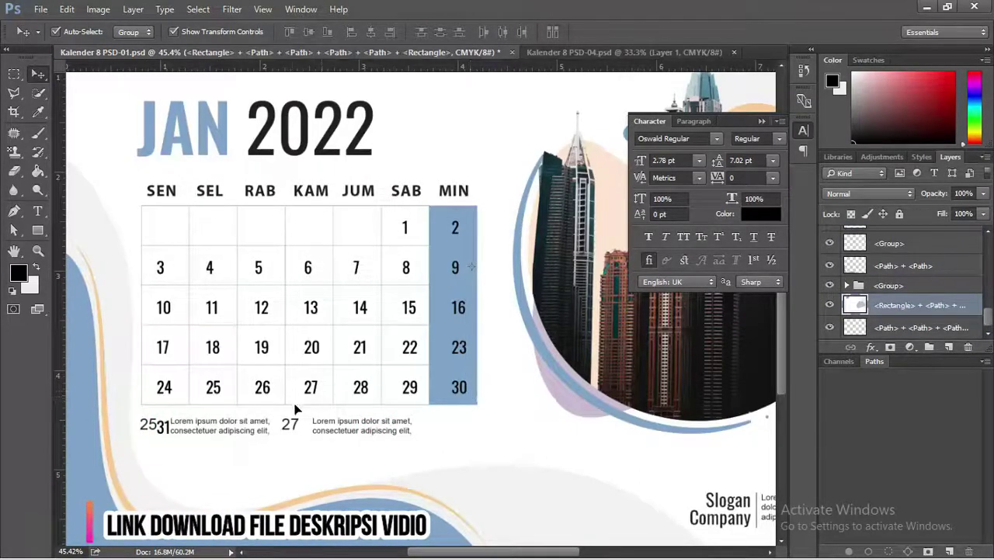
Step: Bring the lower rows into view and lock the date text layer
scroll(295, 399, up, 1)
drag(328, 422, 339, 412)
drag(403, 314, 462, 216)
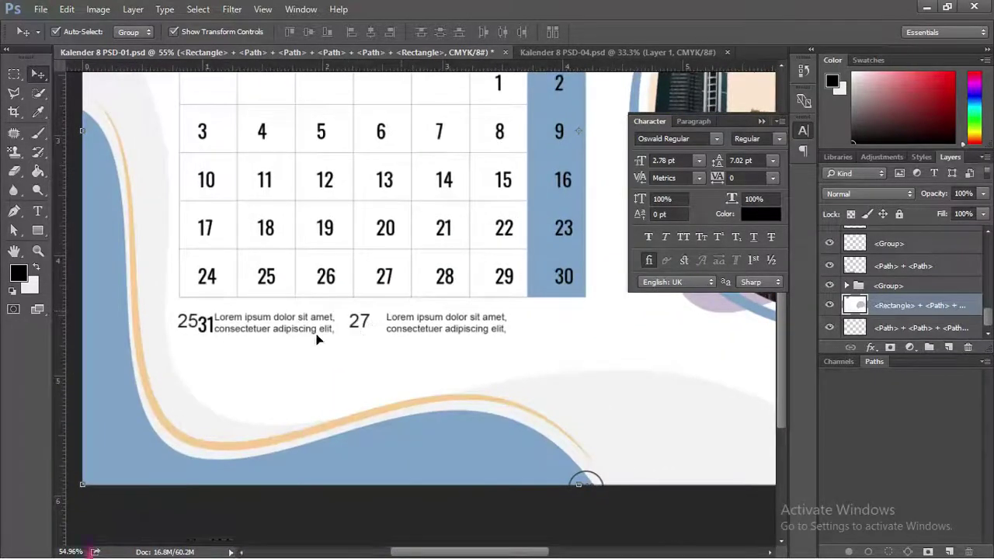
click(210, 331)
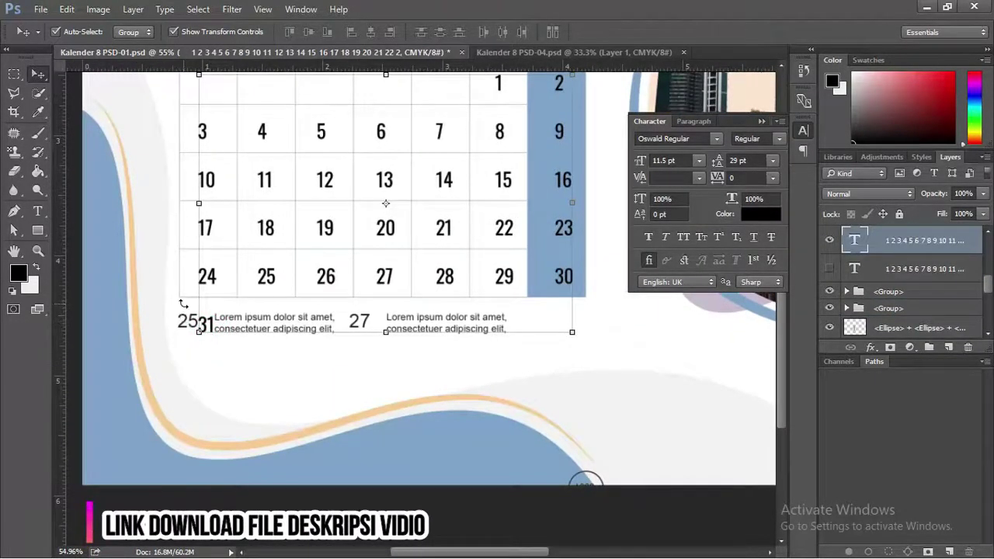
click(900, 215)
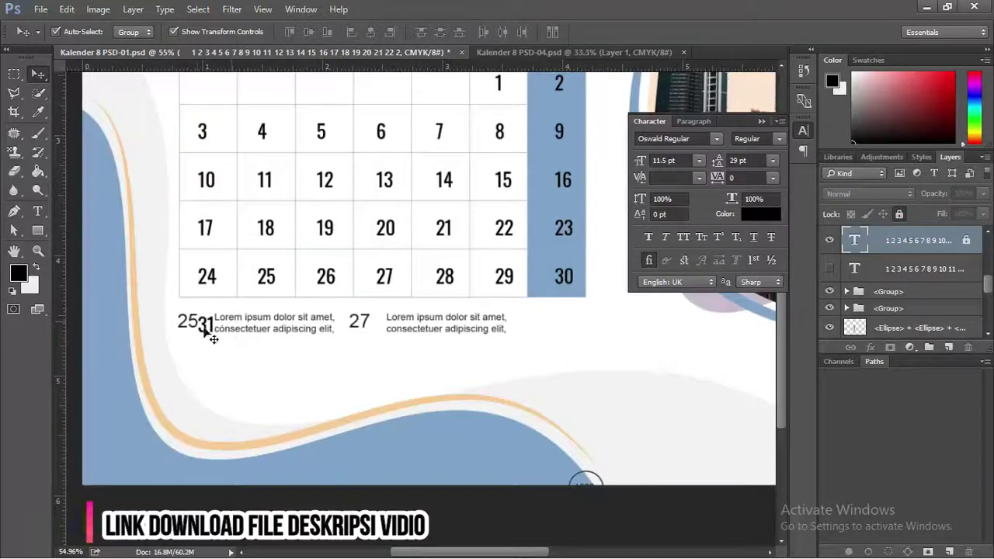
click(208, 330)
Step: Move the 25/27 notes row below the date 31, then discard the trial photo-circle transform
drag(449, 334, 471, 386)
click(547, 294)
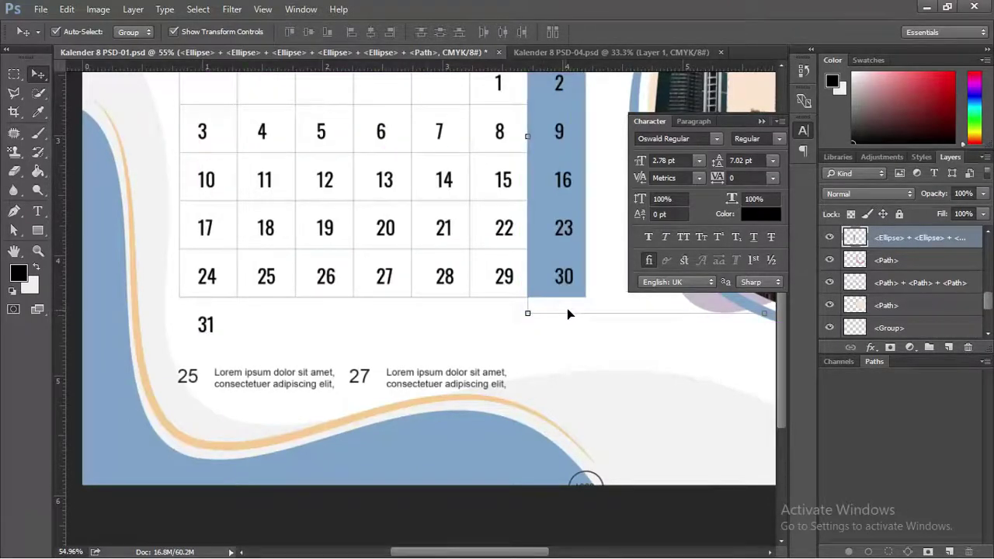
scroll(567, 314, down, 1)
scroll(544, 365, down, 1)
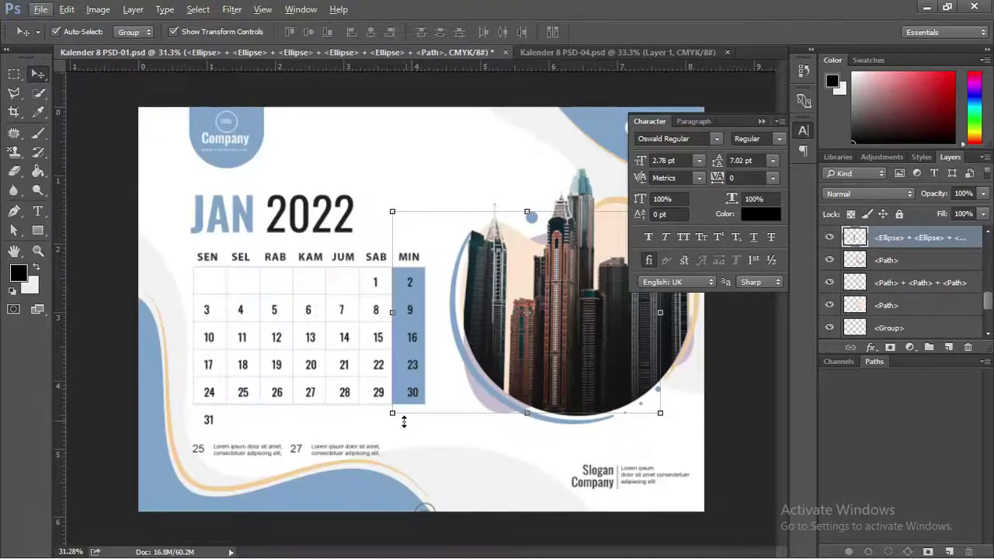
scroll(404, 421, up, 1)
click(536, 426)
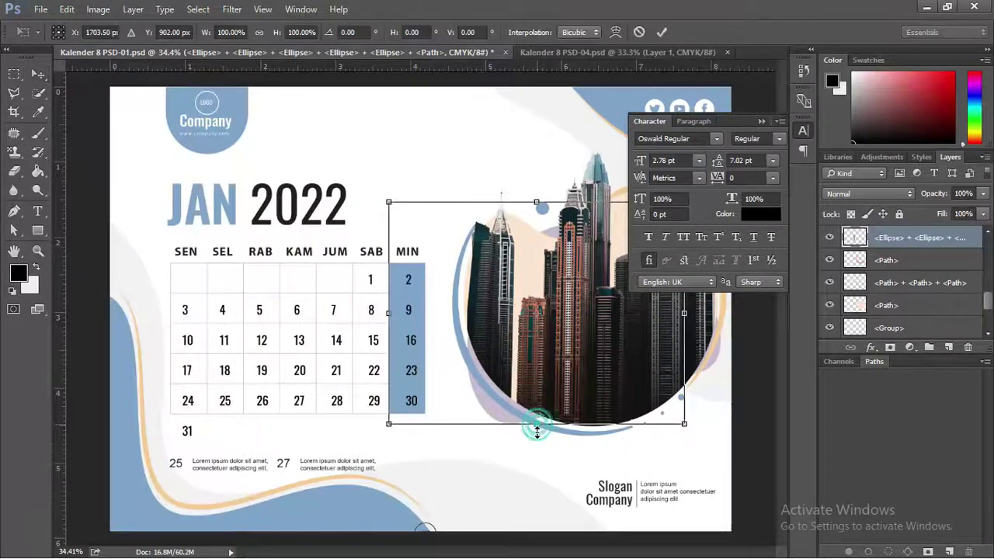
drag(536, 429, 536, 423)
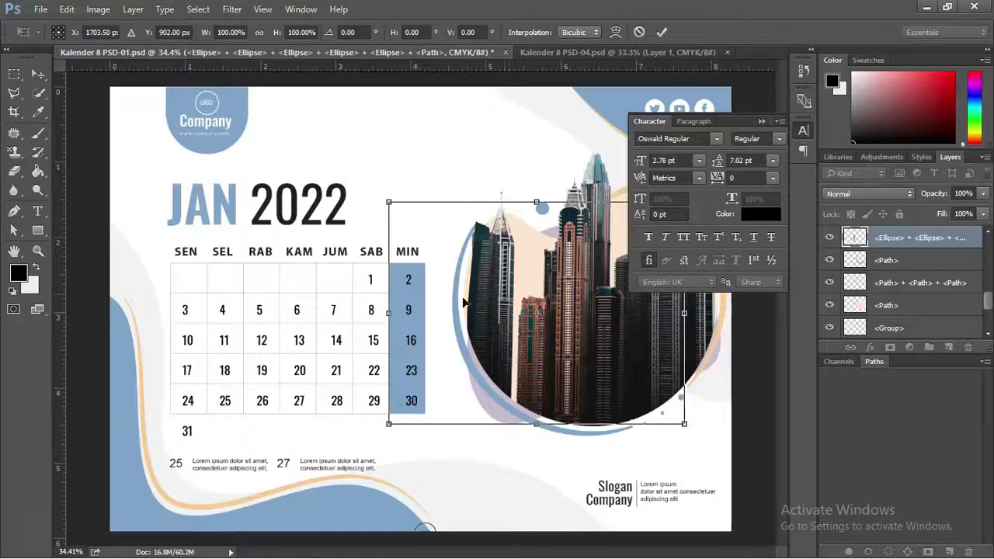
scroll(607, 391, up, 1)
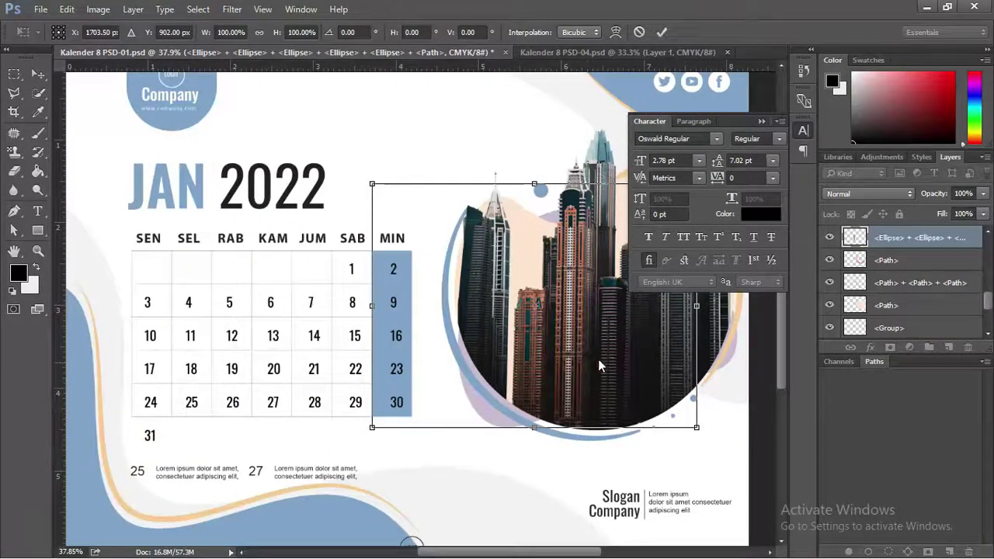
click(14, 74)
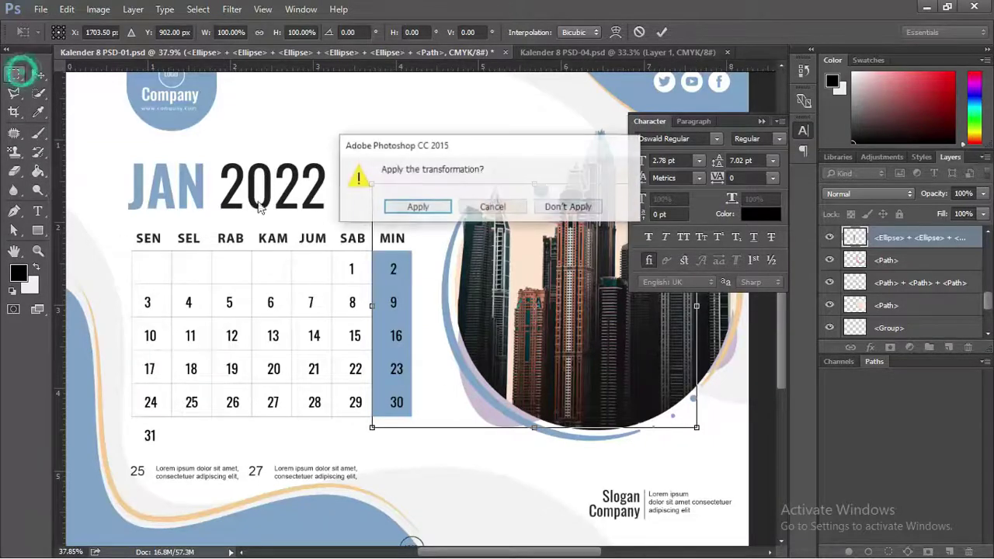
click(568, 207)
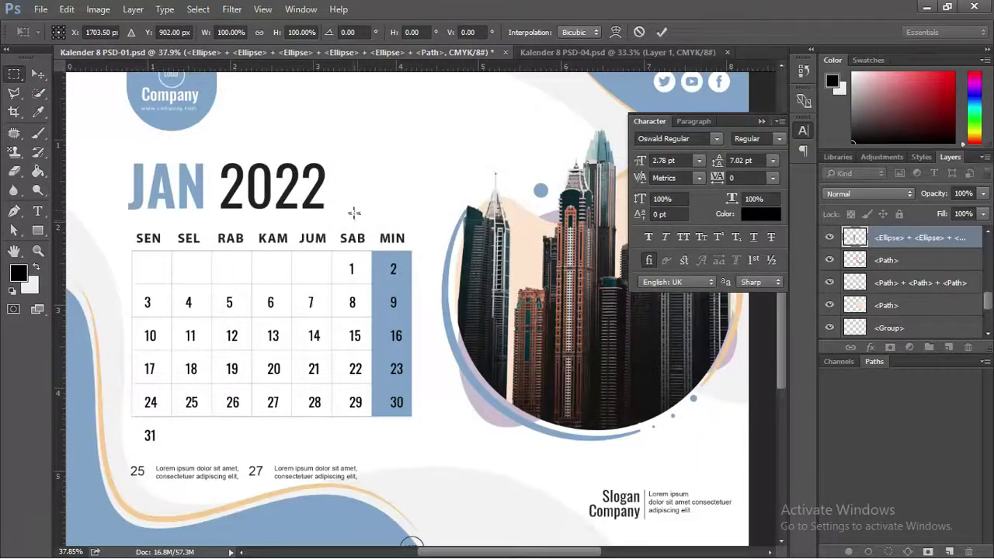
Step: Copy the blue MIN column to its own layer and stretch it down to the sixth date row
drag(353, 211, 456, 449)
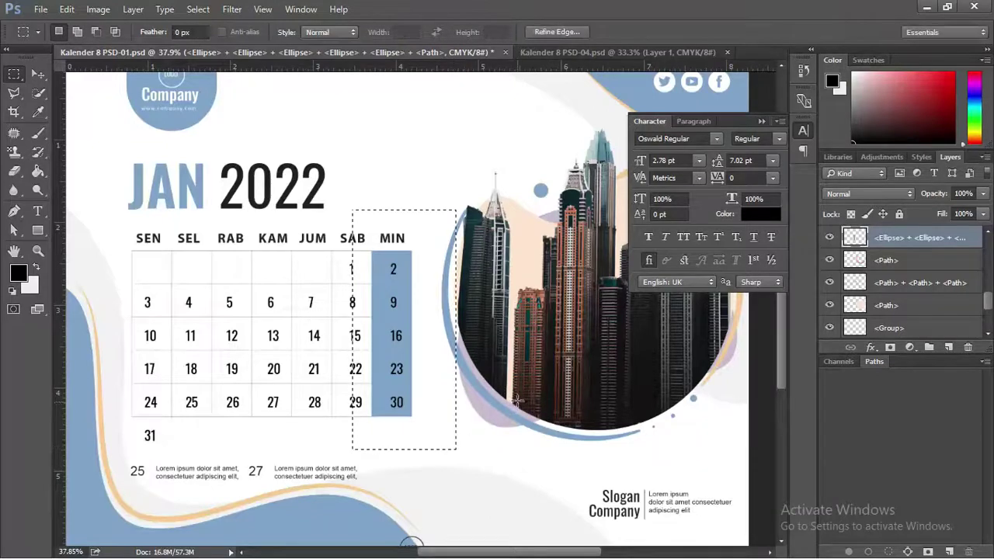
key(v)
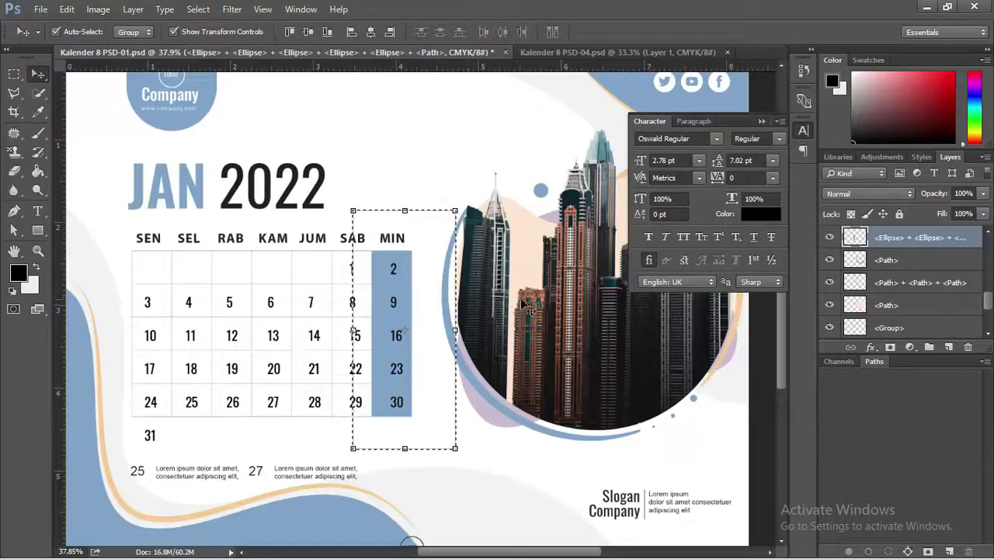
key(ctrl+j)
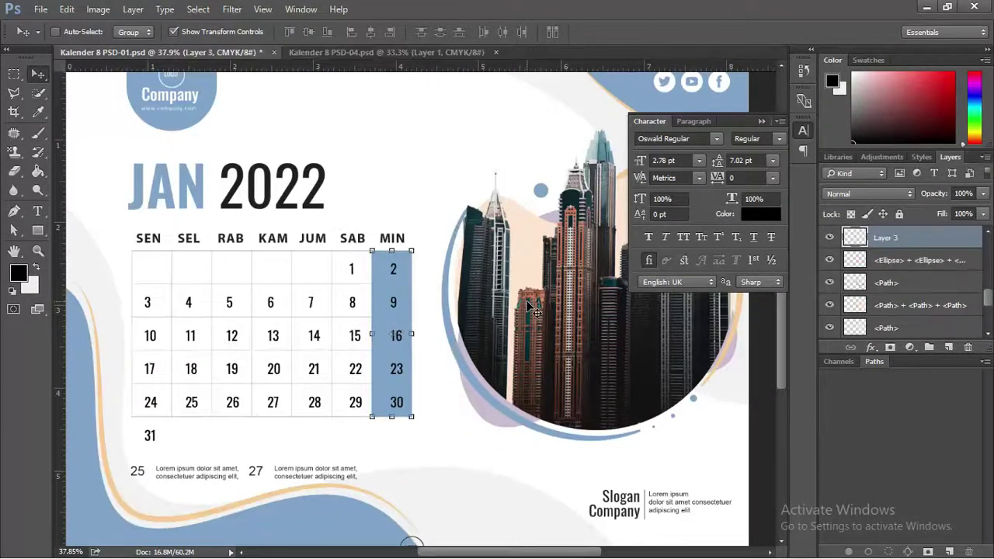
scroll(193, 426, up, 1)
scroll(233, 419, up, 1)
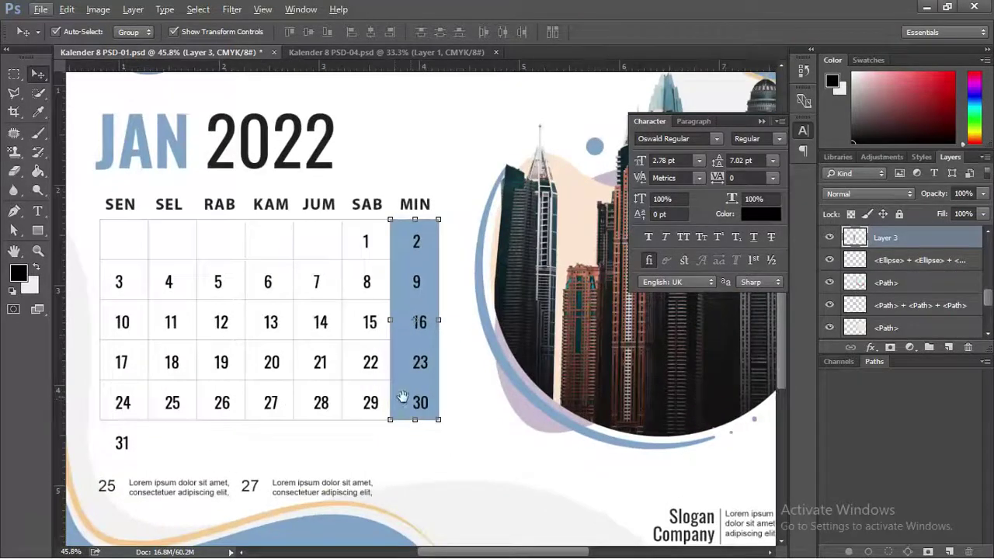
scroll(409, 391, up, 1)
drag(443, 376, 444, 405)
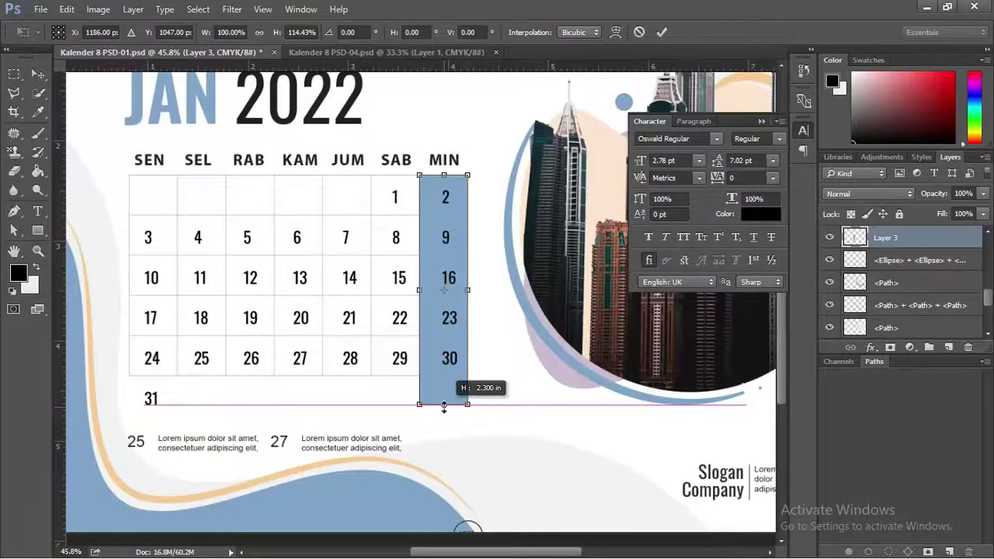
key(Return)
key(ctrl+0)
Step: Collapse the Character panel and float the Layers list beside the canvas
click(763, 120)
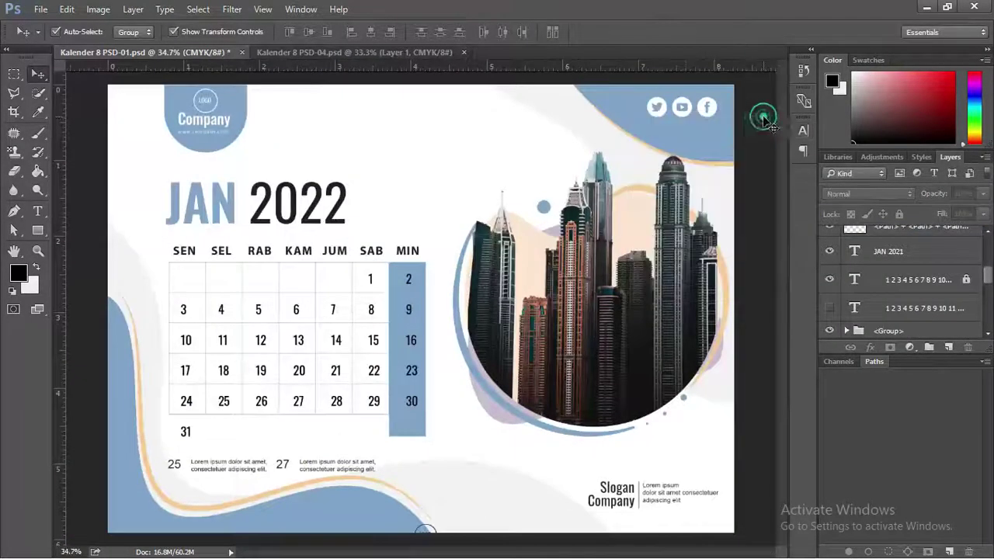
scroll(344, 351, up, 5)
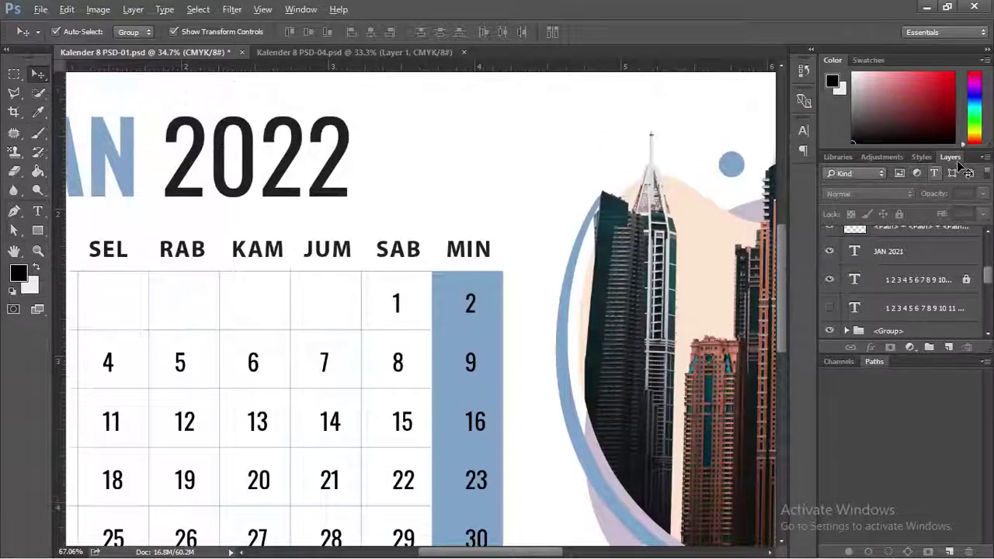
drag(949, 157, 668, 140)
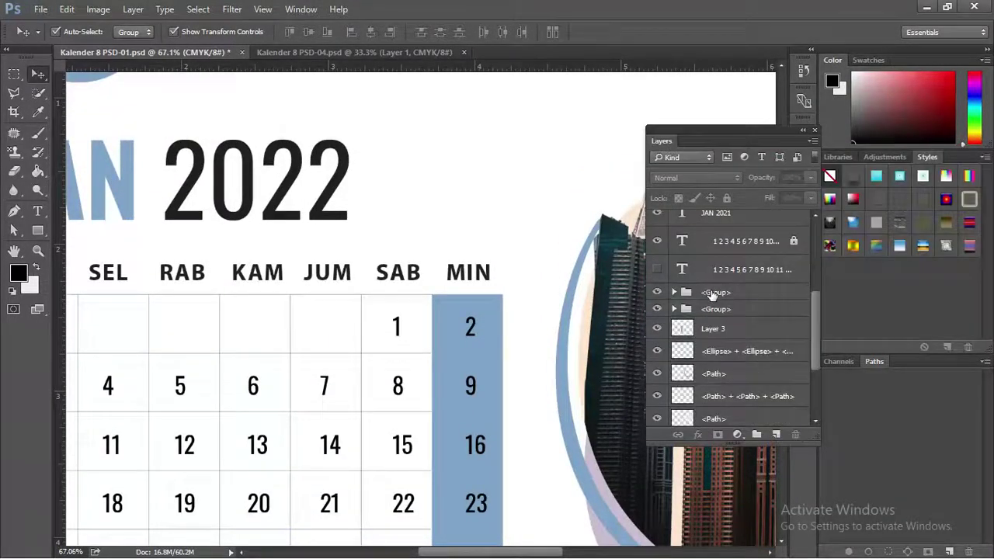
drag(817, 334, 819, 276)
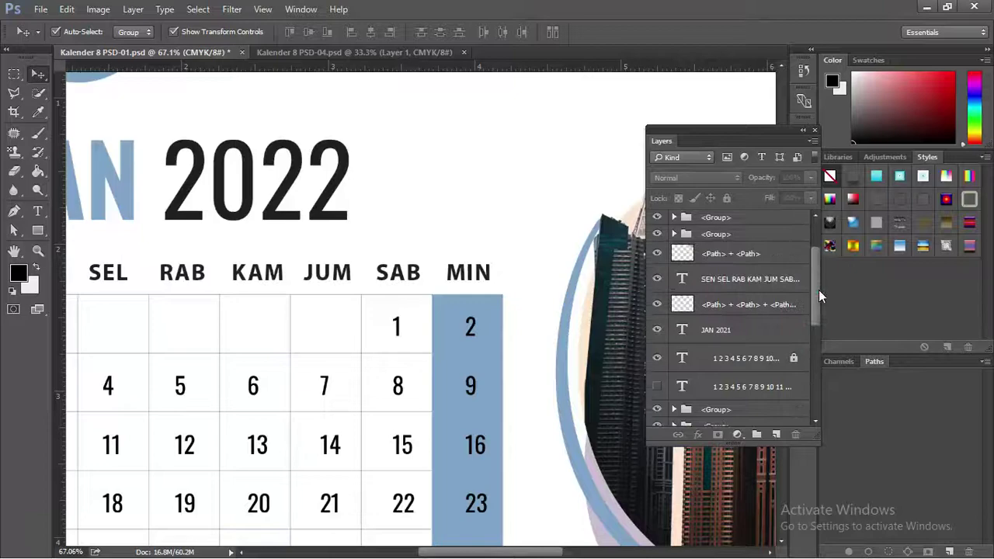
Step: Select the <Path> + <Path> grid-lines layer and bring the 31 row into view
scroll(819, 272, down, 1)
scroll(419, 311, down, 5)
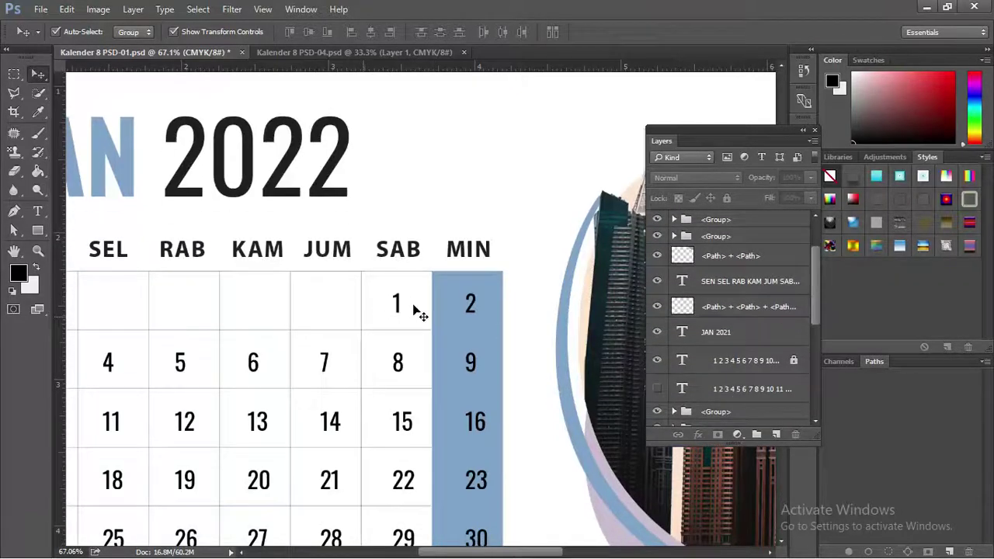
scroll(504, 303, down, 4)
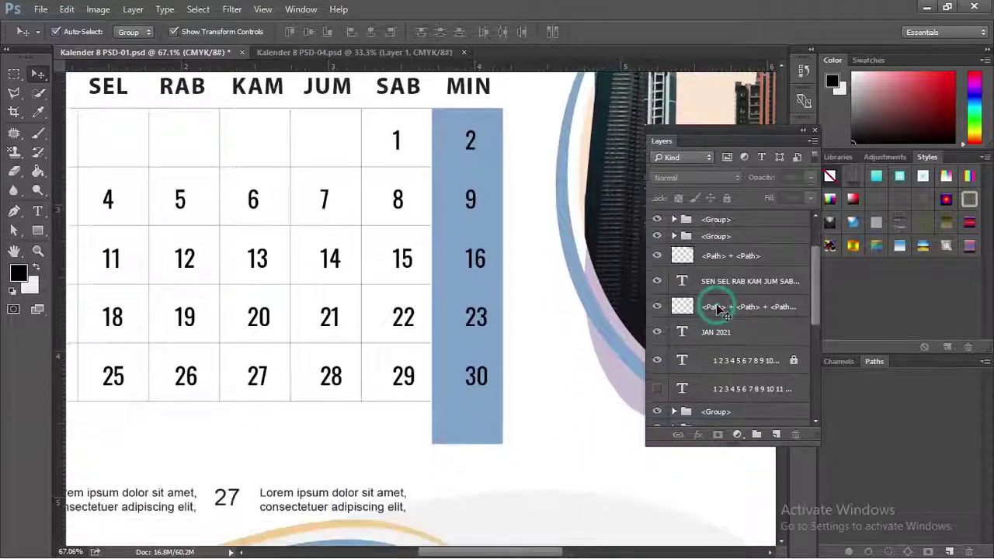
click(717, 308)
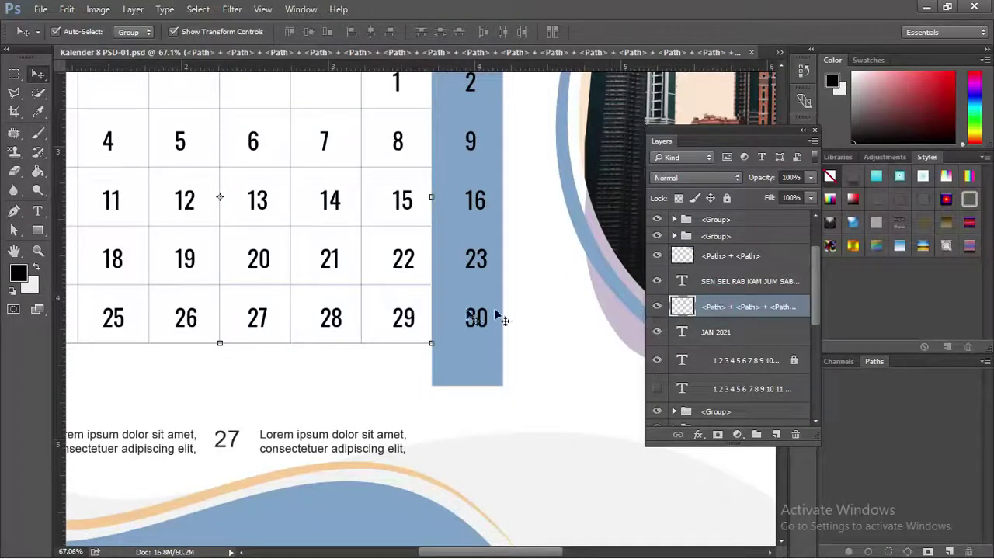
scroll(330, 314, left, 2)
scroll(311, 258, left, 4)
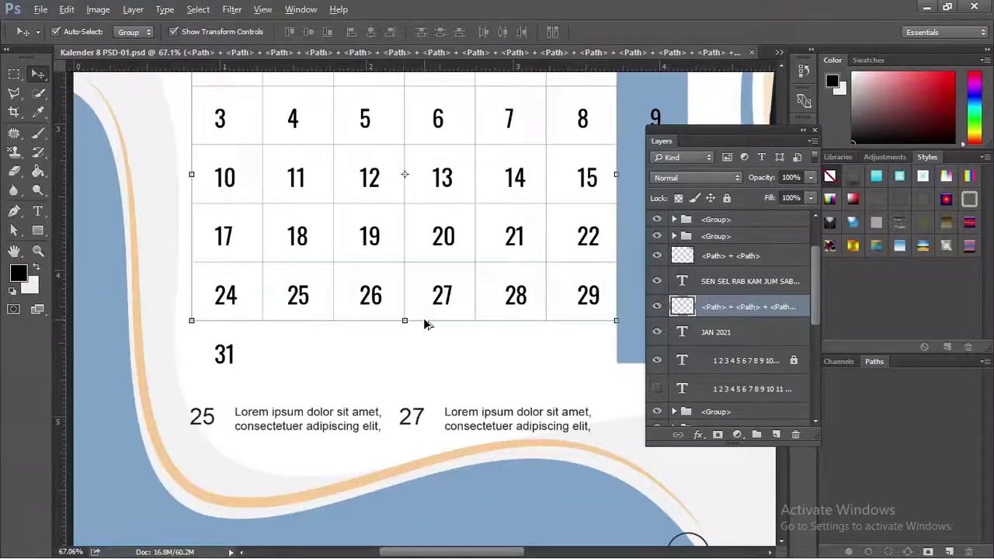
Step: Undo a stray move of the date numbers and lock the SEN SEL weekday header layer
drag(426, 325, 425, 340)
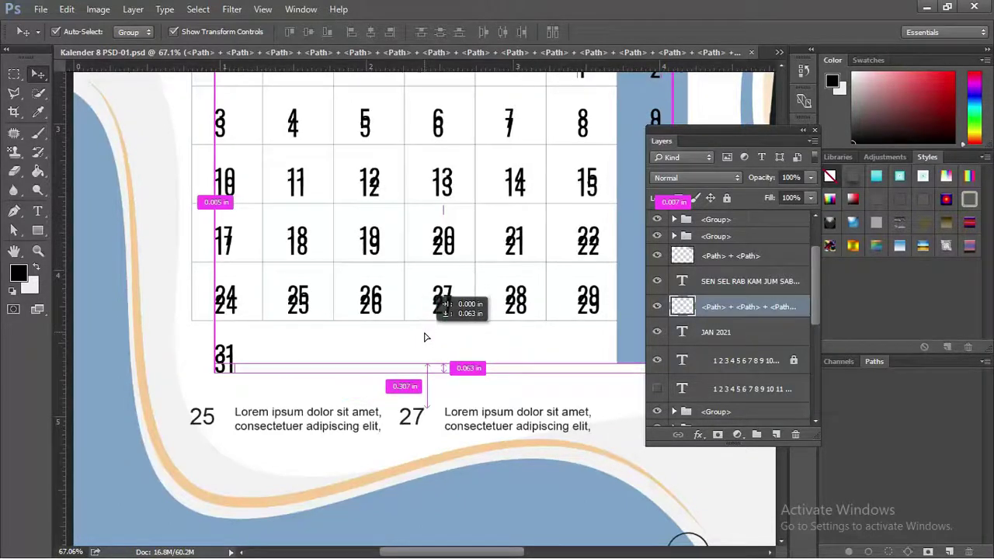
key(ctrl+z)
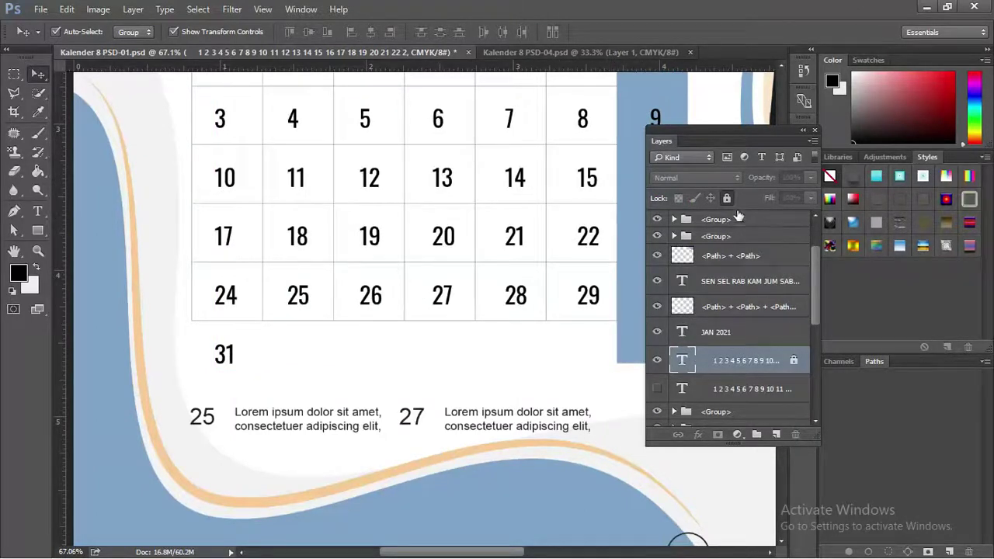
click(755, 391)
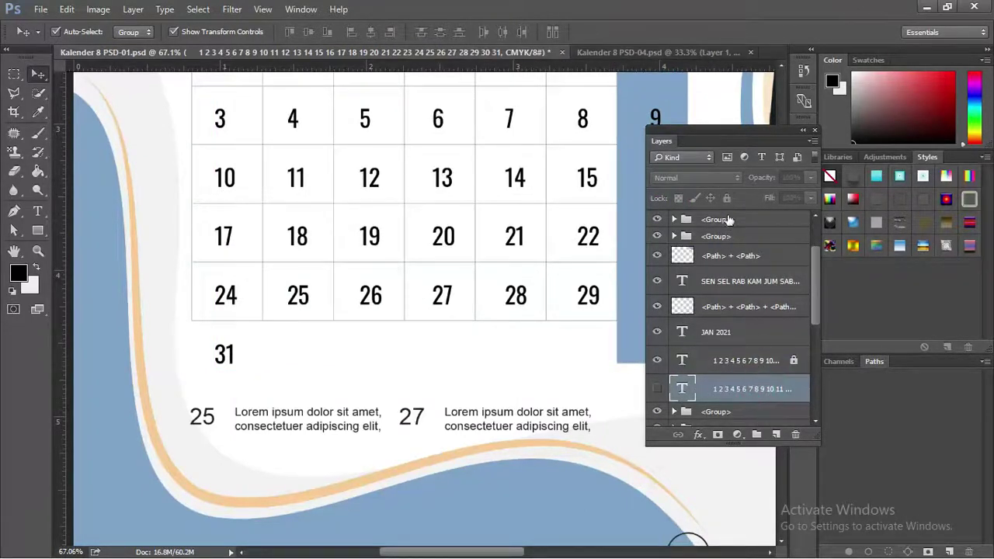
click(744, 287)
click(727, 199)
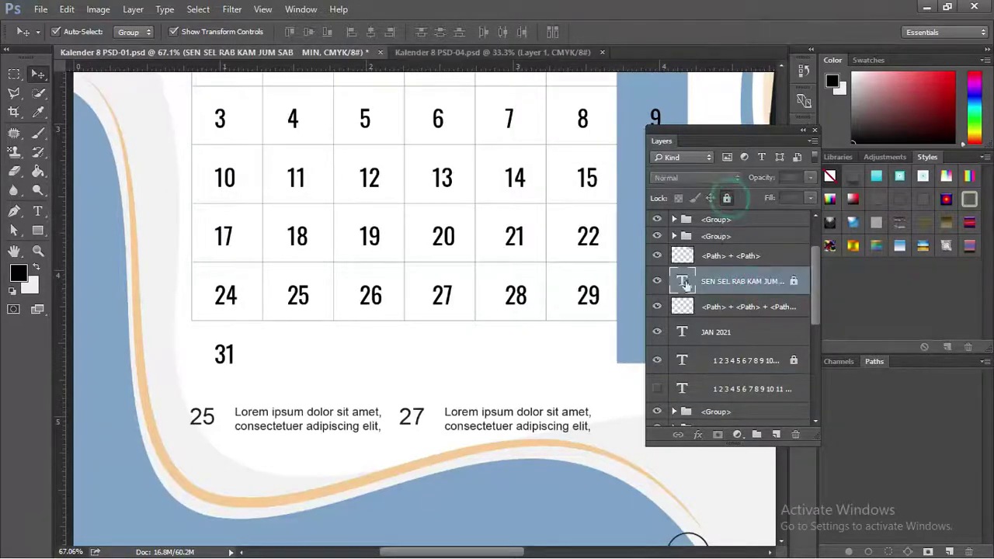
Step: Duplicate the date-grid lines layer and nudge the copy down to form a sixth row
click(561, 325)
click(713, 309)
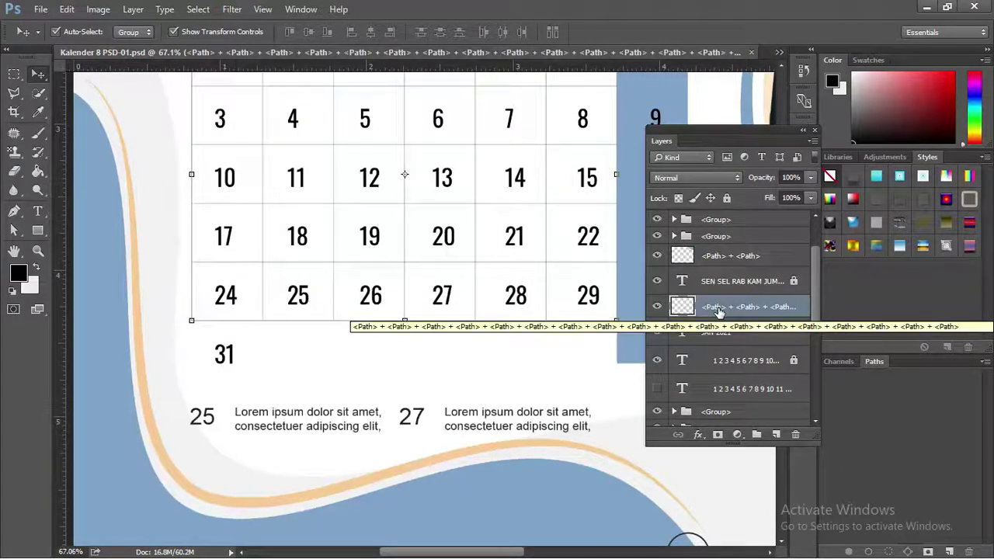
key(ctrl)
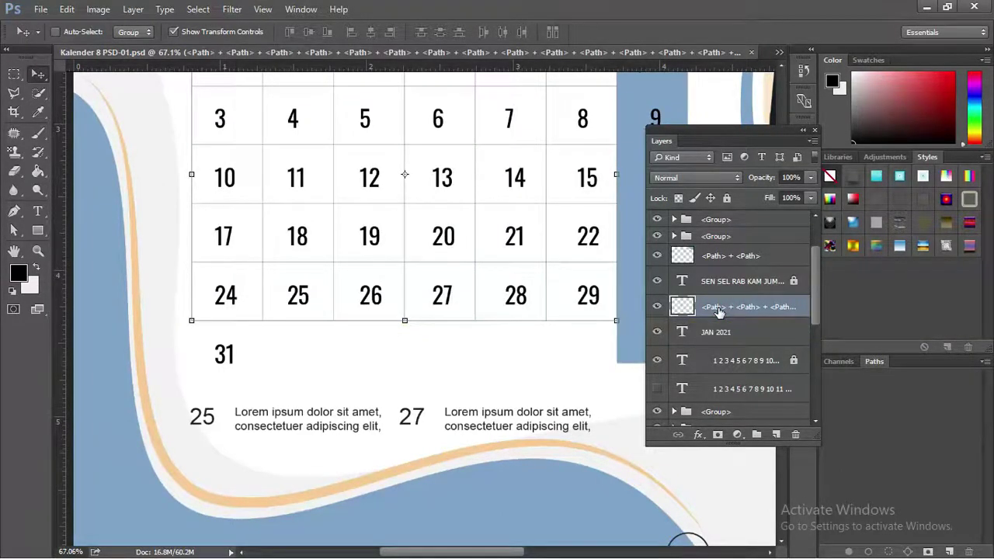
key(ctrl+j)
key(Down)
key(Down)
key(Down)
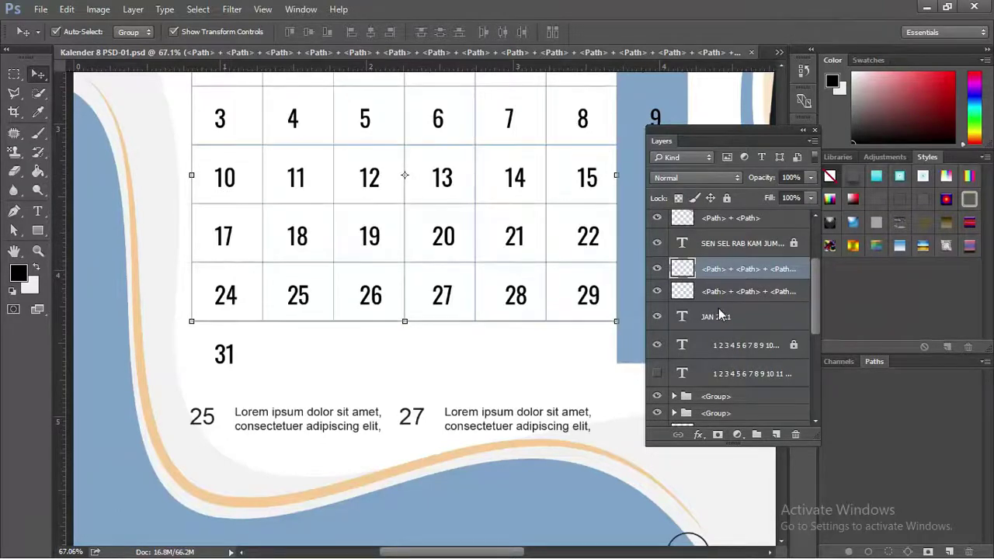
key(Down)
key(Down)
key(Down)
key(Down)
key(Down)
key(Down)
key(Down)
key(Down)
key(Down)
key(Down)
key(Down)
key(Down)
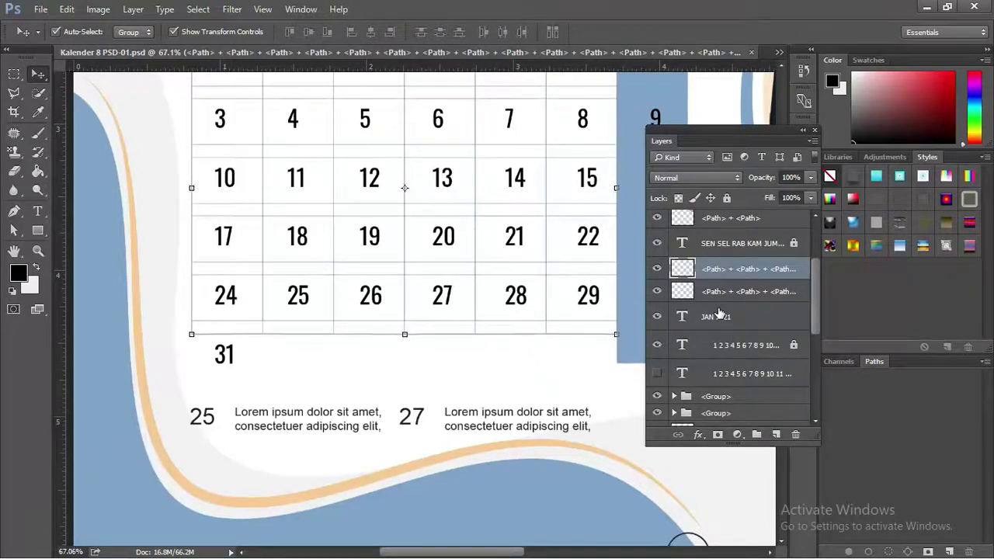
key(Down)
key(Down)
key(Down)
key(Down)
key(Down)
key(Down)
key(Down)
key(Down)
key(Down)
key(Down)
key(Down)
key(Down)
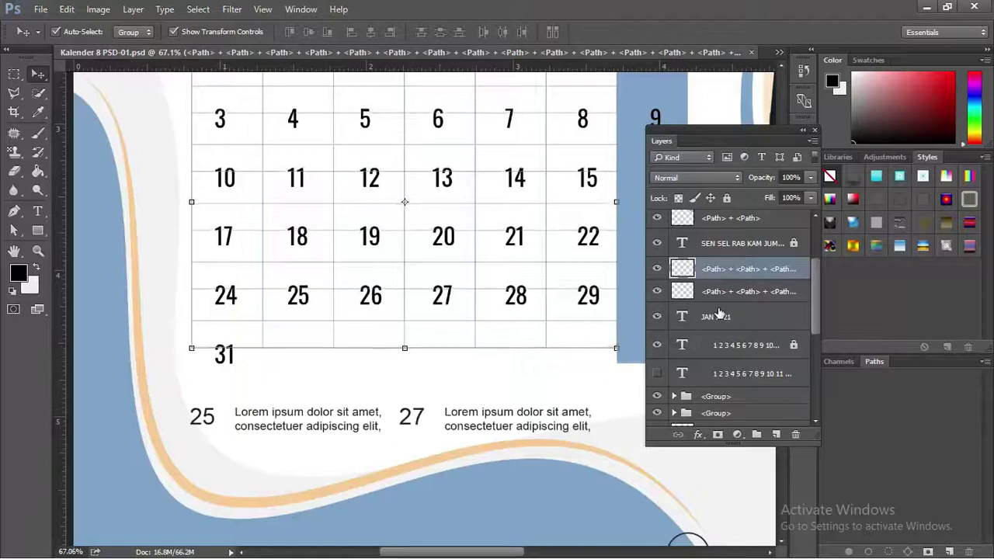
key(Down)
key(Down)
key(Down)
key(Down)
key(Down)
key(Down)
key(Down)
key(Down)
key(Down)
key(Down)
key(Down)
key(Down)
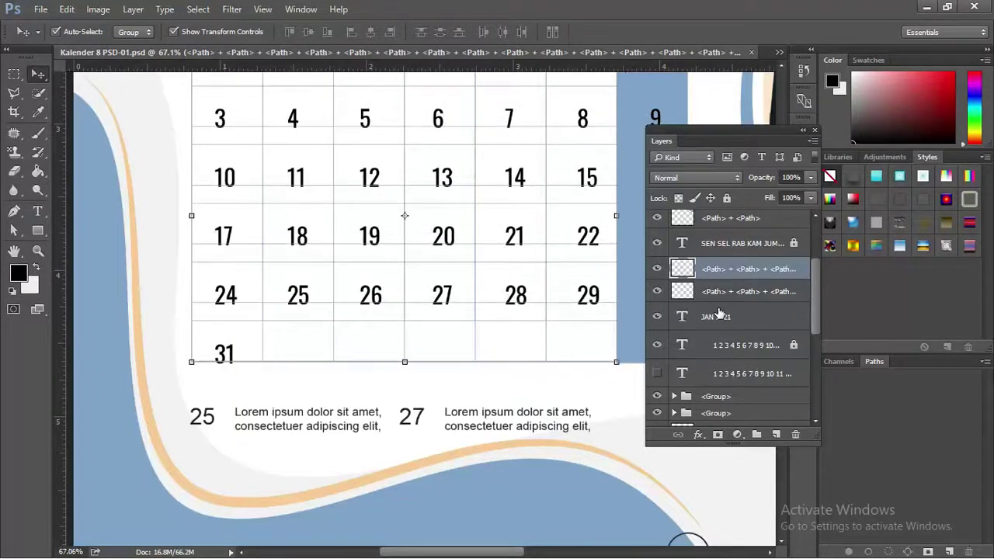
key(Down)
key(Down)
key(Down)
key(Down)
key(Down)
key(Down)
key(Down)
key(Down)
key(Down)
key(Down)
key(Down)
key(Down)
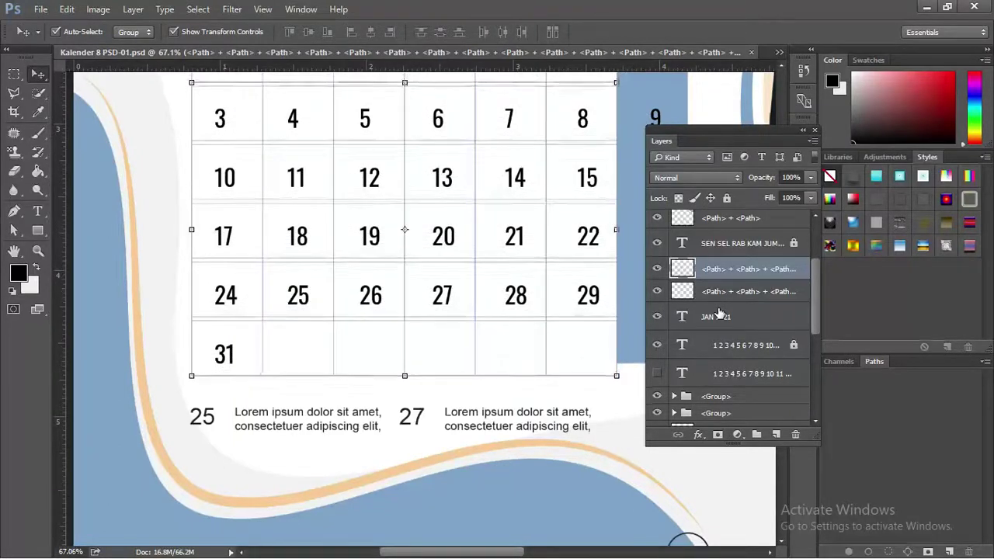
key(Down)
key(Down)
key(Down)
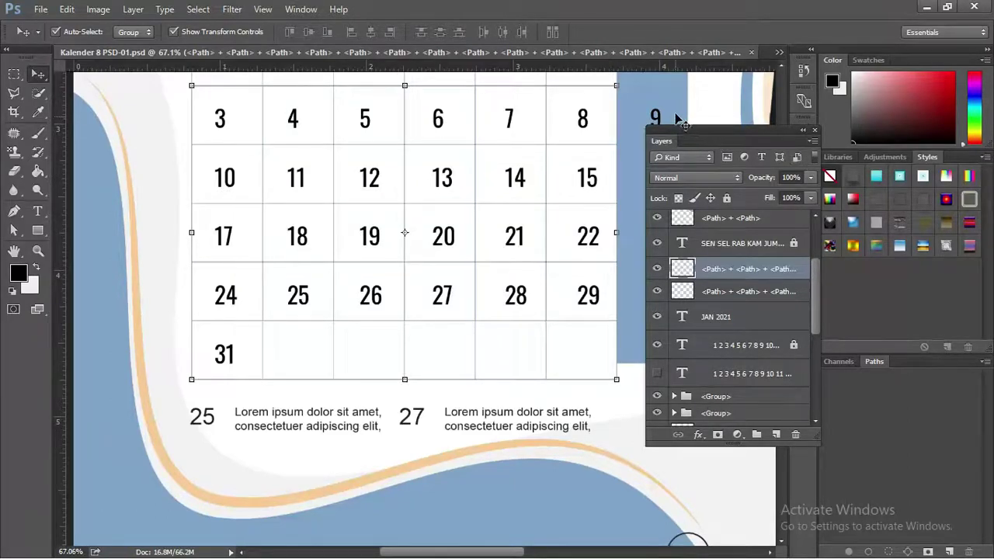
Step: Stretch the blue Sunday column down to the new grid bottom
key(ctrl+v)
click(805, 130)
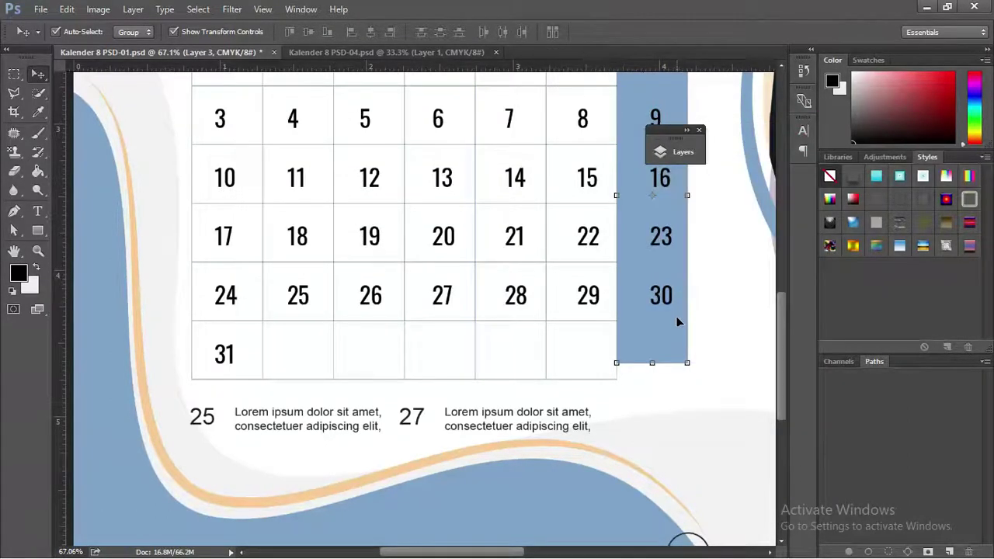
drag(653, 363, 652, 381)
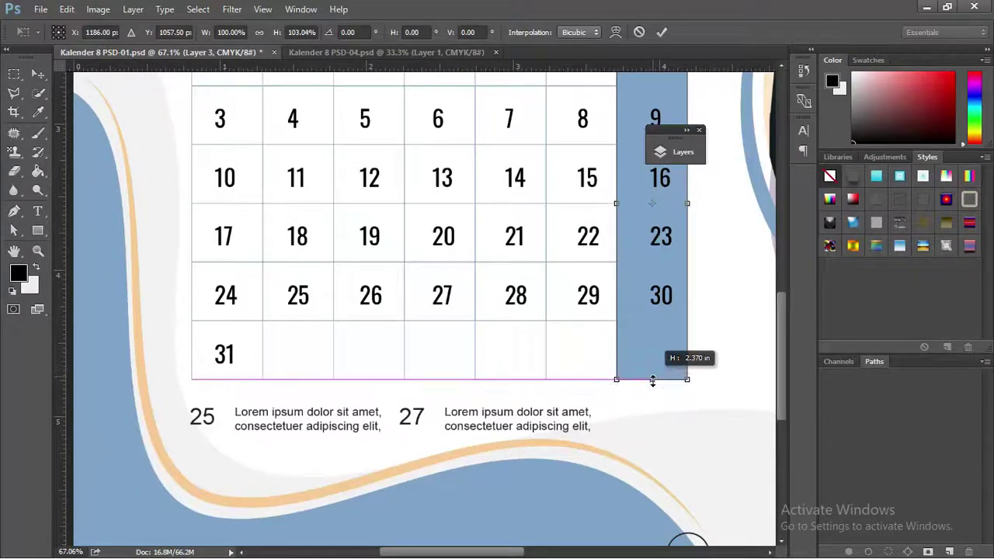
key(Return)
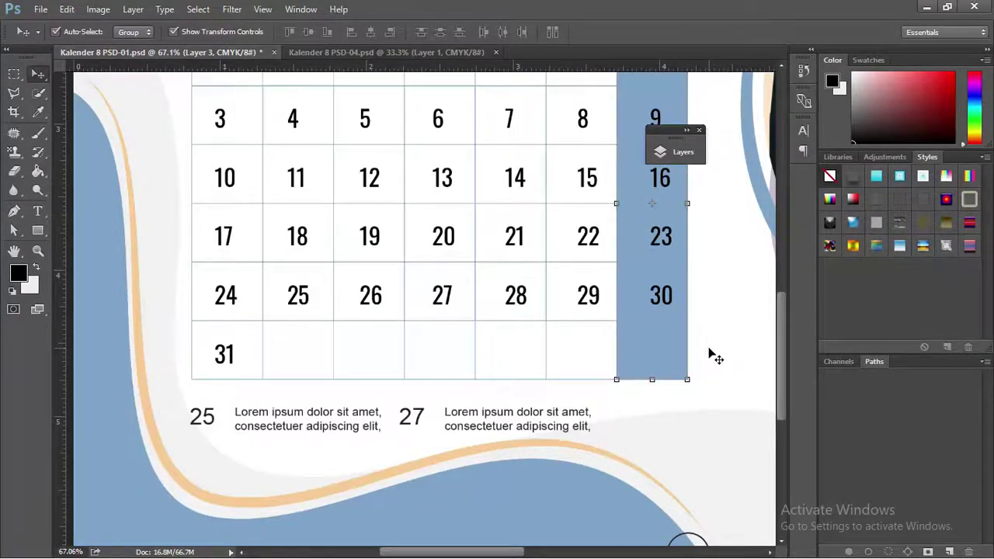
scroll(679, 320, down, 2)
Step: Expand the floating Layers list and dock it with the right-hand side panels
scroll(679, 321, down, 1)
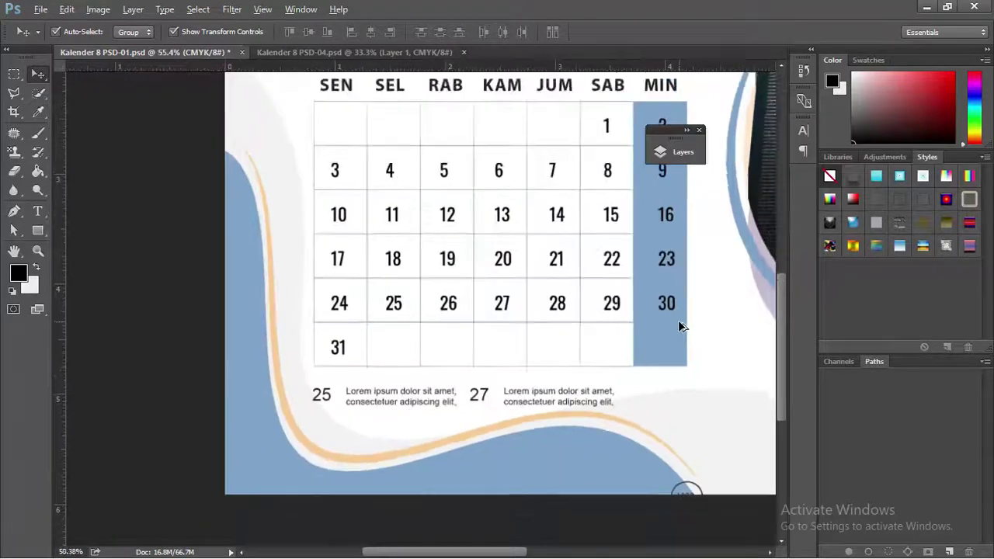
scroll(679, 326, down, 2)
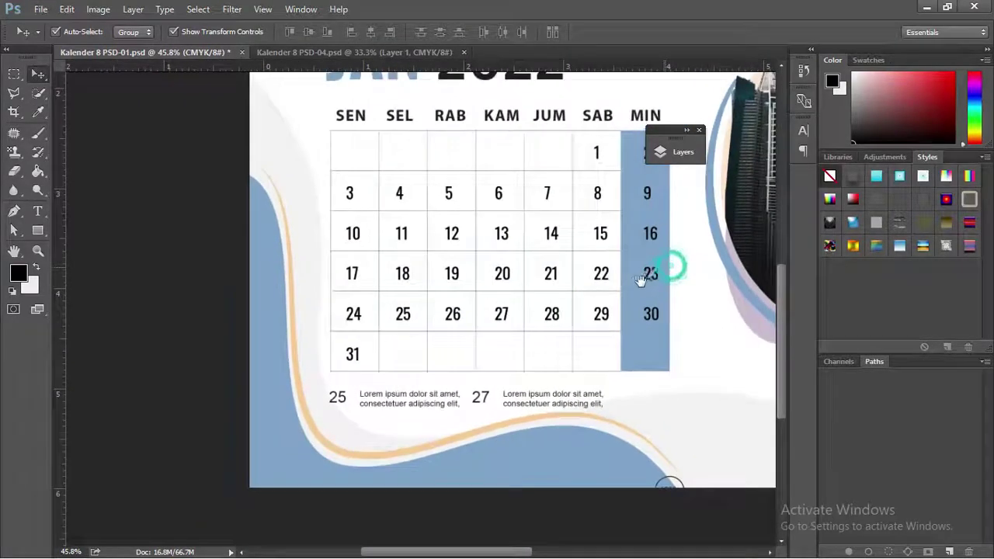
drag(639, 281, 611, 285)
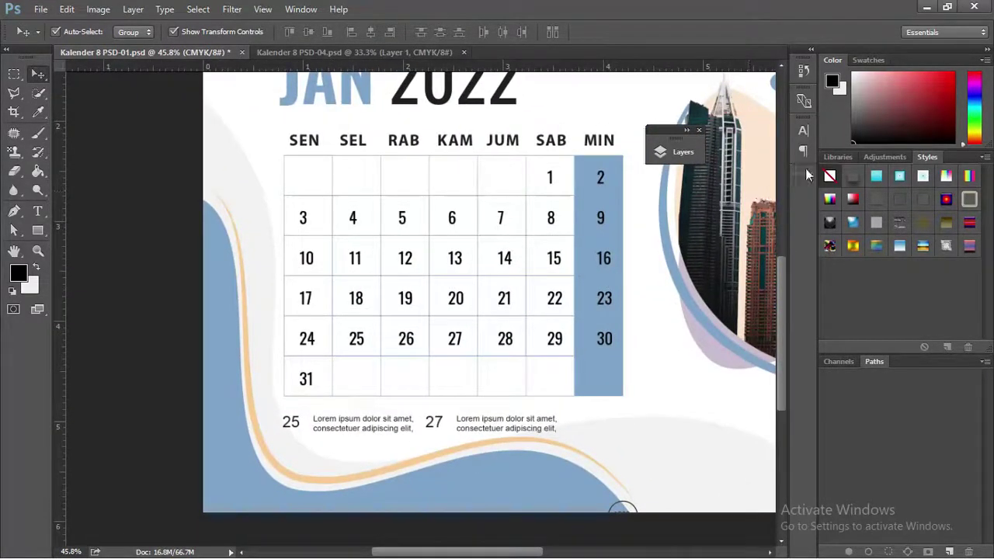
click(674, 151)
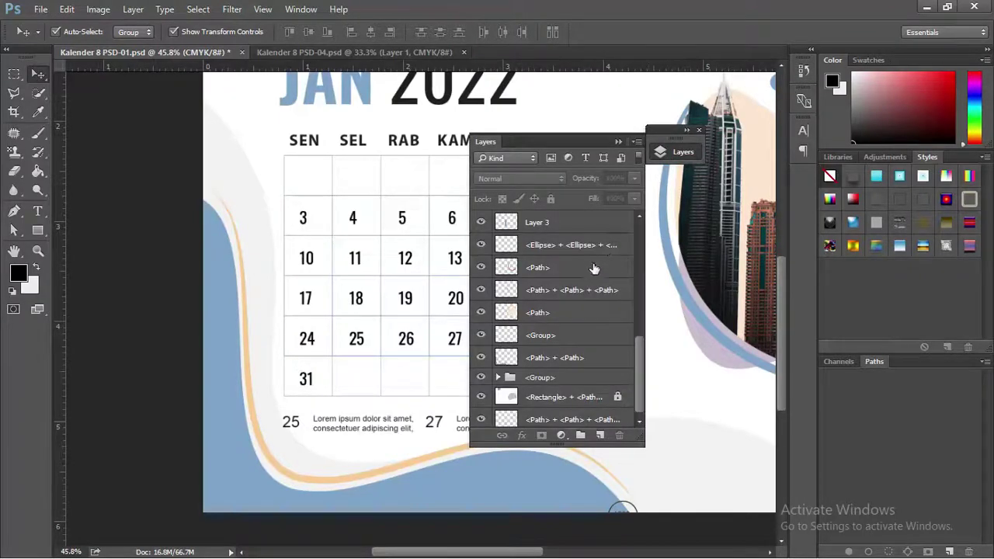
scroll(560, 360, down, 1)
click(591, 394)
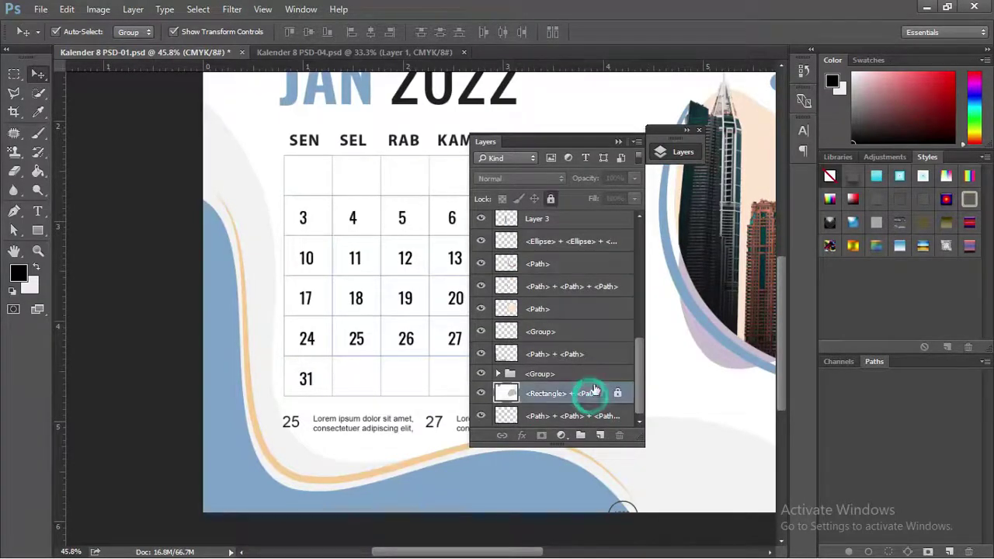
drag(553, 141, 897, 271)
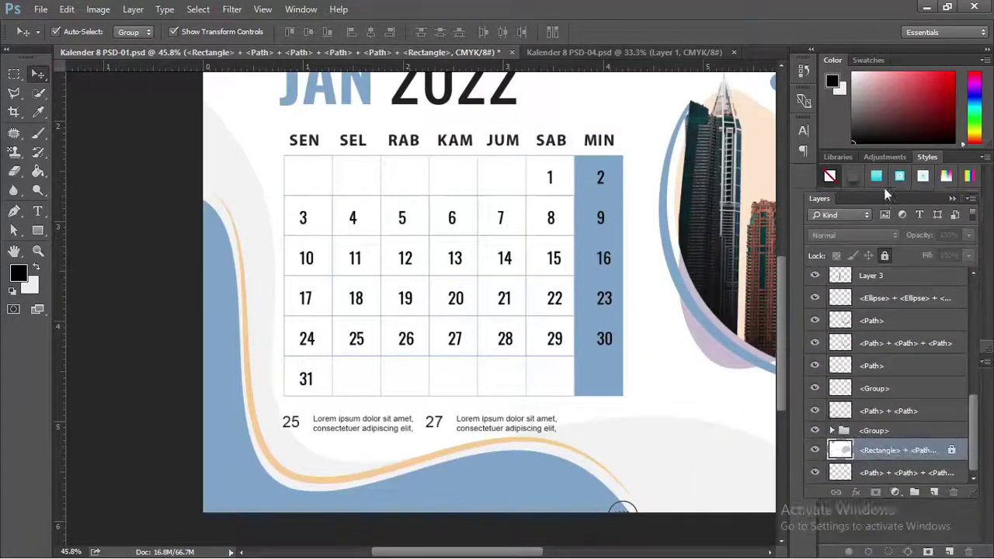
drag(897, 270, 888, 162)
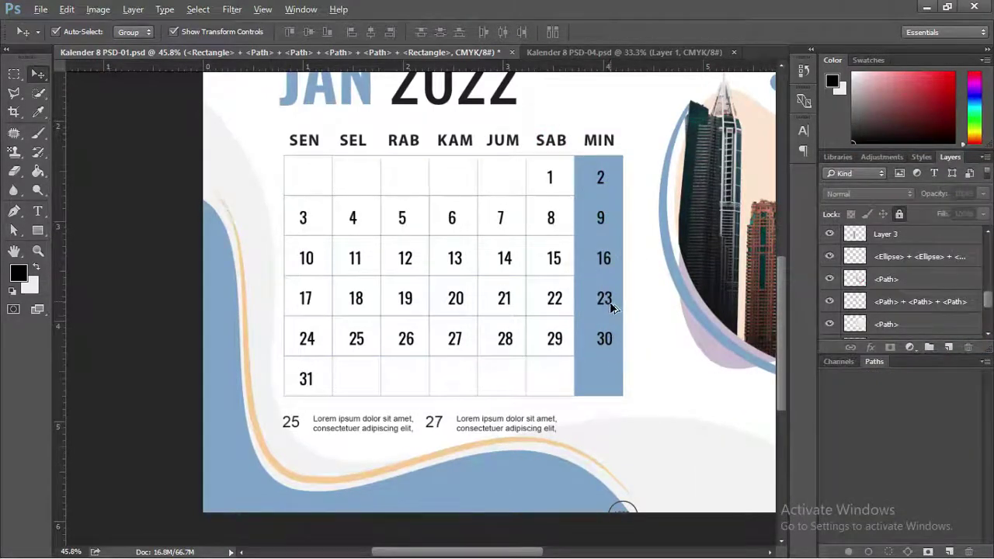
Step: Select and then deselect the blue Sunday column to check its extent
scroll(610, 299, up, 1)
click(604, 212)
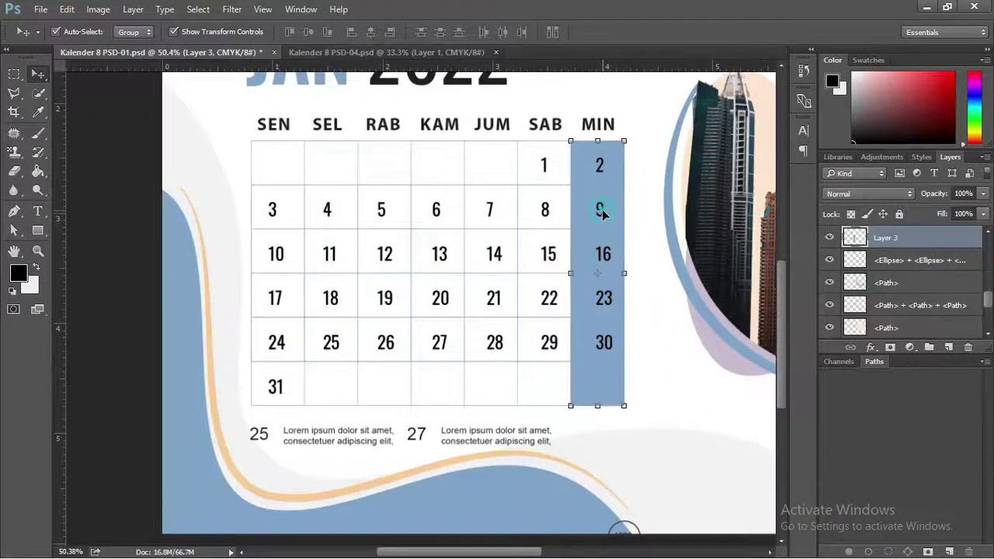
scroll(910, 287, down, 3)
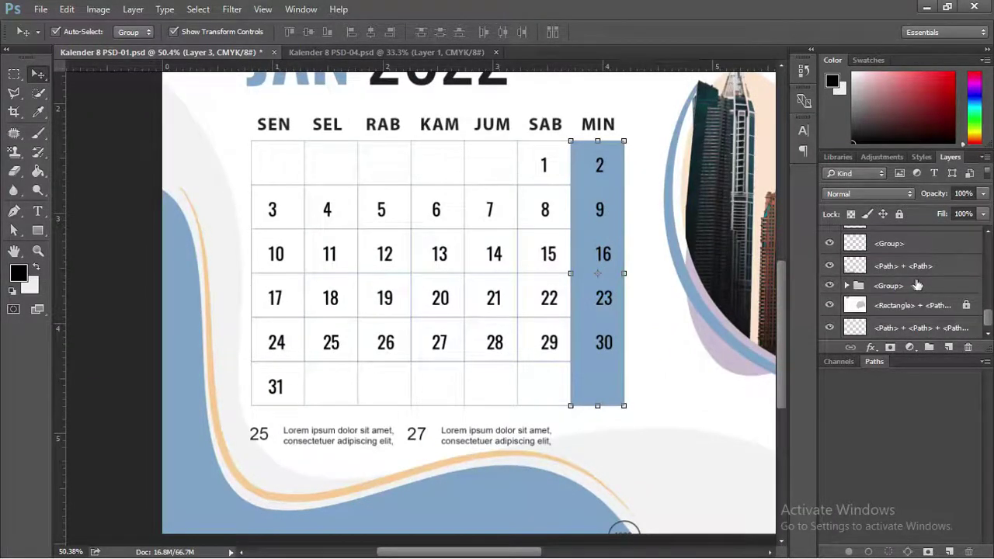
click(548, 262)
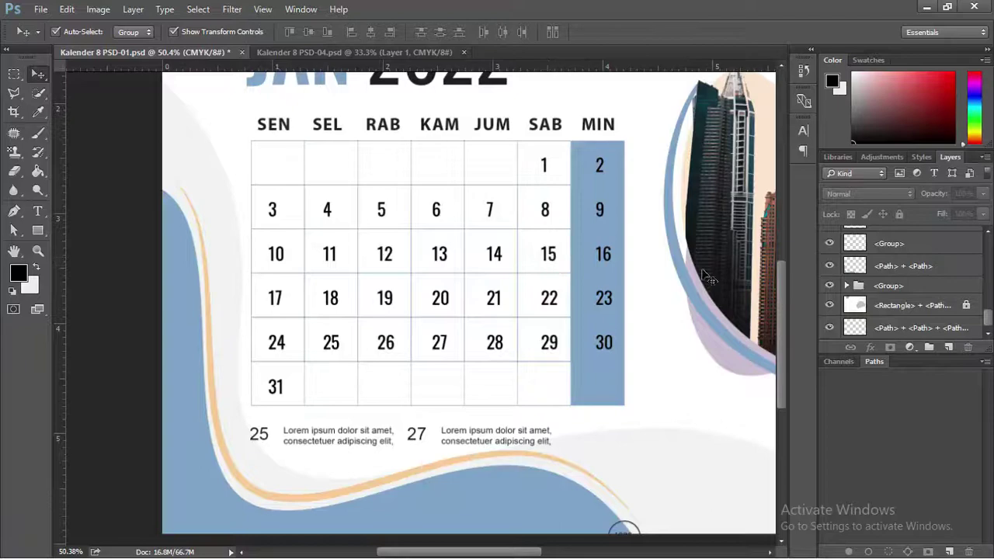
scroll(922, 285, up, 1)
scroll(890, 286, up, 1)
scroll(890, 286, up, 1)
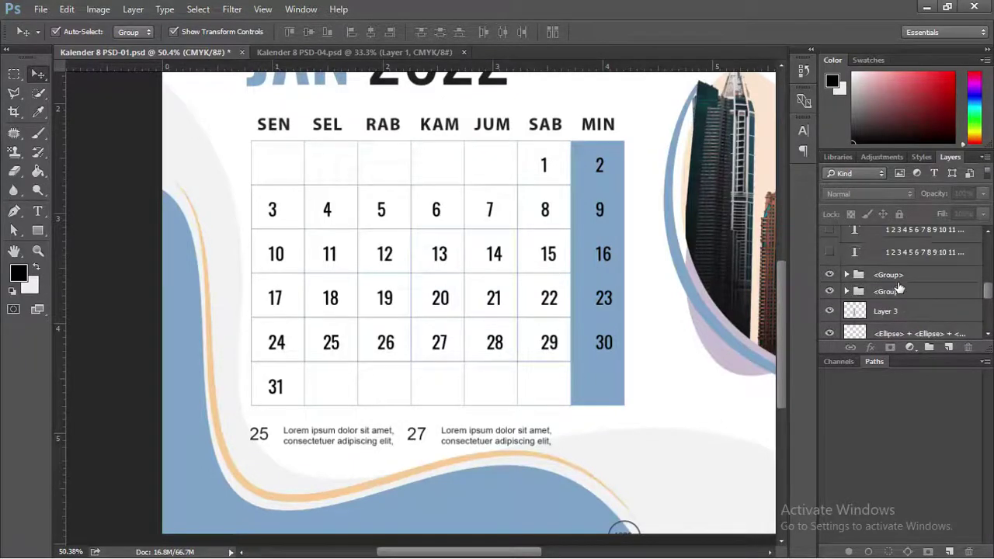
Step: Unlock the calendar dates text layer and start editing its text
scroll(886, 285, up, 2)
double_click(857, 269)
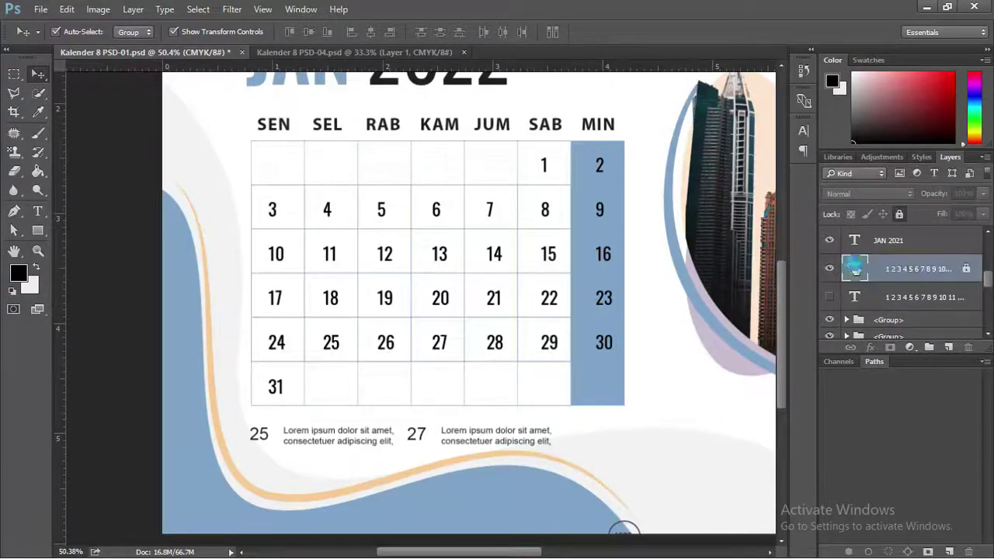
click(455, 207)
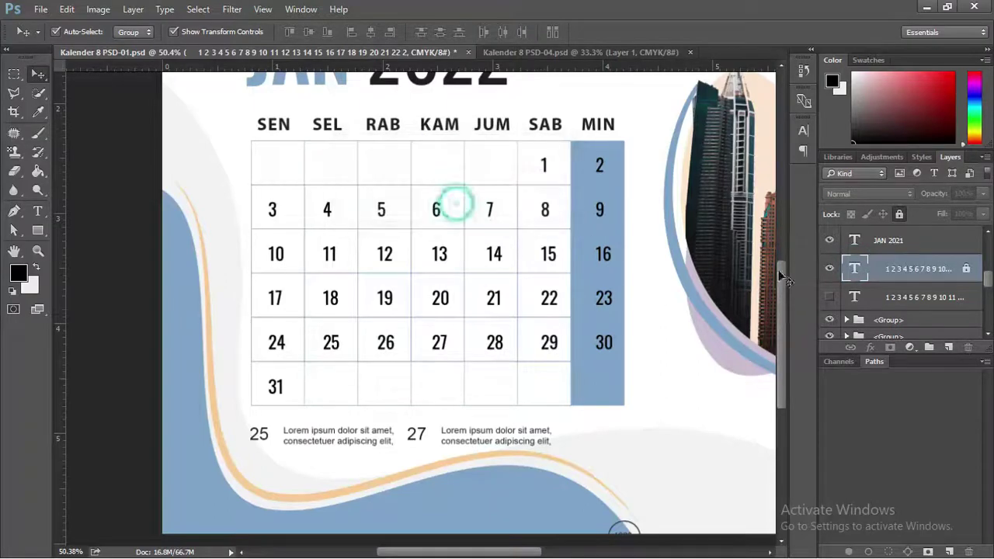
click(899, 214)
double_click(854, 271)
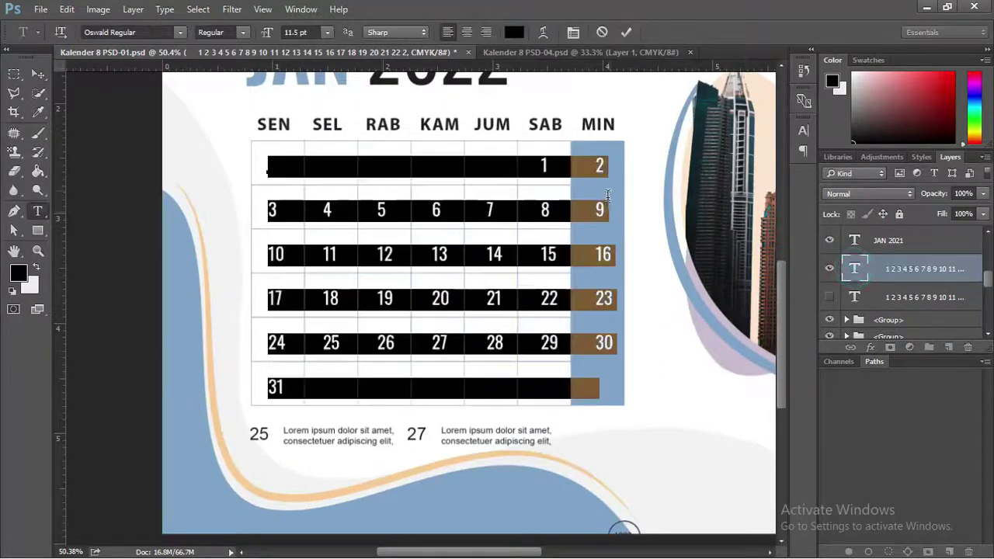
Step: Make the Sunday dates 2, 9 and 16 white and commit the text edits
click(599, 165)
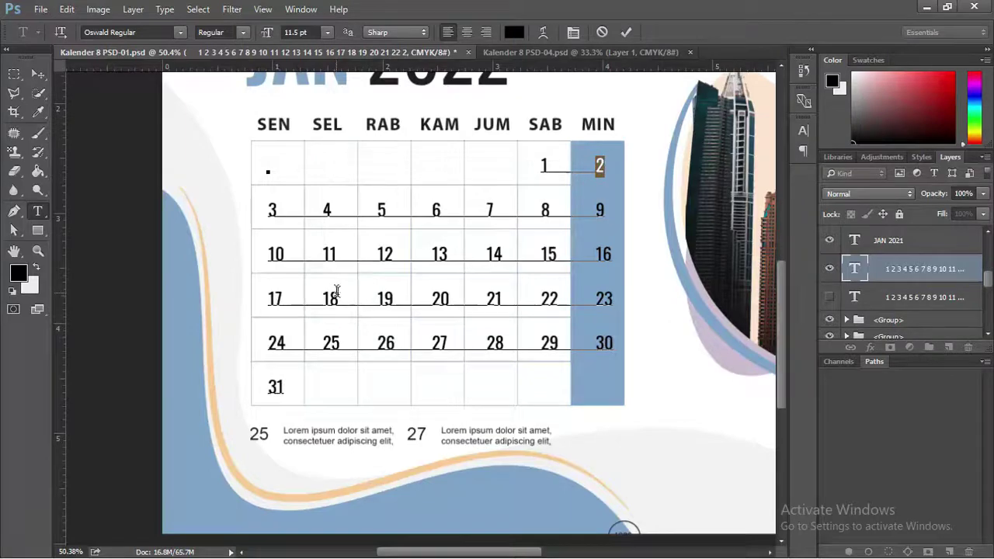
click(36, 268)
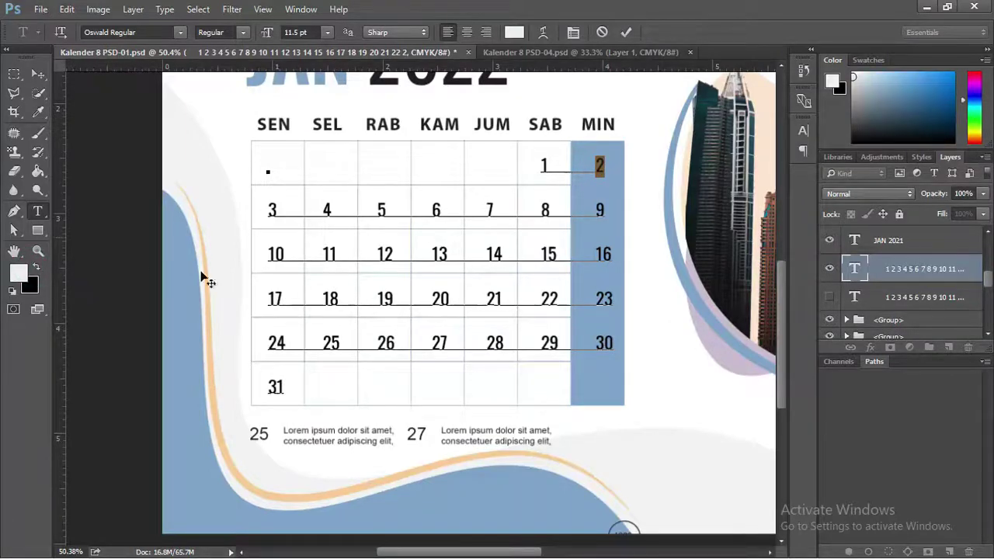
click(599, 208)
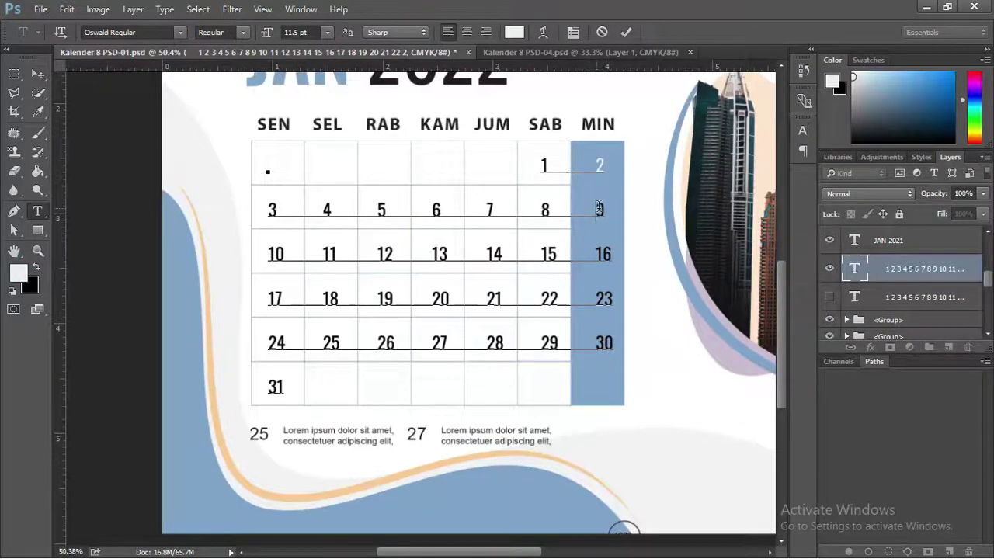
click(36, 268)
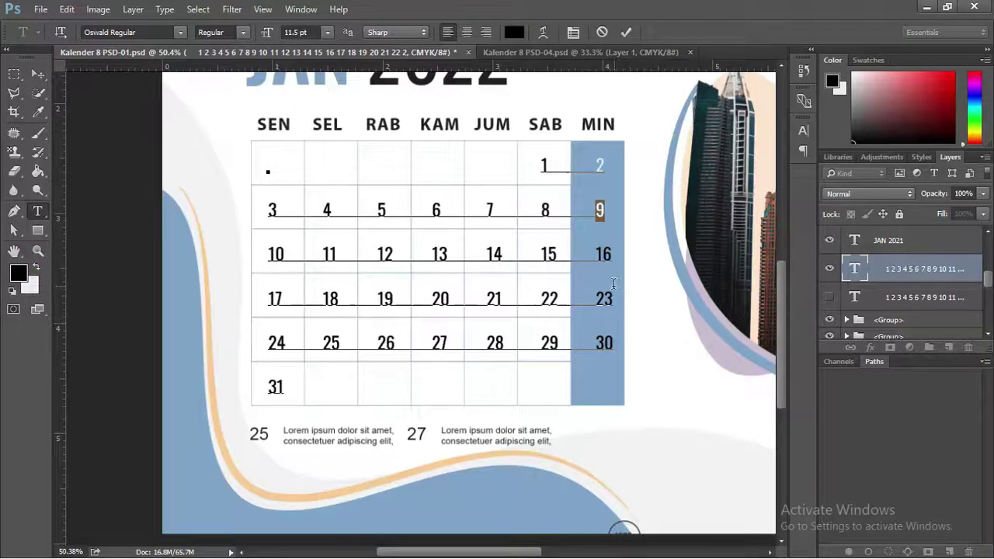
drag(599, 255, 613, 253)
drag(597, 210, 604, 210)
click(36, 268)
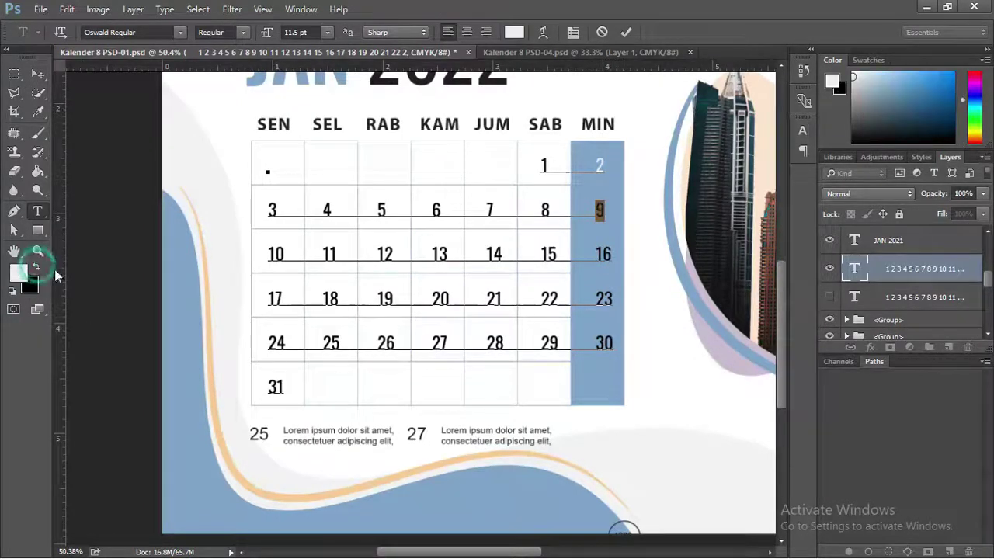
double_click(596, 254)
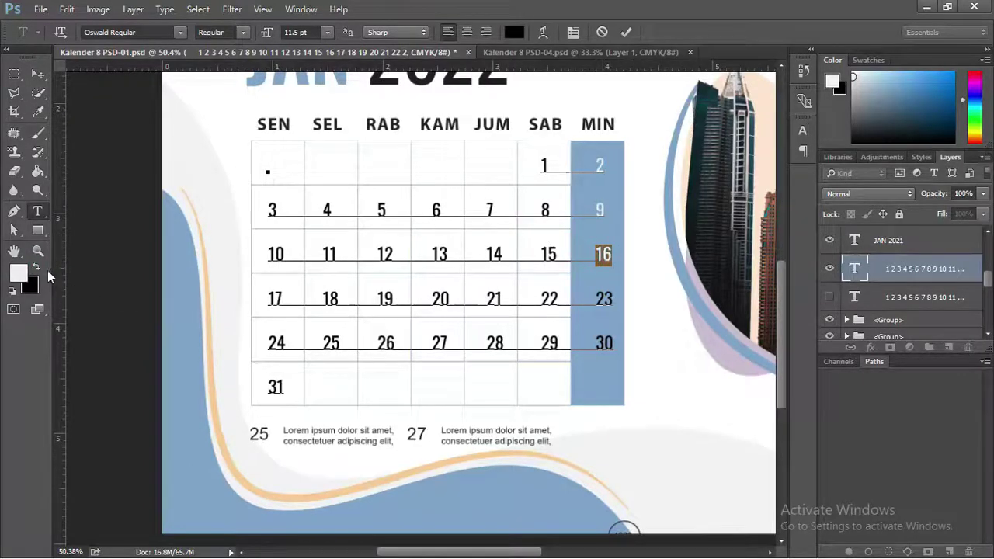
click(35, 267)
click(37, 73)
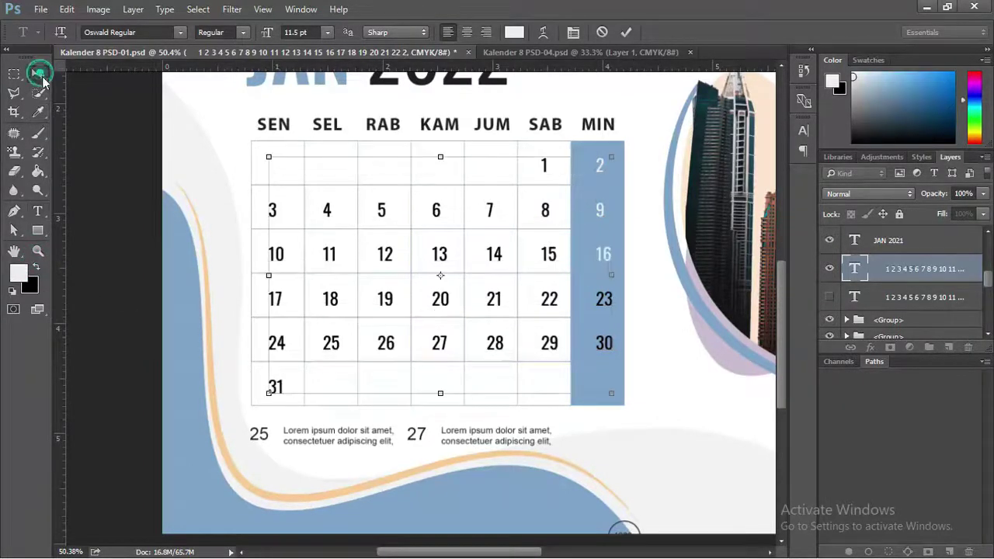
click(103, 111)
Step: Zoom out to the whole calendar and target Layer 2, the skyscraper photo
scroll(340, 316, down, 1)
scroll(339, 317, down, 1)
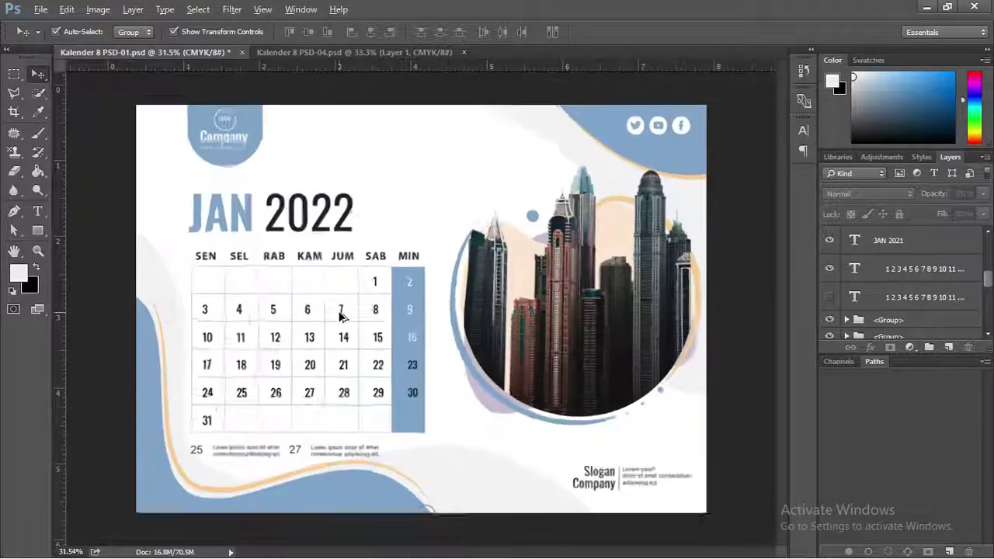
scroll(339, 316, down, 1)
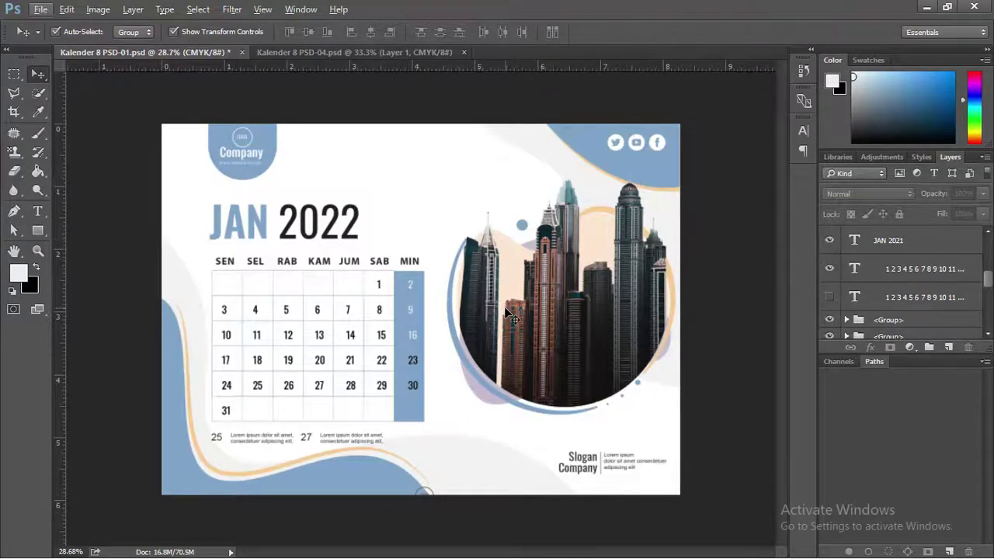
scroll(920, 287, up, 2)
scroll(919, 287, up, 3)
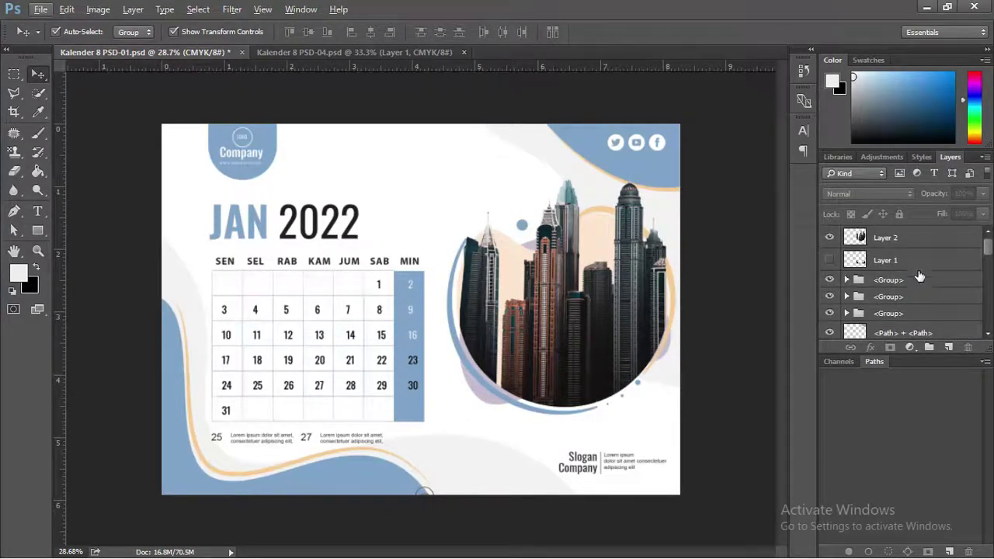
click(912, 241)
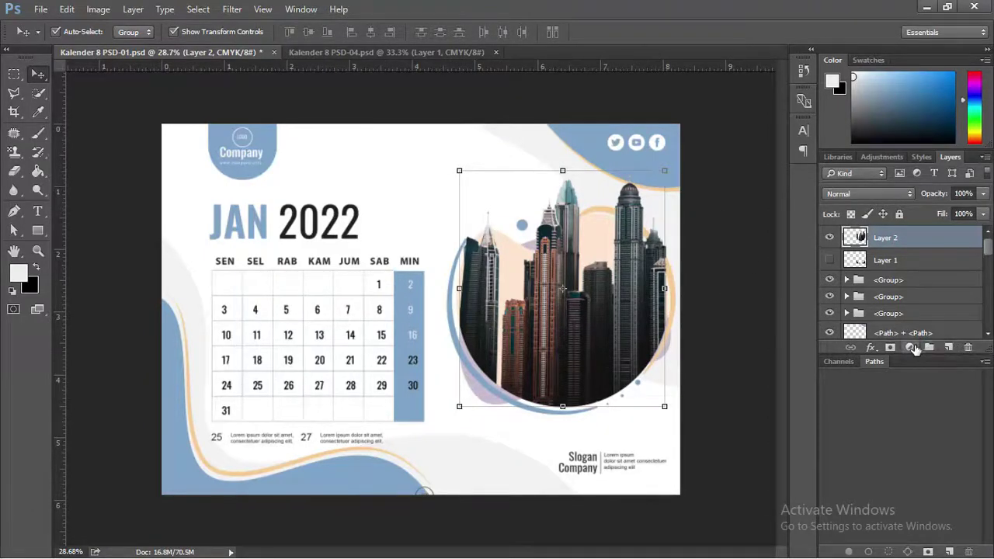
click(911, 348)
Step: Add a Hue/Saturation layer (Hue +24, Saturation −14) below Layer 2 to tint the calendar lavender
click(905, 169)
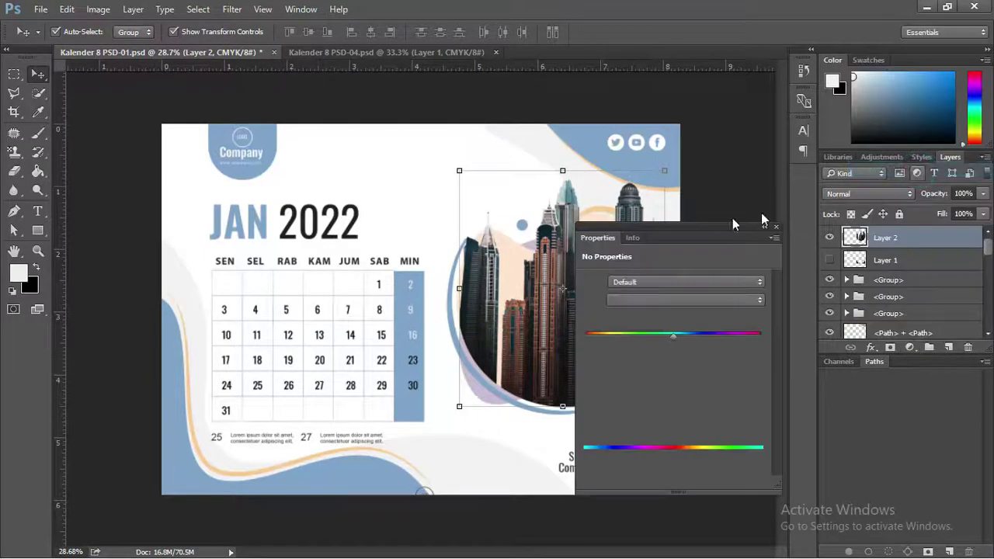
mouse_move(671, 368)
mouse_down()
mouse_move(659, 335)
mouse_move(727, 335)
mouse_move(678, 331)
mouse_move(698, 328)
mouse_up()
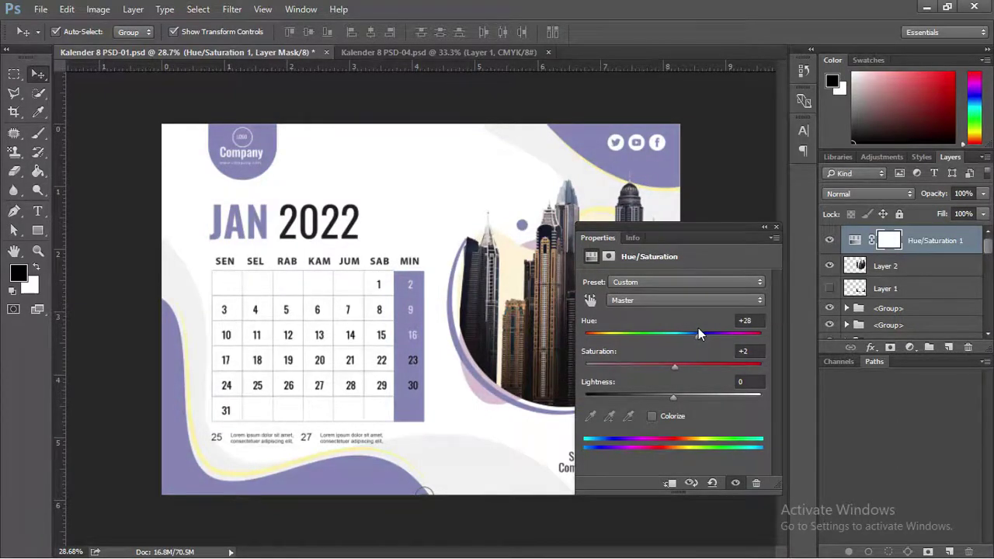
drag(675, 365, 661, 367)
drag(946, 240, 945, 271)
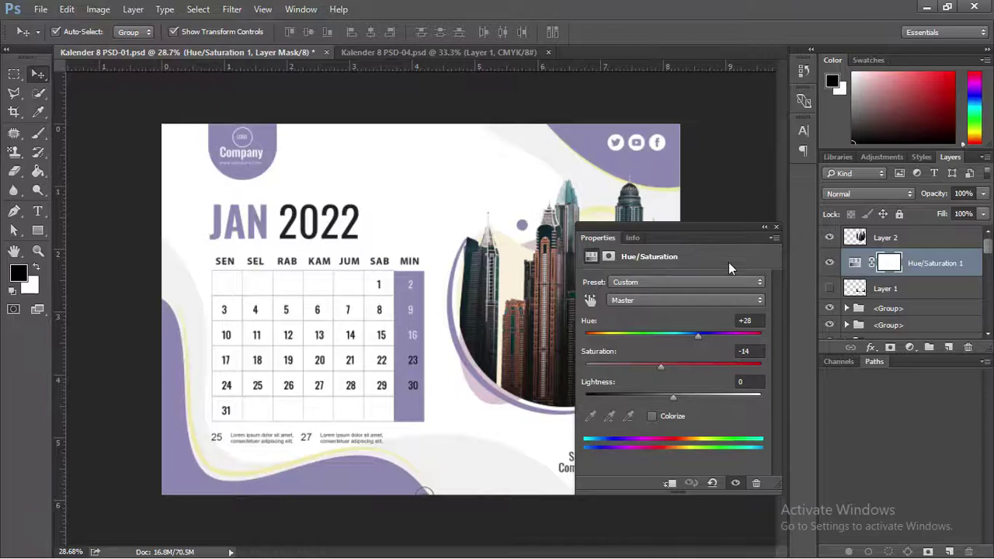
mouse_move(699, 336)
mouse_down()
mouse_move(606, 335)
mouse_move(727, 335)
mouse_move(686, 335)
mouse_move(694, 334)
mouse_up()
click(763, 228)
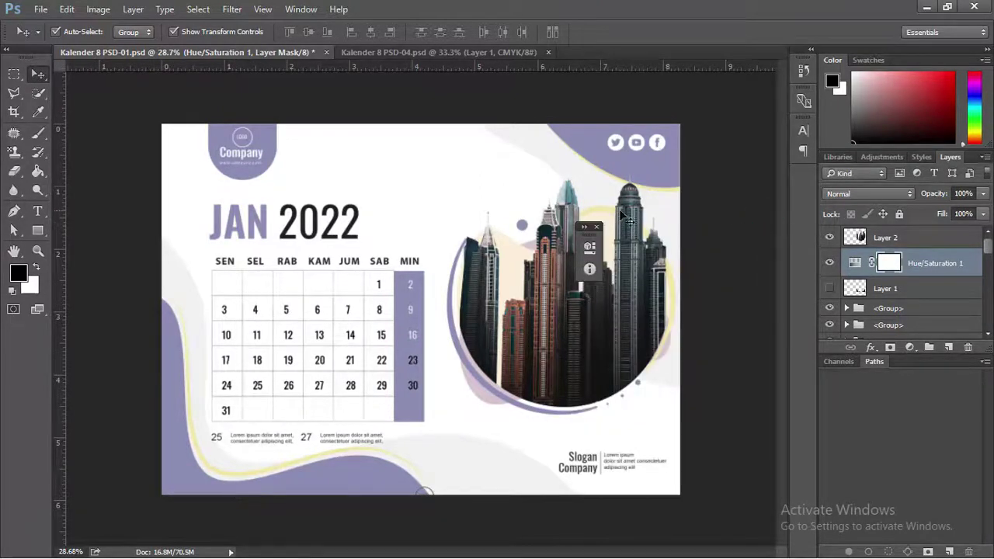
click(402, 54)
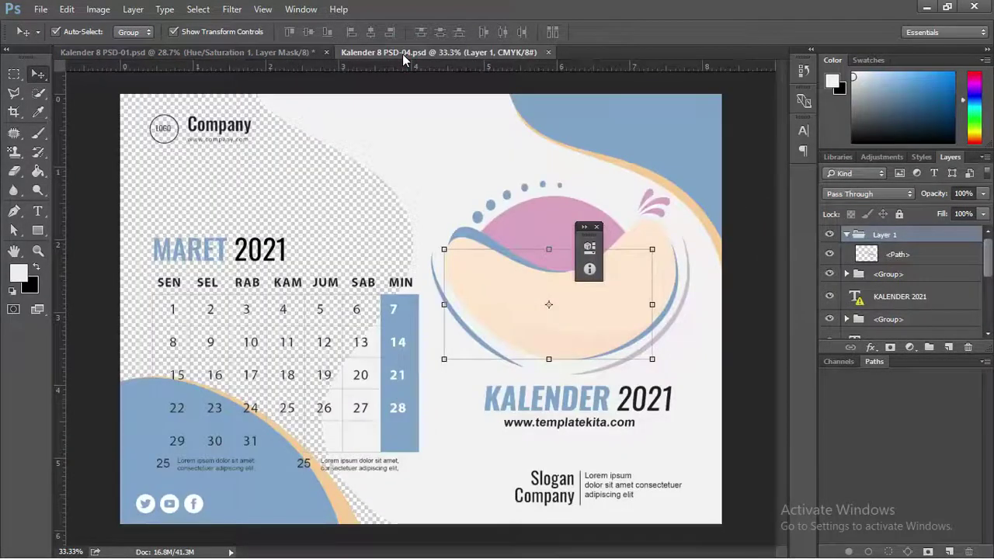
click(279, 56)
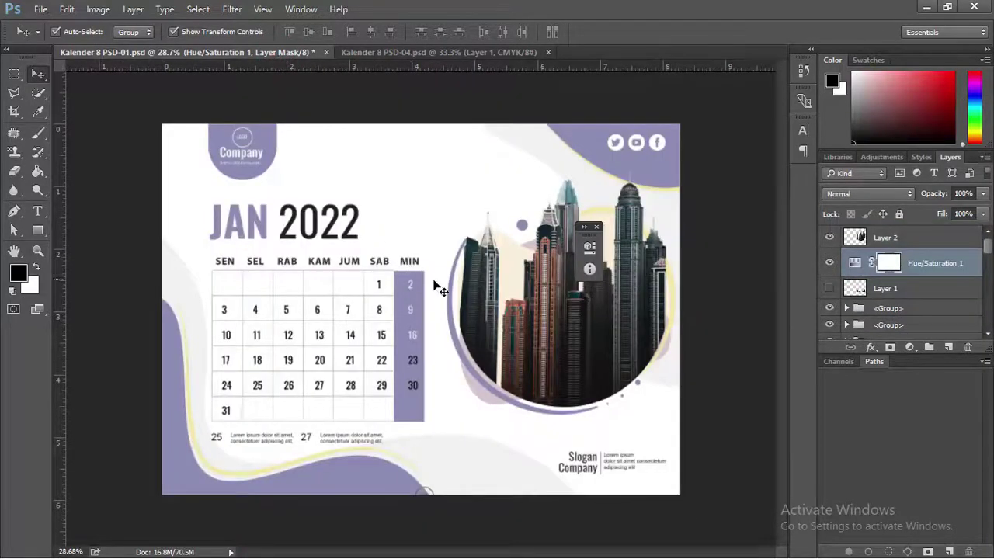
Step: Switch to CorelDRAW and bring up the Kalender 8 CDR - 3 document
key(alt+Tab)
key(alt+Tab)
key(alt+Tab)
key(alt+Tab)
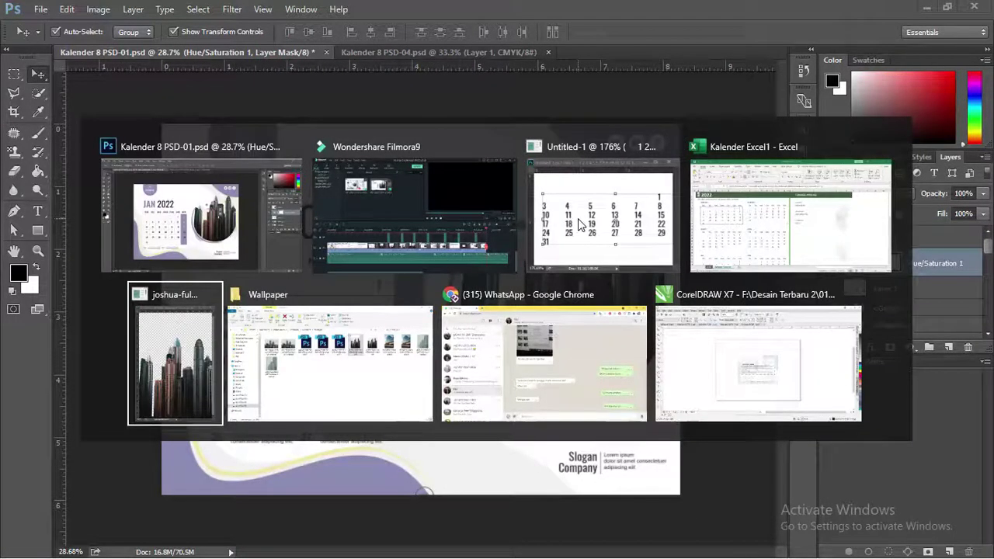
key(alt+Tab)
key(alt+Tab)
click(501, 317)
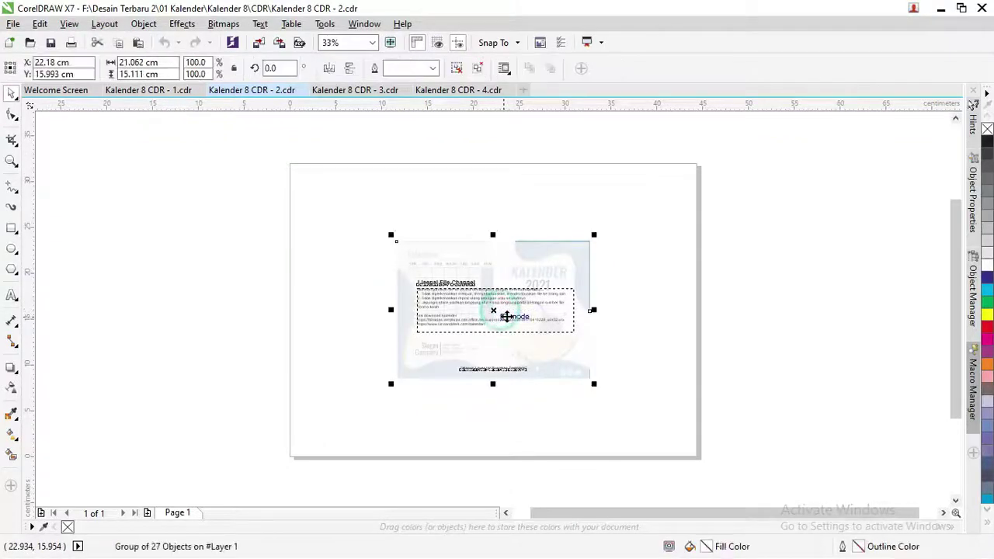
scroll(501, 317, up, 2)
click(337, 89)
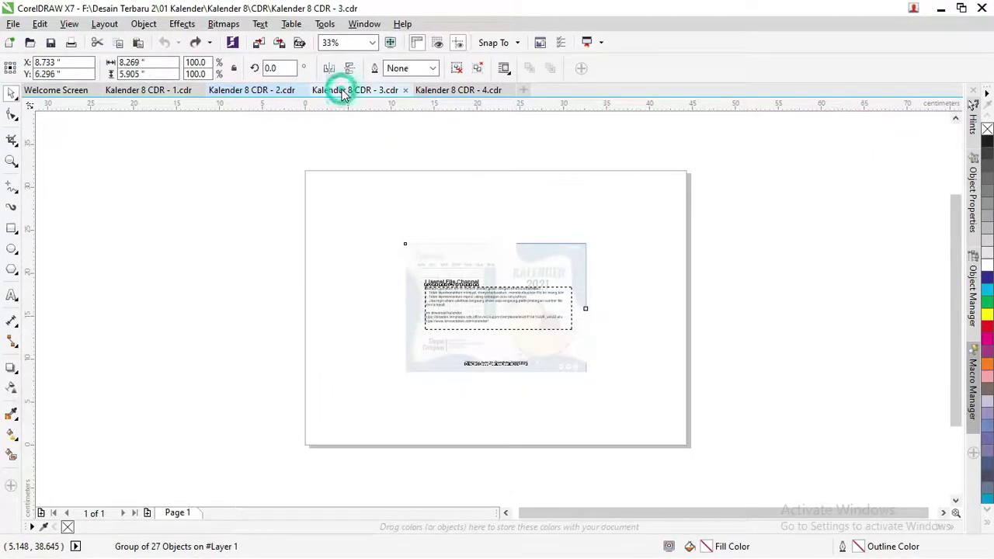
Step: Move the licence text group aside to reveal the July calendar
click(504, 327)
scroll(505, 327, up, 2)
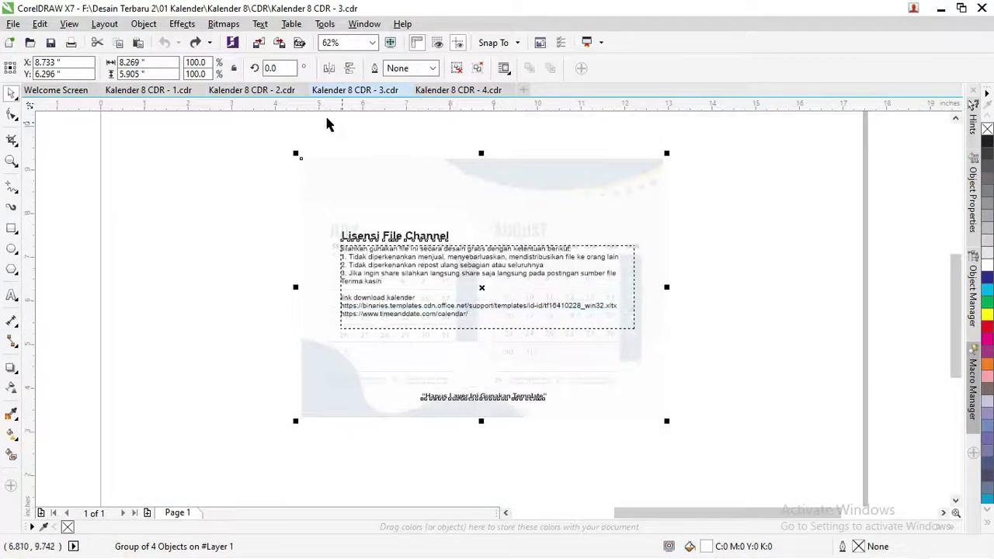
drag(426, 234, 610, 239)
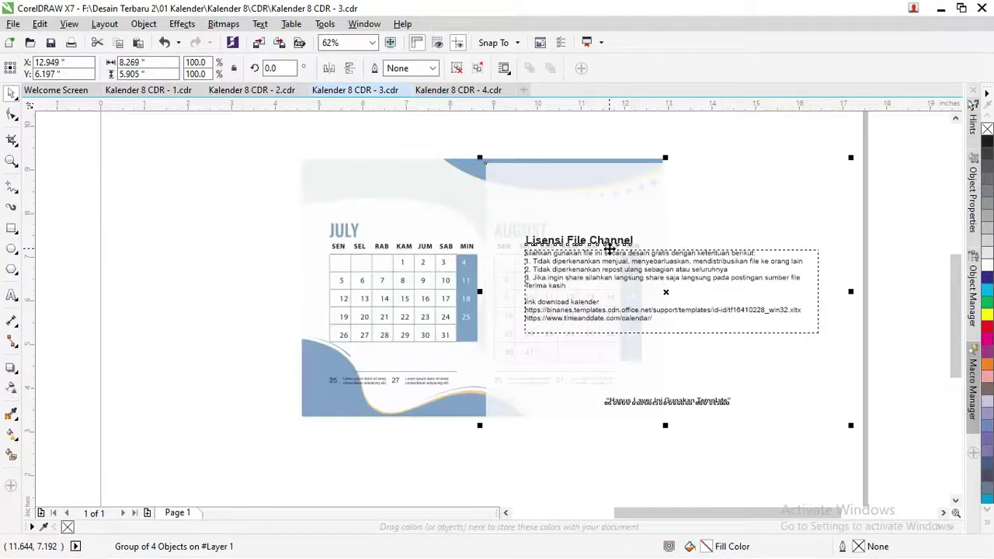
scroll(397, 299, up, 2)
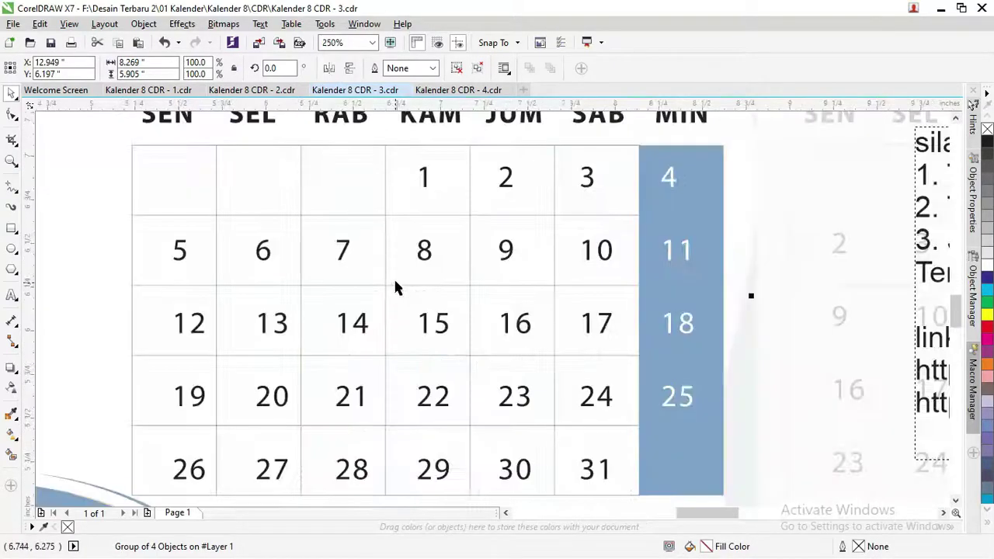
scroll(395, 288, down, 2)
drag(567, 253, 659, 299)
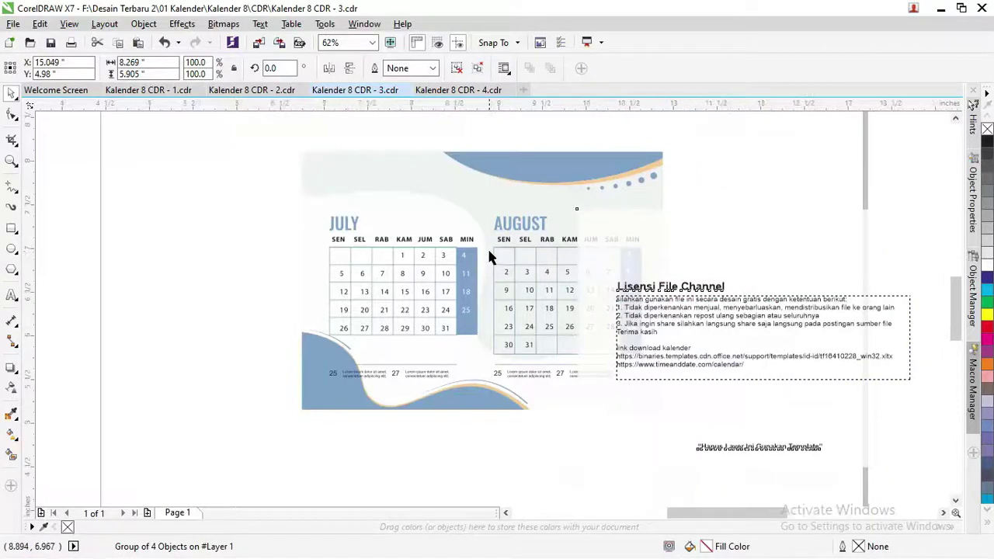
scroll(488, 249, up, 2)
Step: Close Kalender 8 CDR - 3 without saving, leaving Kalender 8 CDR - 4 showing
click(405, 91)
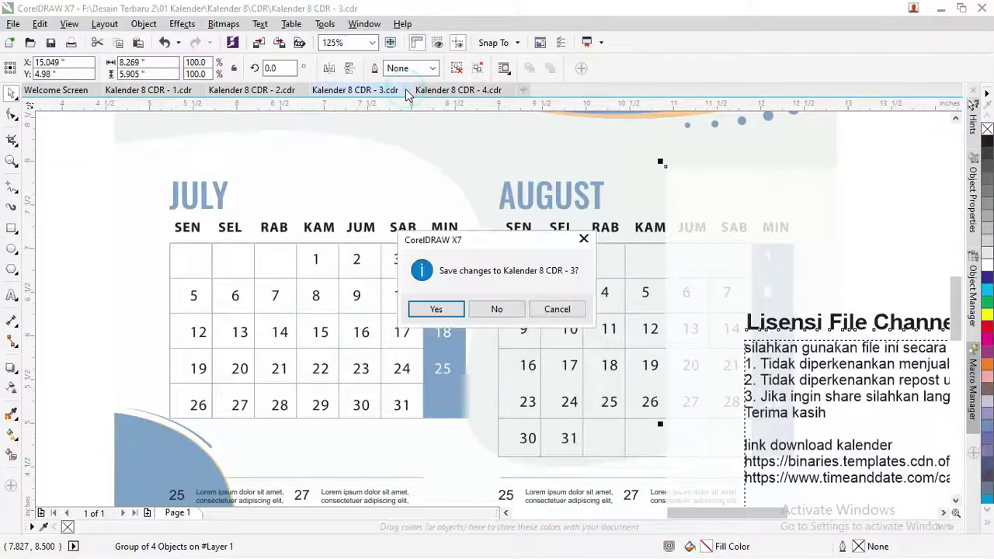
click(509, 309)
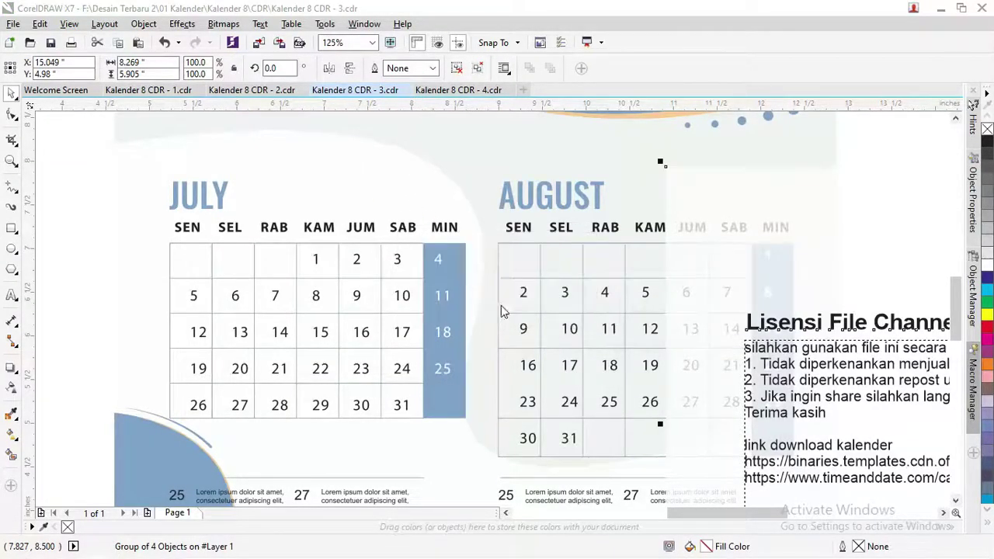
click(490, 279)
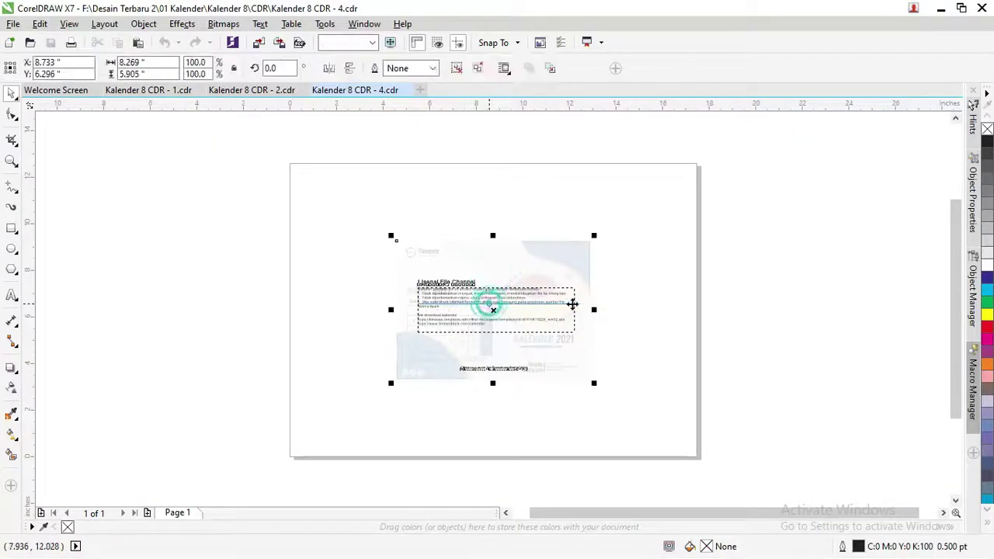
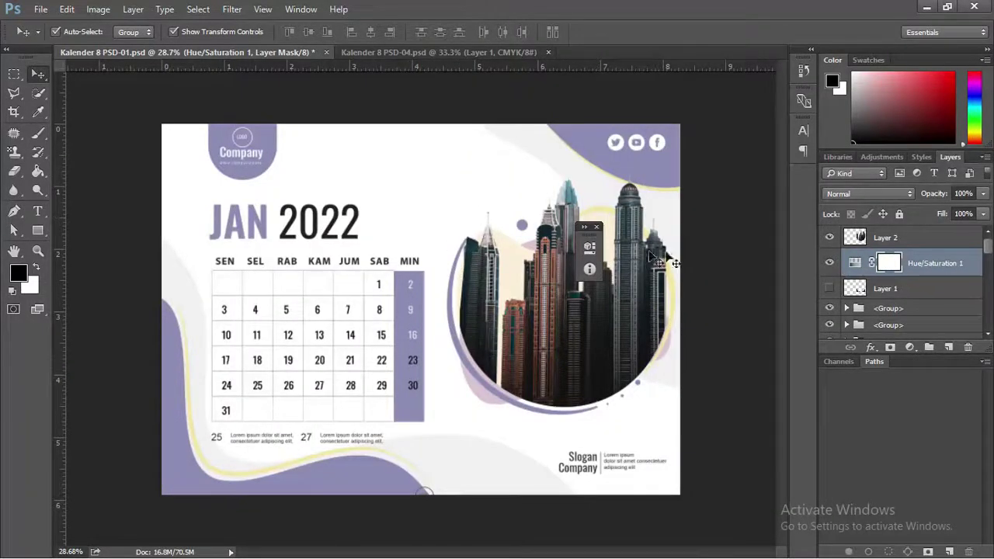
Step: Bring the cut-out skyline image to the front and start a Save As for it
click(472, 52)
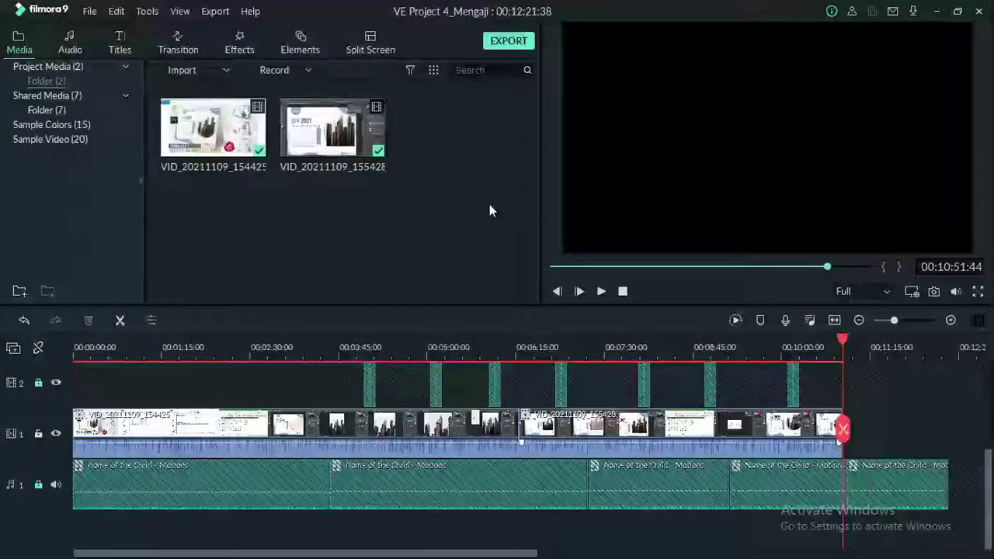
key(alt+Tab)
key(Escape)
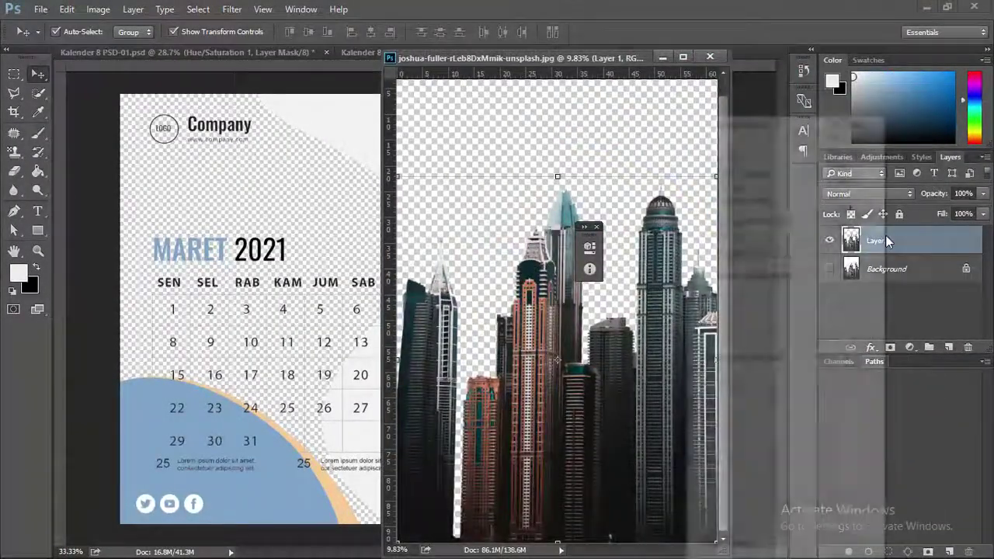
right_click(890, 242)
click(772, 224)
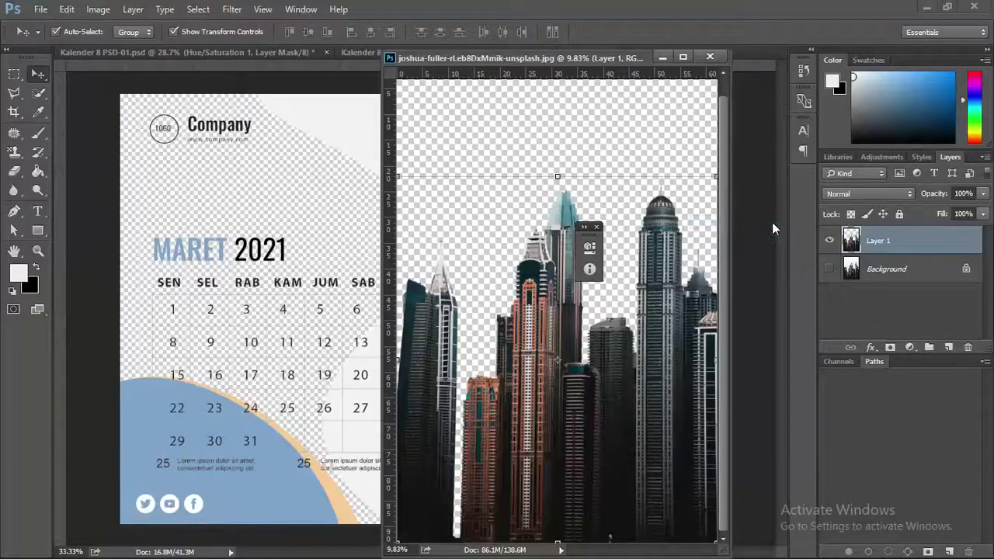
key(ctrl+shift+s)
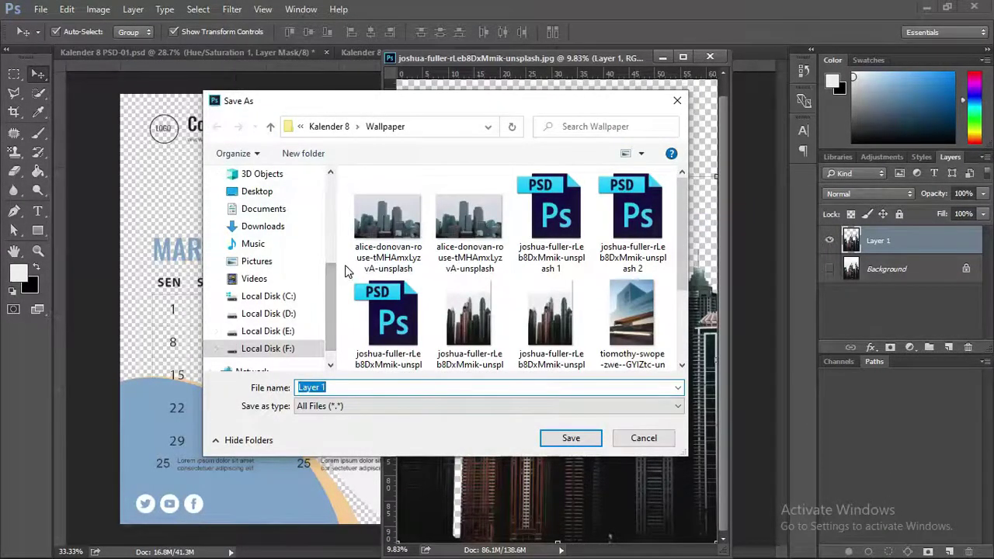
Step: Save the skyline image as 'gedung' under This PC > Pictures
click(257, 261)
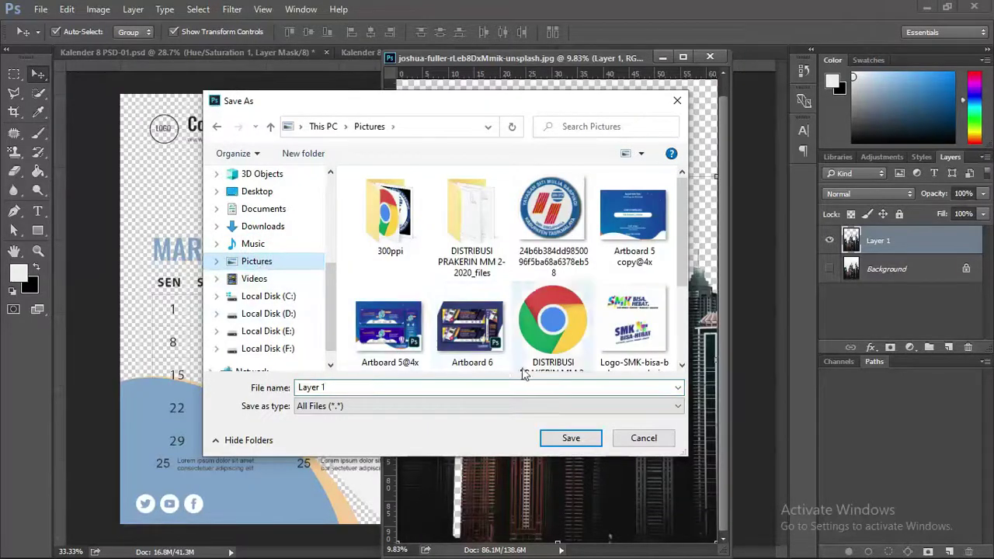
scroll(524, 365, down, 2)
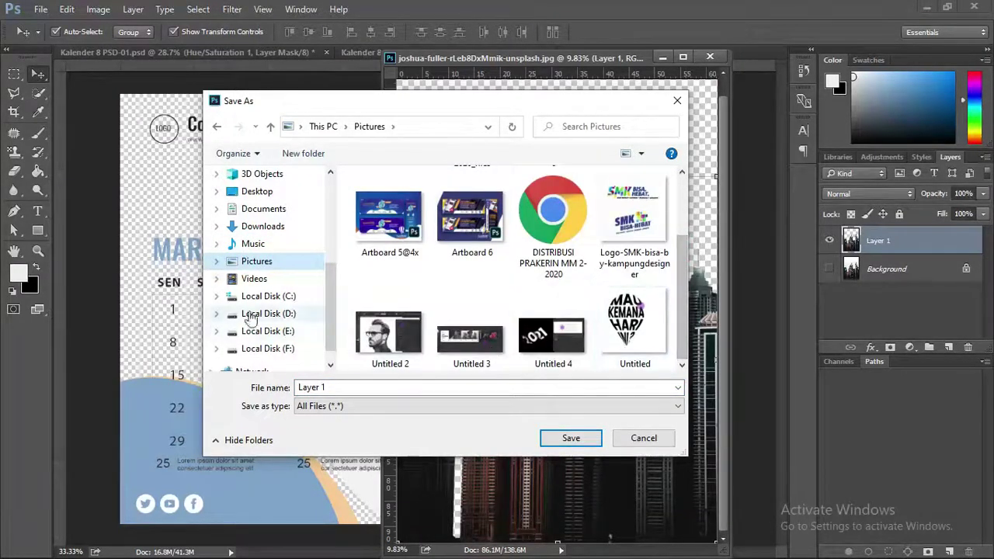
click(346, 388)
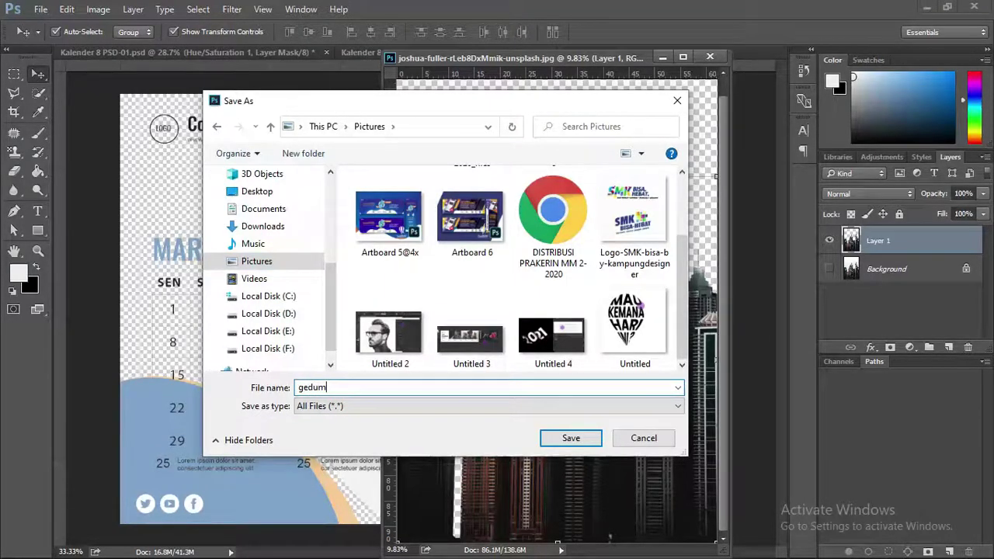
drag(342, 387, 319, 387)
click(570, 439)
Step: Browse to the Pictures folder in File Explorer and refresh it to show gedung
key(alt+Tab)
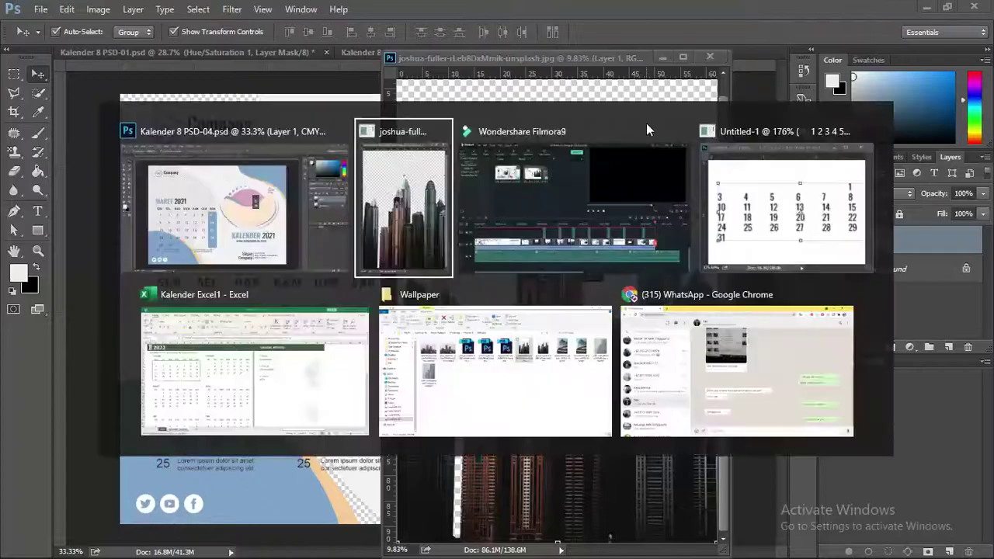
key(alt+Tab)
key(alt+Tab)
key(alt+Tab)
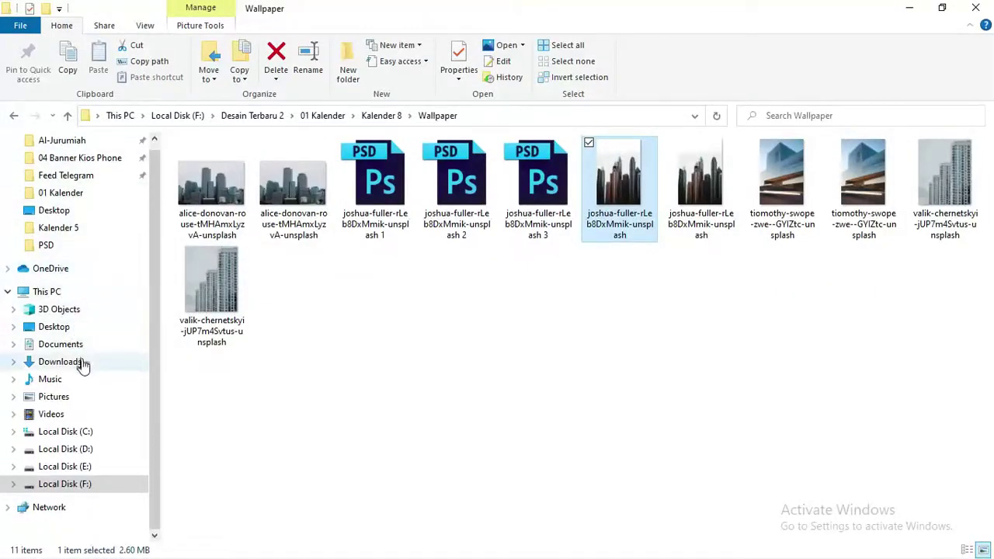
click(71, 397)
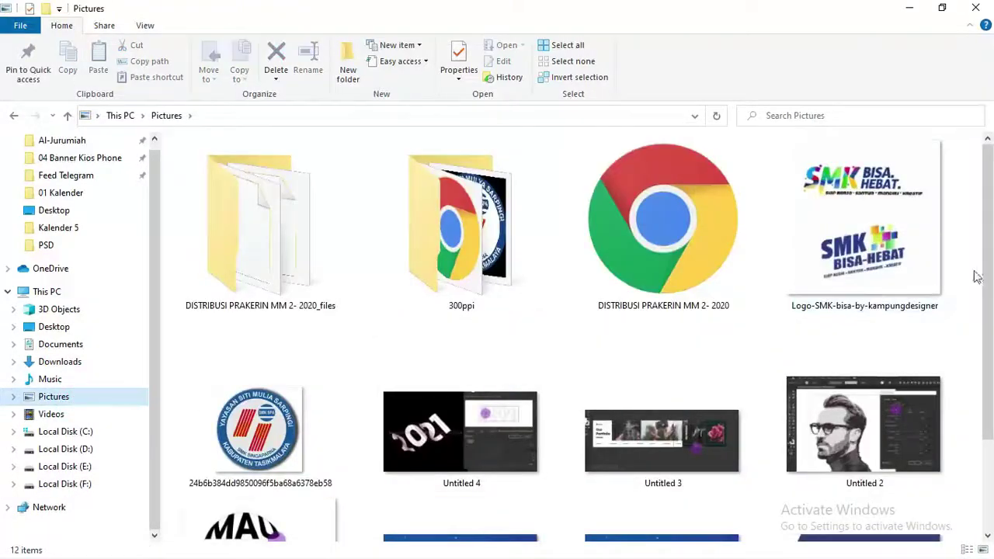
scroll(974, 277, down, 2)
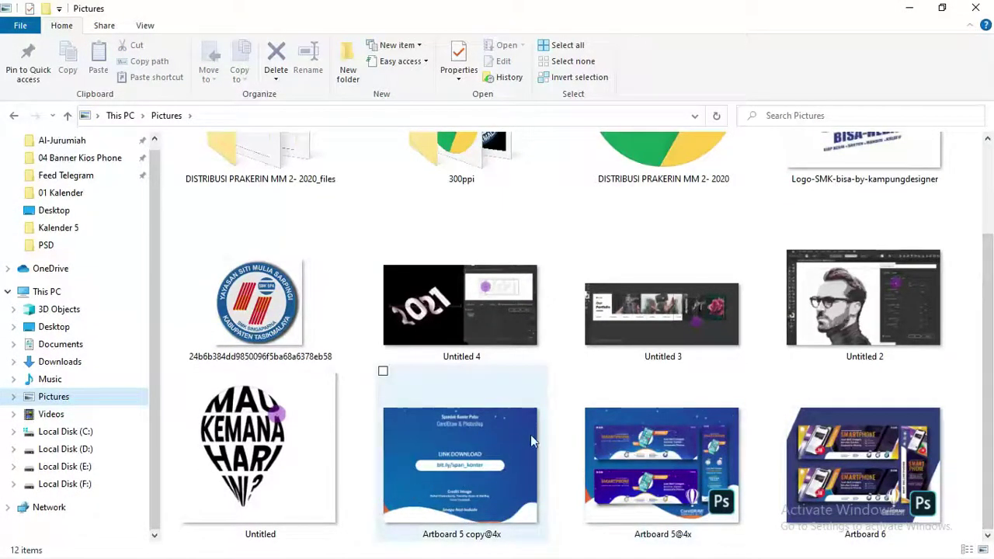
right_click(760, 373)
click(798, 219)
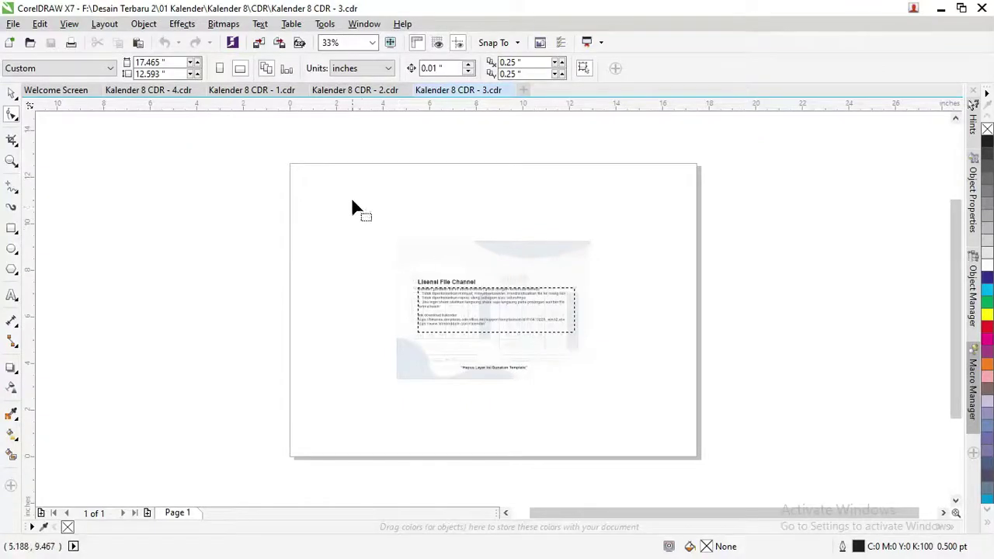
Step: In Kalender 8 CDR - 3, ungroup and move the licence text aside, then close without saving
click(10, 93)
click(208, 161)
click(480, 312)
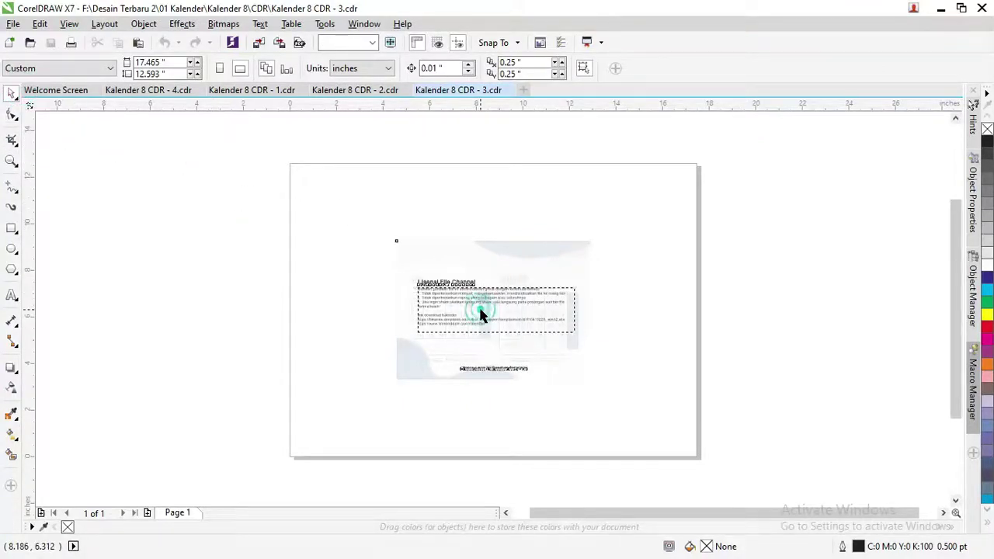
scroll(480, 312, up, 4)
scroll(482, 308, down, 3)
scroll(406, 271, down, 2)
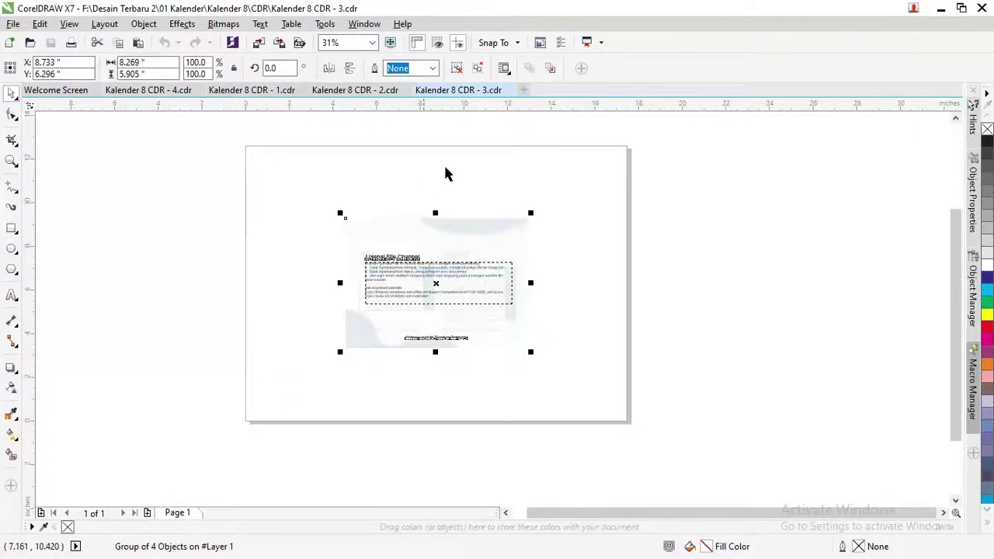
right_click(450, 257)
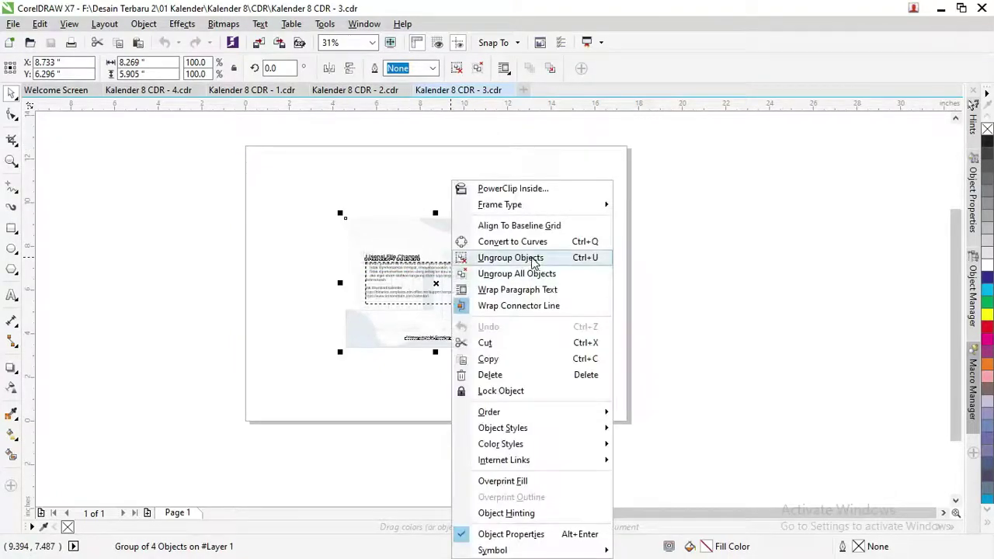
click(531, 256)
scroll(458, 274, up, 2)
click(441, 271)
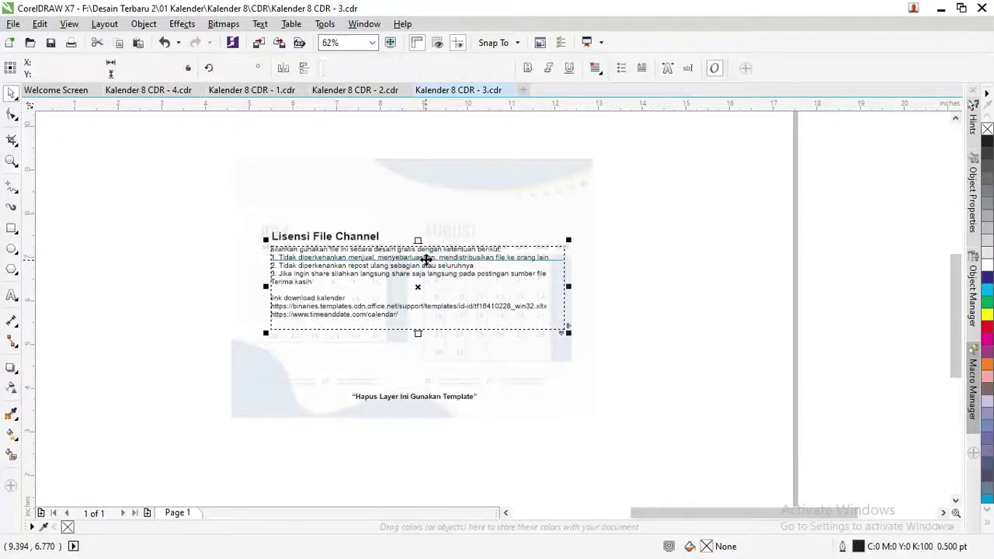
shift+click(422, 218)
drag(422, 218, 705, 250)
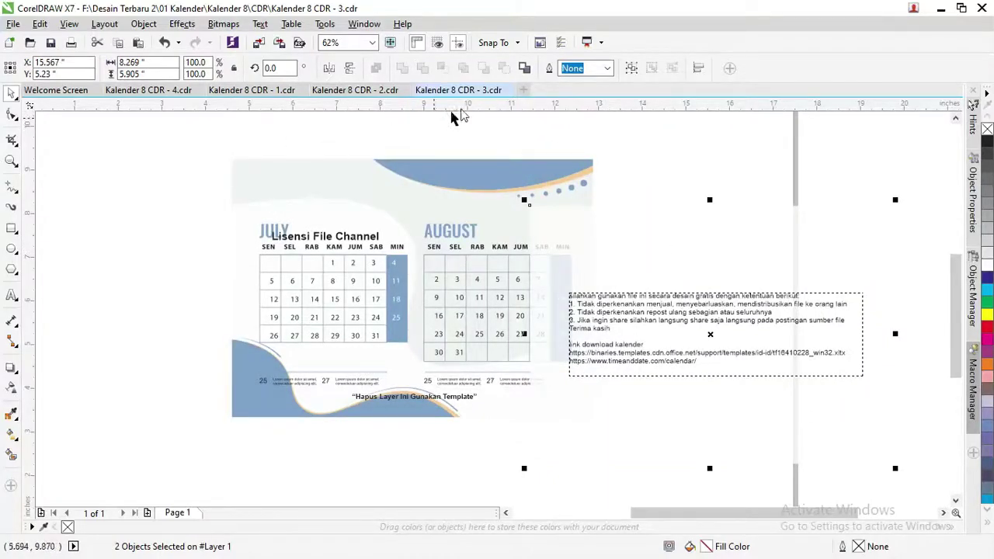
mouse_move(458, 90)
click(511, 91)
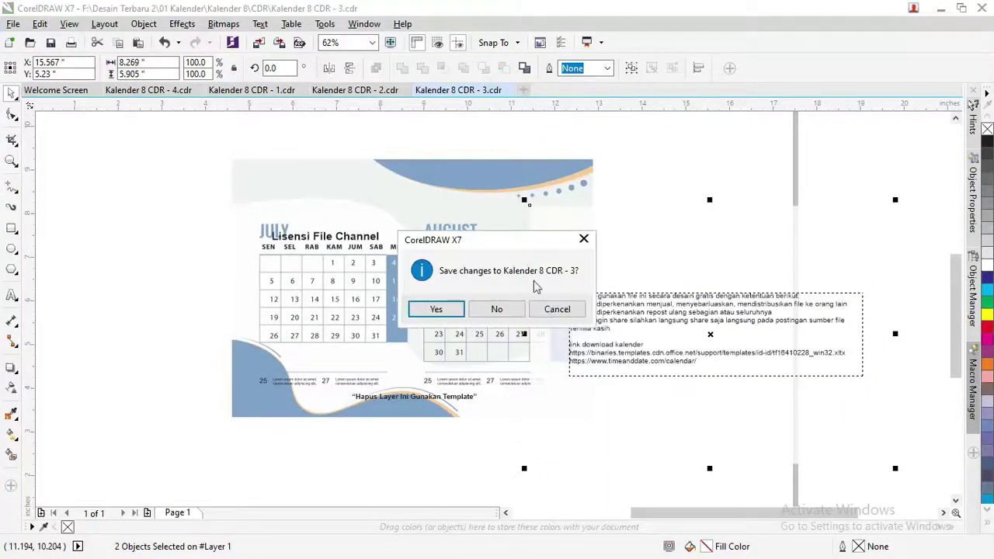
click(498, 309)
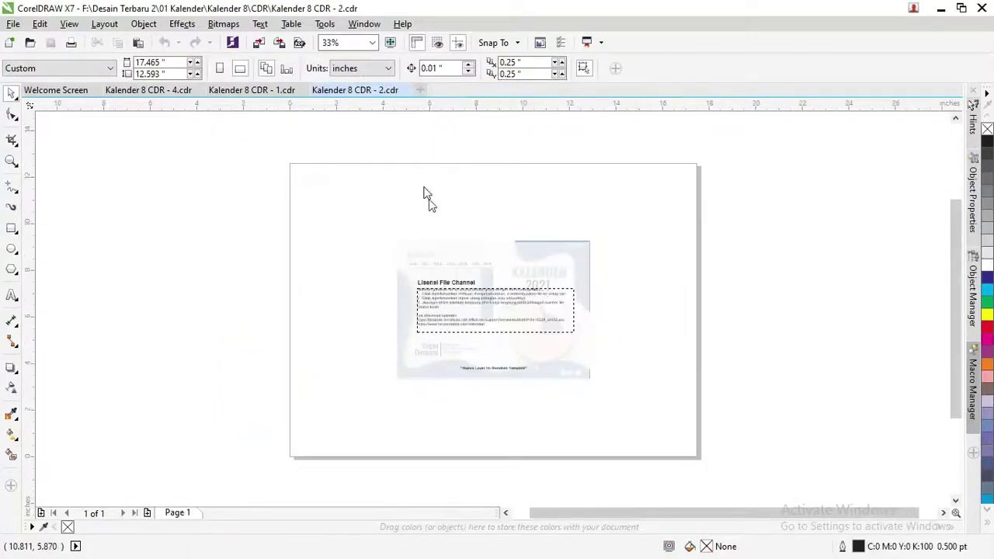
Step: In Kalender 8 CDR - 2, ungroup the calendar and move the licence notice beside the Februari page
click(492, 315)
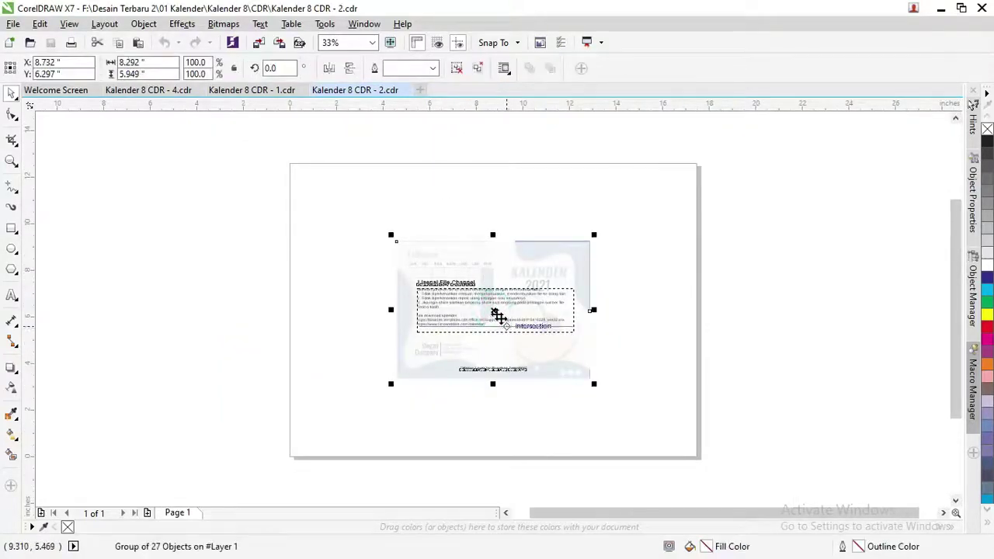
right_click(482, 310)
click(543, 257)
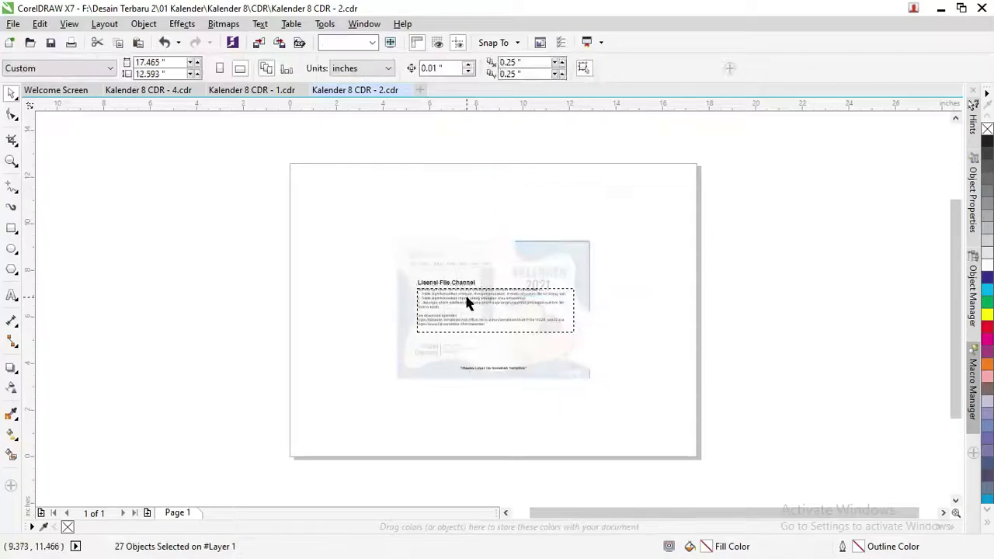
click(471, 302)
scroll(471, 302, up, 2)
scroll(469, 300, up, 3)
scroll(538, 307, down, 3)
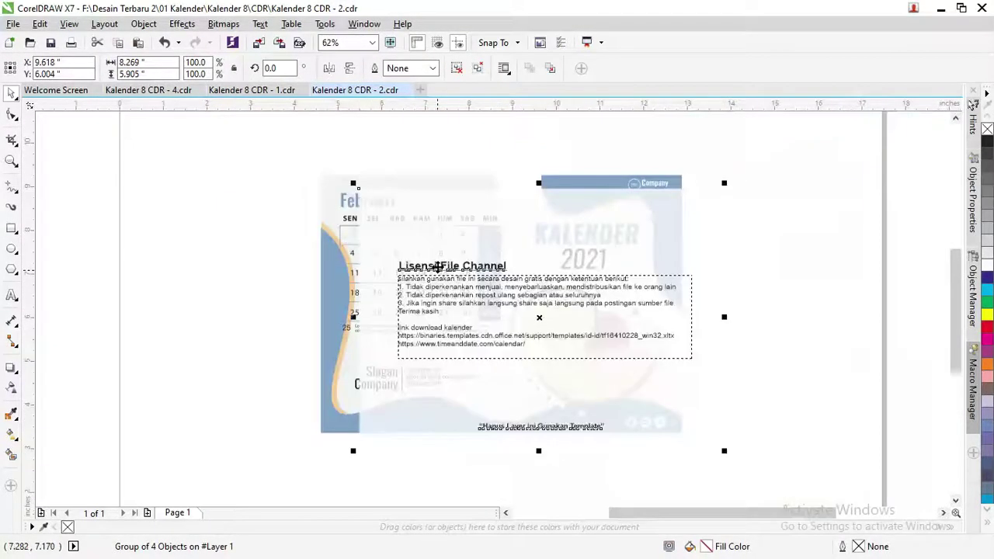
mouse_move(435, 270)
mouse_down()
mouse_move(670, 333)
mouse_move(702, 292)
mouse_up()
scroll(588, 333, up, 3)
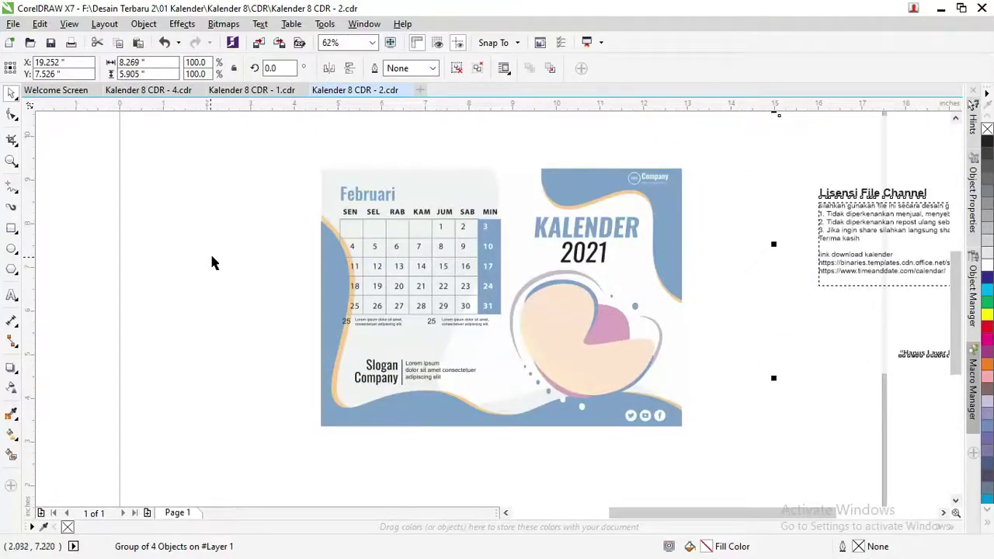
Step: Drag the gedung image from the Pictures folder onto the CorelDRAW canvas
key(alt+Tab)
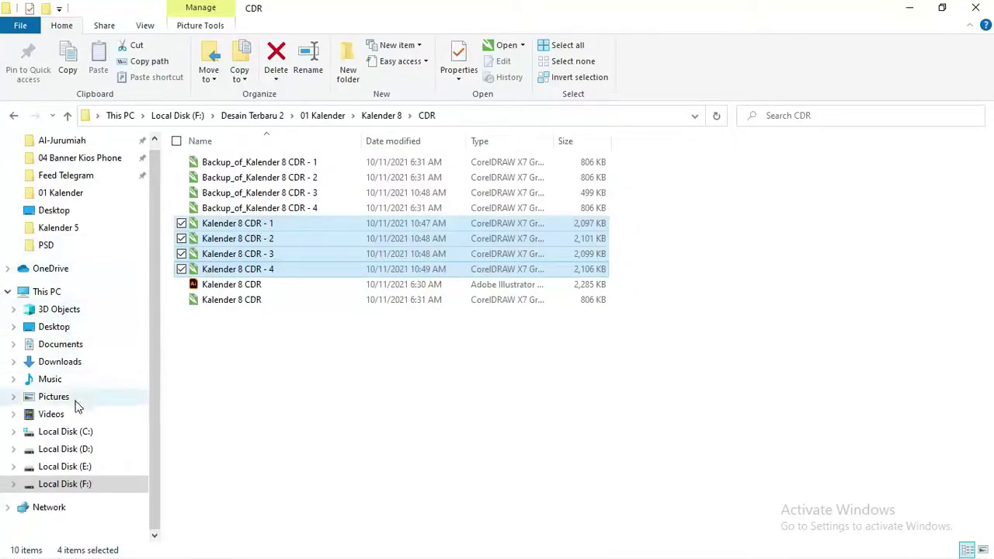
click(71, 397)
scroll(454, 475, down, 3)
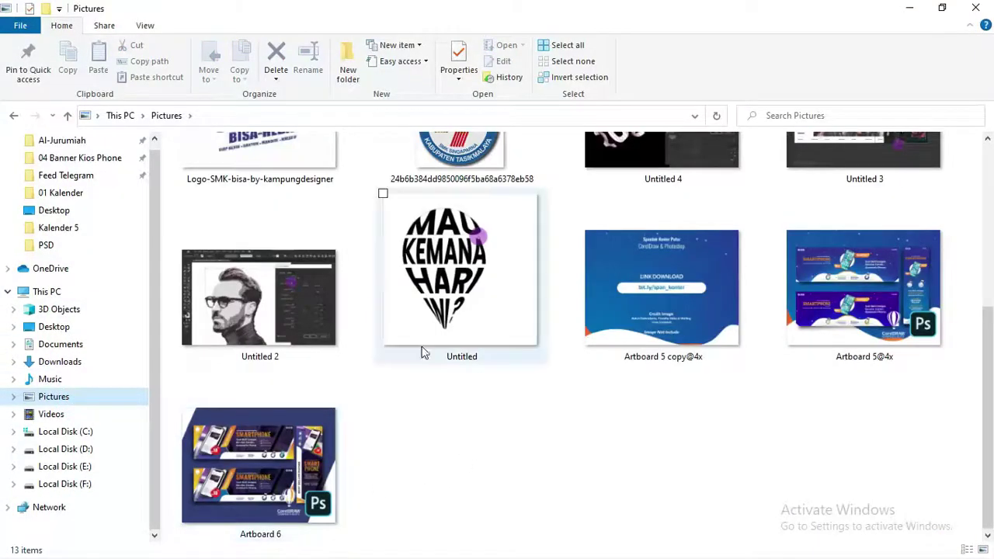
scroll(422, 349, up, 3)
click(693, 289)
key(alt+Tab)
drag(694, 288, 221, 256)
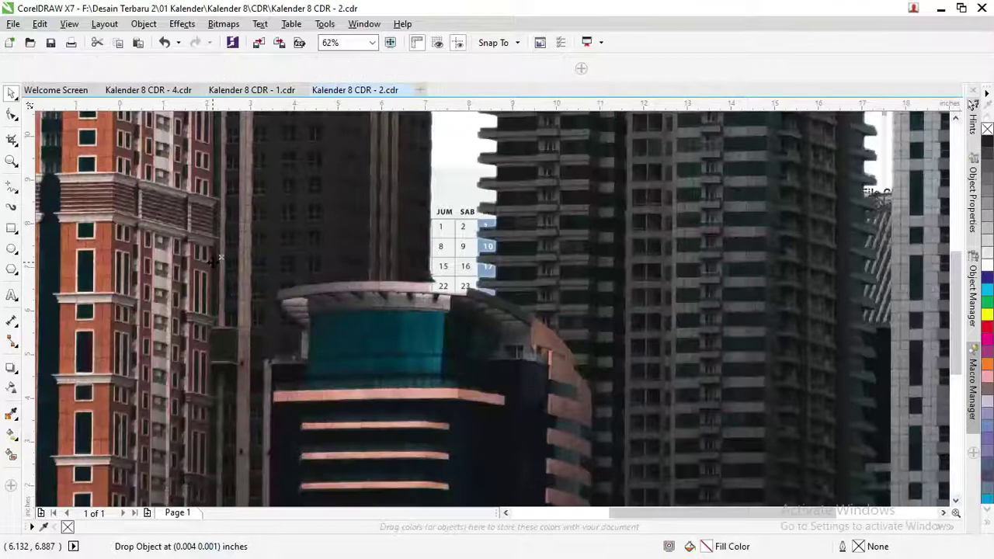
Step: Scale the imported gedung bitmap to 10%
scroll(212, 263, down, 4)
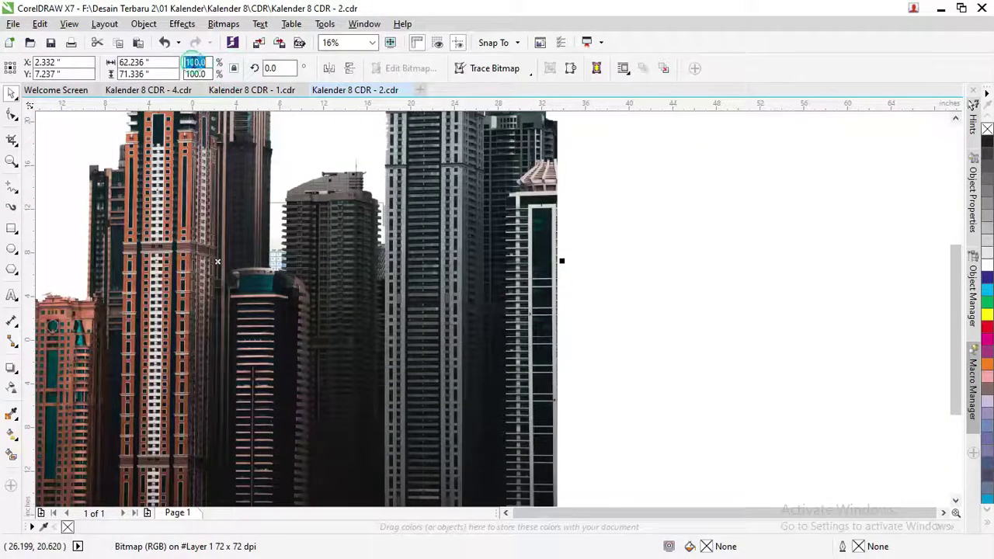
text(10)
key(Return)
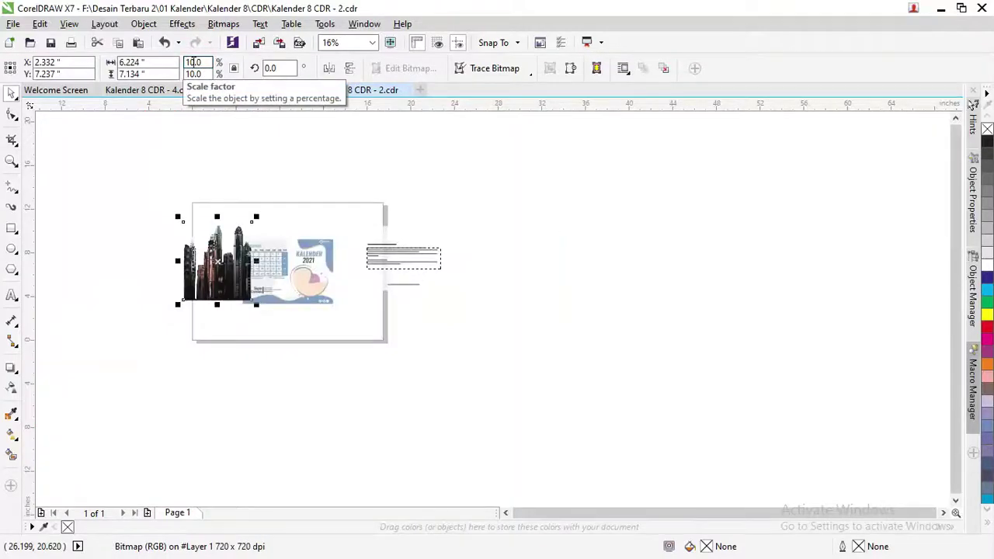
scroll(186, 256, up, 4)
Step: Drag the shrunken skyline image beside the calendar page's right edge
mouse_move(187, 256)
mouse_down()
mouse_move(678, 329)
mouse_move(661, 313)
mouse_up()
scroll(420, 201, up, 4)
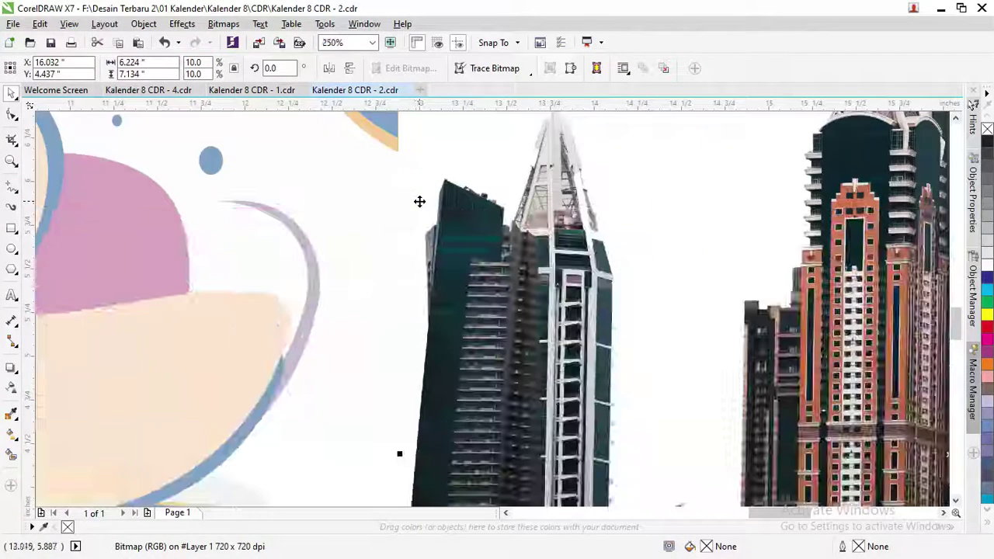
scroll(420, 201, down, 2)
scroll(420, 201, down, 2)
drag(956, 336, 946, 281)
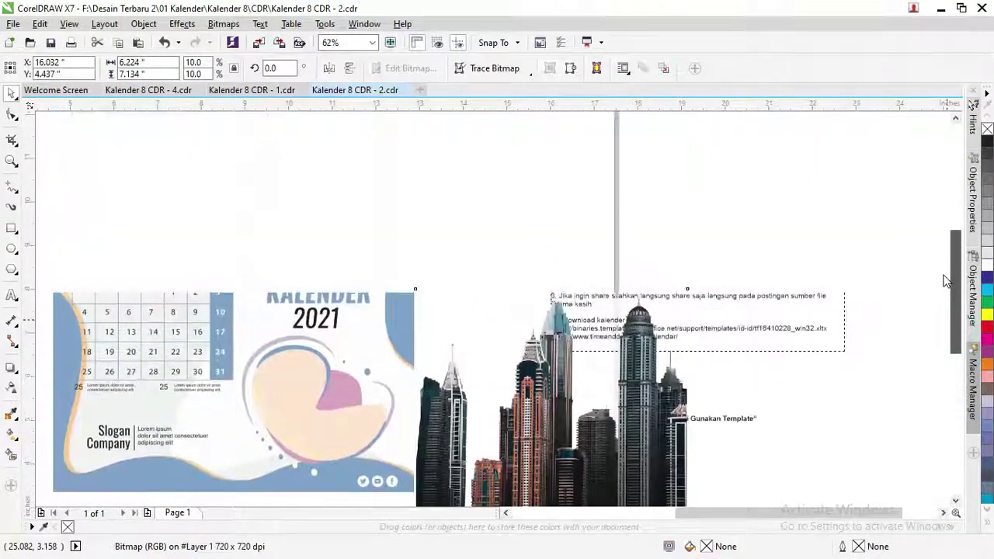
Step: Fine-tune the skyline image's position next to the Kalender 2021 design
click(277, 377)
scroll(272, 381, up, 2)
scroll(290, 371, up, 2)
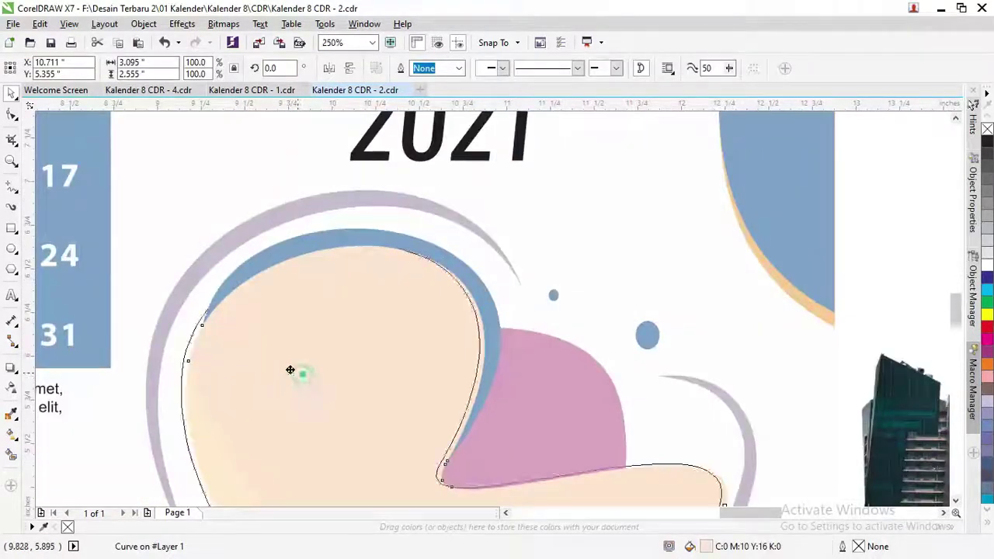
scroll(279, 356, down, 4)
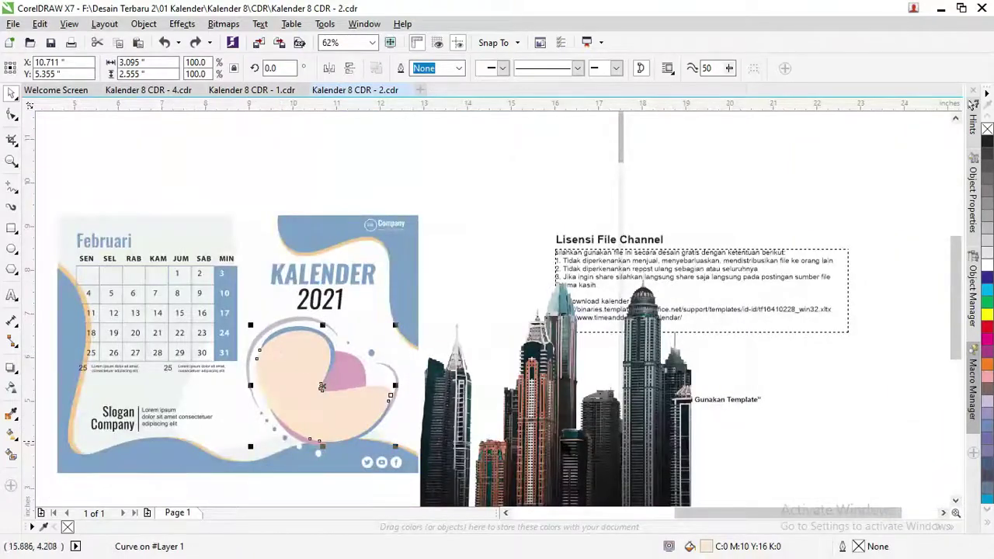
click(559, 389)
drag(559, 389, 546, 287)
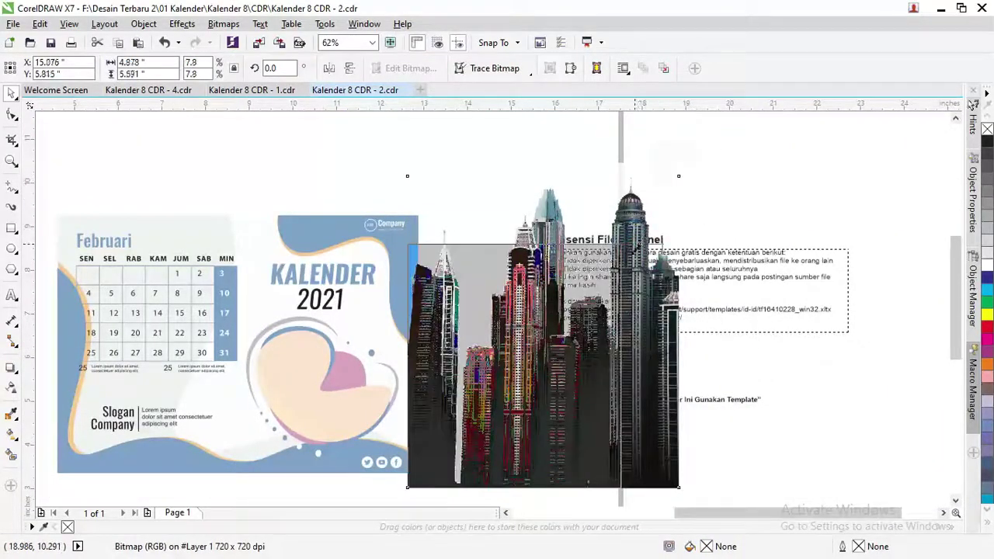
click(295, 411)
scroll(276, 423, up, 2)
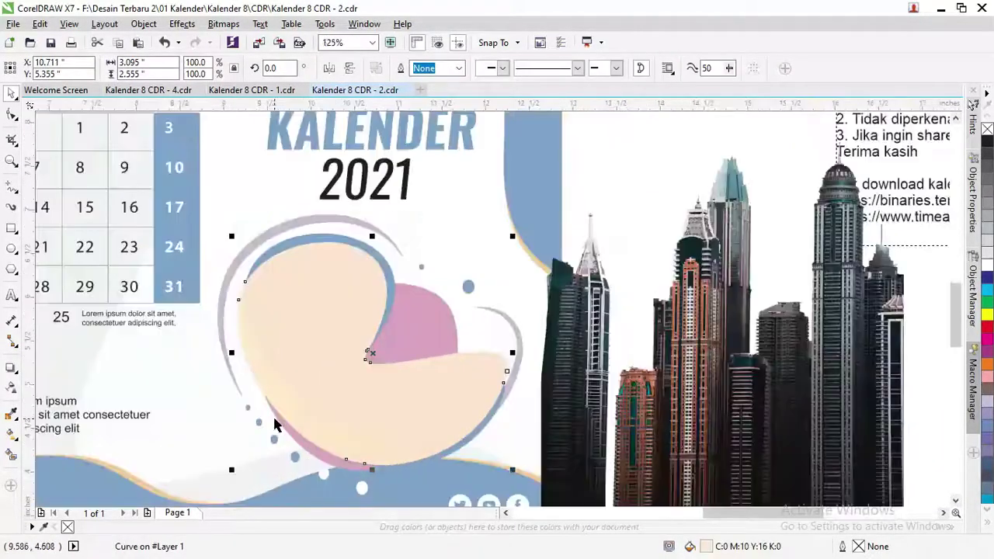
scroll(310, 360, down, 2)
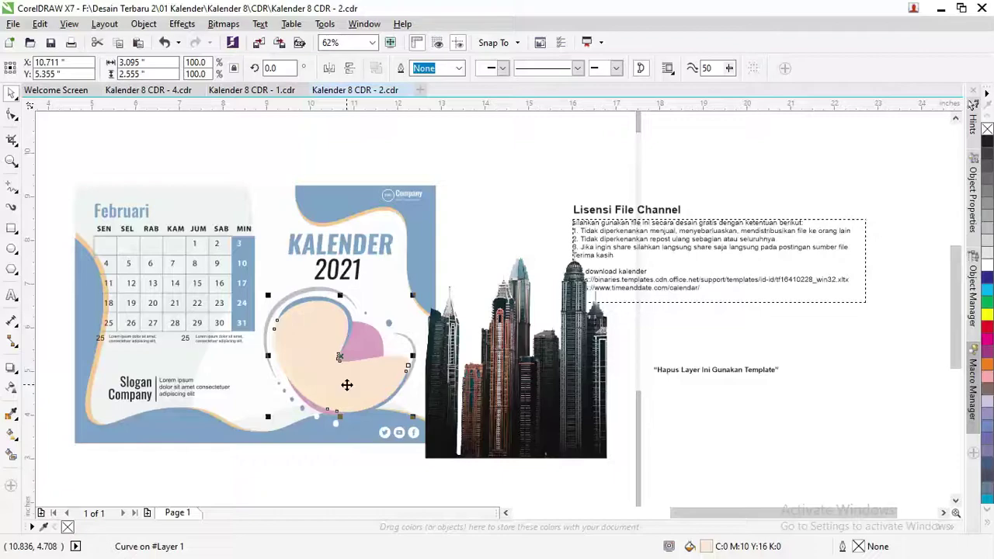
Step: Duplicate the peach swirl and give the copy a black hairline outline and no fill
key(ctrl+d)
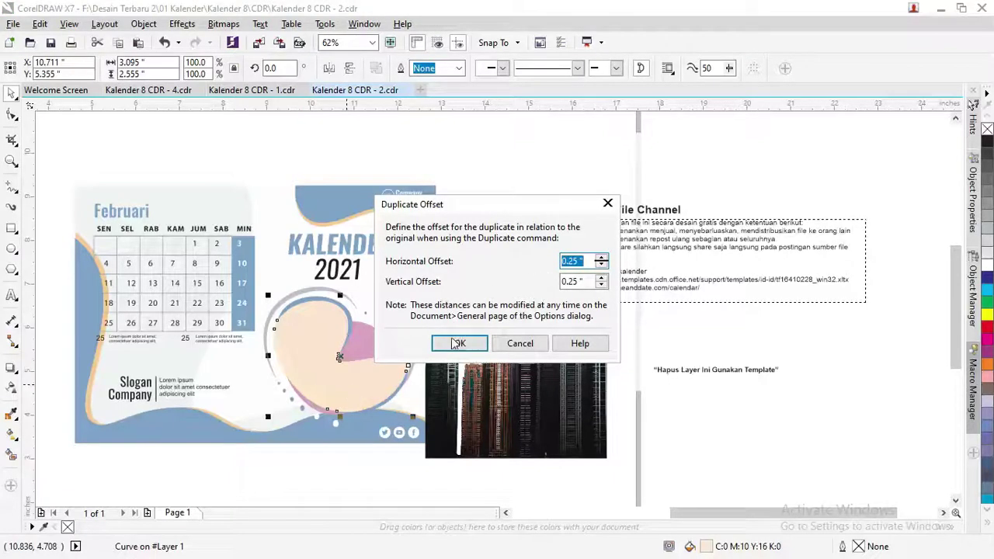
click(457, 343)
scroll(382, 355, up, 4)
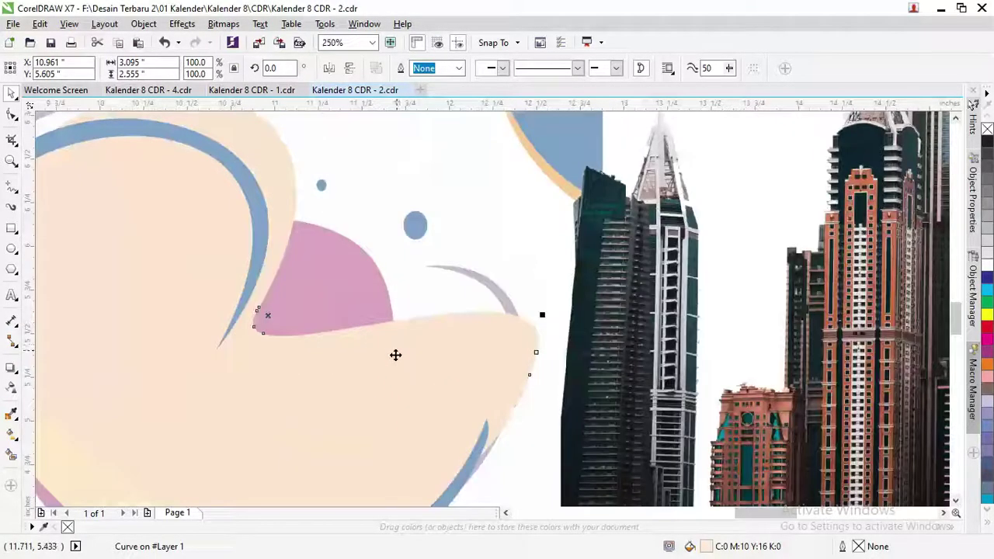
scroll(401, 351, down, 4)
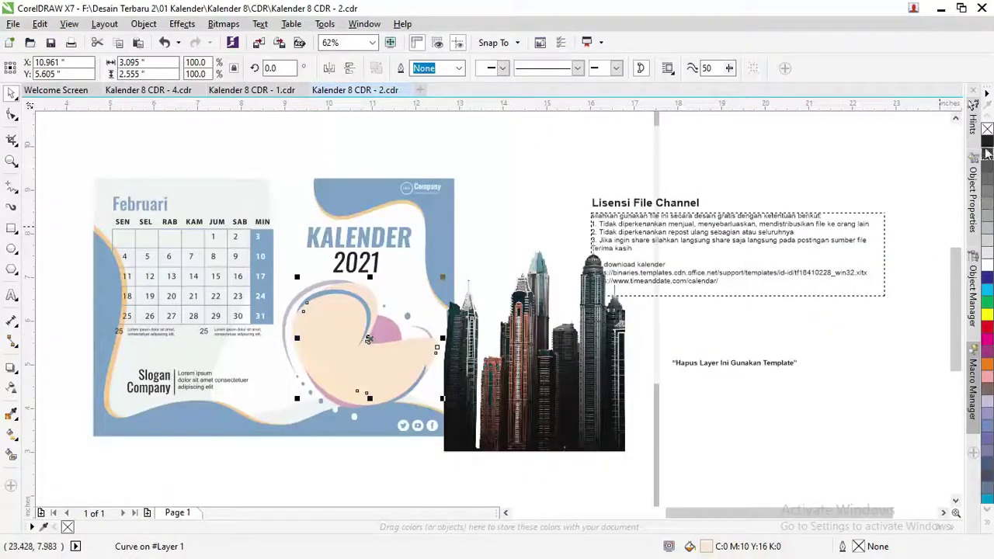
right_click(988, 148)
scroll(407, 316, up, 2)
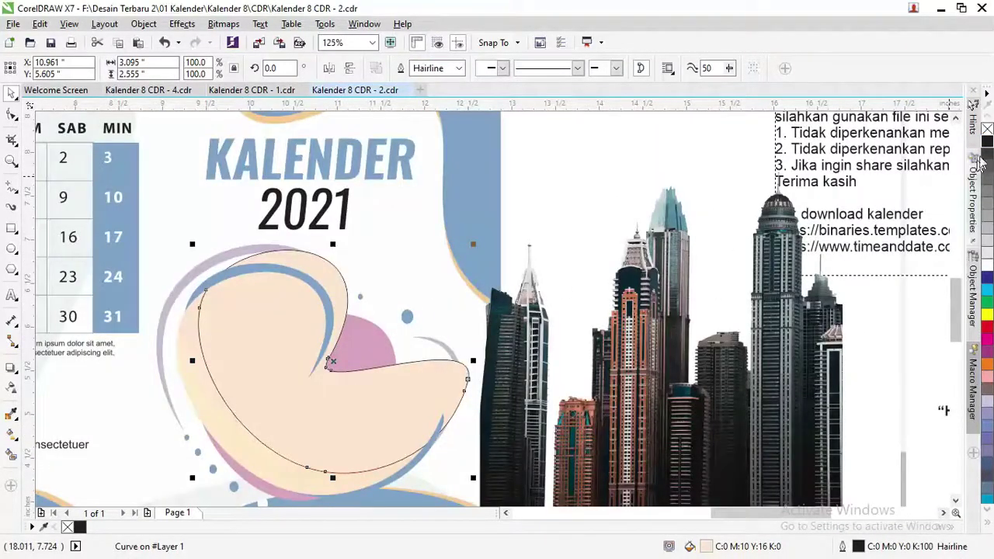
click(988, 129)
scroll(283, 276, down, 2)
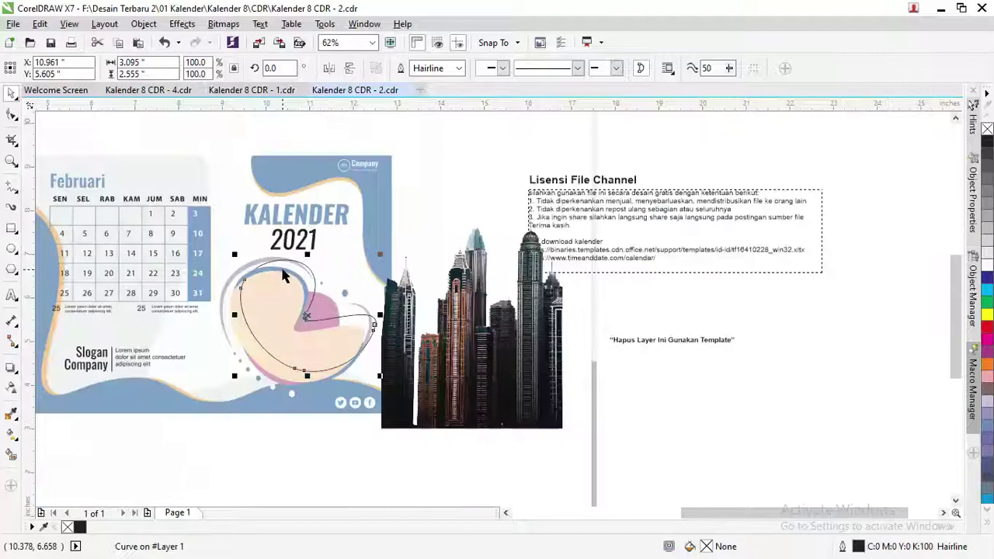
scroll(132, 230, up, 2)
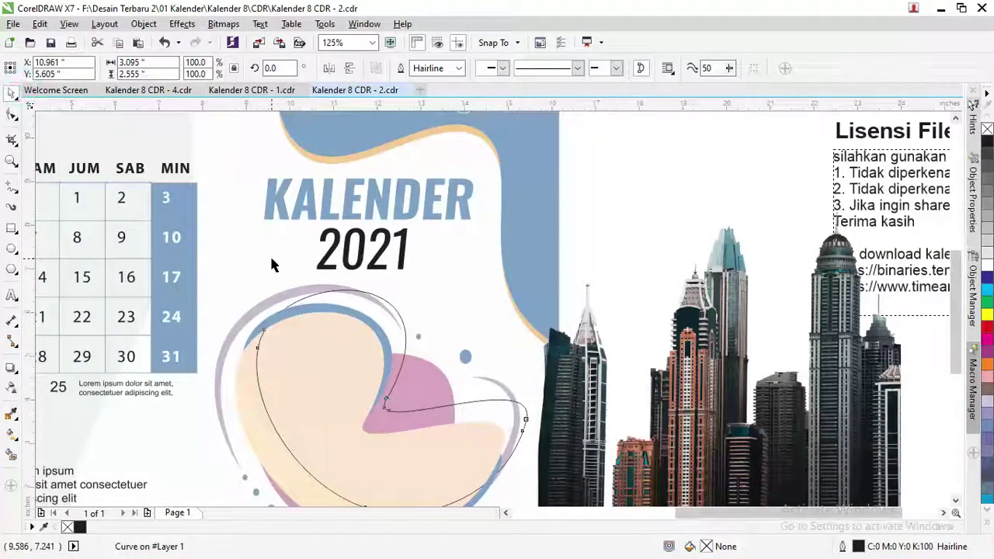
scroll(270, 254, down, 2)
Step: Select the skyline image and the outlined swirl copy
shift+click(272, 361)
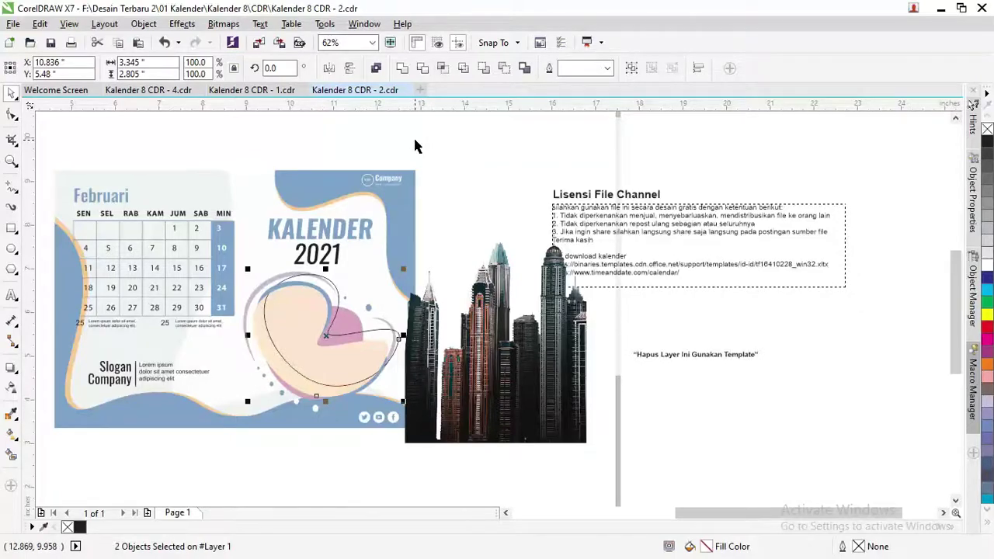
scroll(322, 319, up, 4)
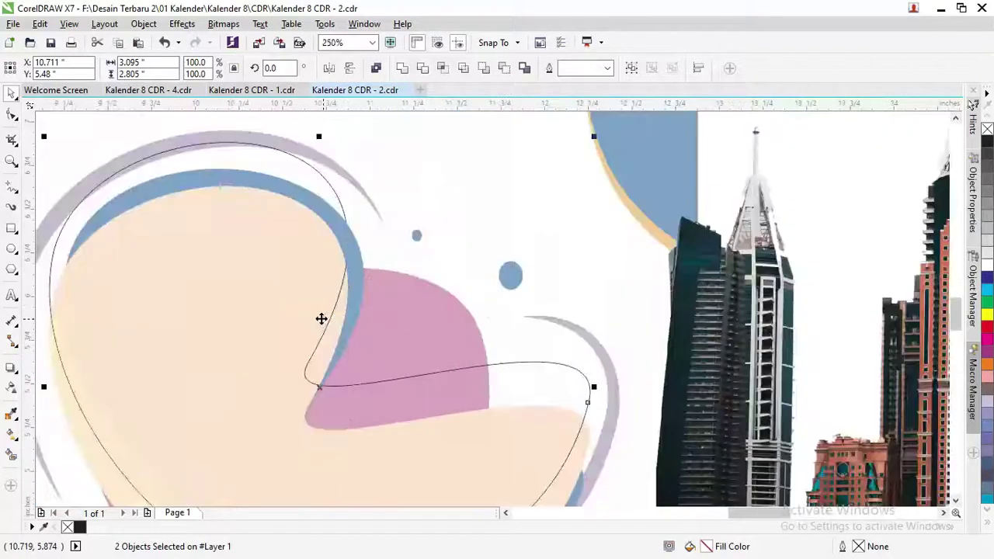
scroll(321, 318, down, 2)
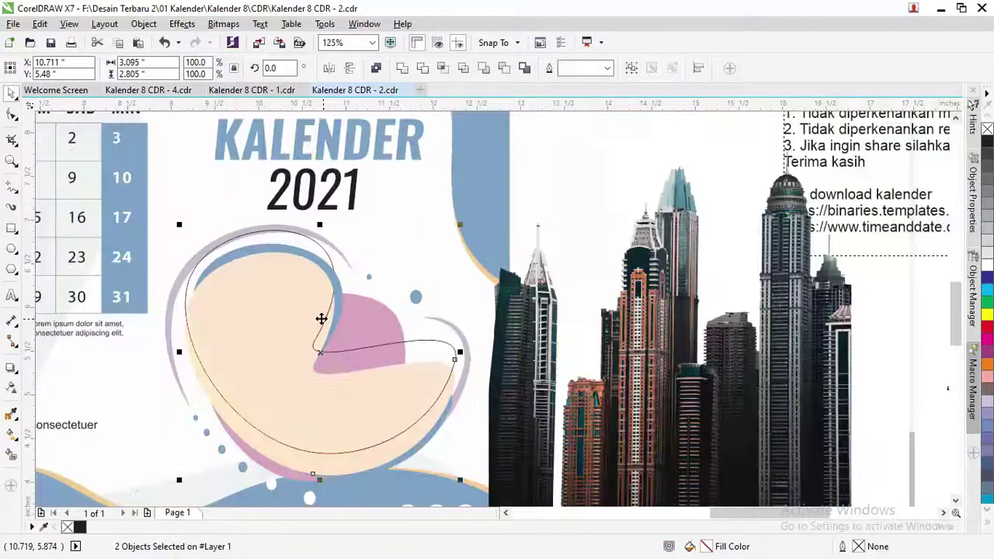
click(528, 216)
click(347, 394)
Step: With the Shape tool, delete the nodes at the outline copy's inner corner
key(a)
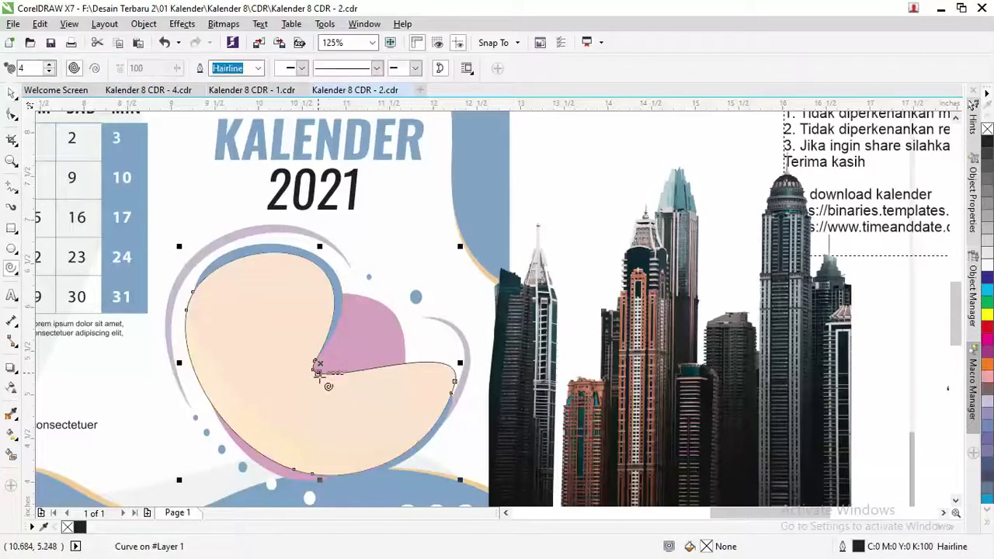
click(11, 115)
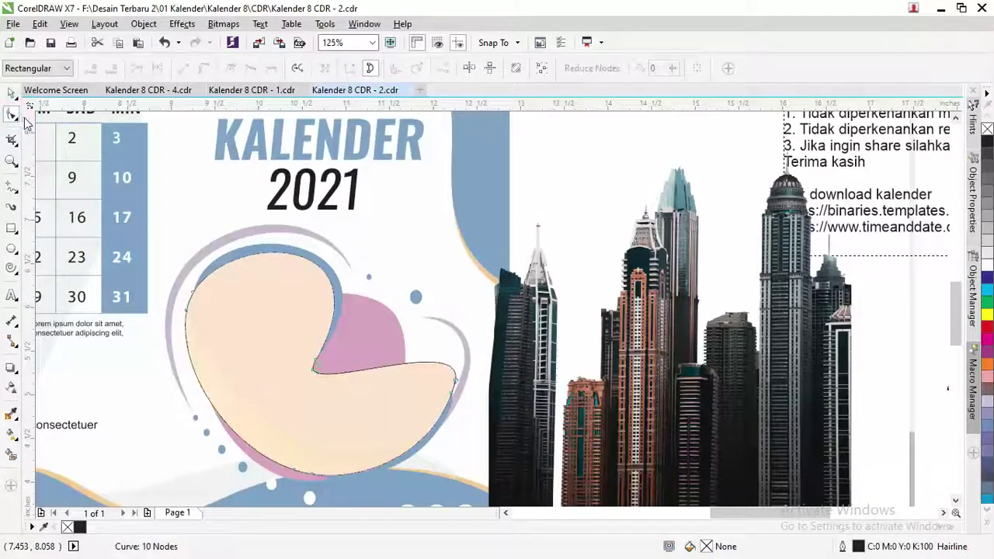
double_click(316, 365)
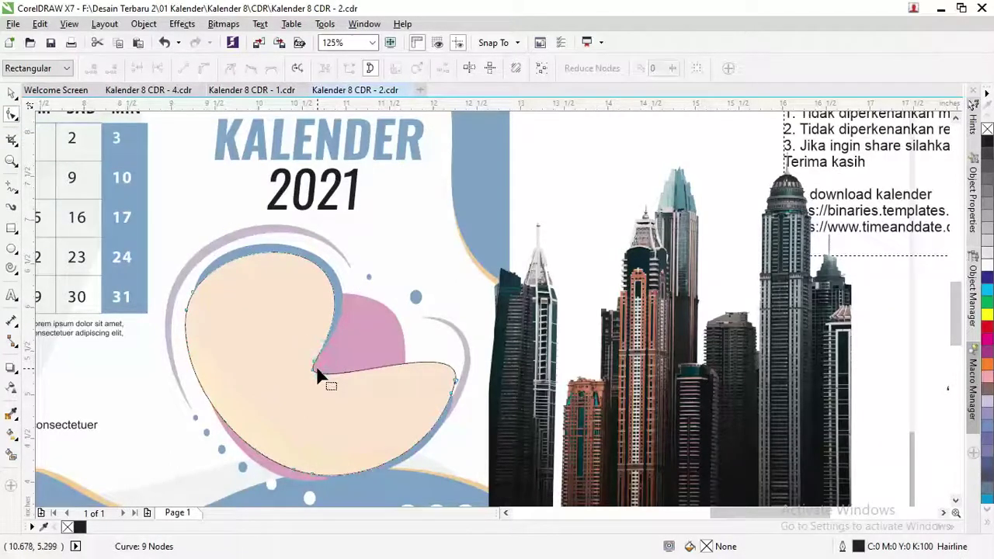
double_click(313, 363)
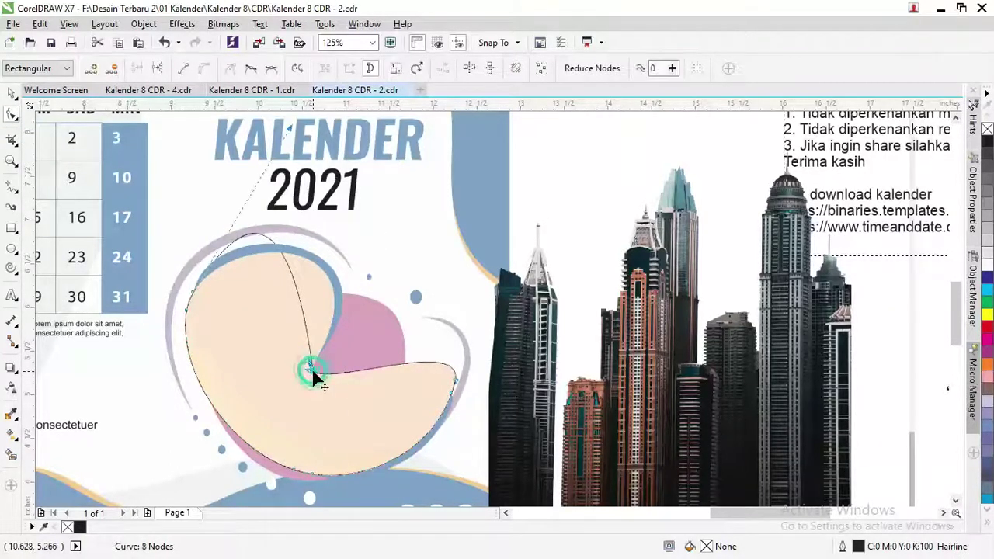
double_click(313, 369)
Step: Drag nodes and handles into a larger loop around KALENDER, deleting the left node
drag(318, 370, 428, 145)
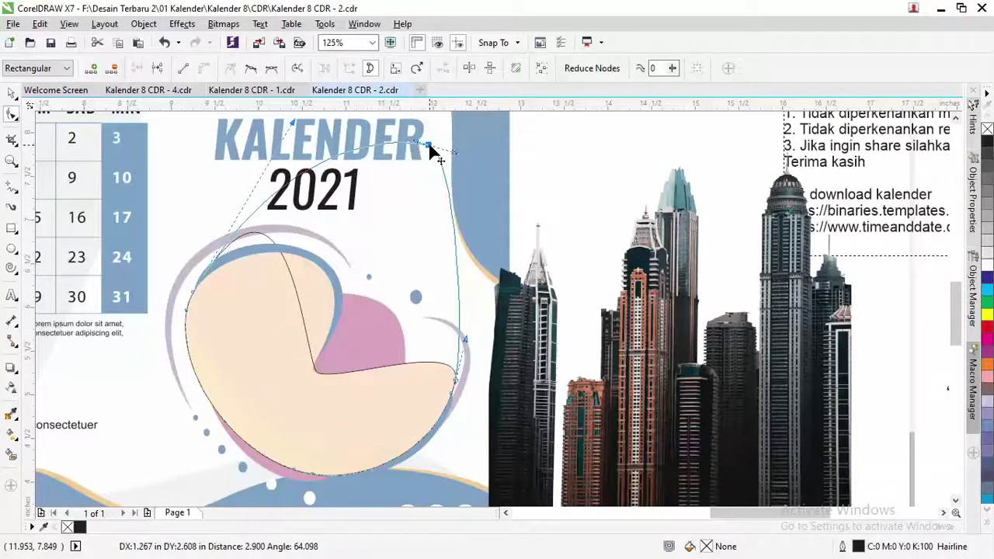
scroll(347, 230, down, 2)
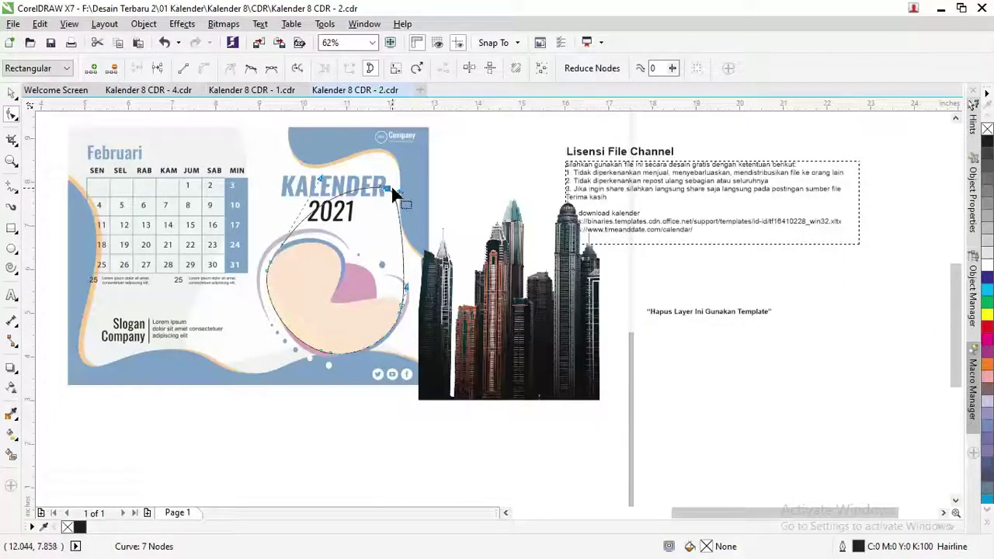
drag(393, 196, 392, 155)
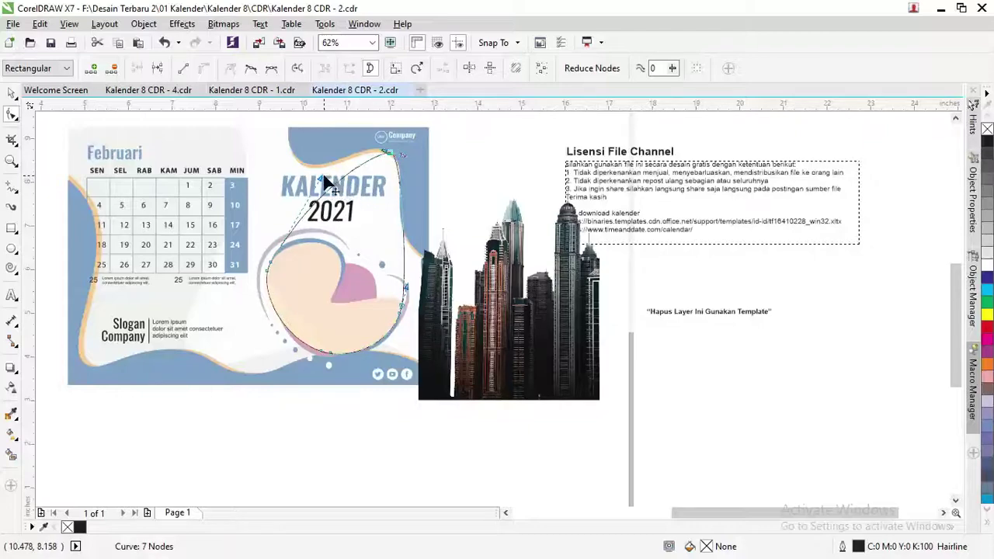
drag(327, 183, 259, 149)
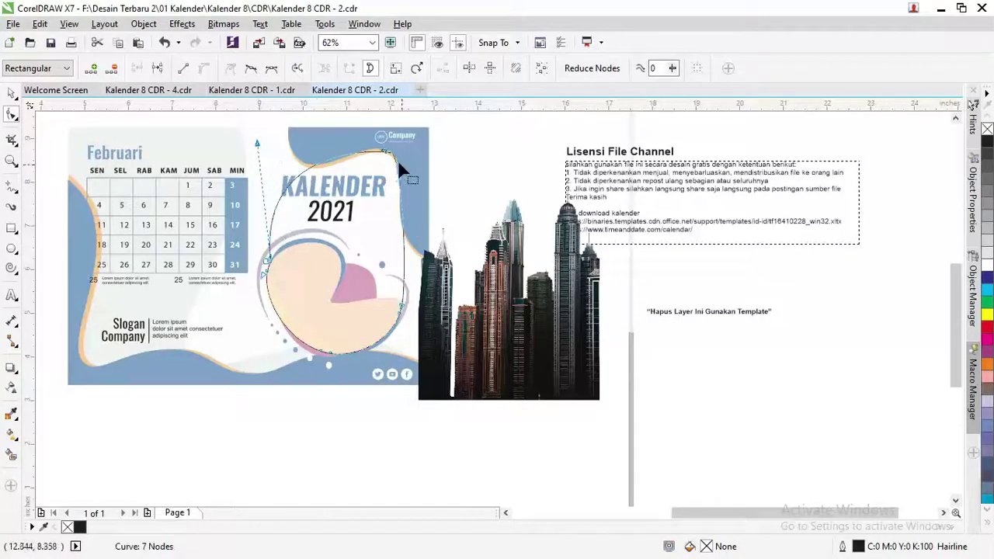
drag(391, 156, 402, 155)
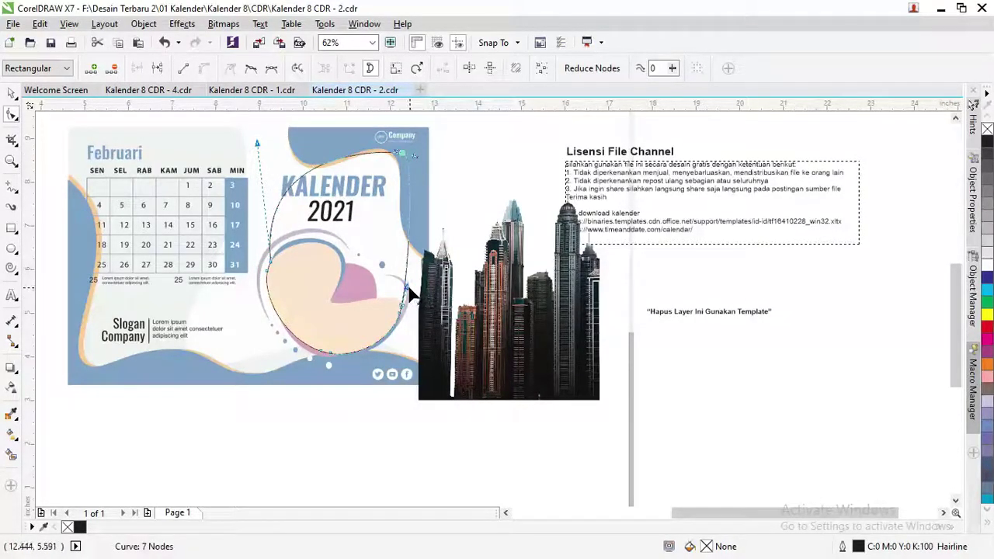
drag(413, 295, 455, 255)
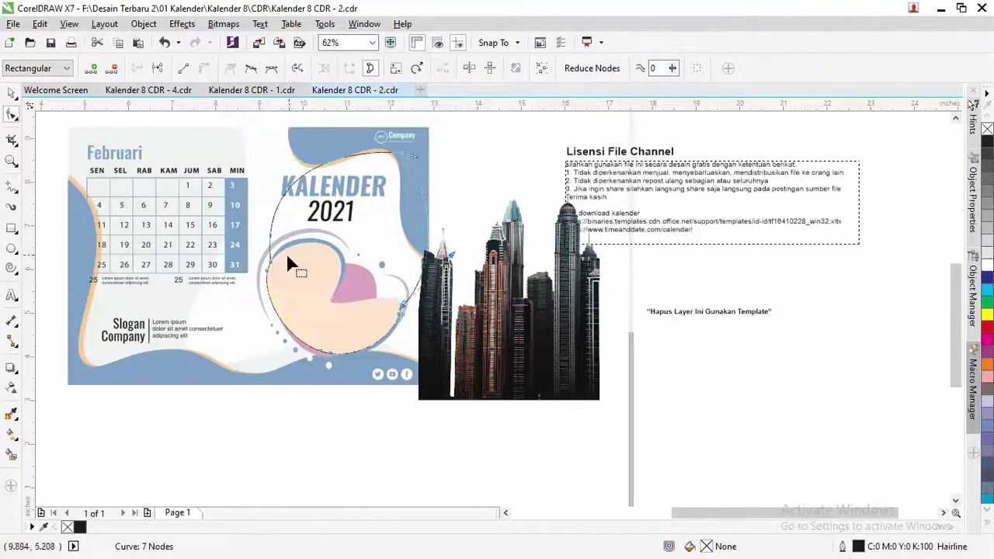
key(Delete)
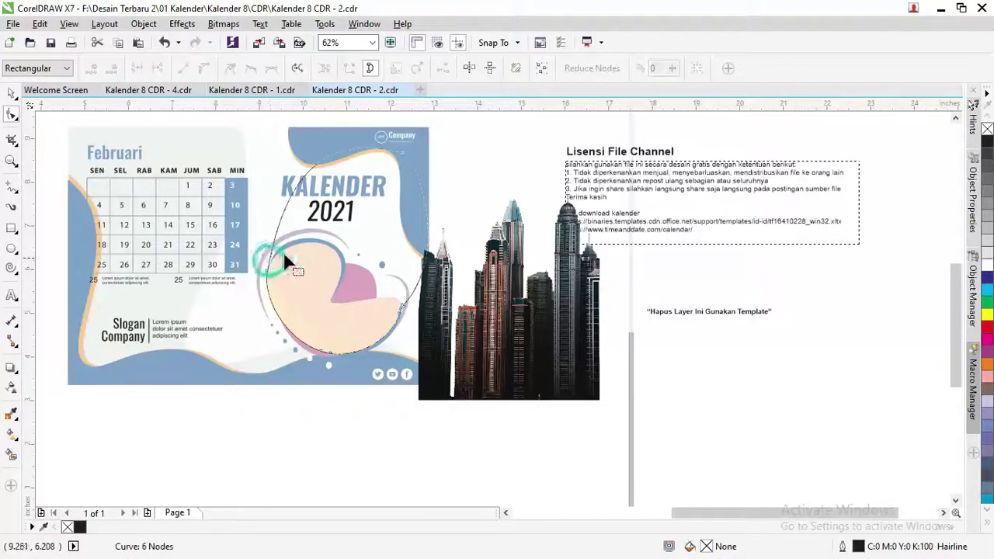
Step: PowerClip the gedung skyline bitmap inside the hairline loop and bring up its Edit PowerClip option
click(11, 93)
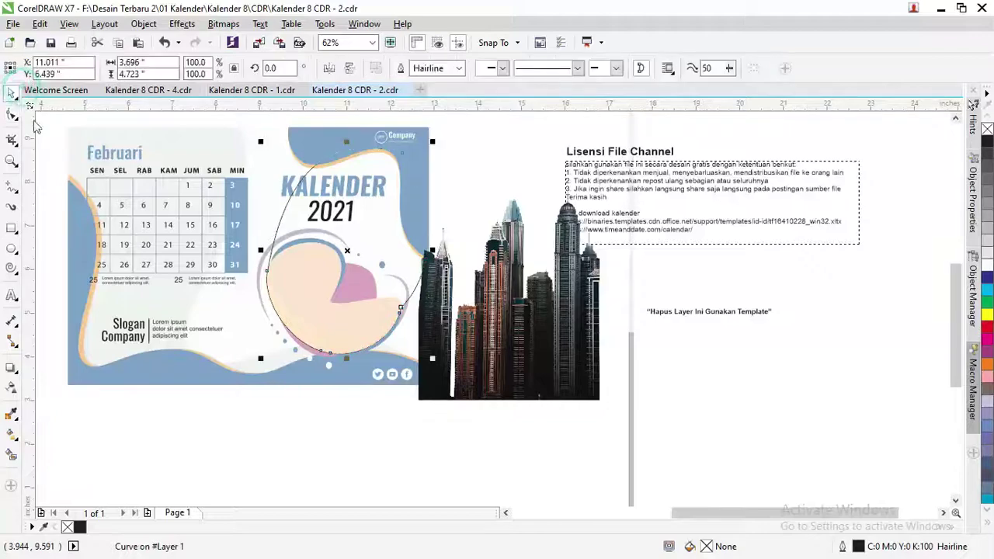
click(509, 299)
right_click(522, 314)
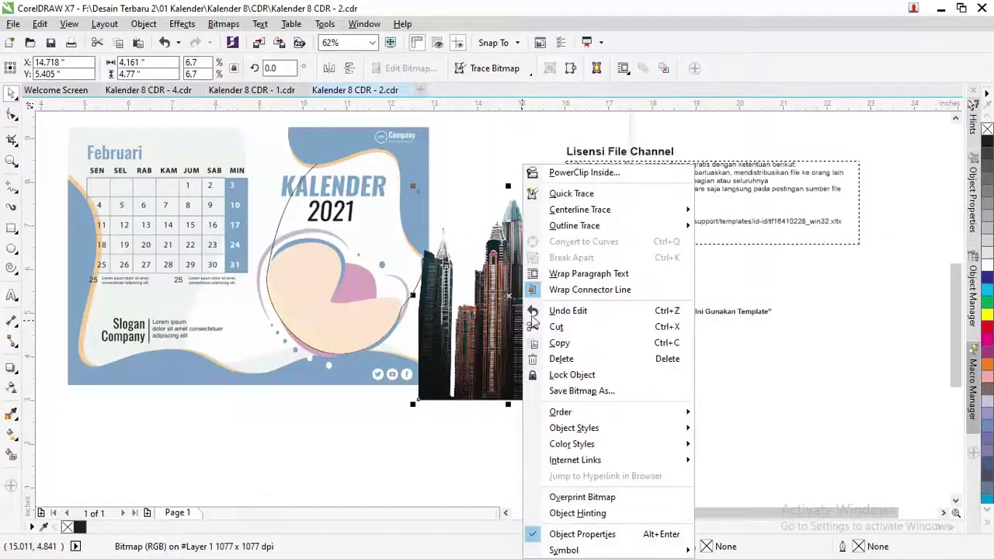
click(584, 172)
click(287, 216)
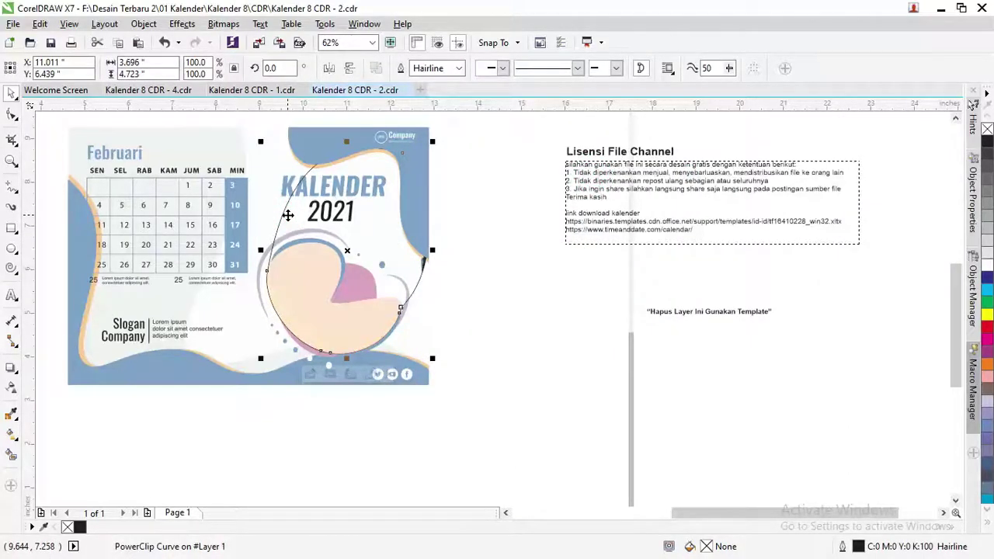
right_click(287, 215)
Step: Inside the PowerClip, move and resize the skyline photo to fill the loop
click(326, 179)
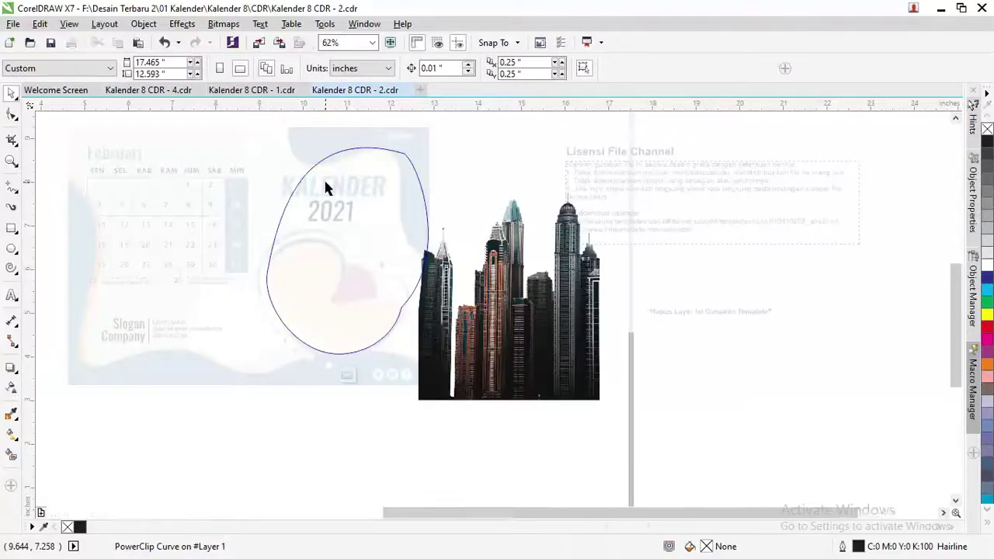
drag(571, 327, 409, 327)
drag(427, 326, 279, 330)
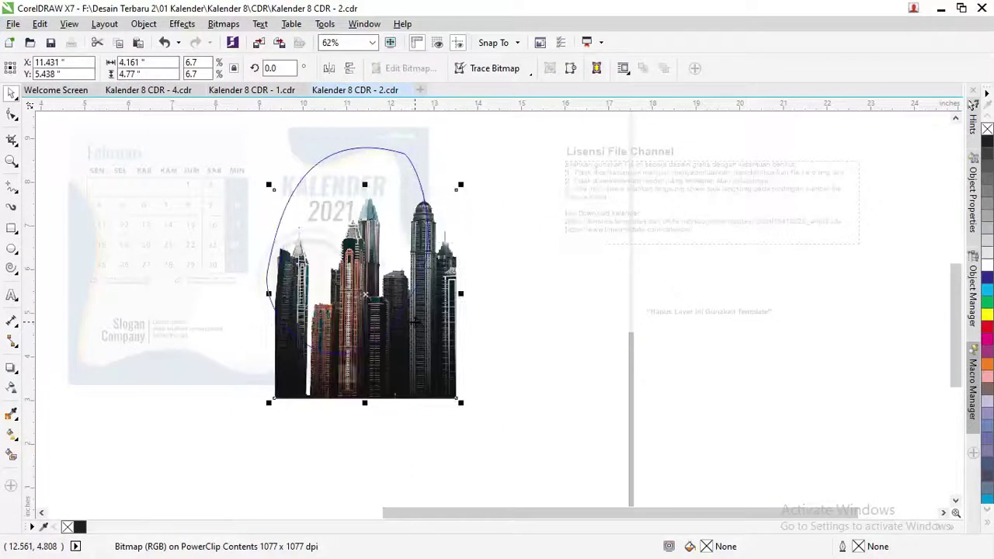
scroll(502, 449, up, 2)
scroll(502, 449, down, 2)
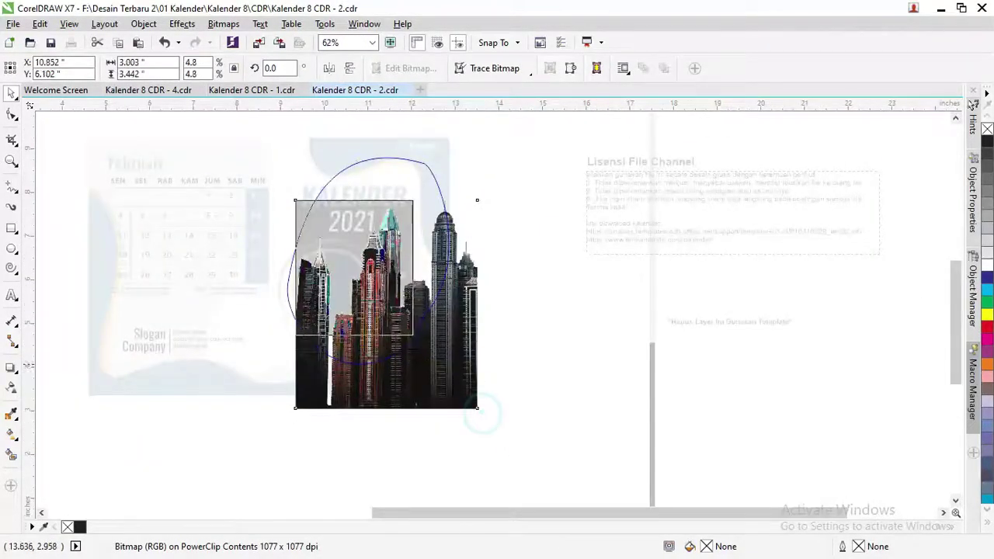
mouse_move(483, 415)
mouse_down()
mouse_move(409, 338)
mouse_move(385, 321)
mouse_move(362, 329)
mouse_up()
scroll(383, 326, up, 2)
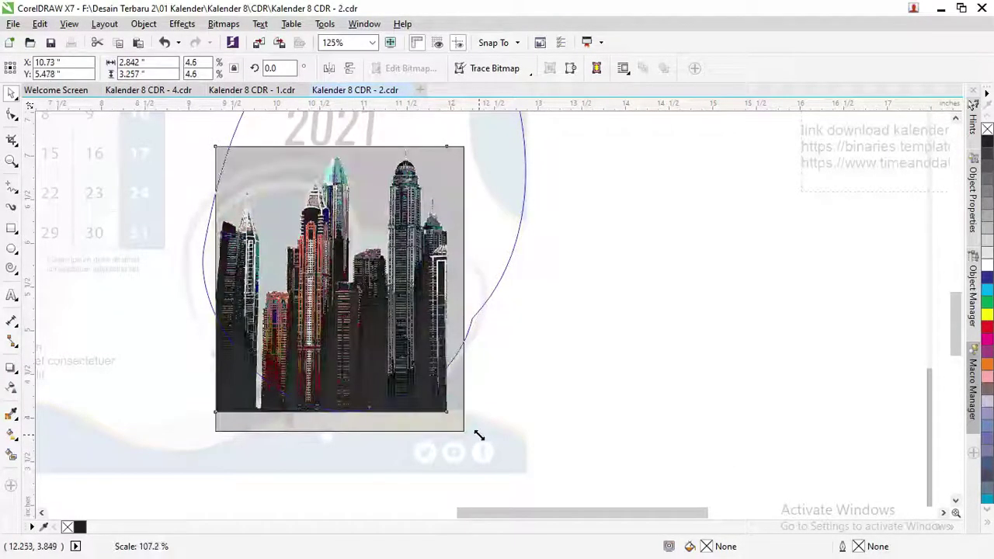
drag(454, 418, 484, 443)
drag(455, 412, 452, 405)
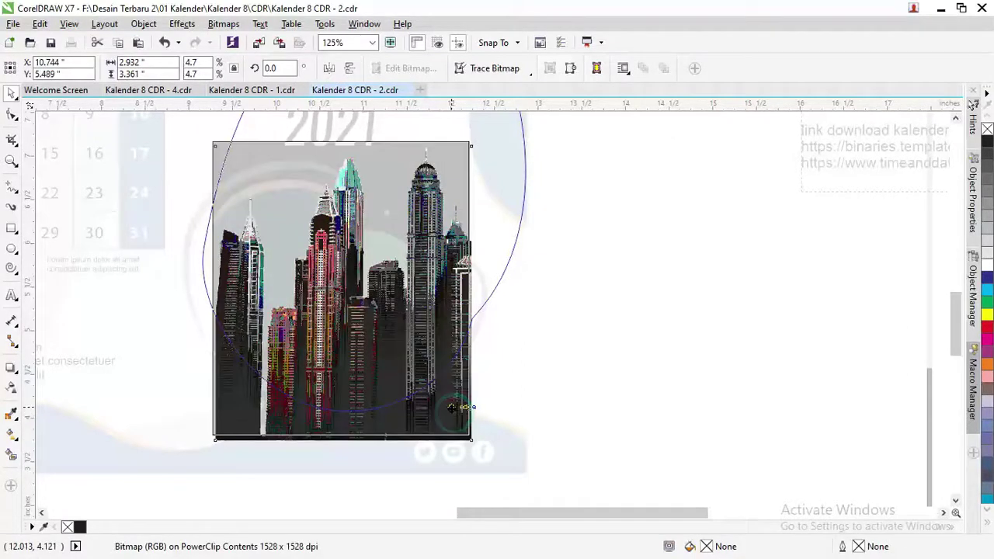
Step: Finish editing the PowerClip and select the framed skyline
right_click(392, 322)
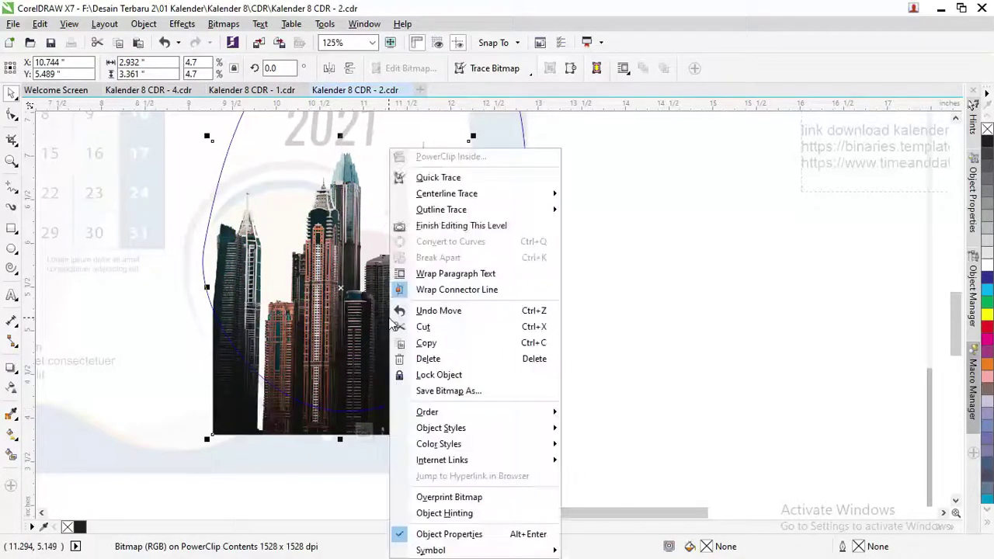
click(462, 226)
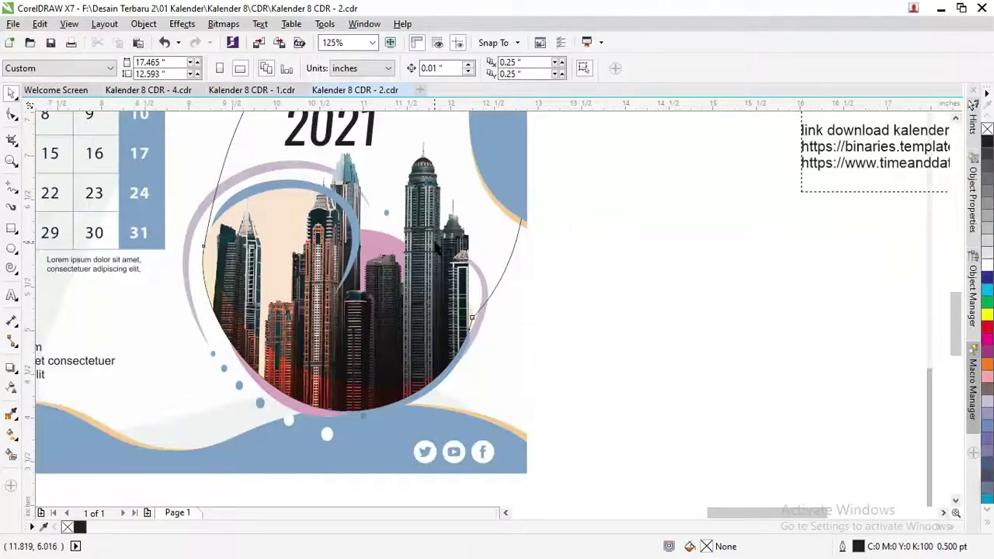
click(435, 242)
Step: Remove the PowerClip frame's outline and bring the framed skyline to the front of the page
right_click(988, 129)
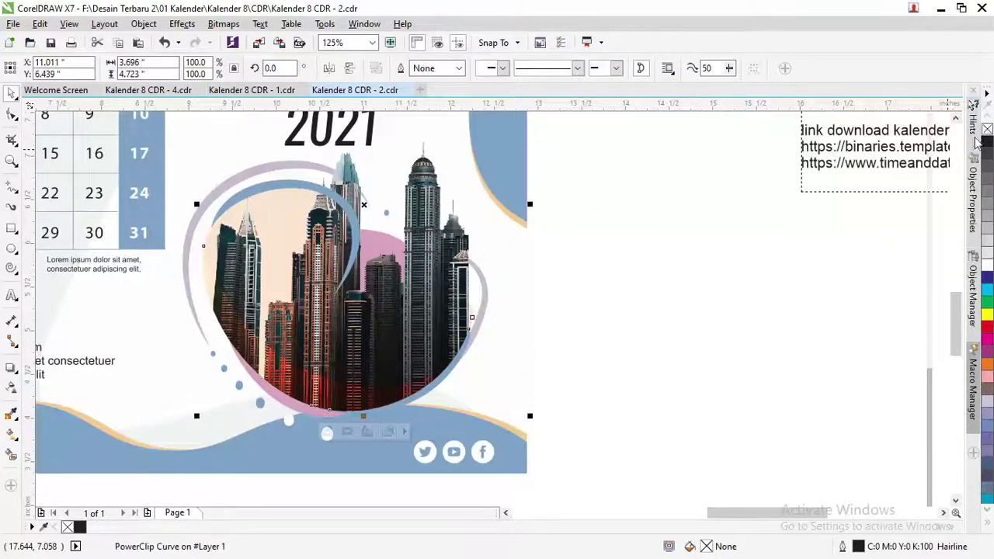
right_click(452, 117)
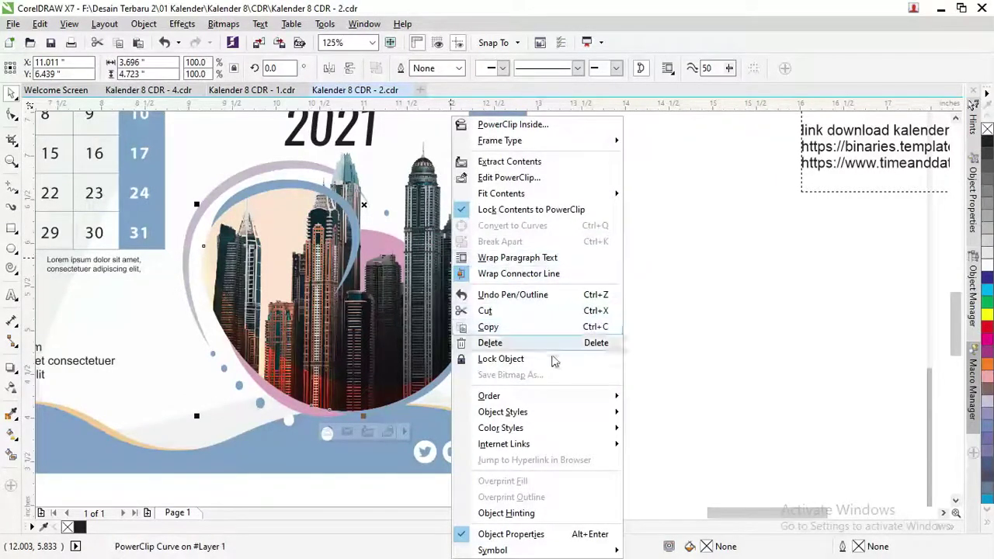
click(575, 396)
click(680, 397)
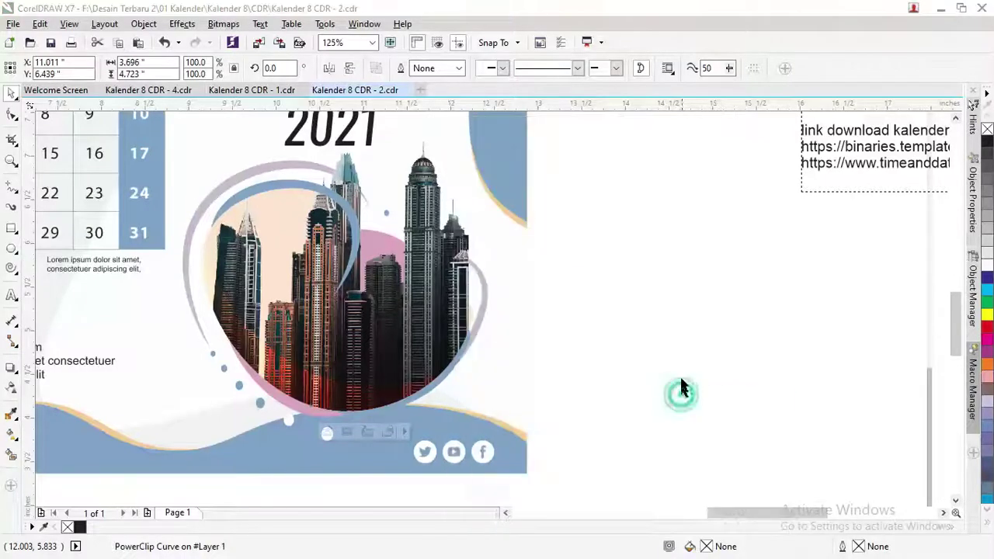
click(680, 265)
Step: Select the 2021 year title group under KALENDER
scroll(553, 268, down, 2)
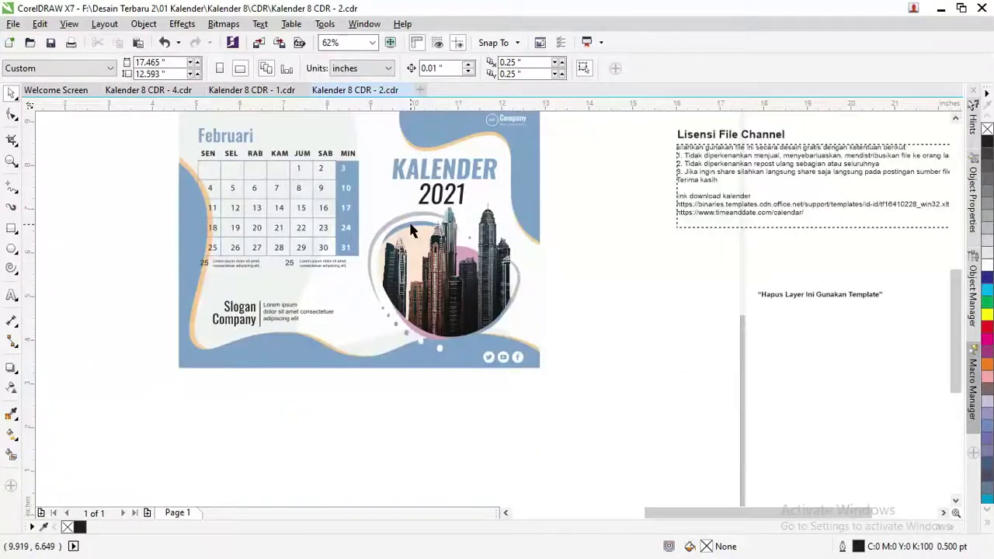
scroll(443, 260, up, 2)
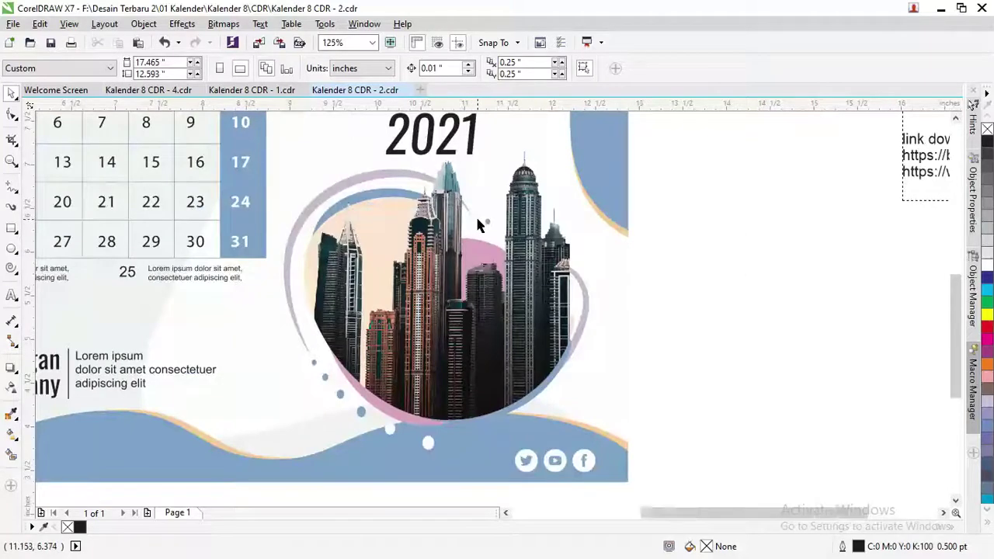
scroll(476, 211, down, 2)
click(476, 180)
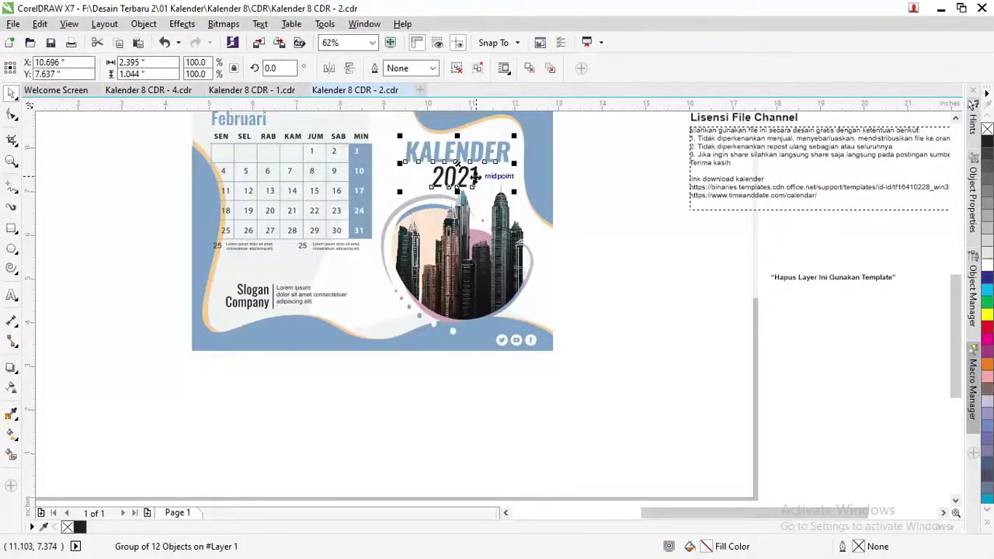
Step: Ungroup all pieces of the 2021 year title
scroll(483, 182, up, 2)
scroll(483, 181, down, 2)
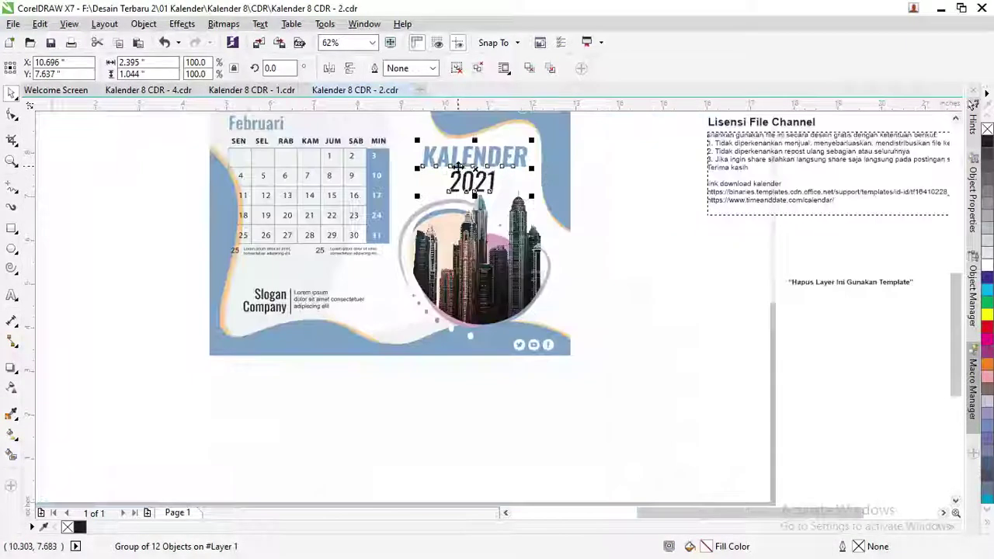
scroll(483, 182, up, 2)
right_click(480, 175)
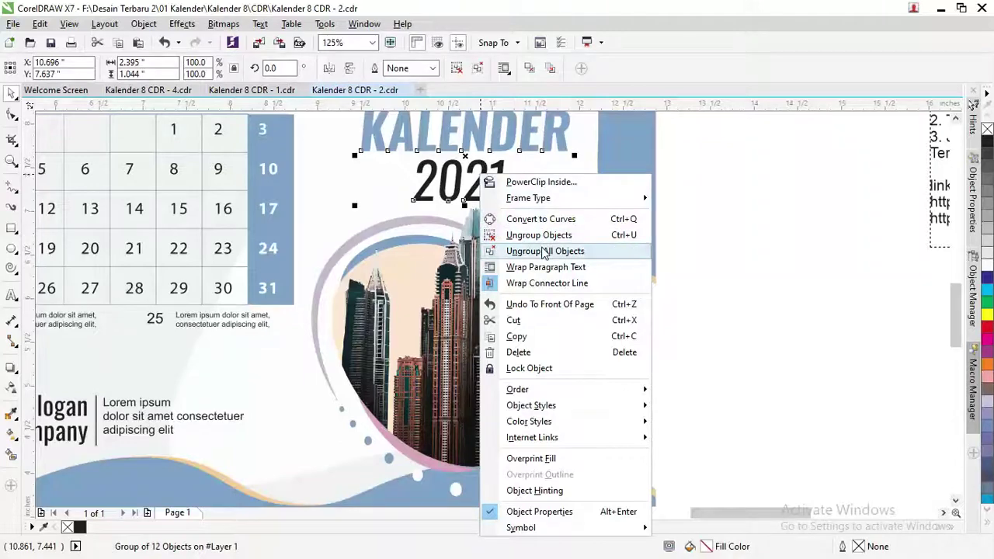
click(544, 251)
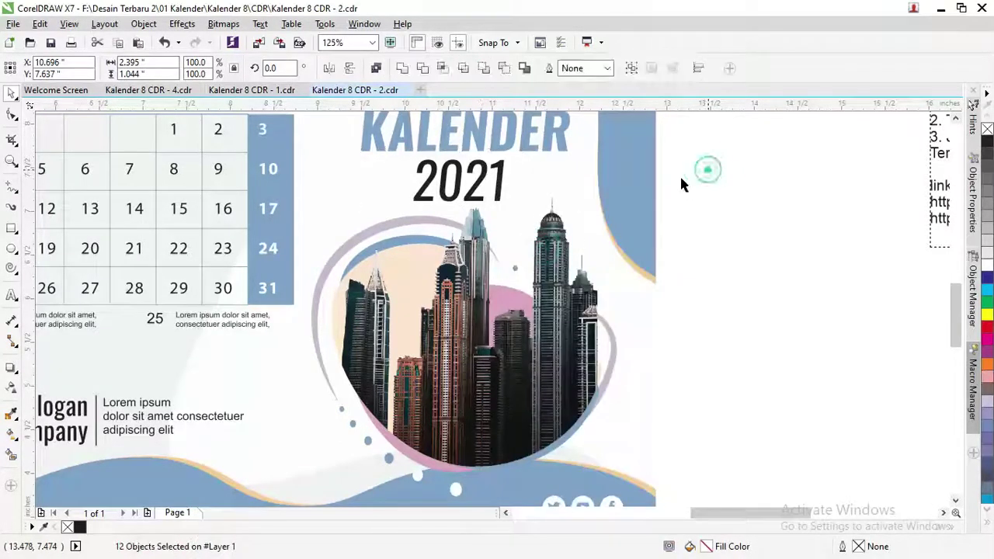
Step: Delete the final 1 and move the last 2 rightward so the year reads 2022
scroll(497, 194, up, 2)
click(496, 167)
key(Delete)
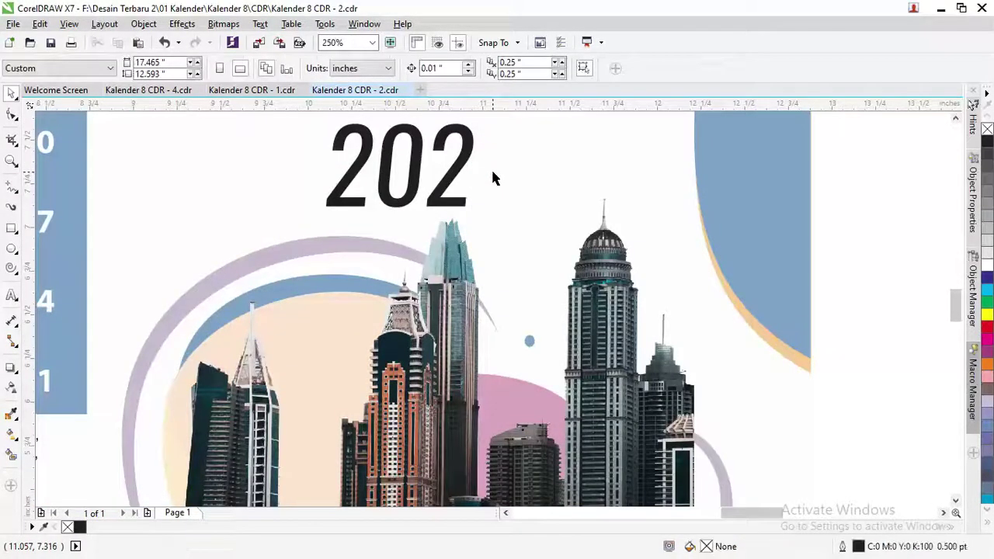
click(462, 155)
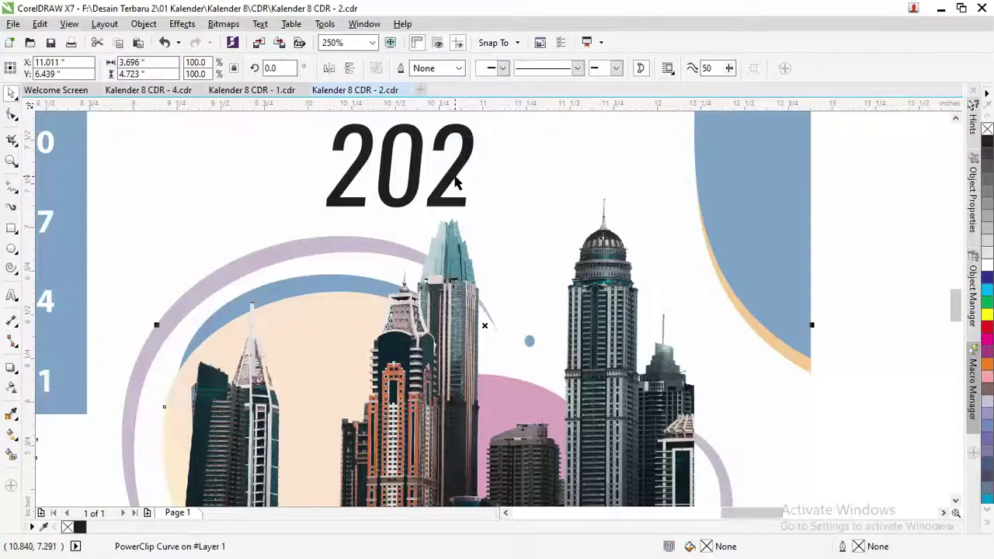
drag(457, 180, 508, 187)
scroll(441, 223, down, 3)
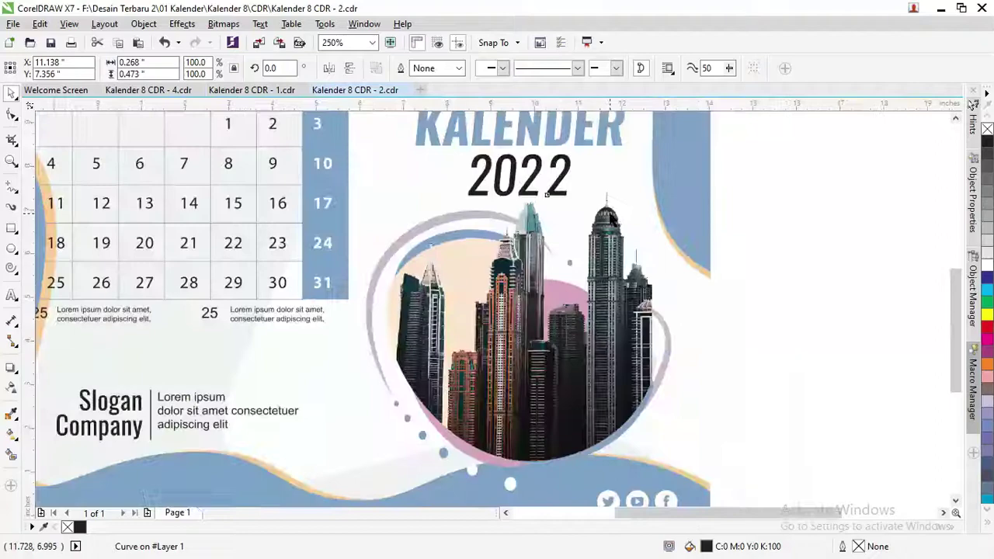
click(243, 161)
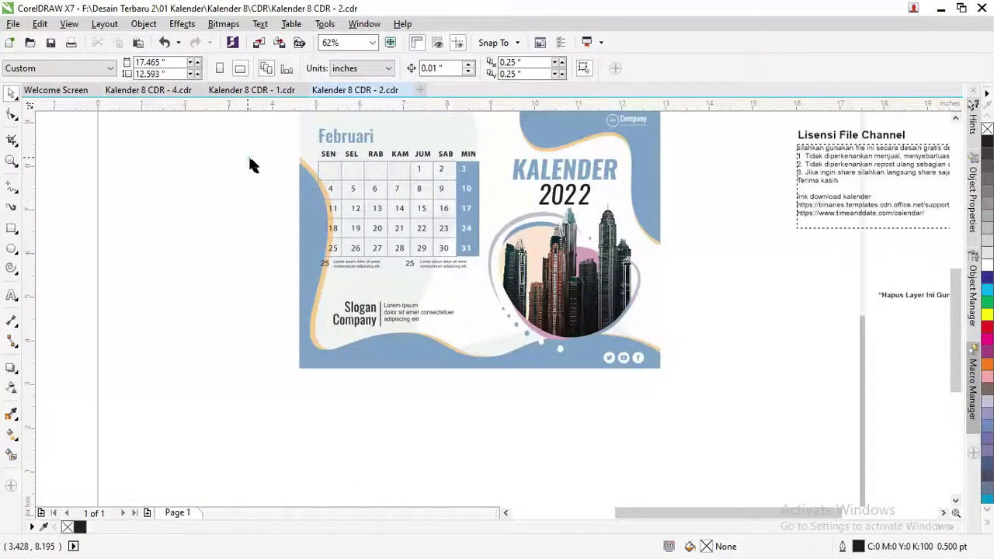
Step: Ungroup the February calendar block, undoing a trial move of its date numbers
drag(248, 159, 477, 261)
right_click(468, 203)
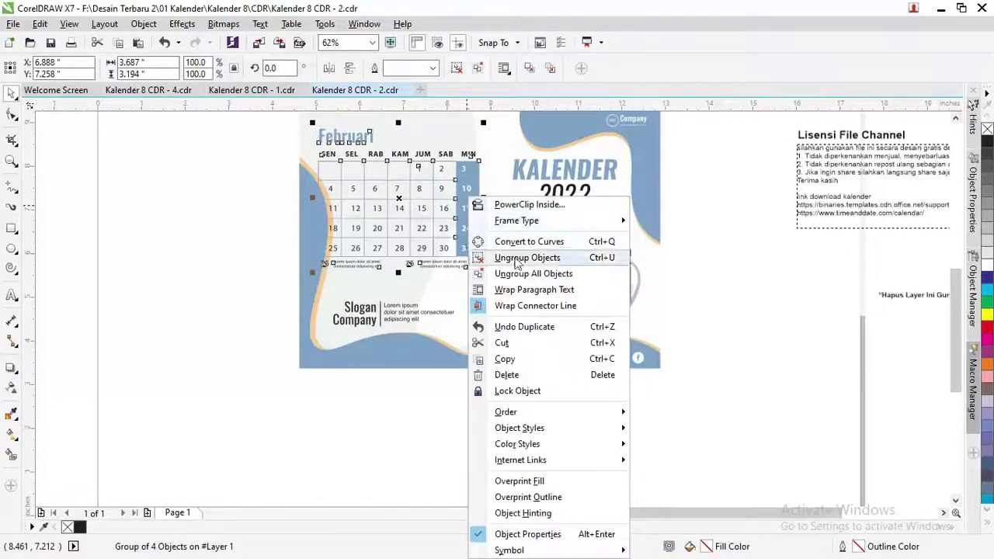
click(519, 274)
mouse_move(263, 160)
mouse_down()
mouse_move(417, 208)
mouse_move(476, 261)
mouse_up()
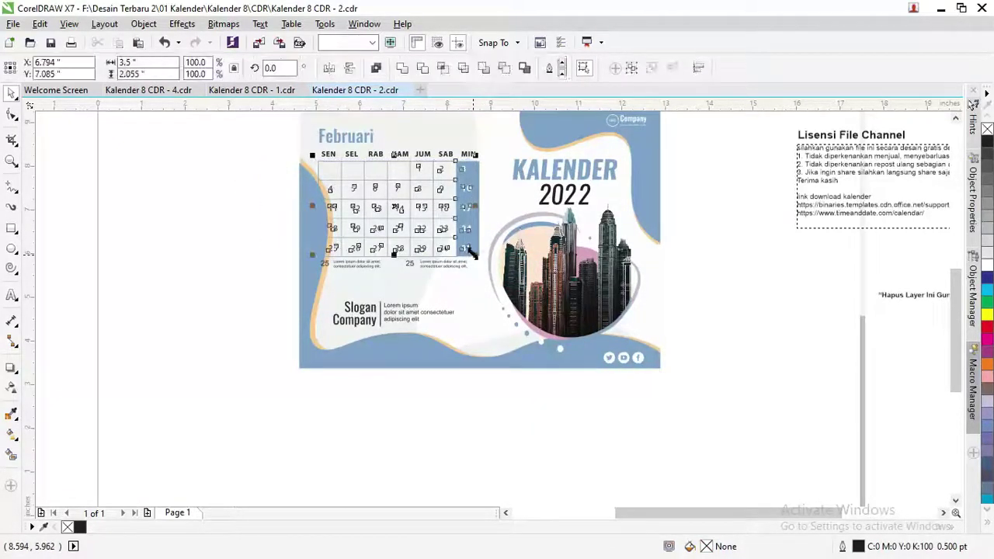
drag(464, 205, 256, 208)
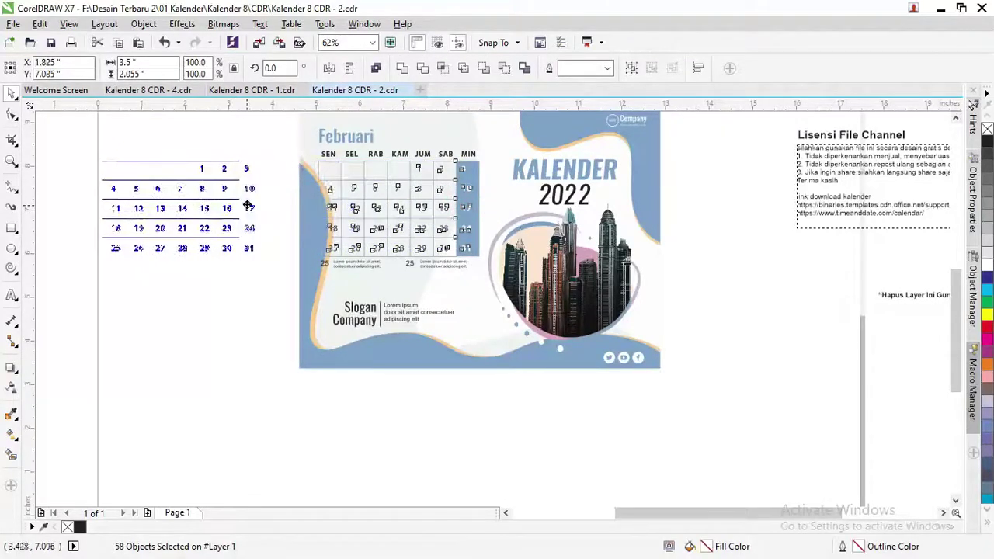
key(ctrl+z)
scroll(470, 171, up, 2)
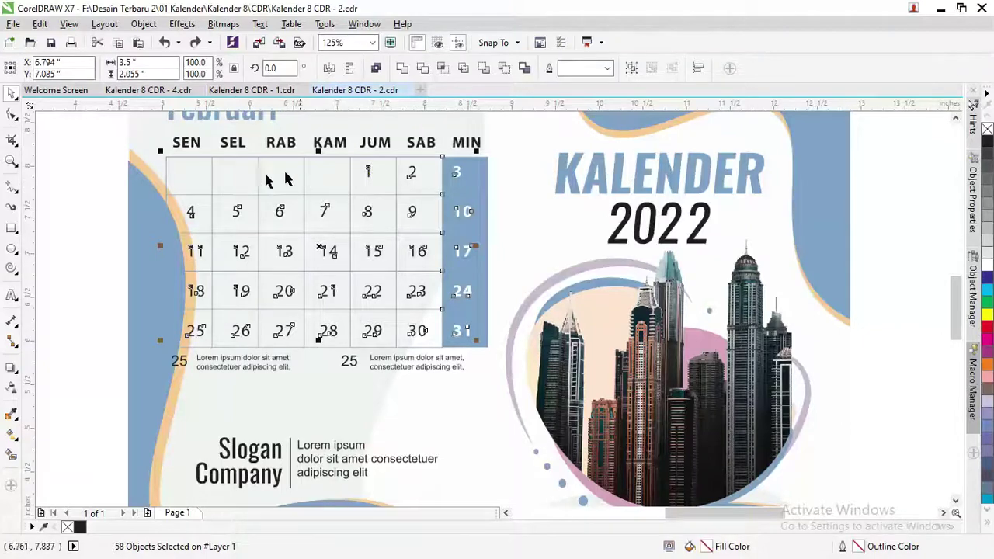
click(77, 138)
Step: Ungroup the grid group and drag the old date numbers below the page
click(260, 183)
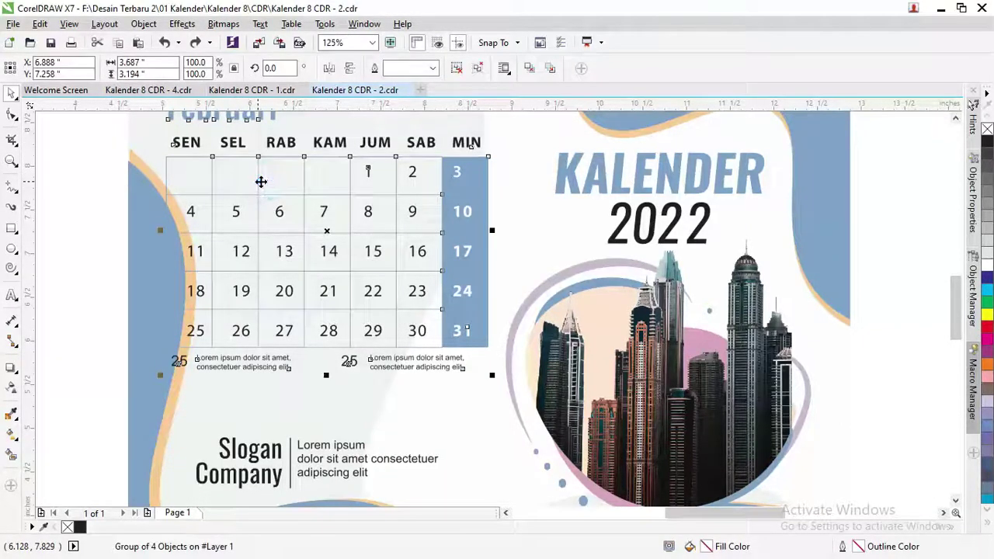
right_click(261, 181)
click(73, 192)
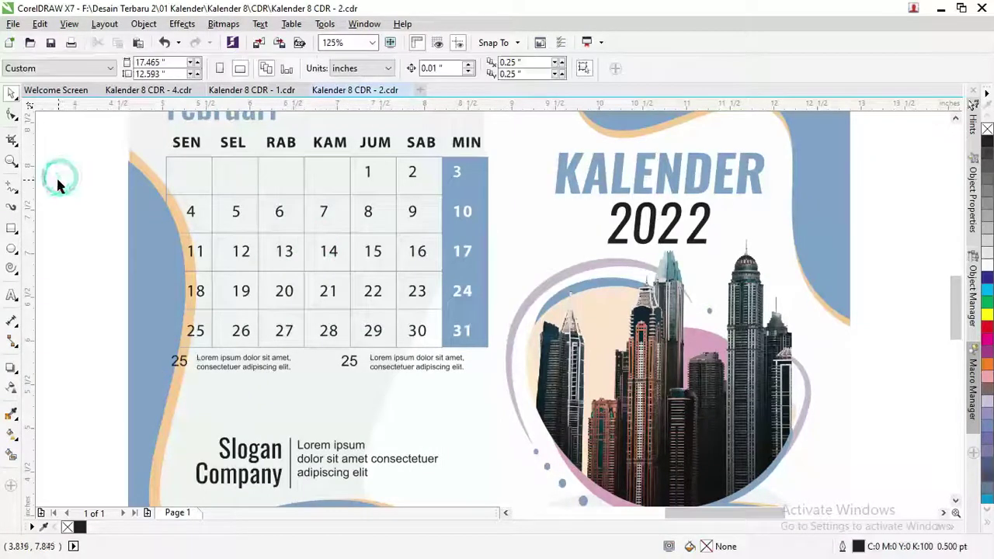
click(413, 212)
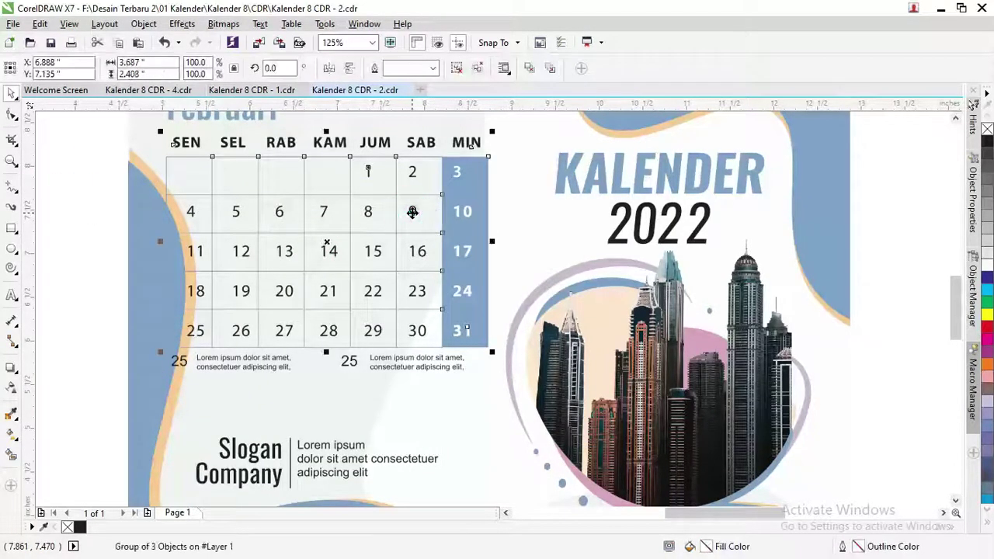
right_click(412, 211)
click(458, 256)
click(78, 188)
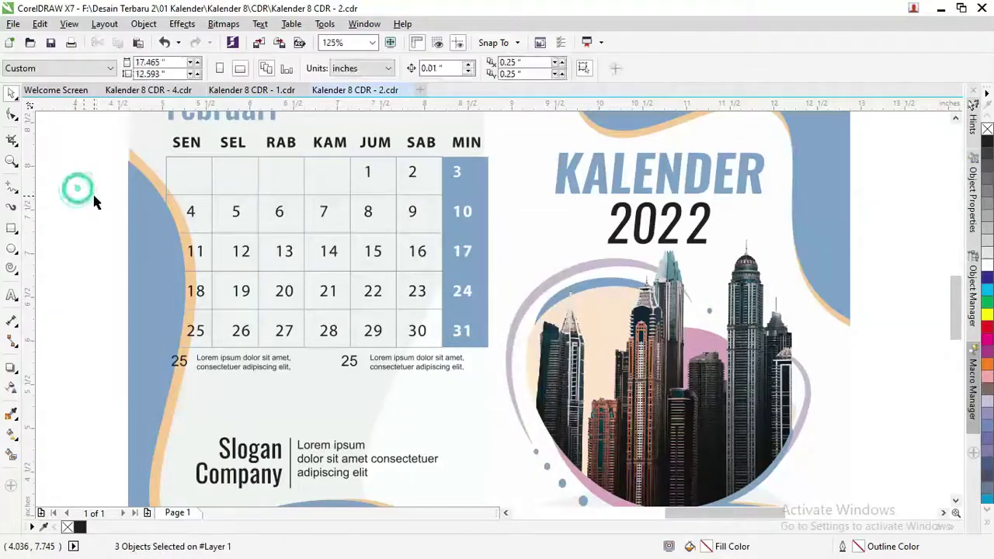
click(412, 221)
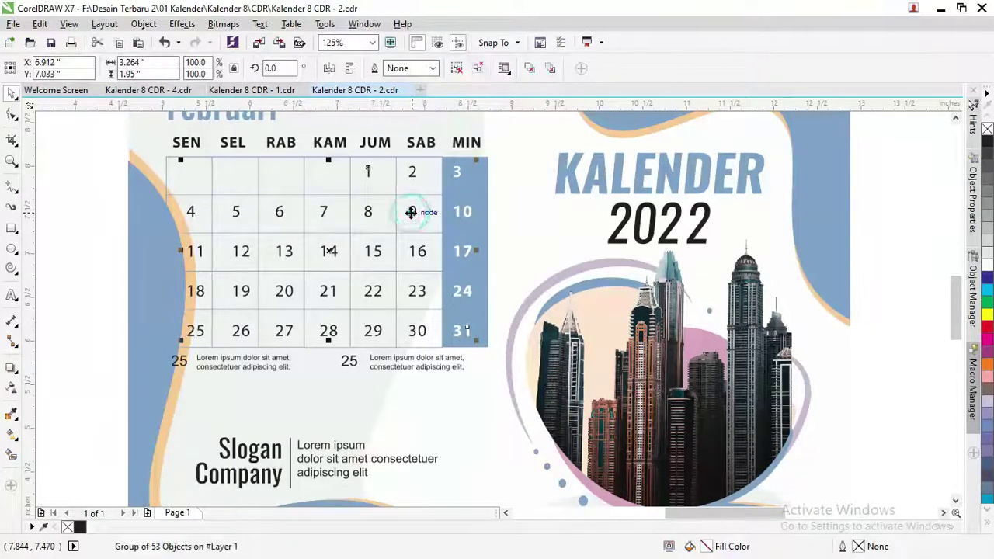
scroll(409, 214, down, 2)
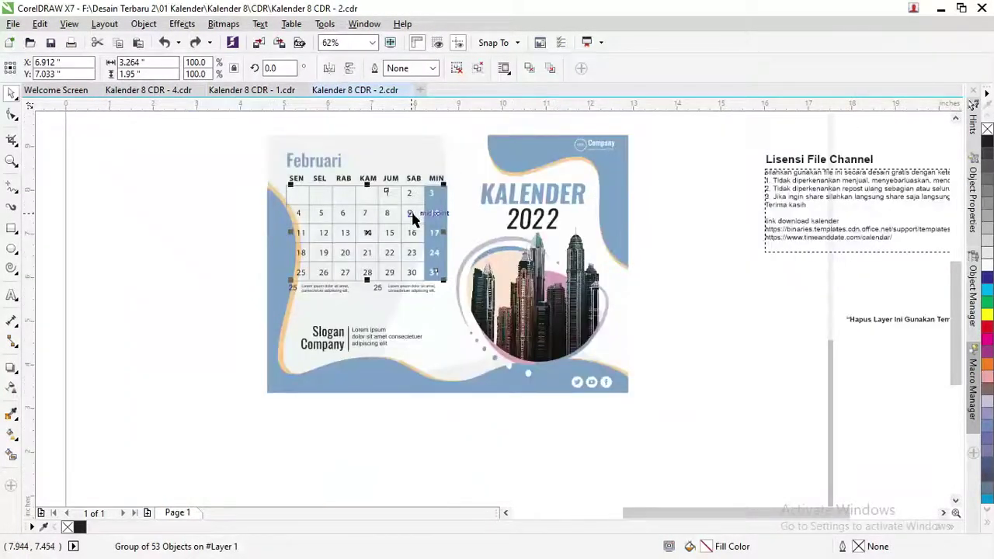
drag(412, 221, 415, 455)
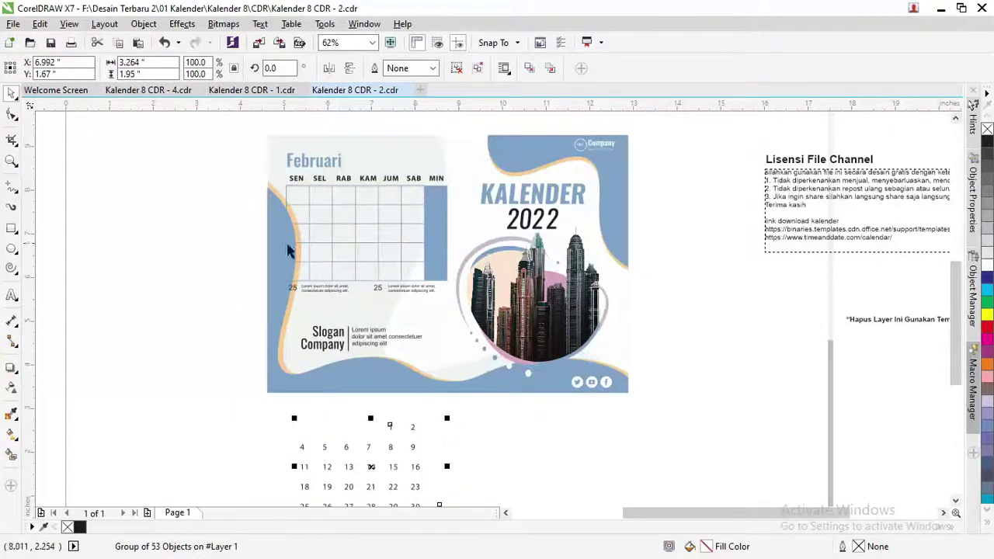
Step: Copy the Februari date cells K5:Q10 from the Excel calendar and return to CorelDRAW
key(alt+Tab)
key(alt+Tab)
key(alt+Tab)
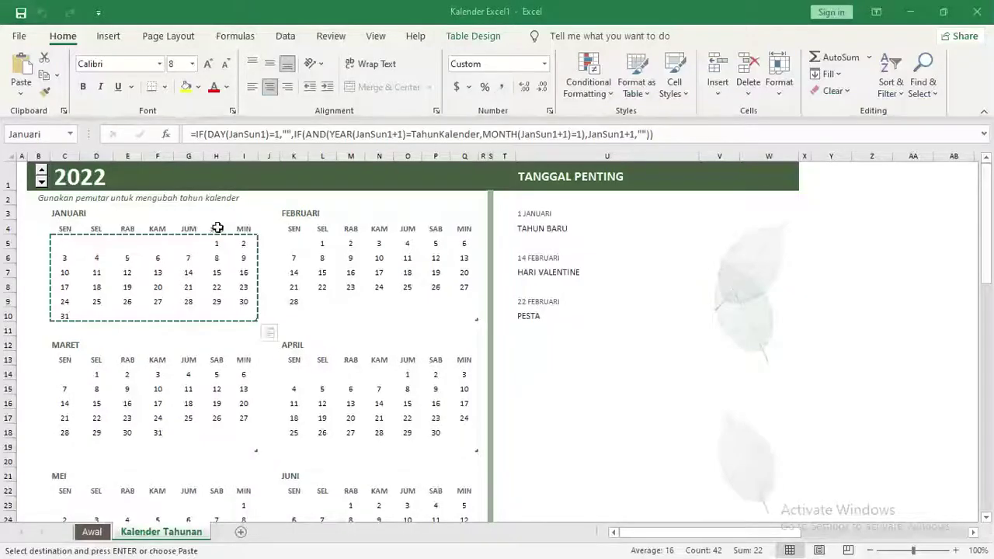
key(alt+Tab)
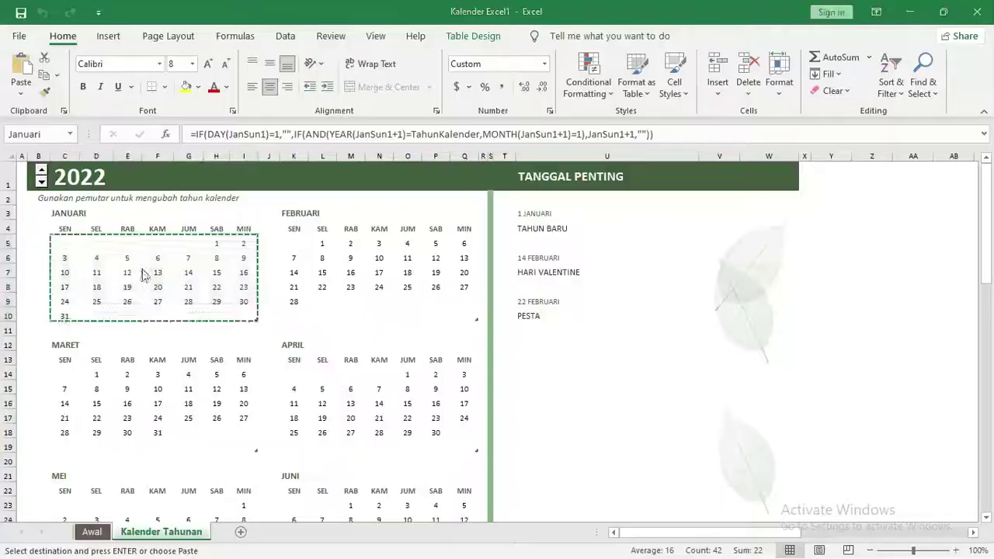
key(alt+Tab)
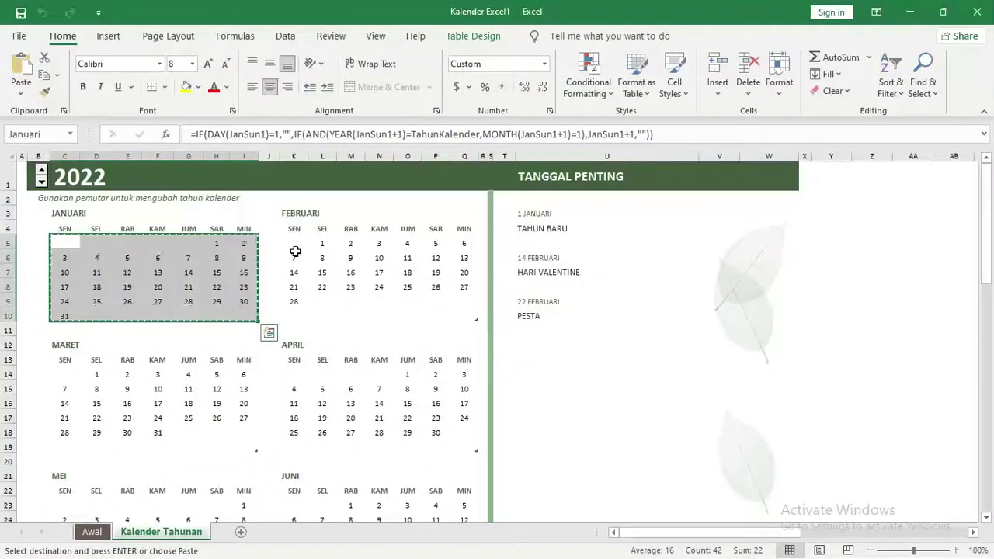
drag(298, 243, 464, 315)
right_click(390, 307)
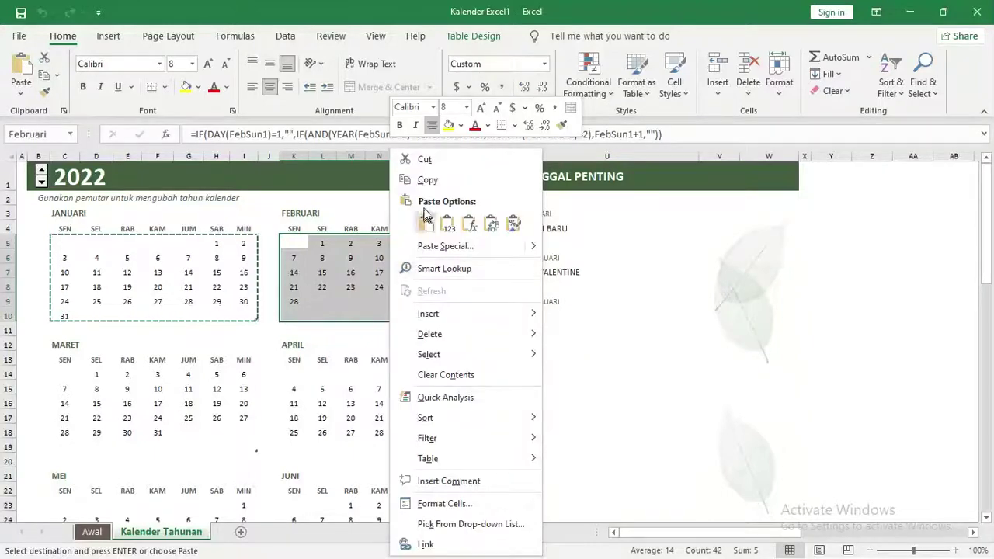
click(426, 180)
key(alt+Tab)
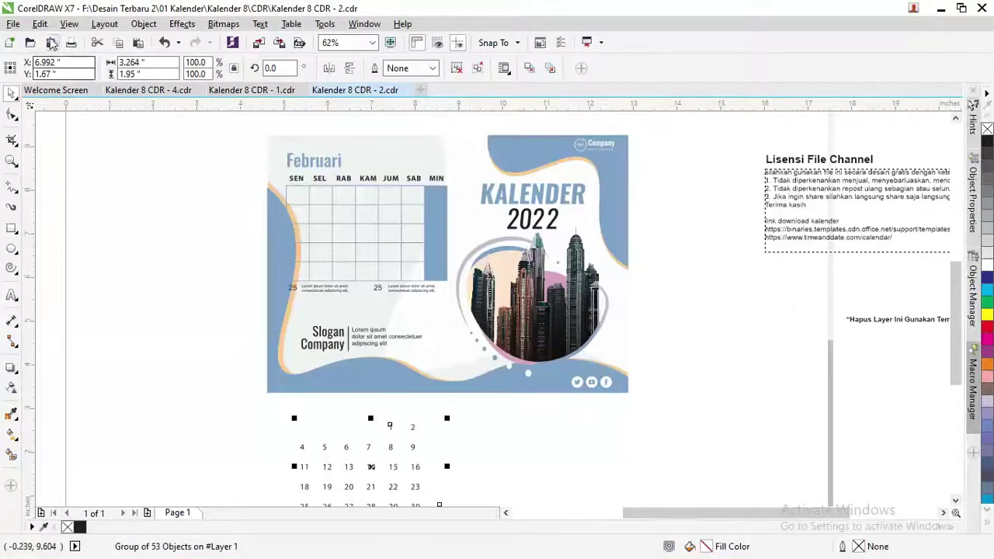
Step: Paste Special the Excel dates as Text, narrow the frame, and place it over the Februari grid
click(40, 24)
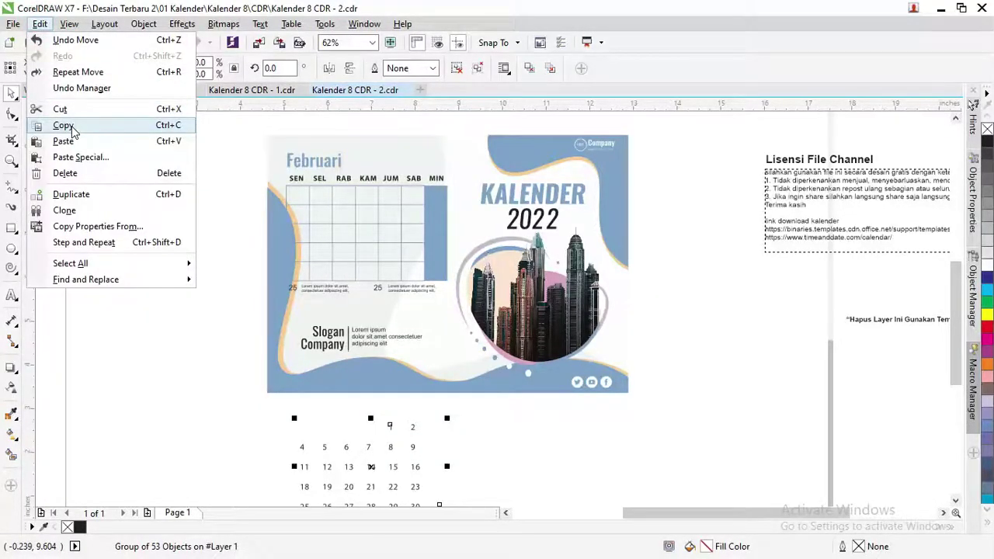
click(74, 157)
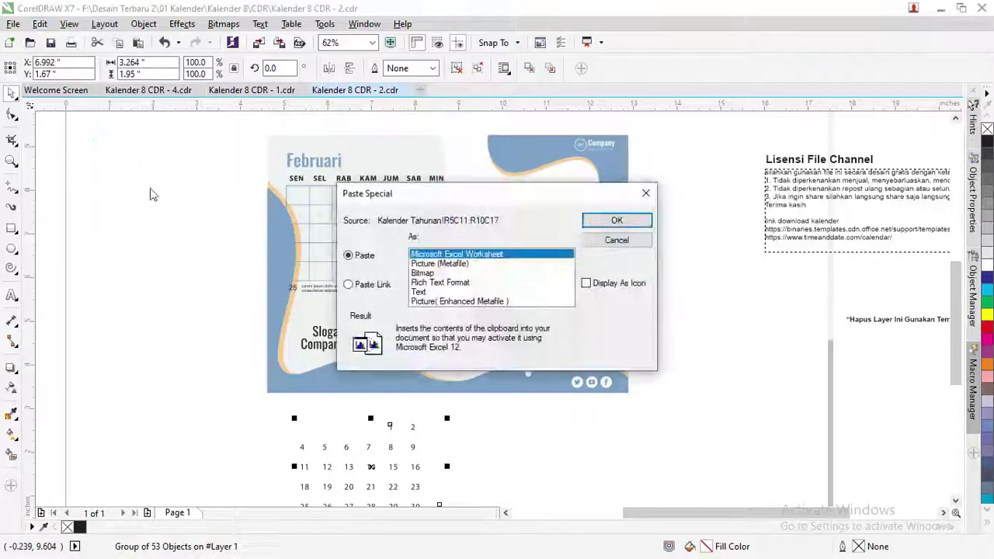
click(420, 292)
click(618, 221)
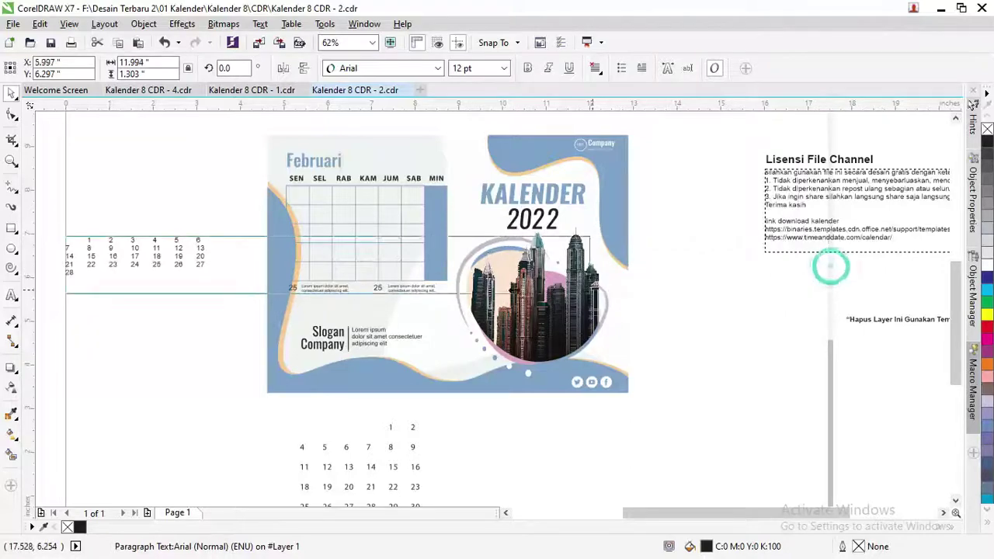
mouse_move(830, 265)
mouse_down()
mouse_move(282, 277)
mouse_move(219, 268)
mouse_up()
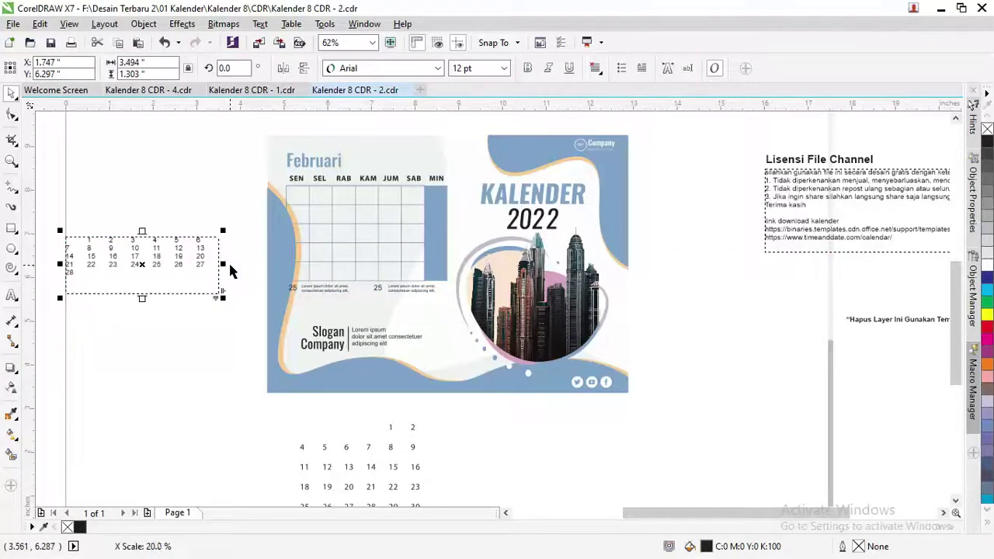
drag(174, 246, 396, 205)
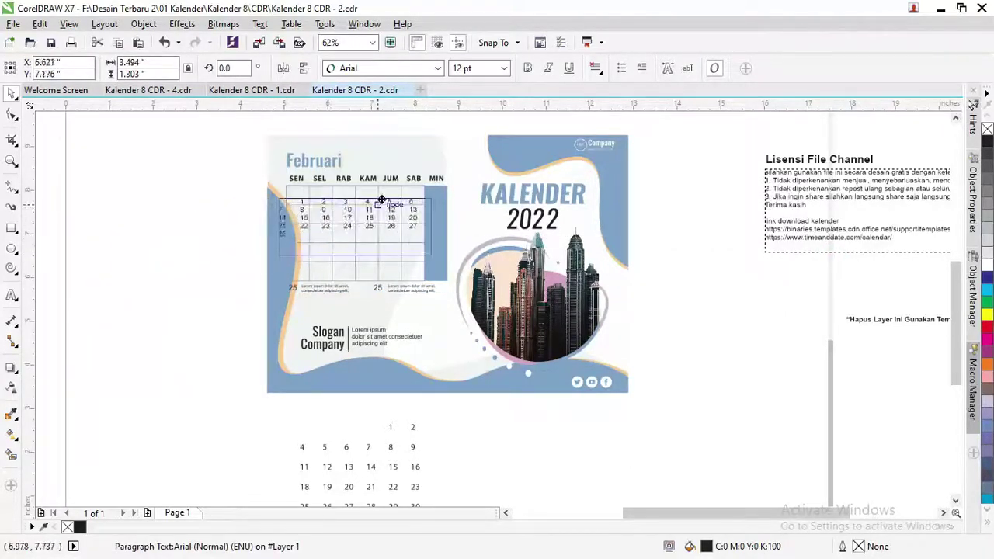
Step: Align the dates to the grid, spread their line spacing to fit the rows, and add a black hairline outline
scroll(396, 205, up, 2)
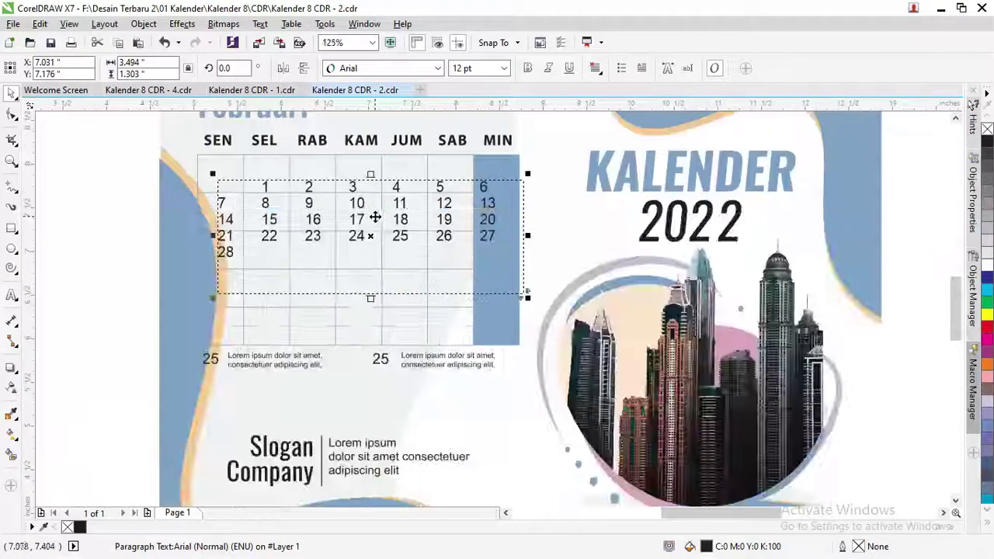
mouse_move(400, 215)
mouse_down()
mouse_move(402, 194)
mouse_move(403, 204)
mouse_up()
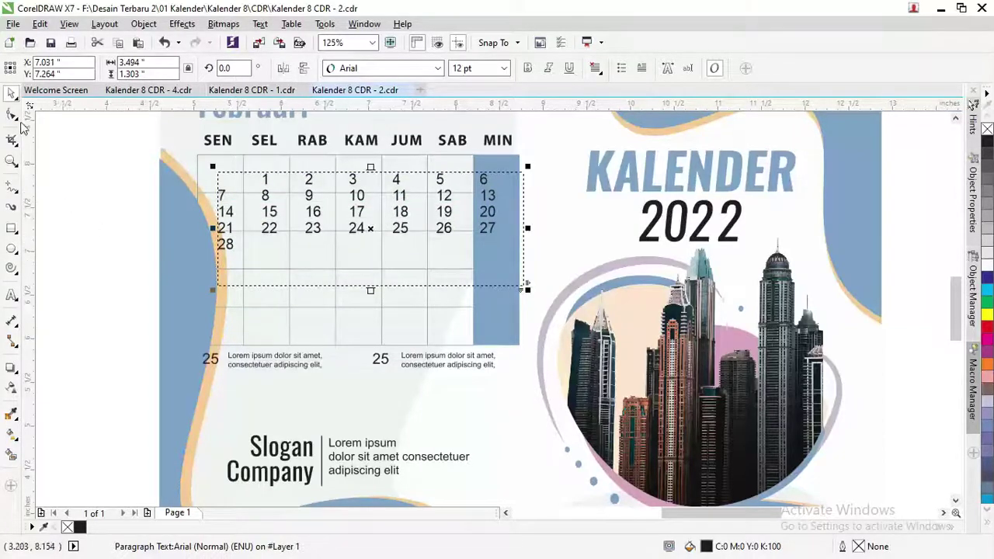
click(17, 115)
drag(215, 289, 220, 443)
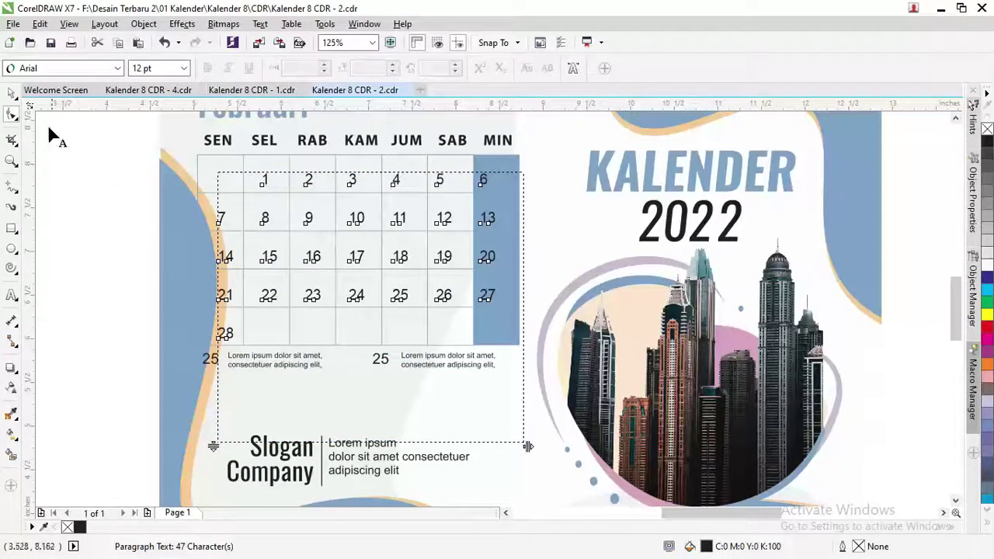
click(10, 94)
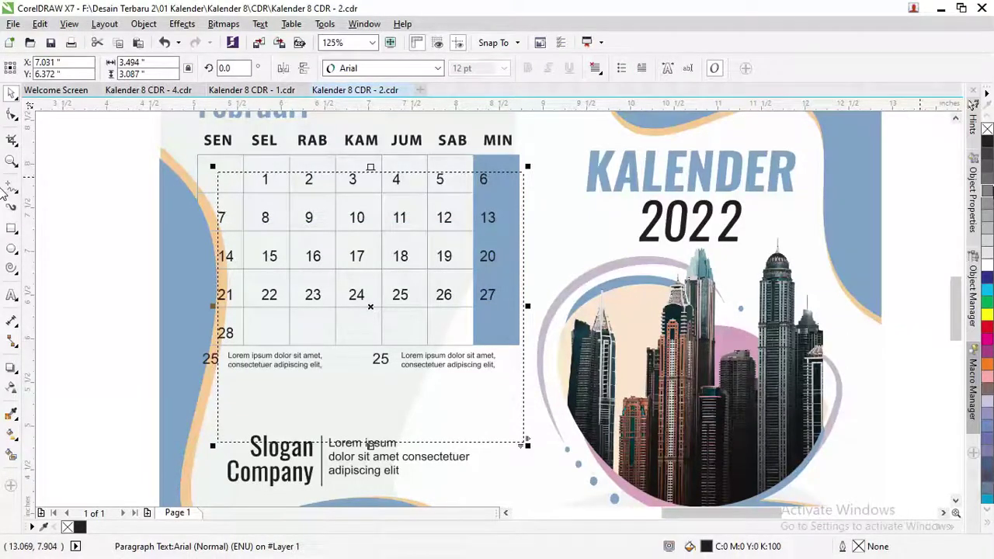
right_click(988, 143)
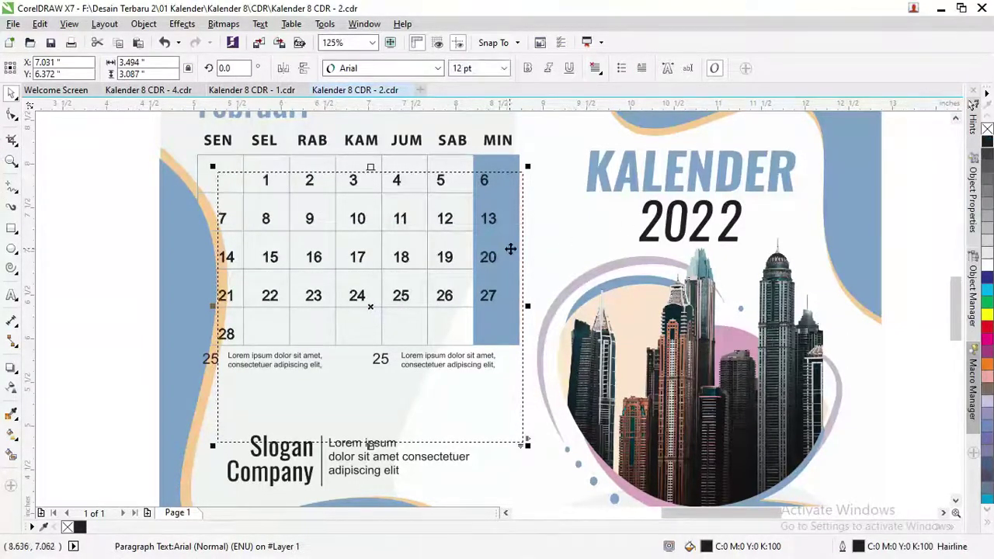
Step: Recolour the Sunday dates 6, 13 and 20 white in the MIN column
double_click(484, 183)
key(Escape)
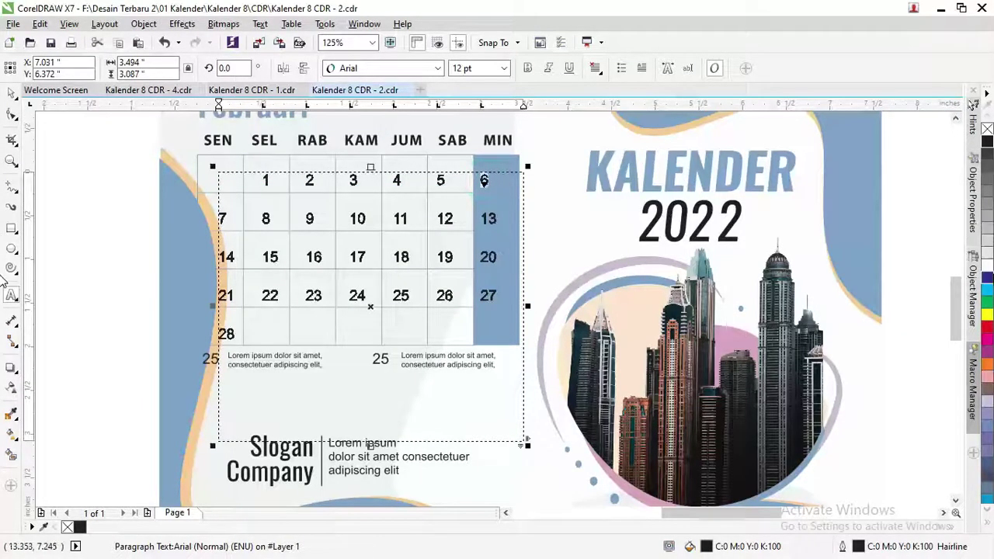
click(988, 265)
double_click(488, 218)
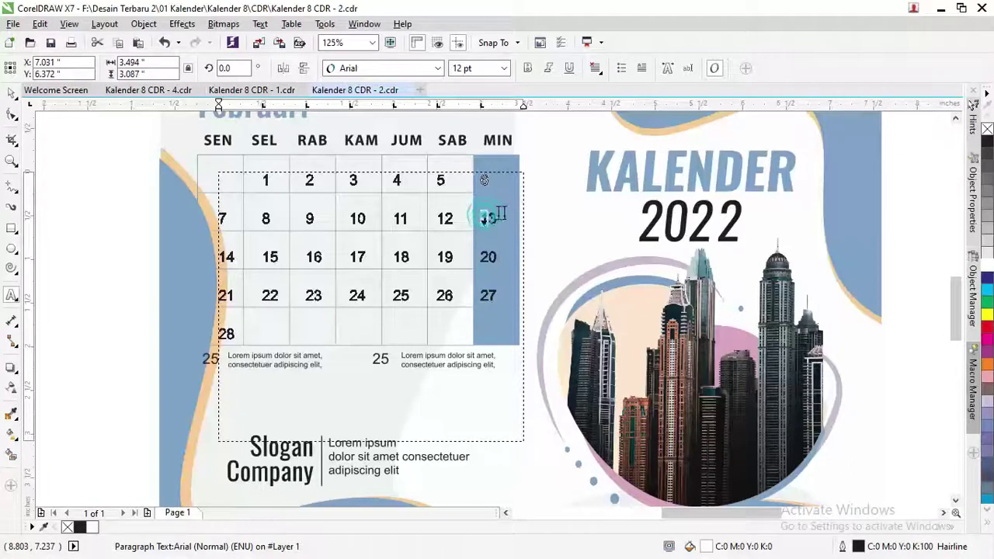
click(988, 268)
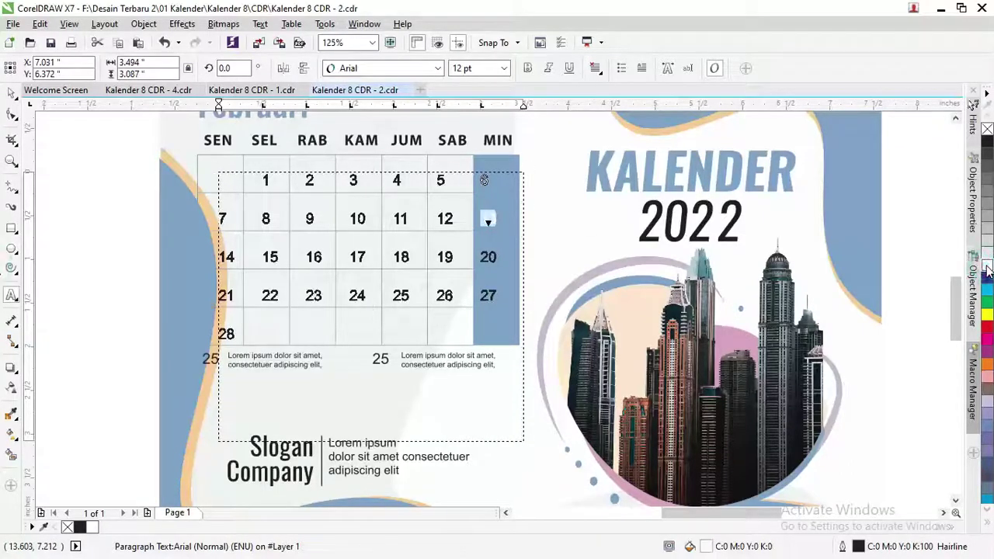
drag(488, 374, 541, 268)
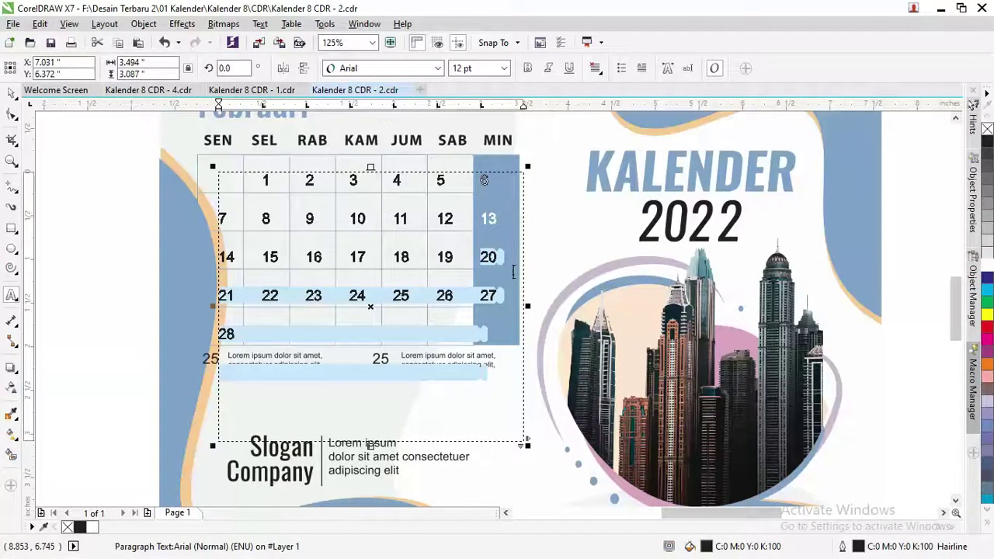
click(497, 257)
double_click(490, 257)
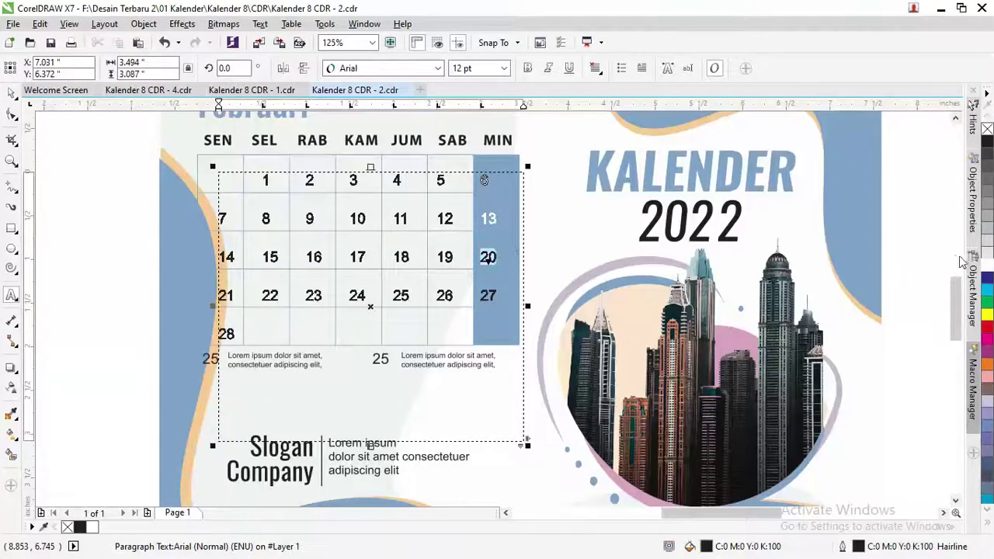
click(988, 268)
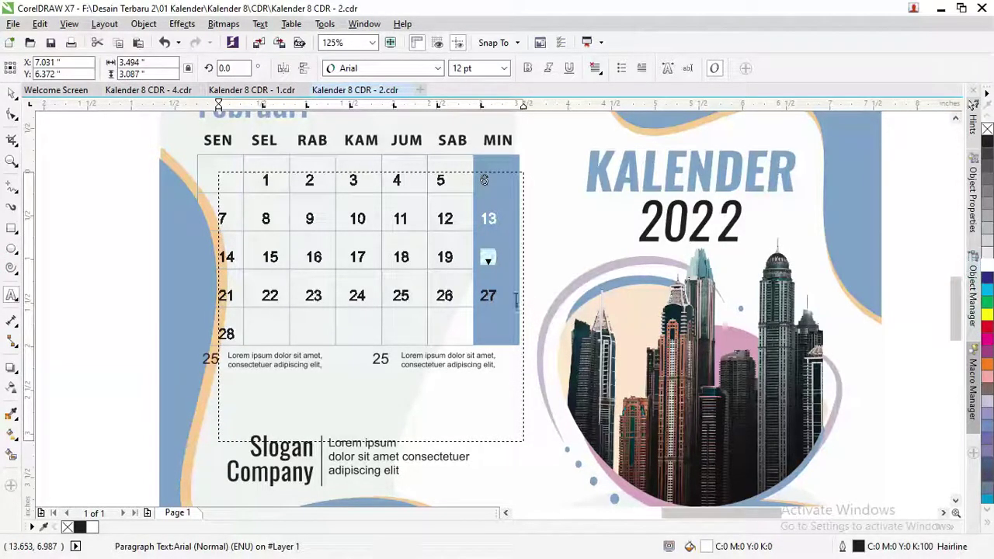
Step: Make 27 white too, then give the date text a white outline
drag(469, 296, 539, 295)
click(986, 264)
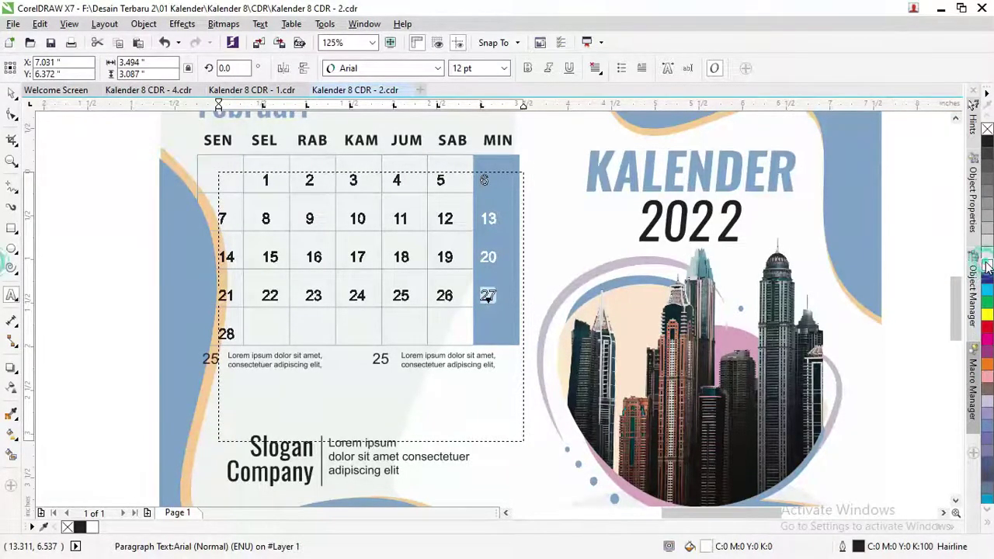
click(483, 181)
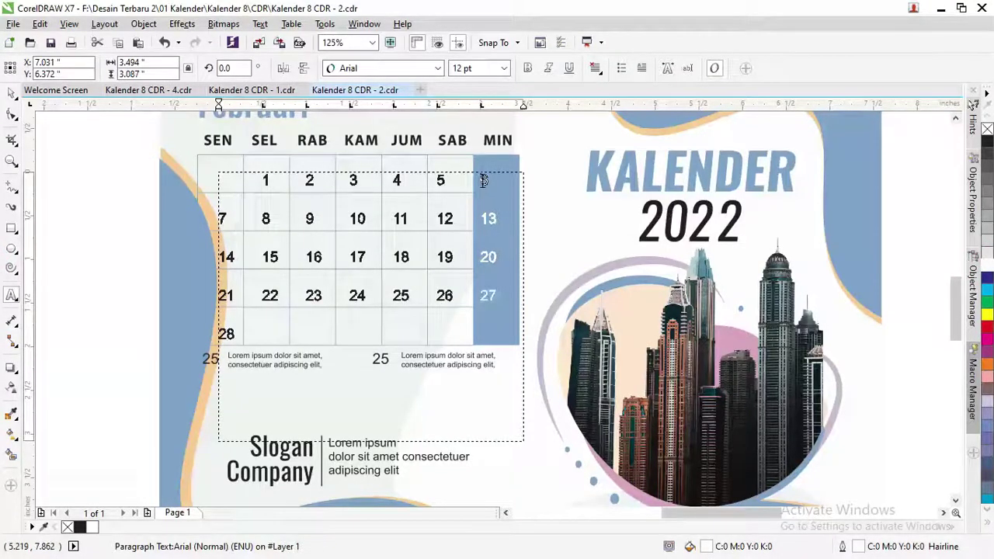
key(Escape)
right_click(988, 272)
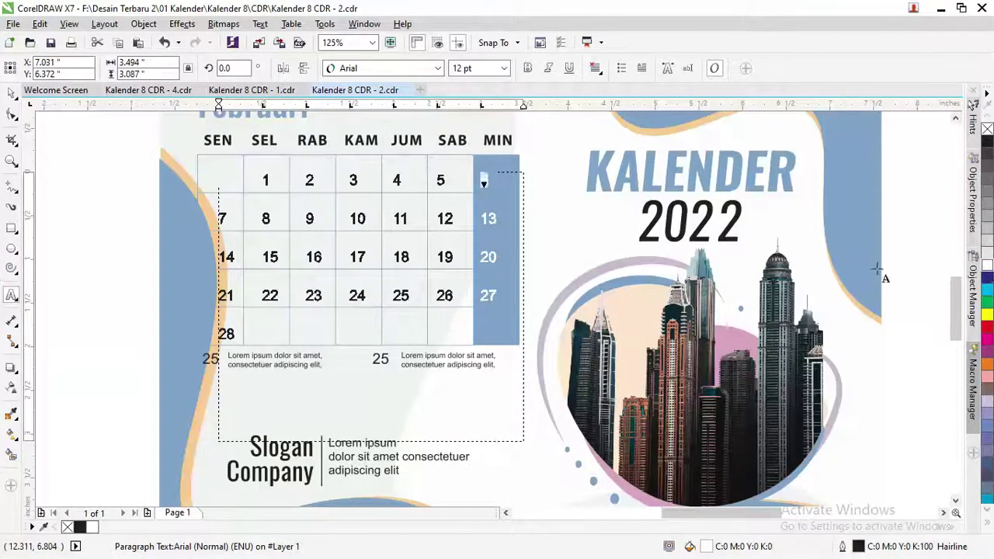
click(12, 94)
click(70, 152)
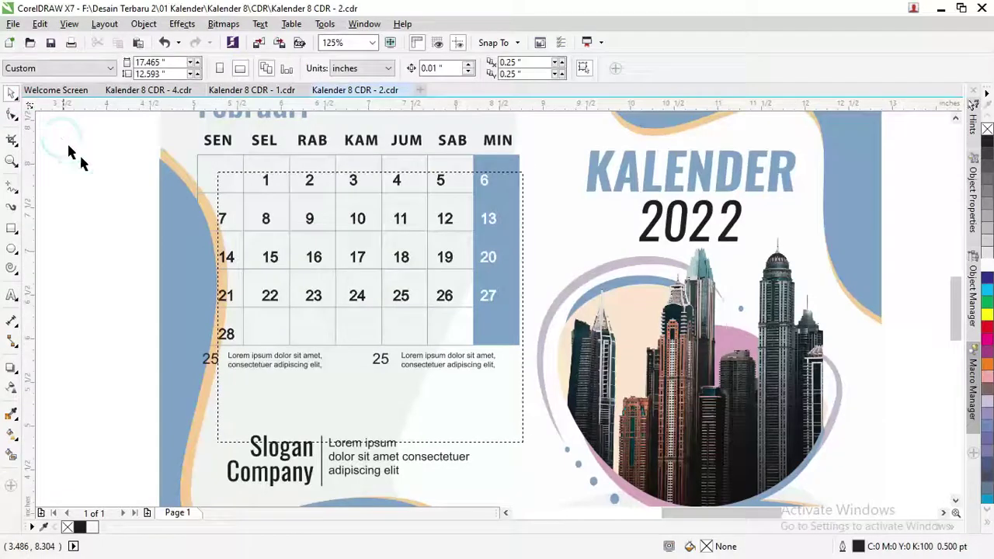
Step: Convert the February date text to curves
right_click(264, 187)
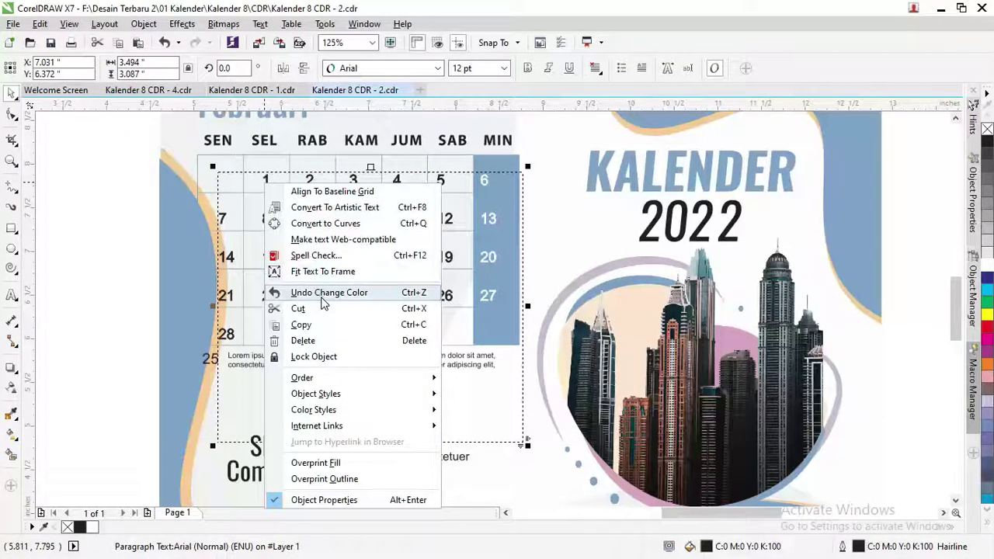
click(337, 227)
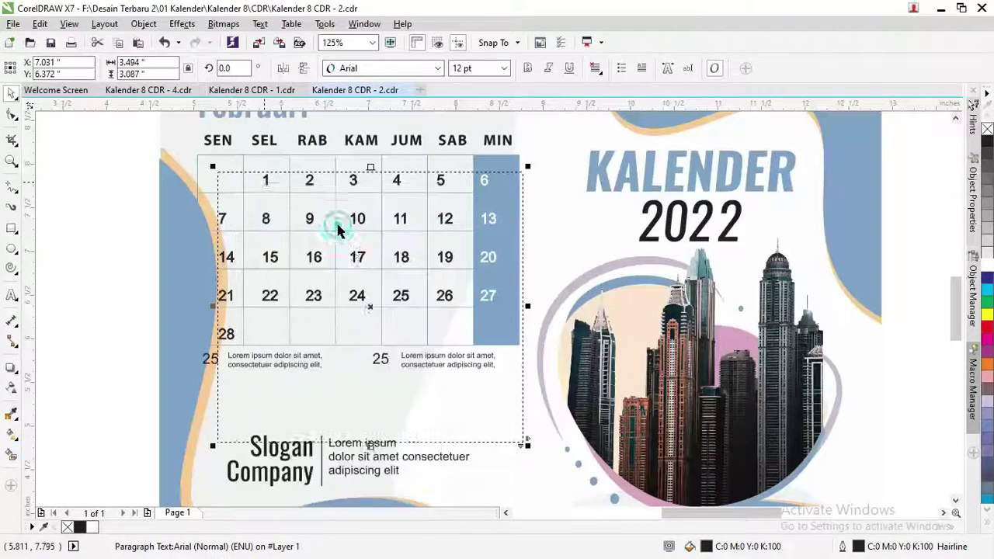
click(108, 169)
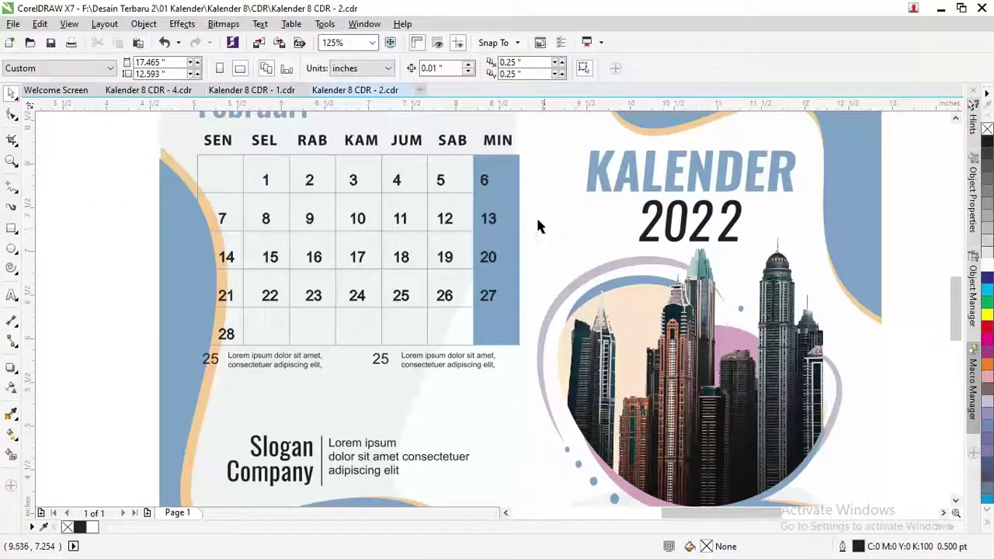
Step: Ungroup the Sunday number curves and fill 6, 13, 20 and 27 white
scroll(541, 226, up, 2)
click(486, 229)
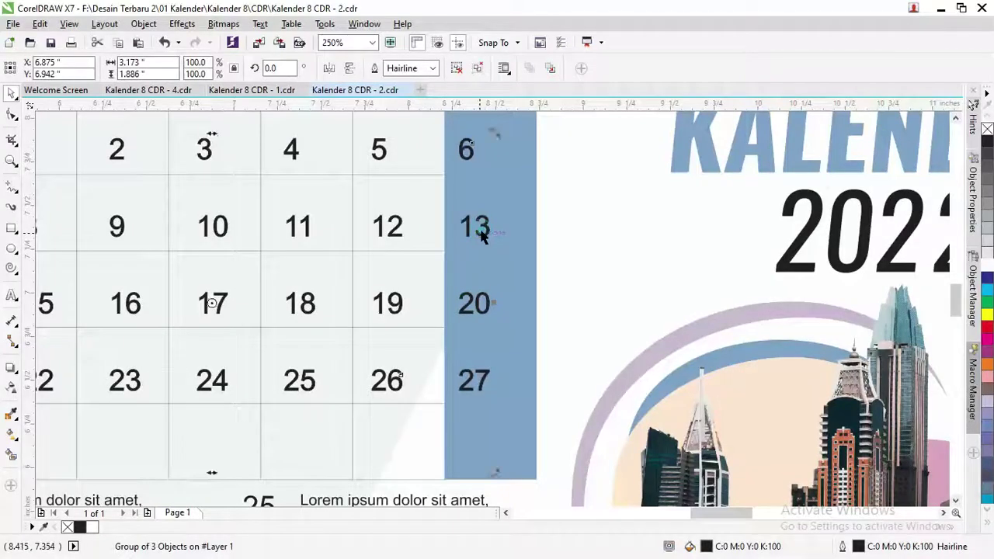
scroll(485, 226, down, 2)
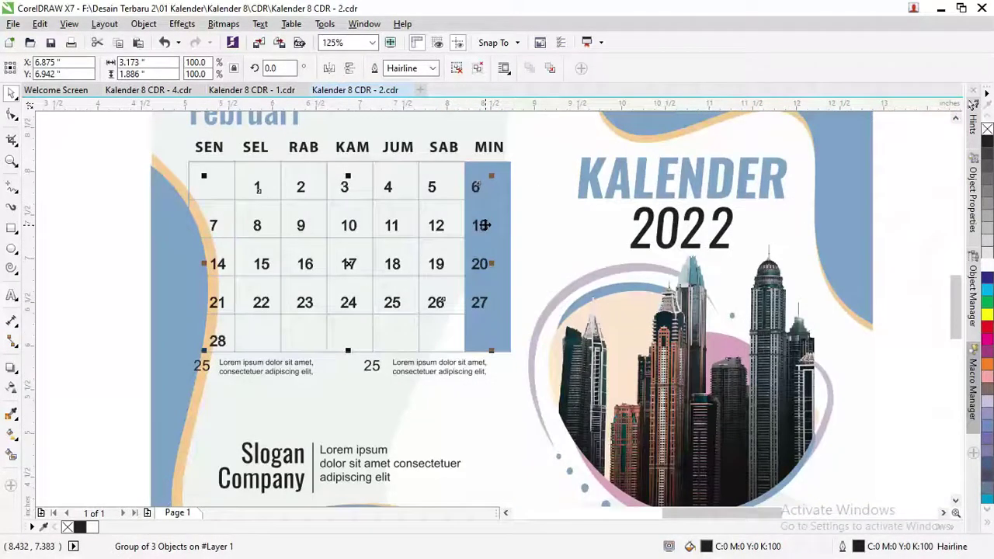
right_click(487, 197)
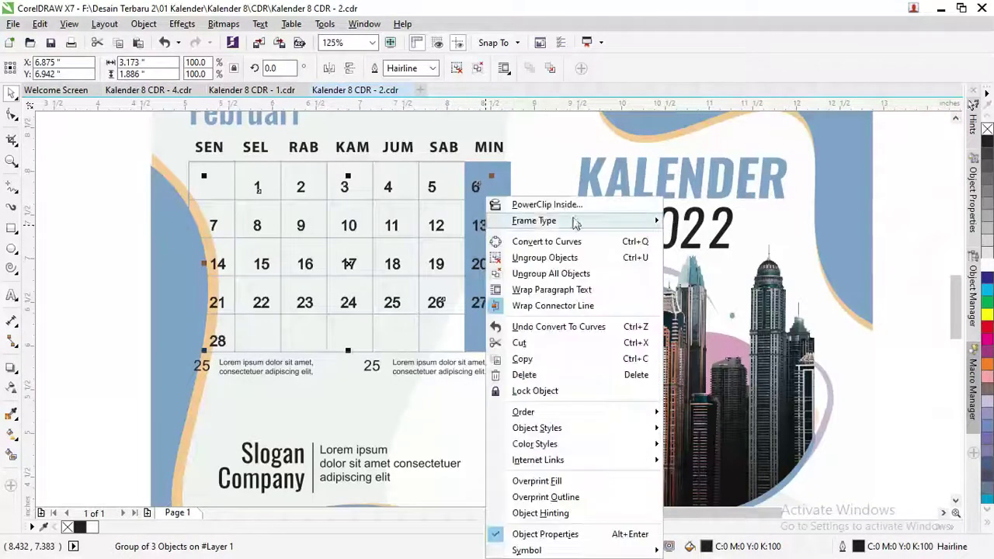
click(548, 274)
click(478, 186)
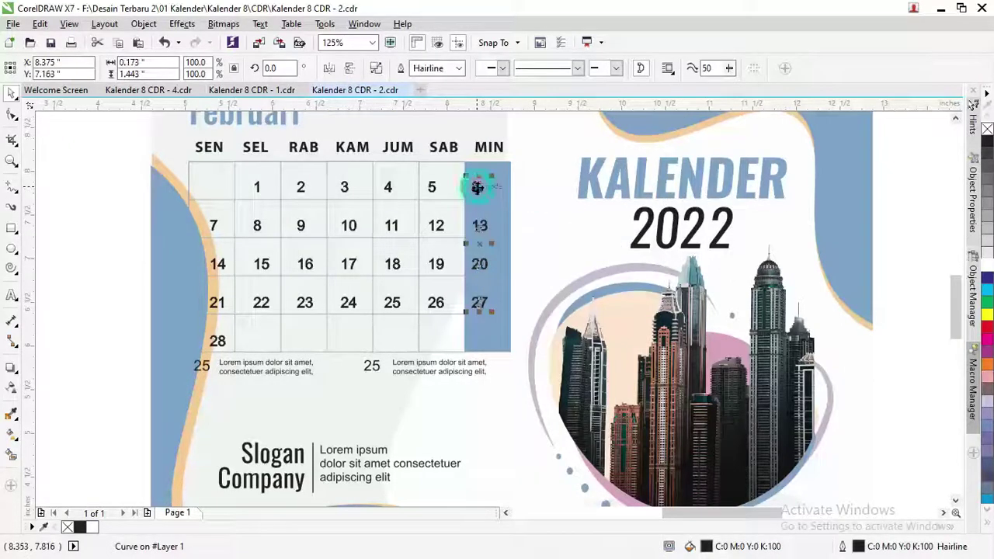
click(988, 256)
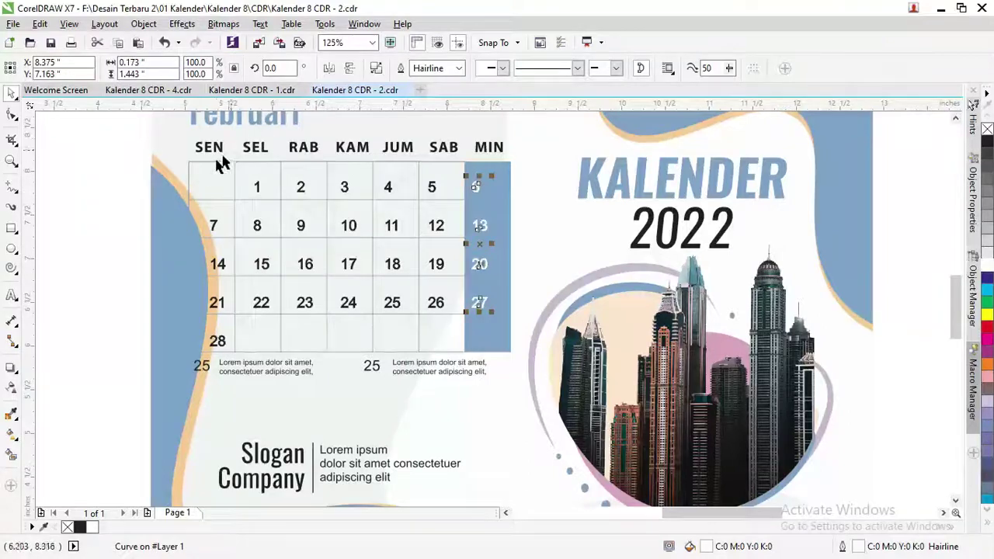
click(113, 186)
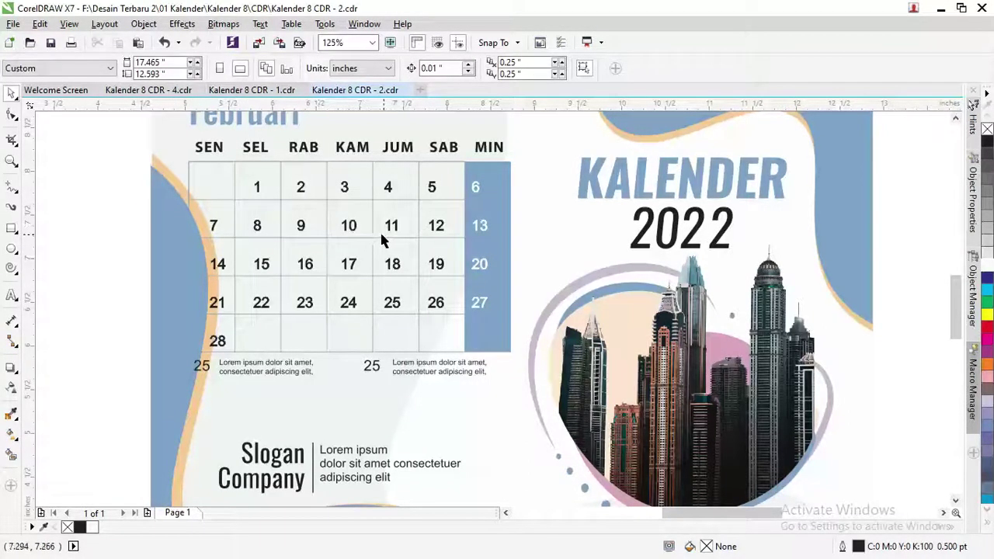
scroll(357, 246, up, 2)
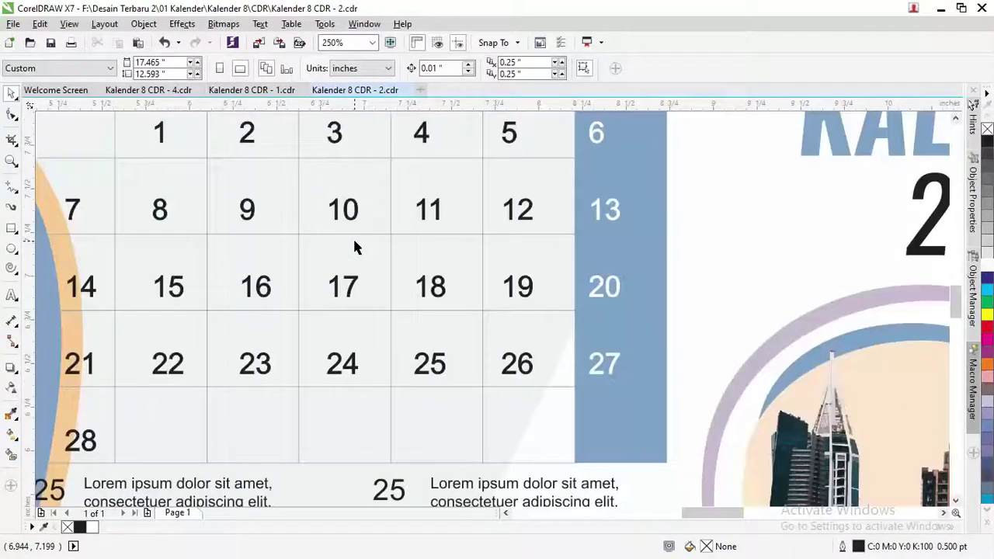
scroll(354, 235, down, 2)
drag(373, 367, 411, 371)
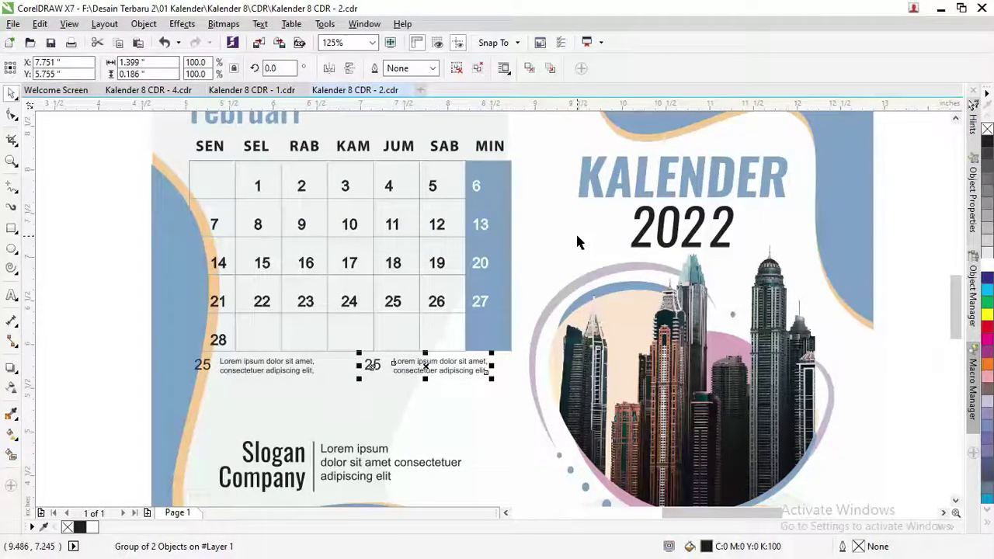
click(721, 233)
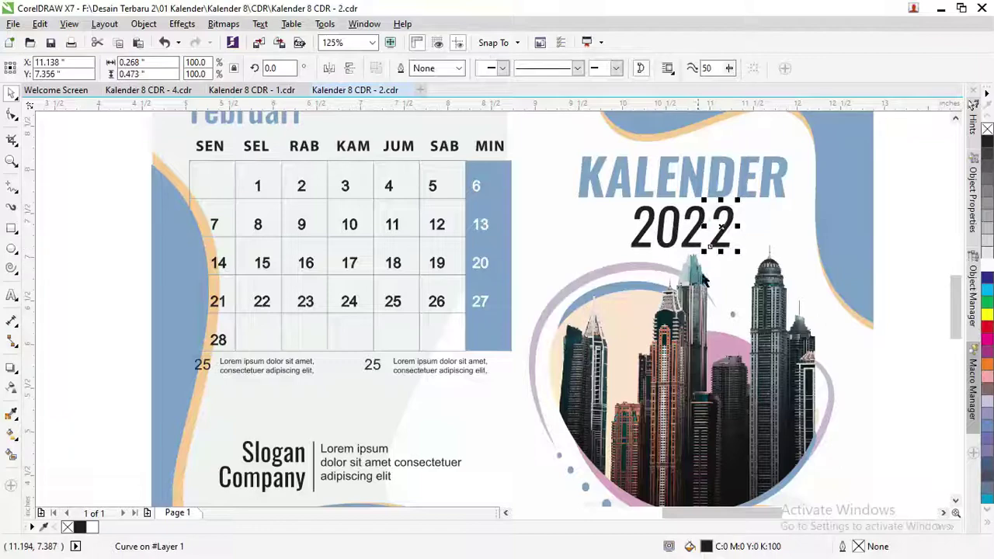
scroll(585, 393, down, 2)
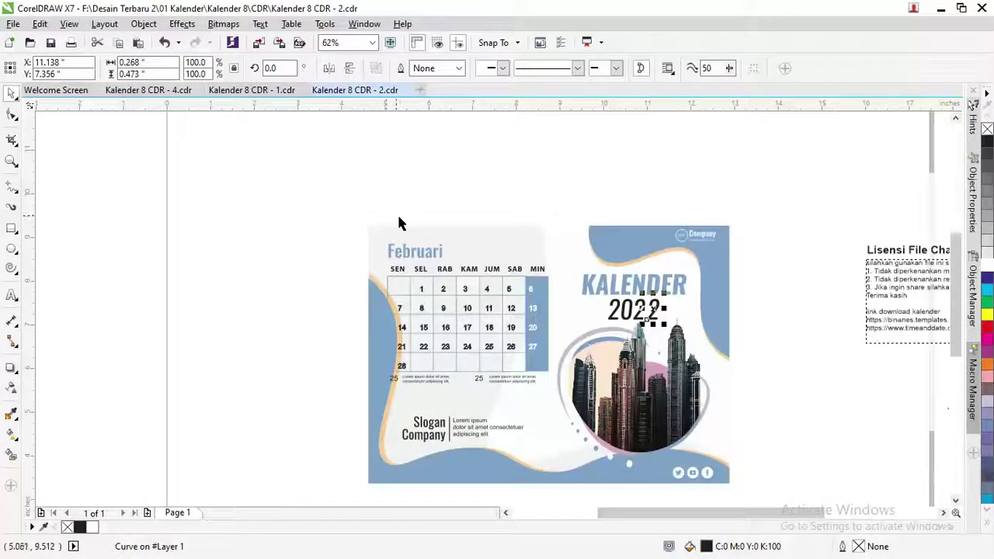